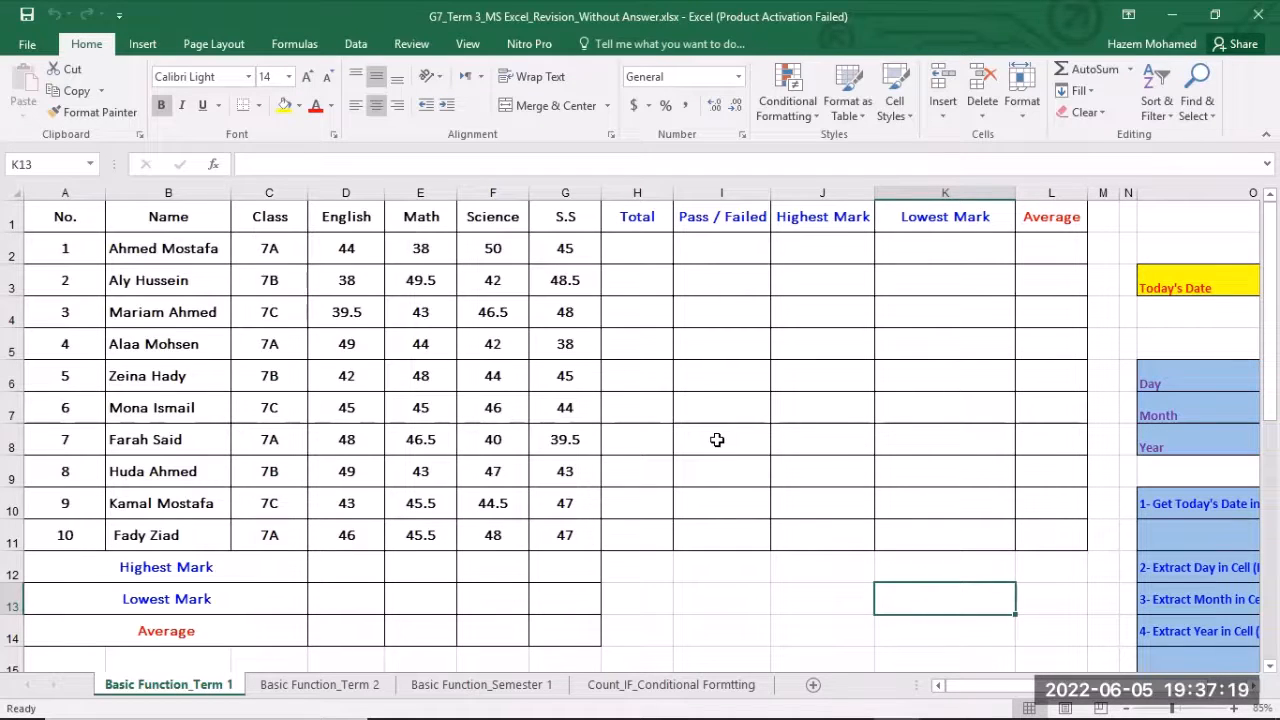
Total the first student's marks in H2 with SUM over D2:G2, and fill the formula down the Total column to H11.
{"action": "left_click", "coordinate": [638, 250]}
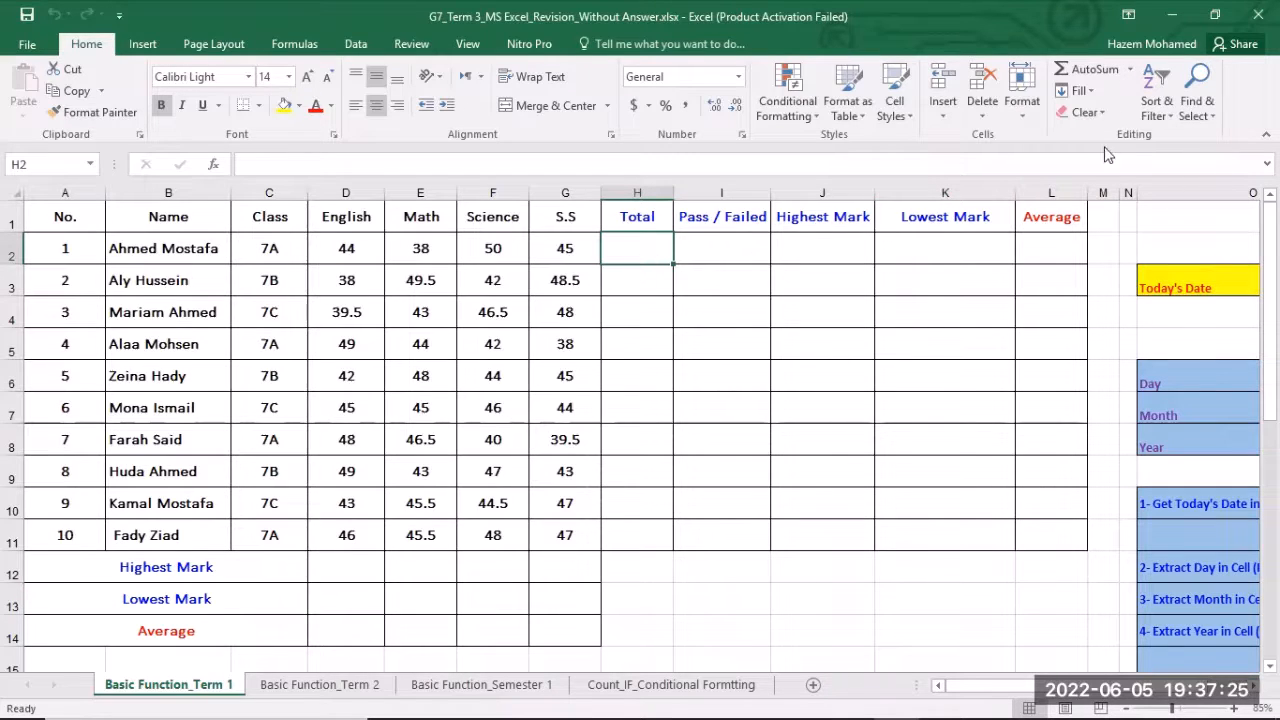
{"action": "left_click", "coordinate": [1129, 70]}
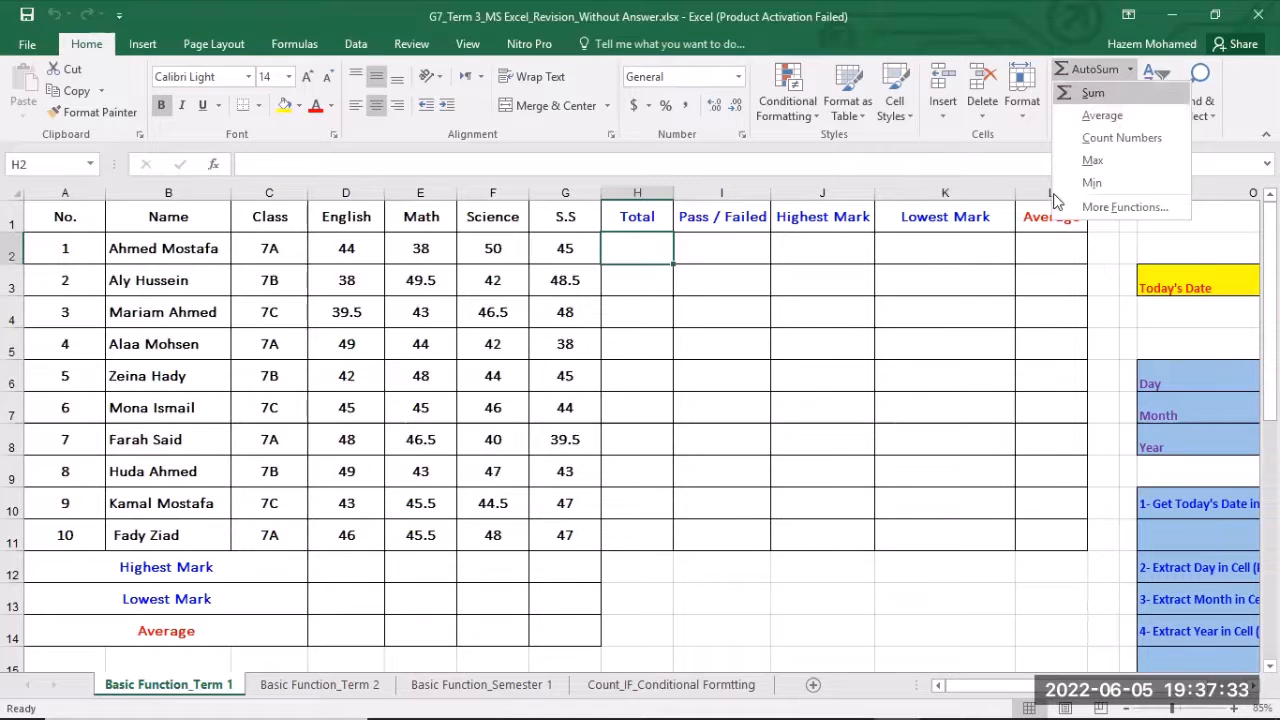
{"action": "key", "text": "Return"}
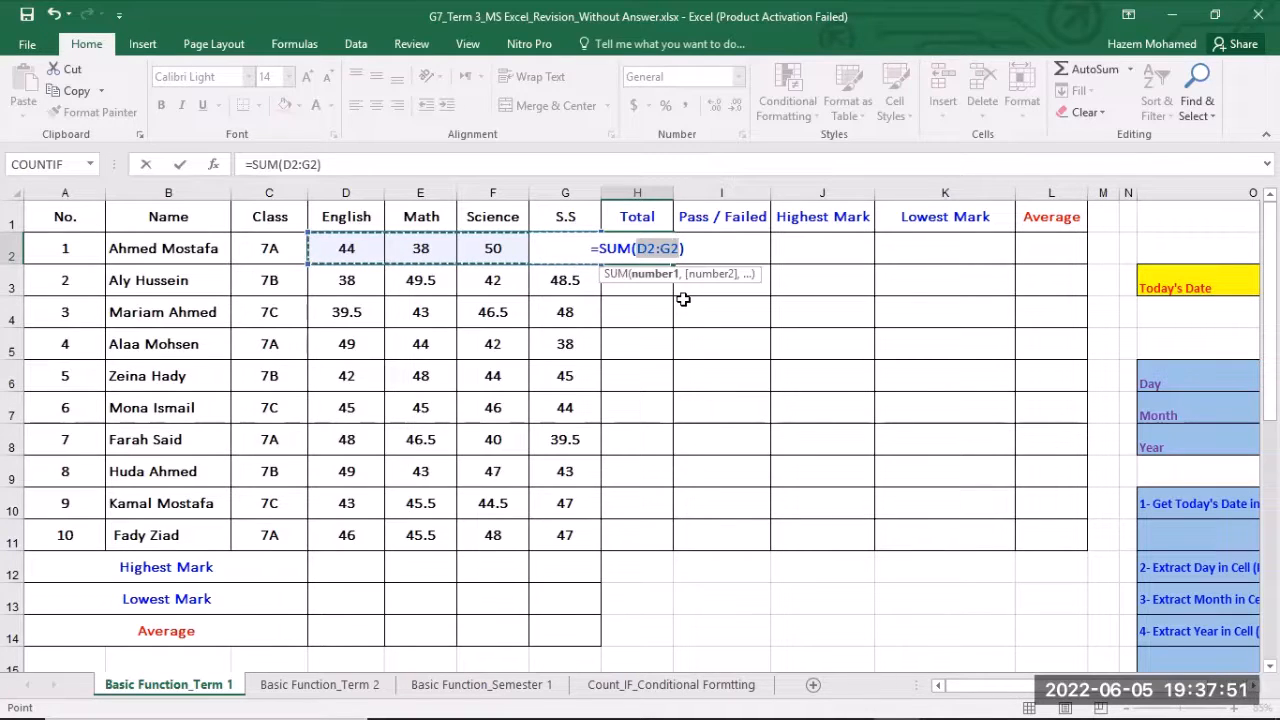
{"action": "key", "text": "Return"}
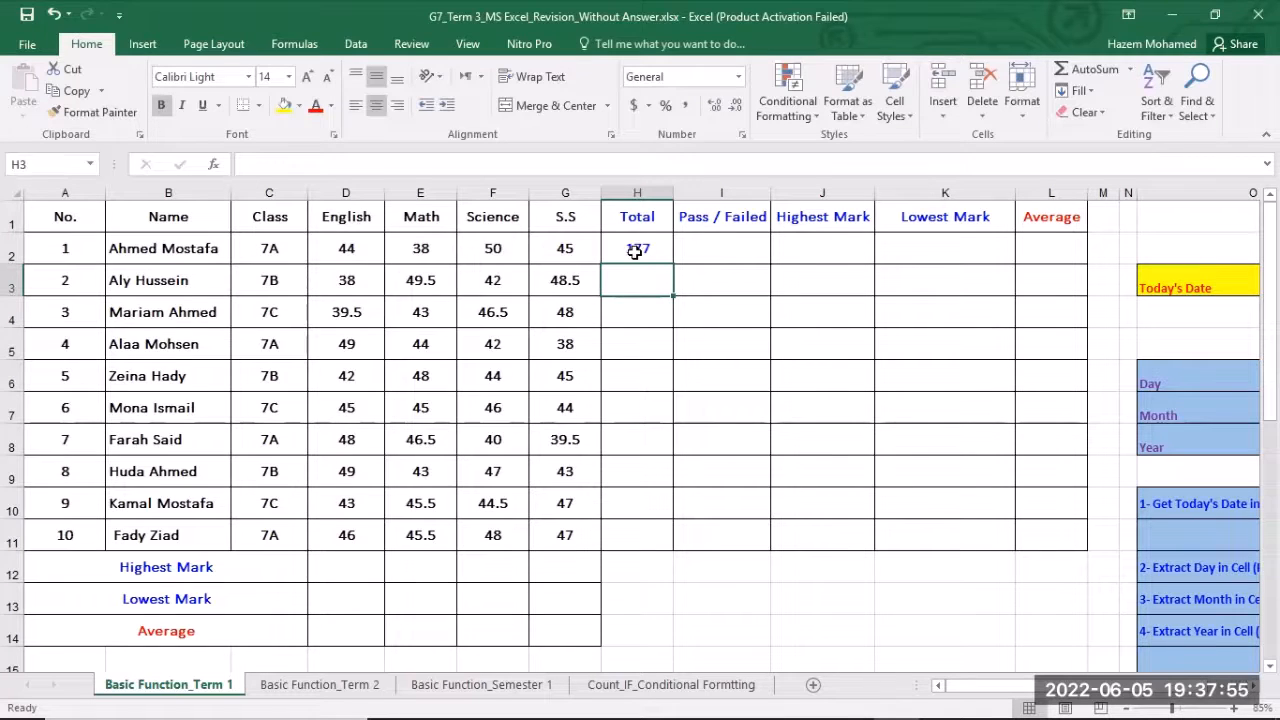
{"action": "left_click", "coordinate": [635, 252]}
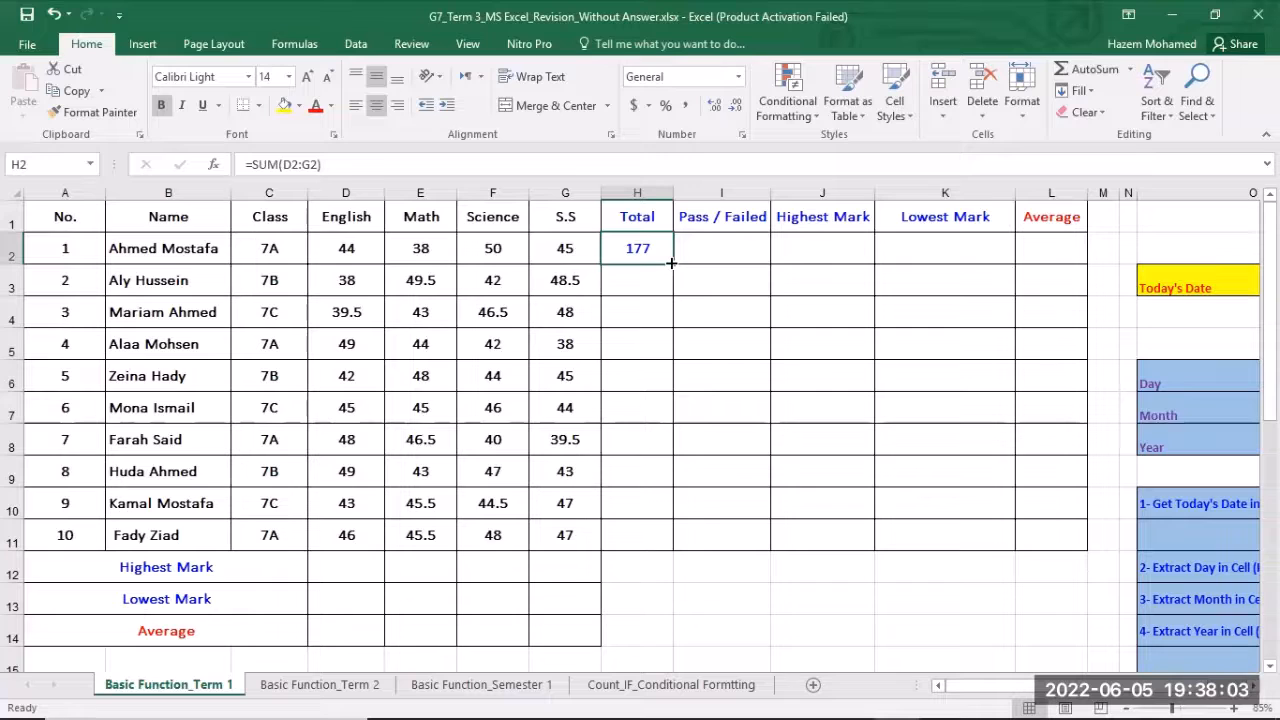
{"action": "left_click_drag", "start_coordinate": [671, 262], "coordinate": [666, 548]}
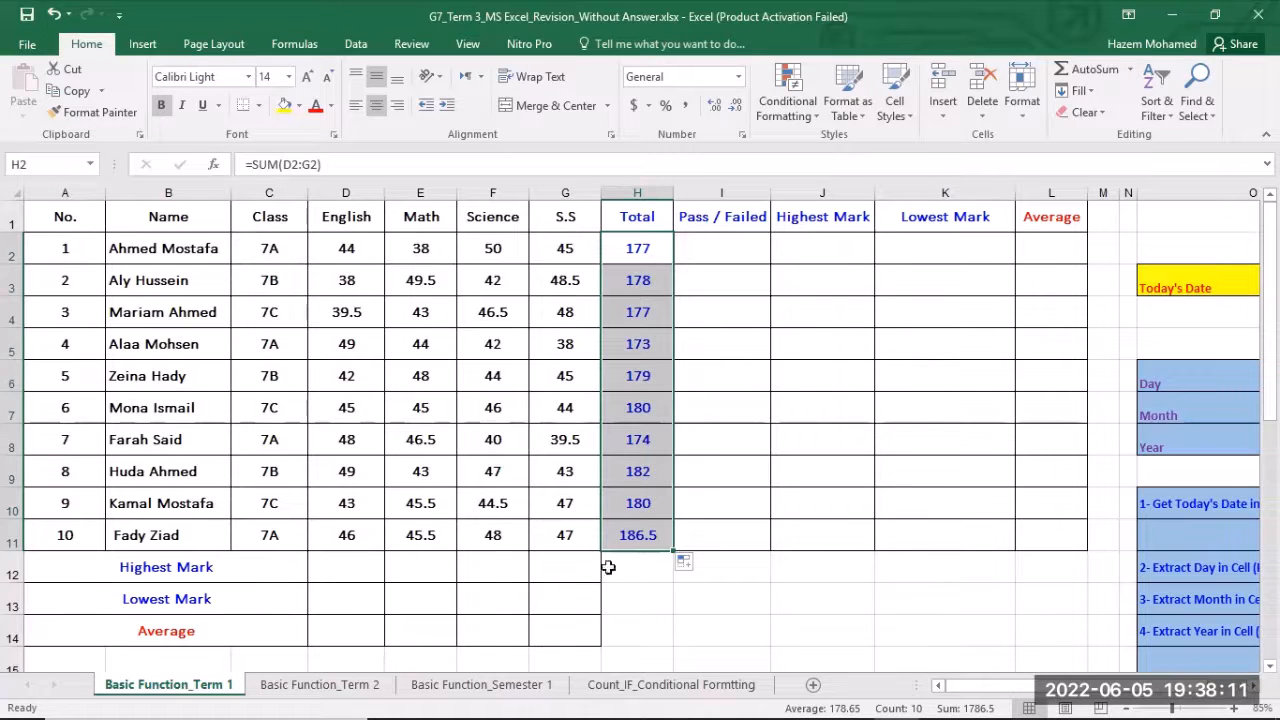
Find the first student's highest mark in J2 with MAX over D2:G2, and fill the formula down to J11.
{"action": "left_click", "coordinate": [834, 244]}
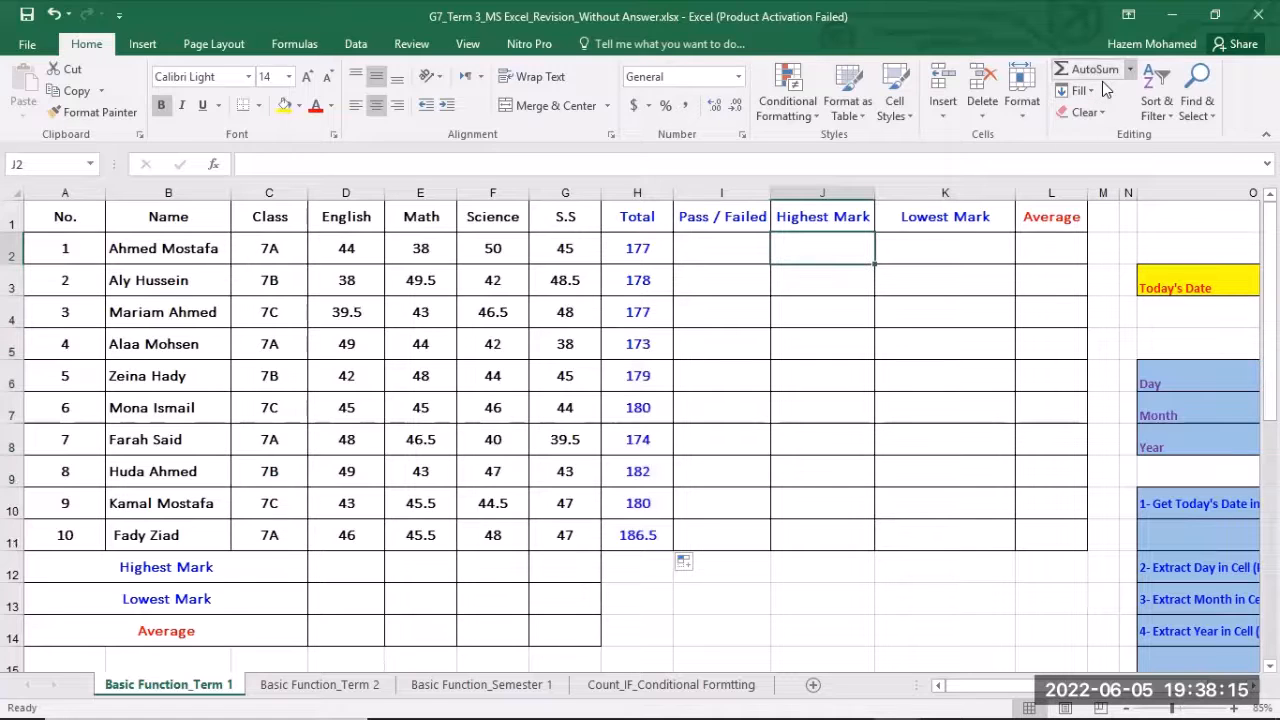
{"action": "left_click", "coordinate": [1129, 69]}
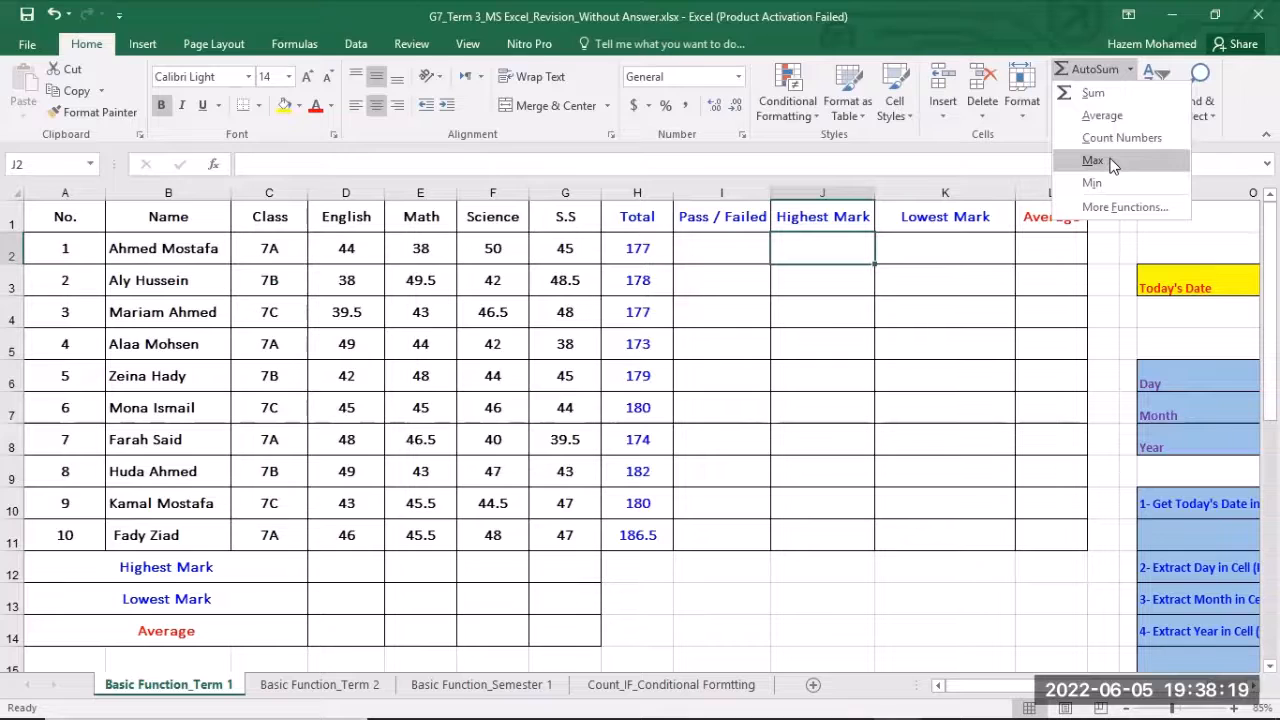
{"action": "left_click", "coordinate": [1111, 162]}
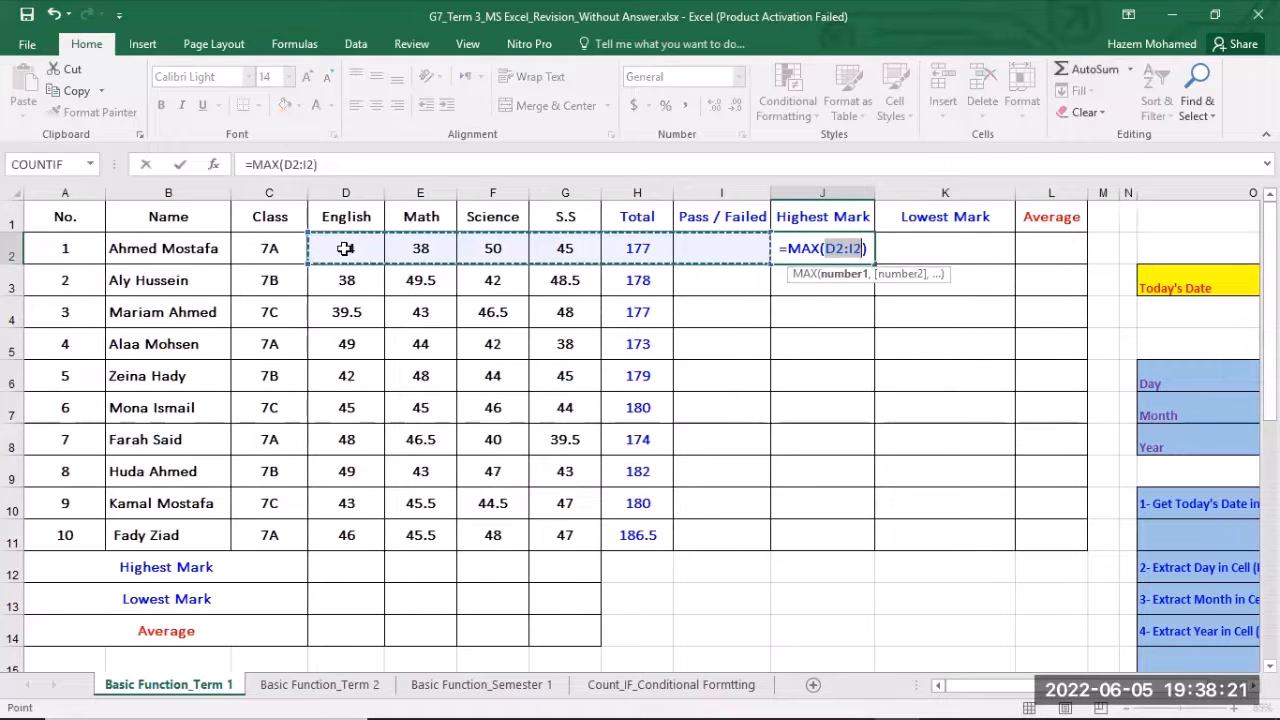
{"action": "left_click", "coordinate": [345, 248]}
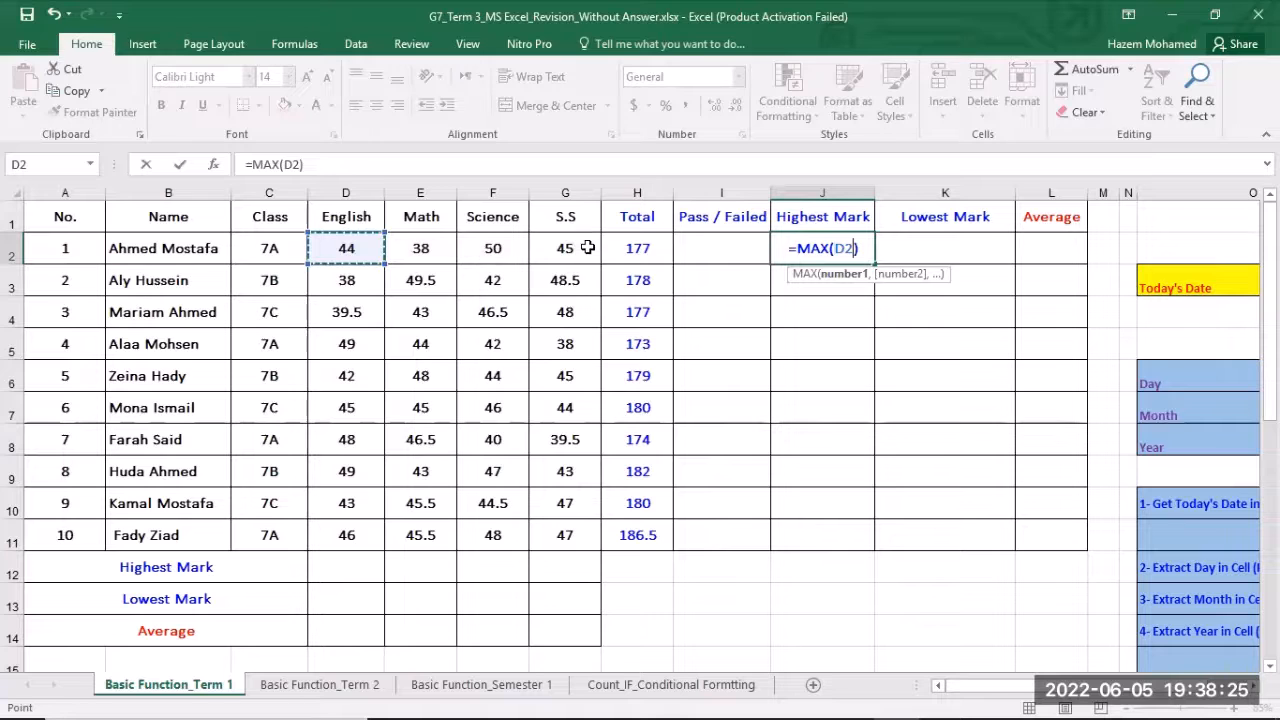
{"action": "left_click", "coordinate": [637, 248], "text": "shift"}
{"action": "left_click_drag", "start_coordinate": [598, 248], "coordinate": [575, 247]}
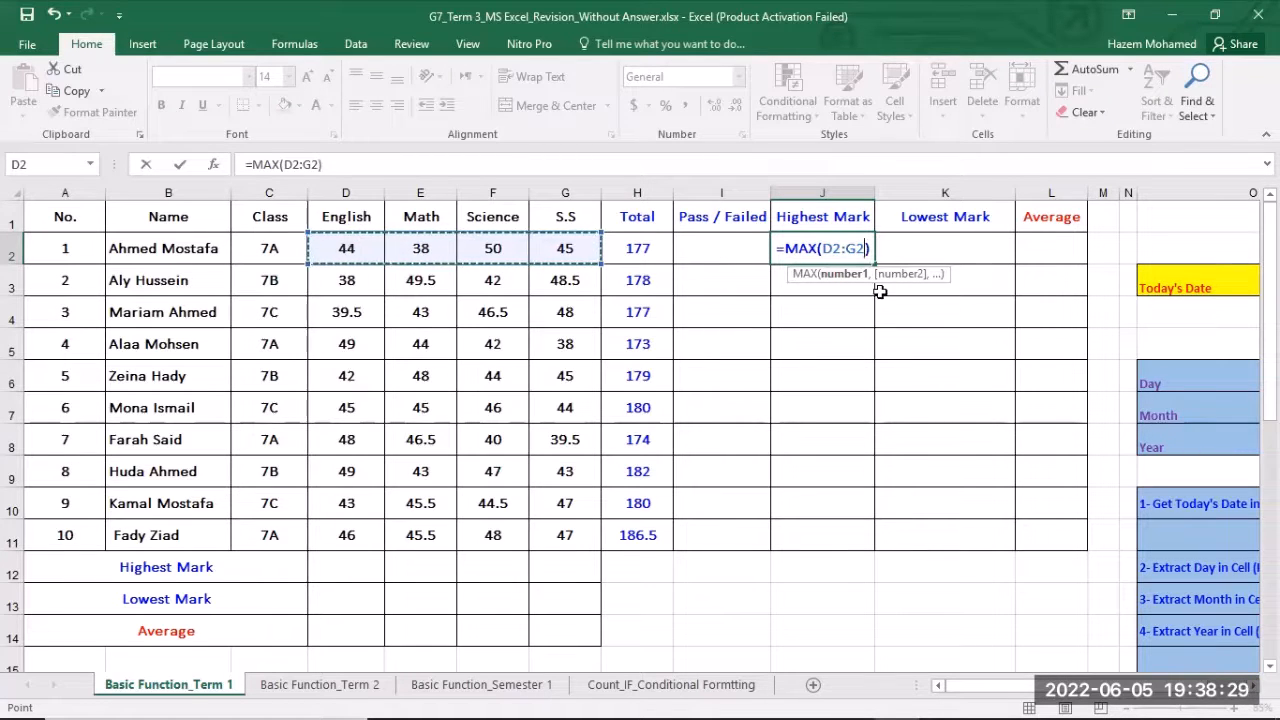
{"action": "key", "text": "Return"}
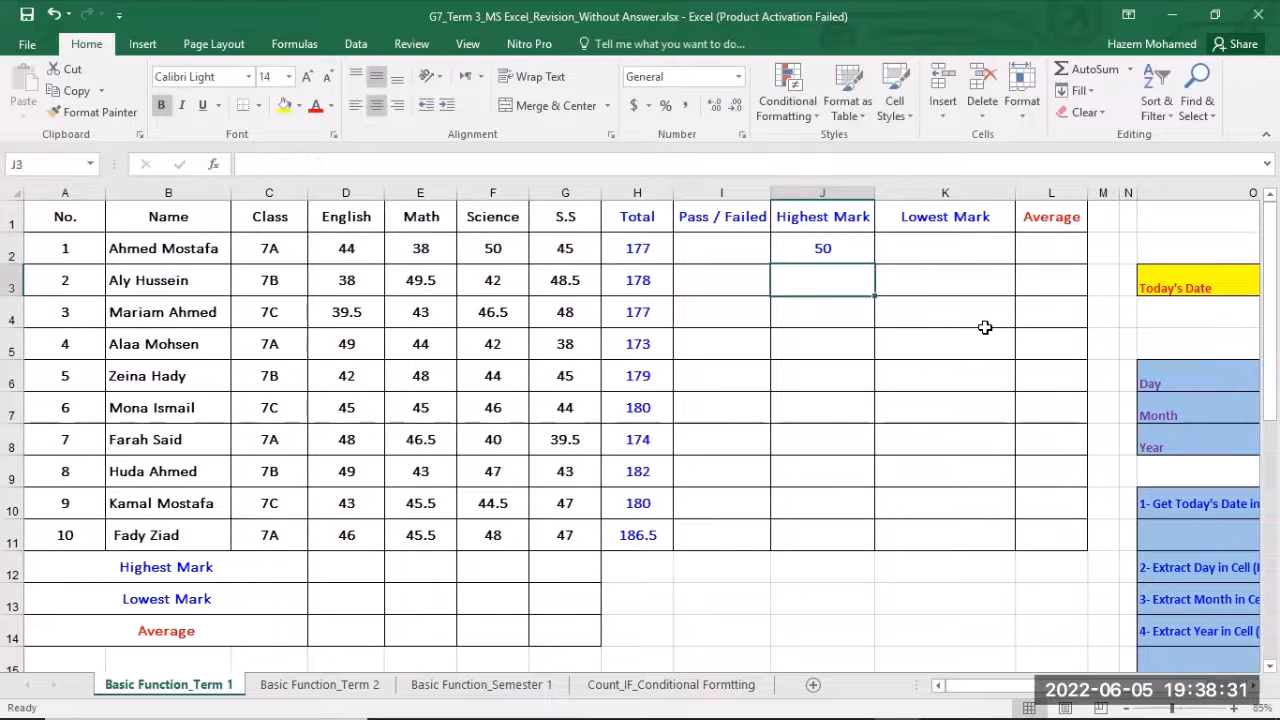
{"action": "left_click", "coordinate": [846, 248]}
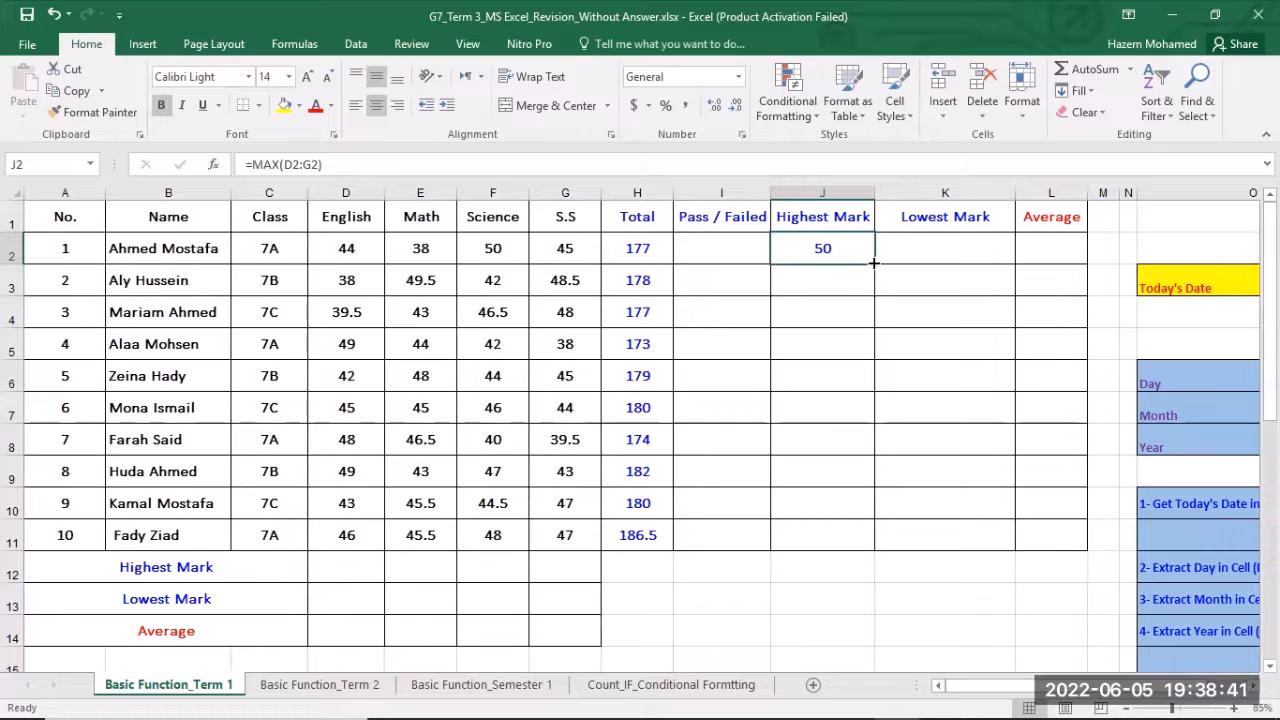
{"action": "left_click_drag", "start_coordinate": [873, 263], "coordinate": [873, 263]}
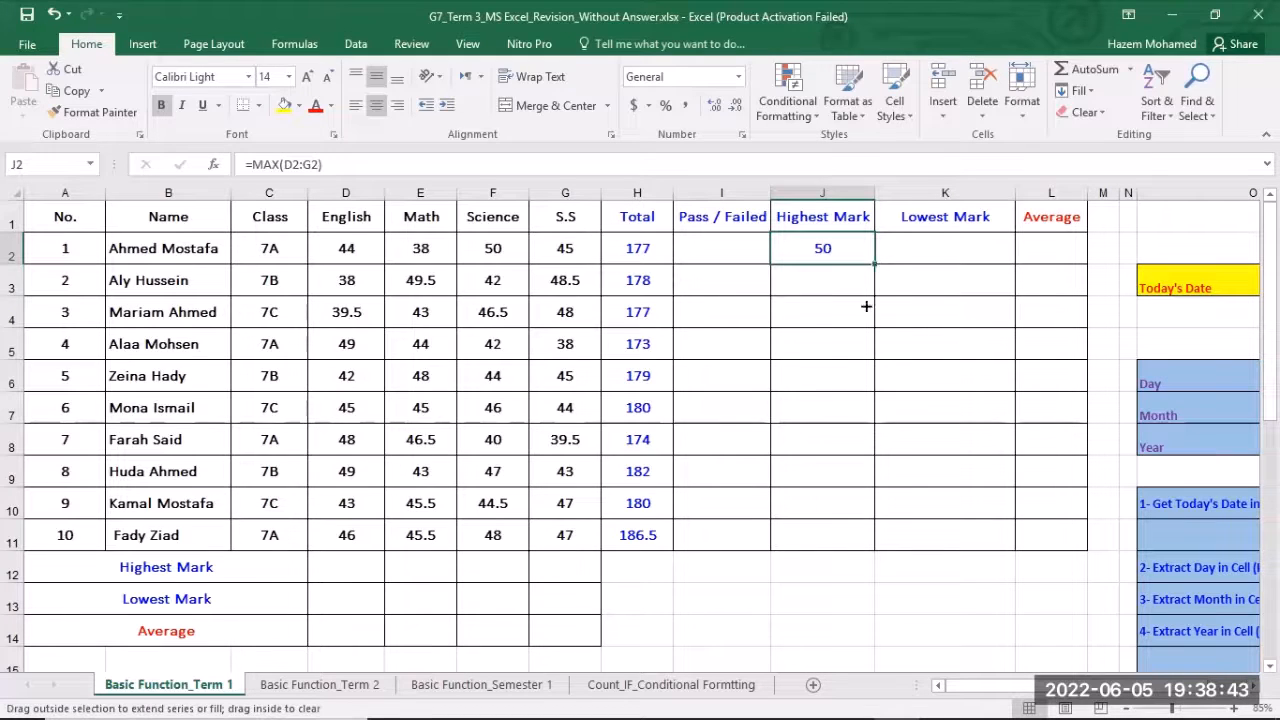
{"action": "left_click_drag", "start_coordinate": [866, 307], "coordinate": [842, 542]}
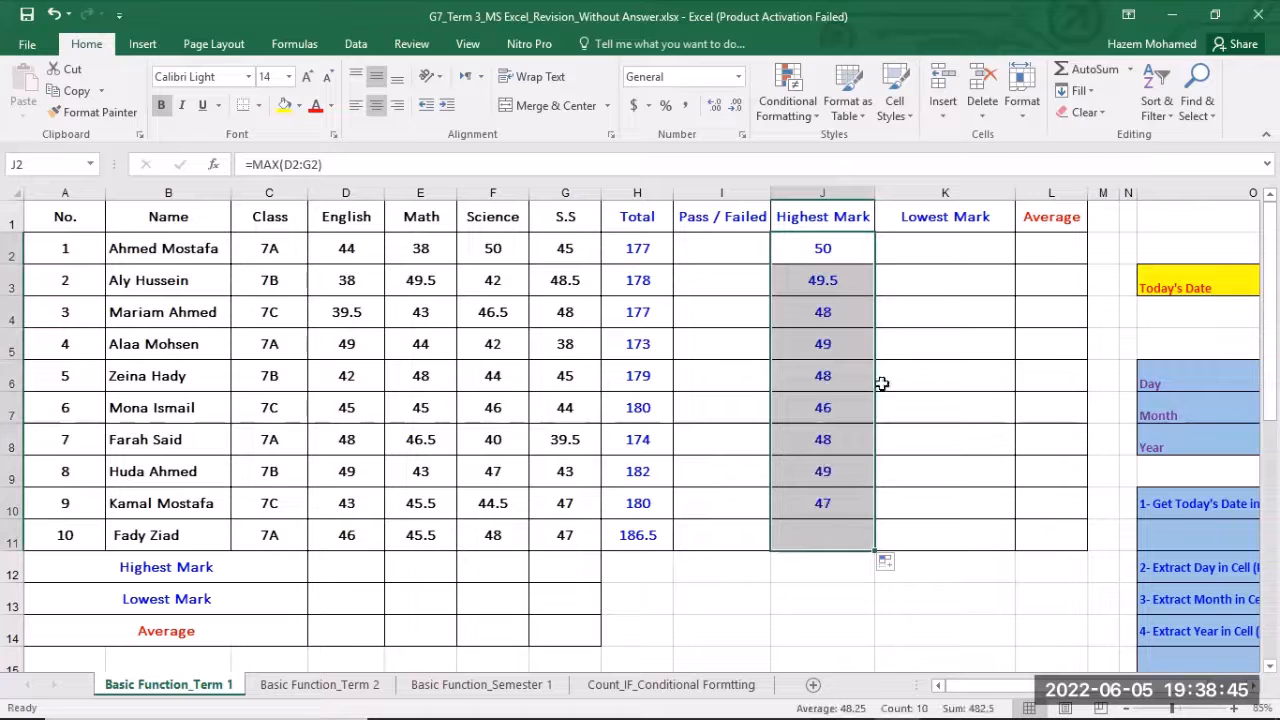
Find the first student's lowest mark in K2 with MIN over D2:G2, and fill the formula down to K11.
{"action": "left_click", "coordinate": [964, 252]}
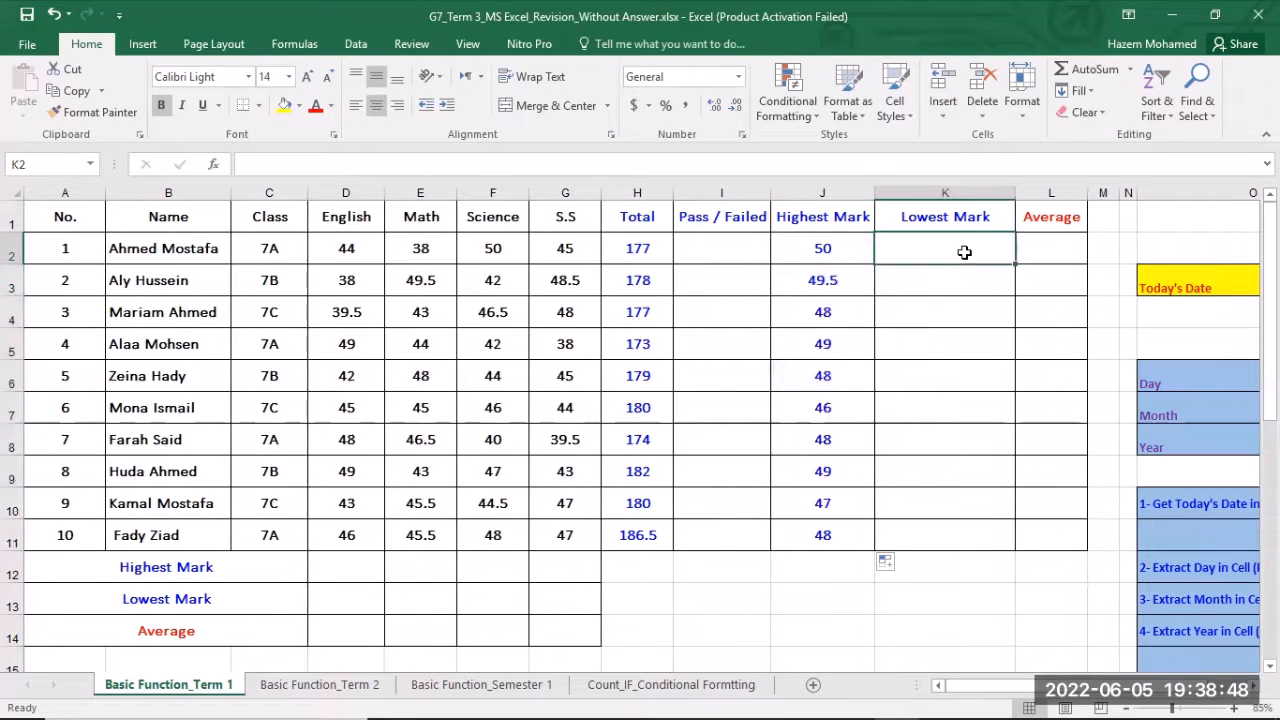
{"action": "left_click", "coordinate": [1130, 69]}
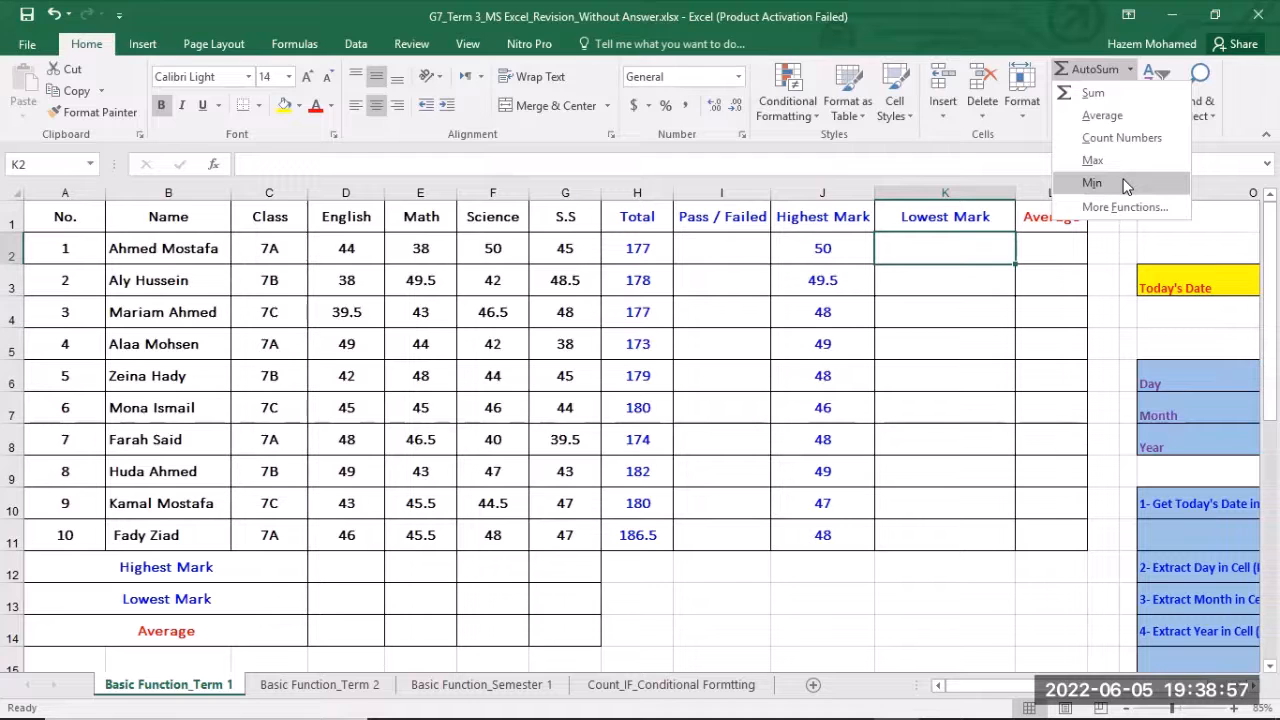
{"action": "left_click", "coordinate": [1092, 183]}
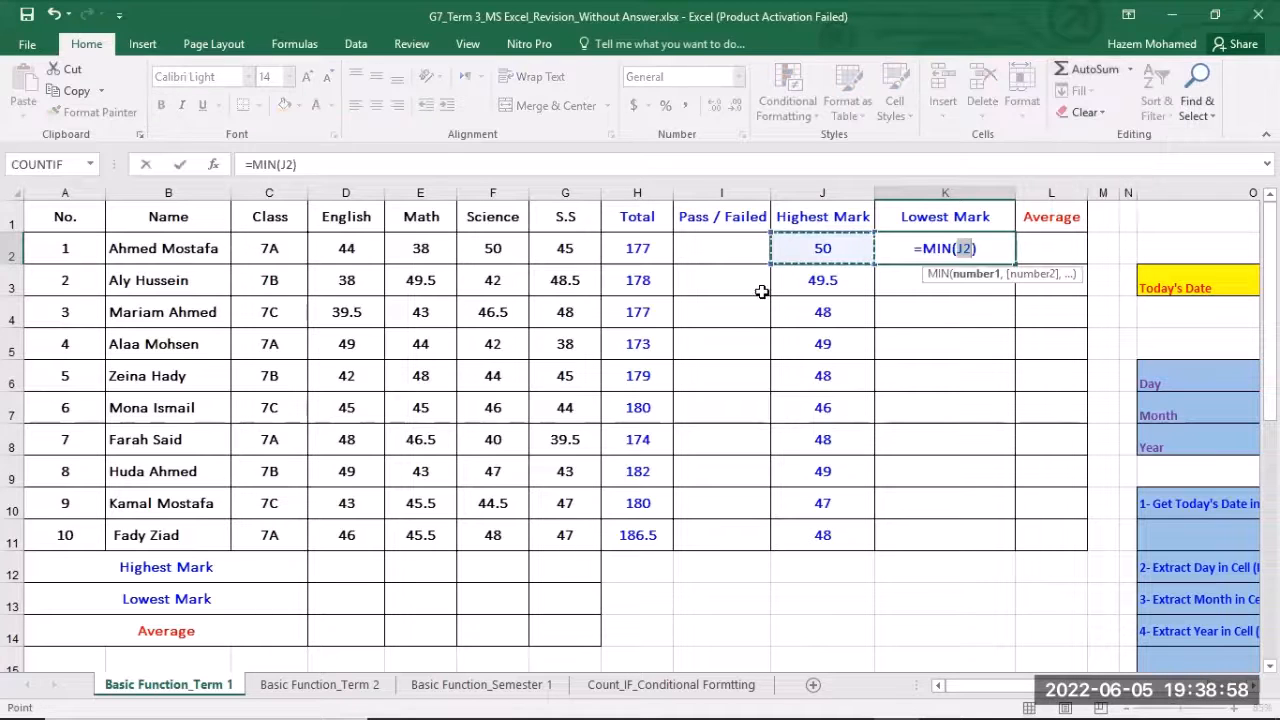
{"action": "left_click", "coordinate": [348, 247]}
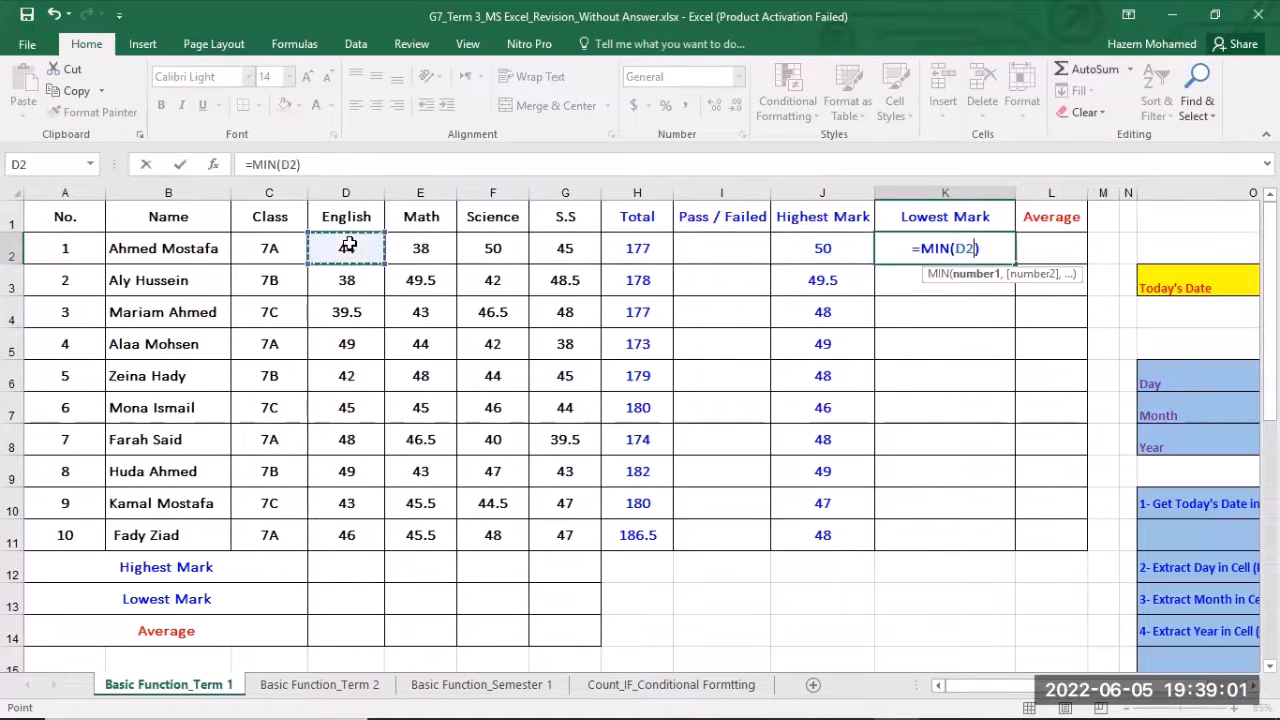
{"action": "left_click_drag", "start_coordinate": [385, 244], "coordinate": [550, 249]}
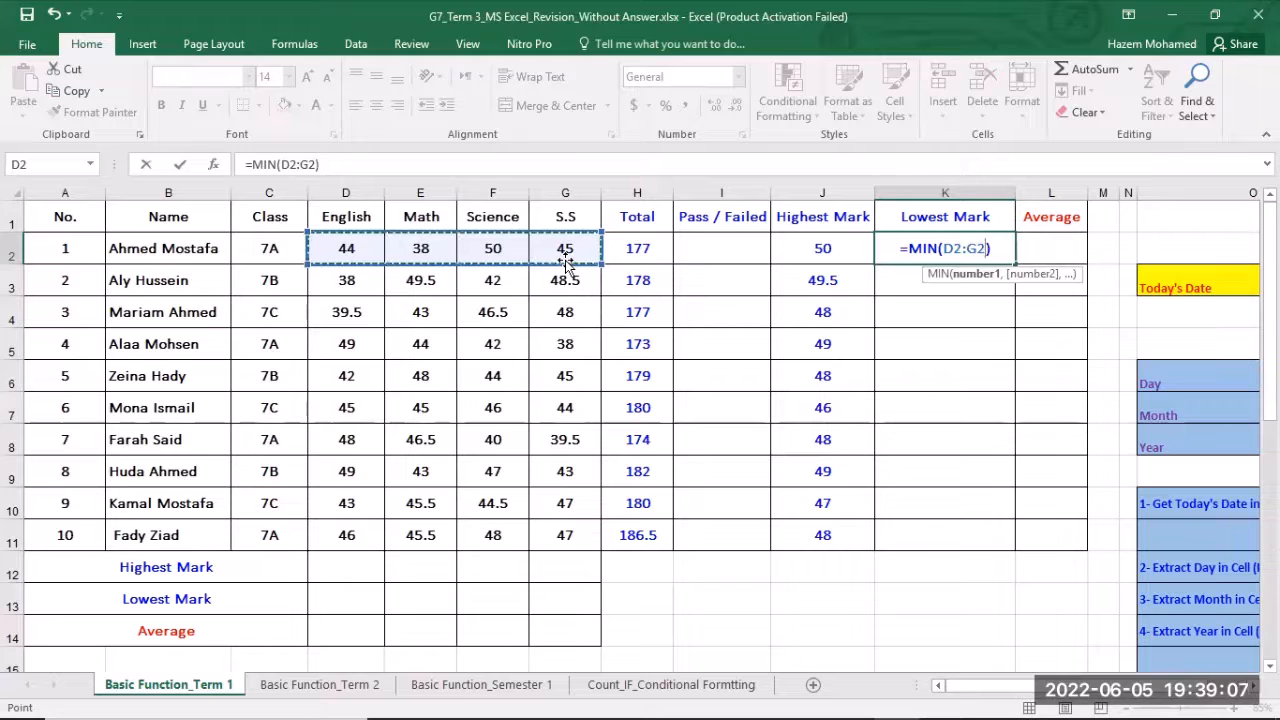
{"action": "key", "text": "Return"}
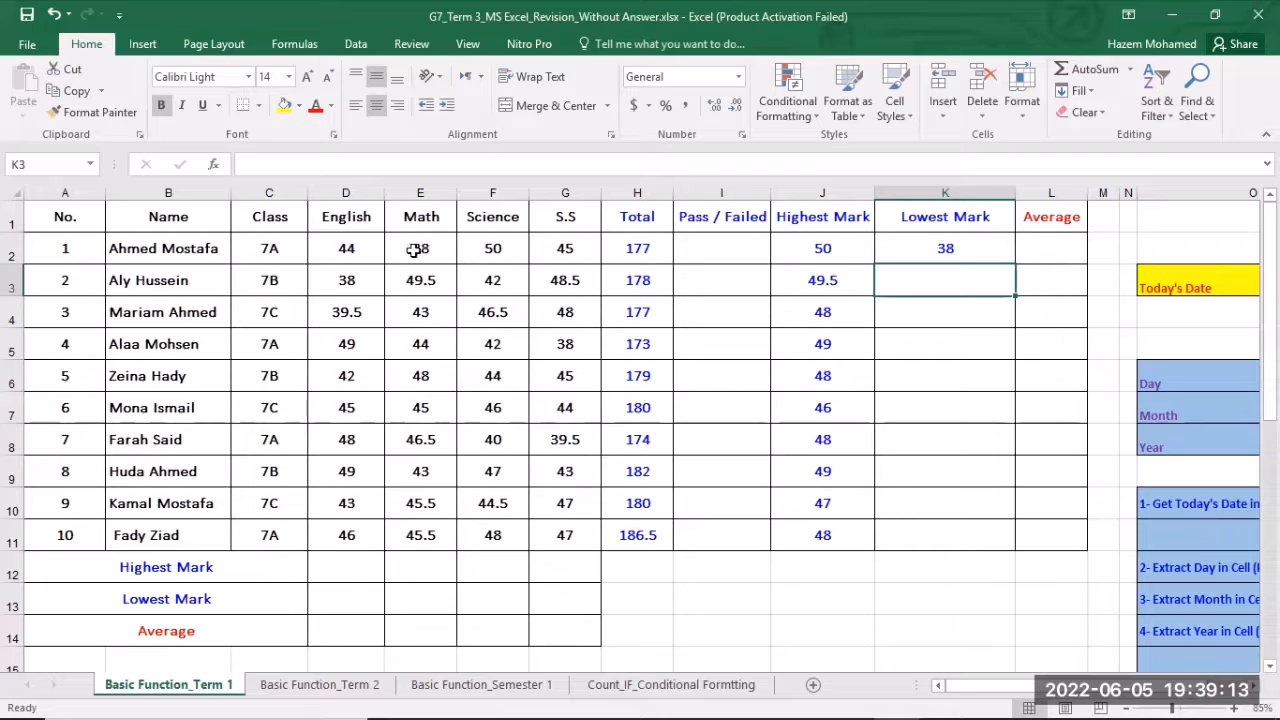
{"action": "left_click", "coordinate": [963, 246]}
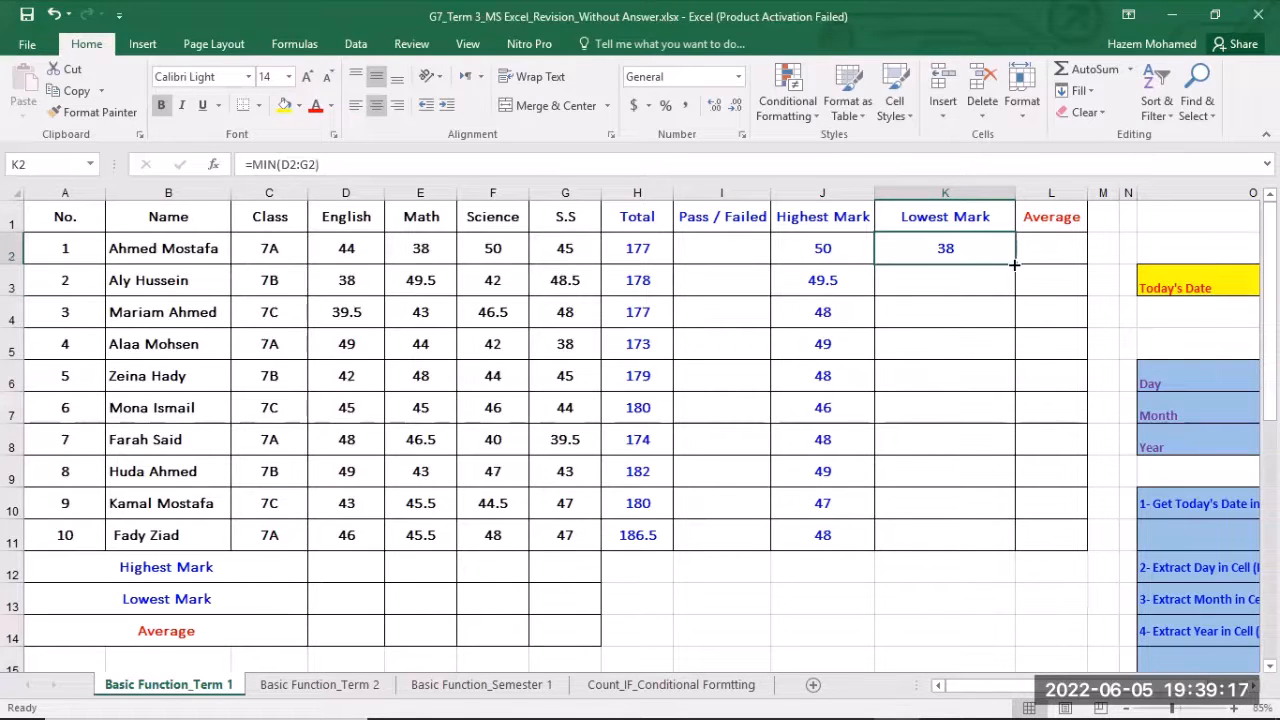
{"action": "left_click_drag", "start_coordinate": [1014, 264], "coordinate": [1000, 545]}
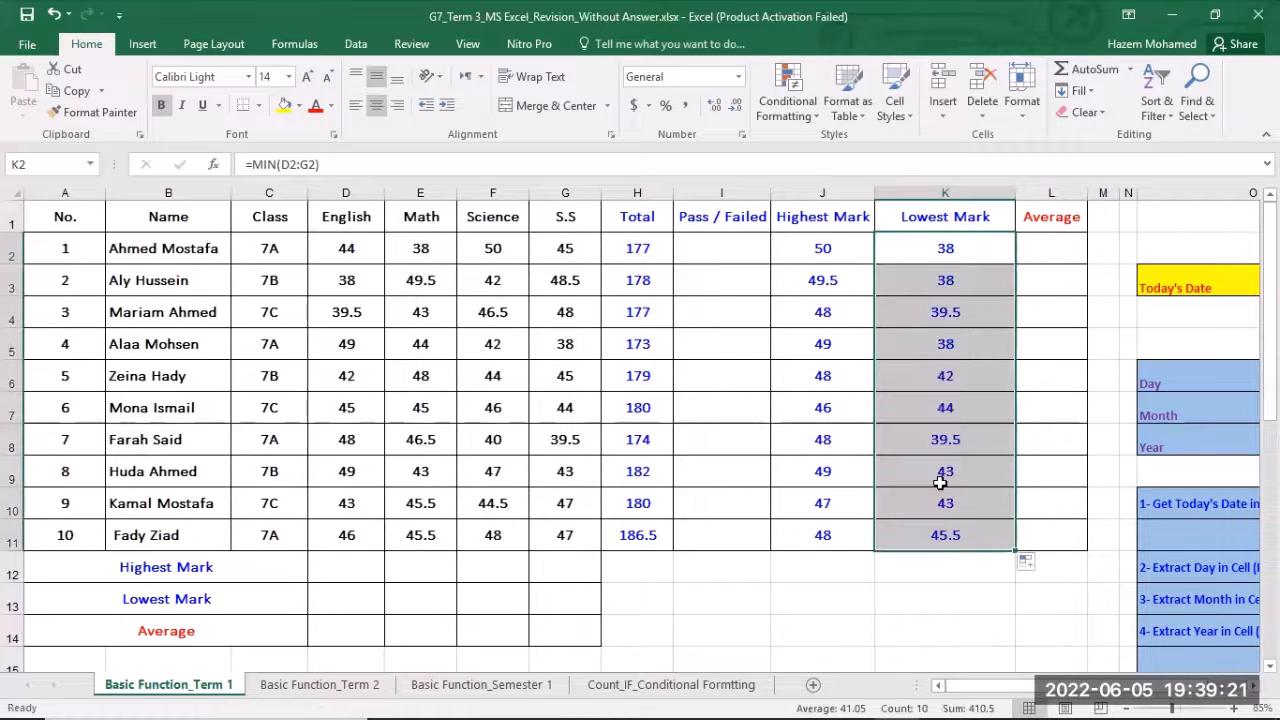
Calculate the first student's average in L2 with AVERAGE over D2:G2, and fill the formula down to L11.
{"action": "left_click", "coordinate": [1061, 254]}
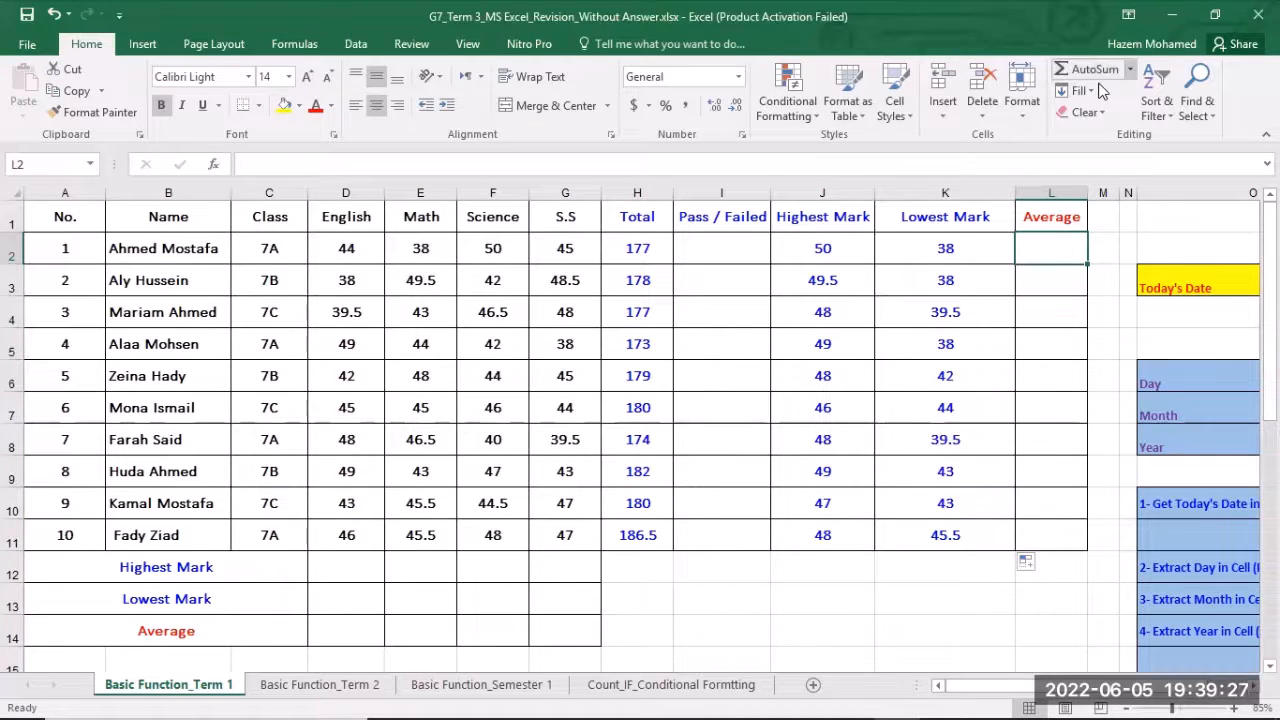
{"action": "left_click", "coordinate": [1130, 69]}
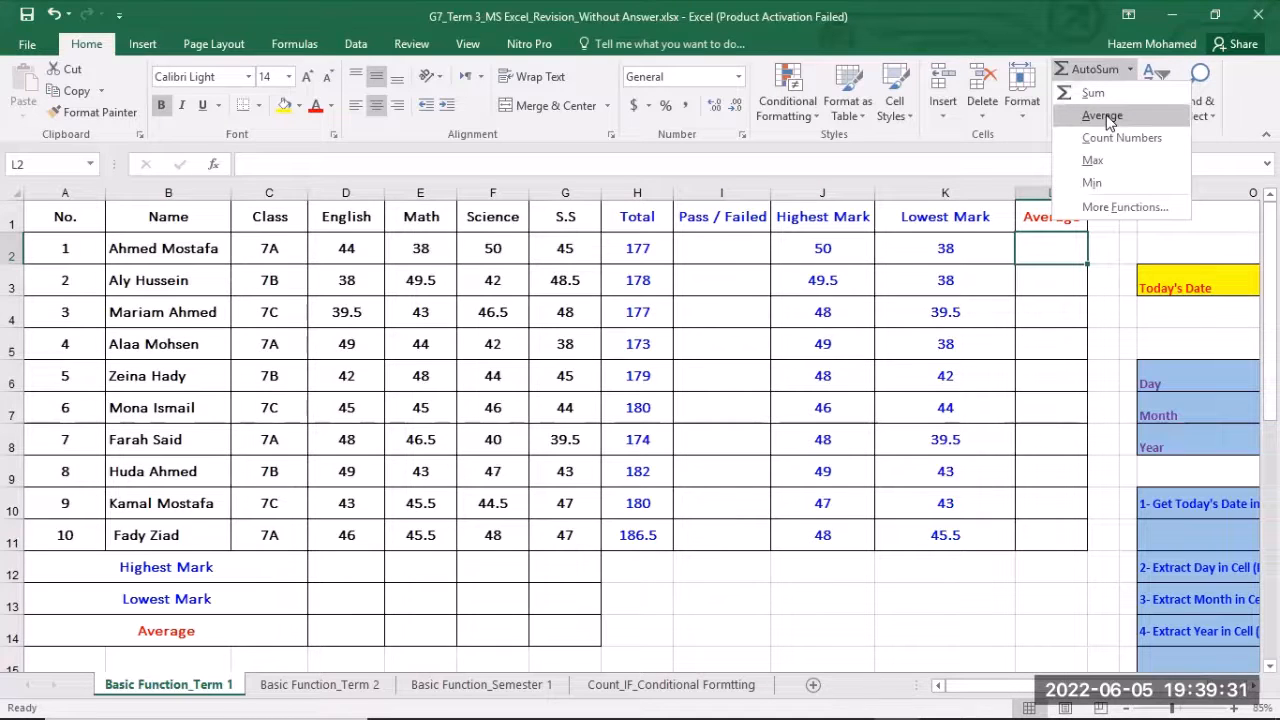
{"action": "left_click", "coordinate": [1106, 120]}
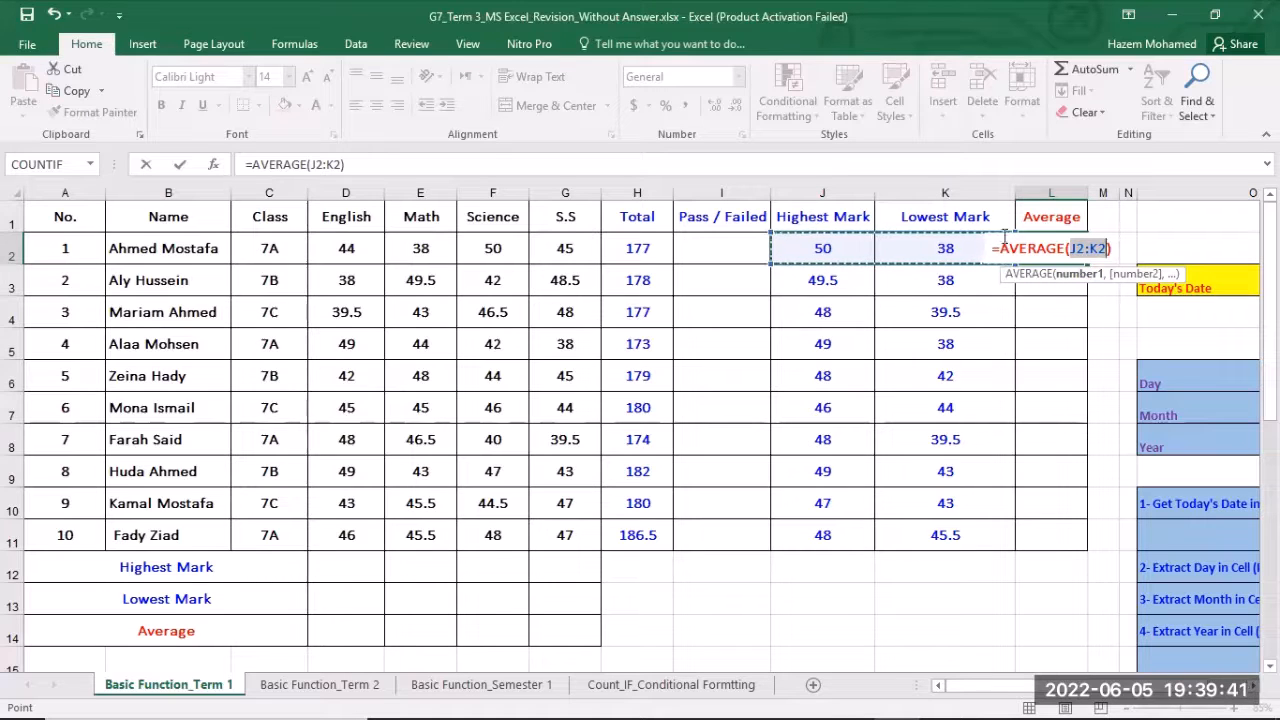
{"action": "left_click", "coordinate": [346, 248]}
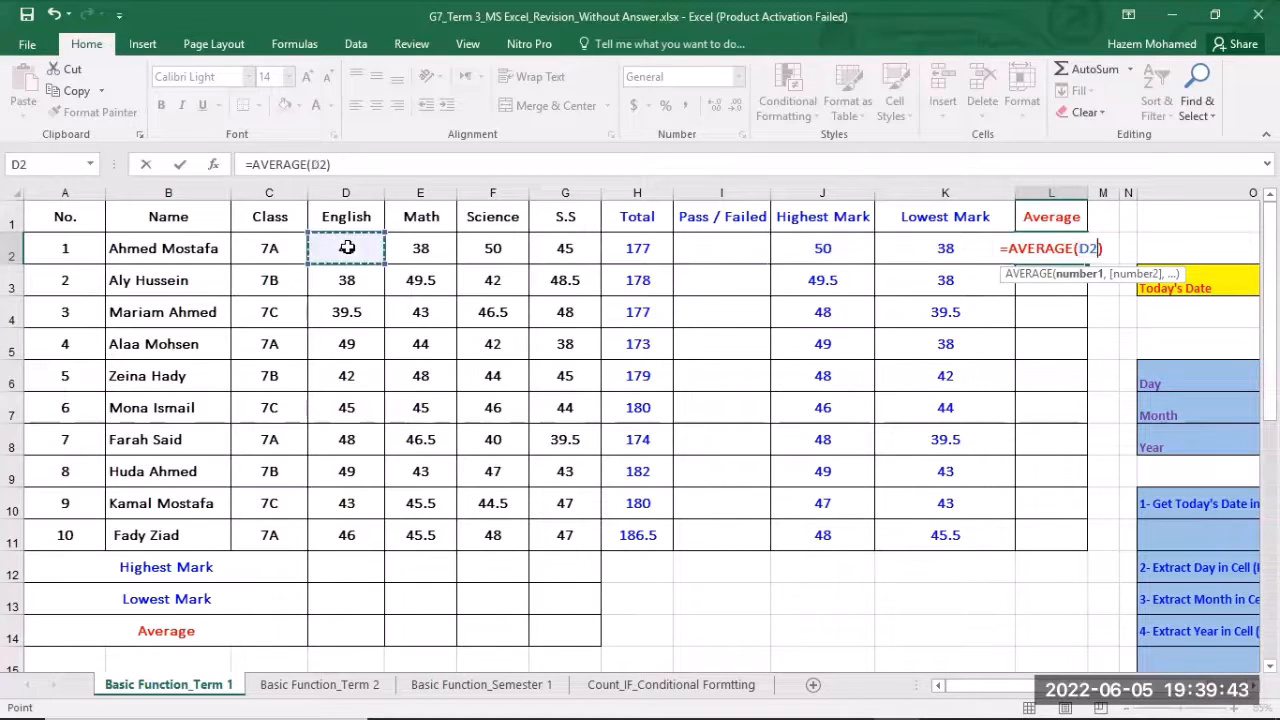
{"action": "left_click", "coordinate": [540, 248], "text": "shift"}
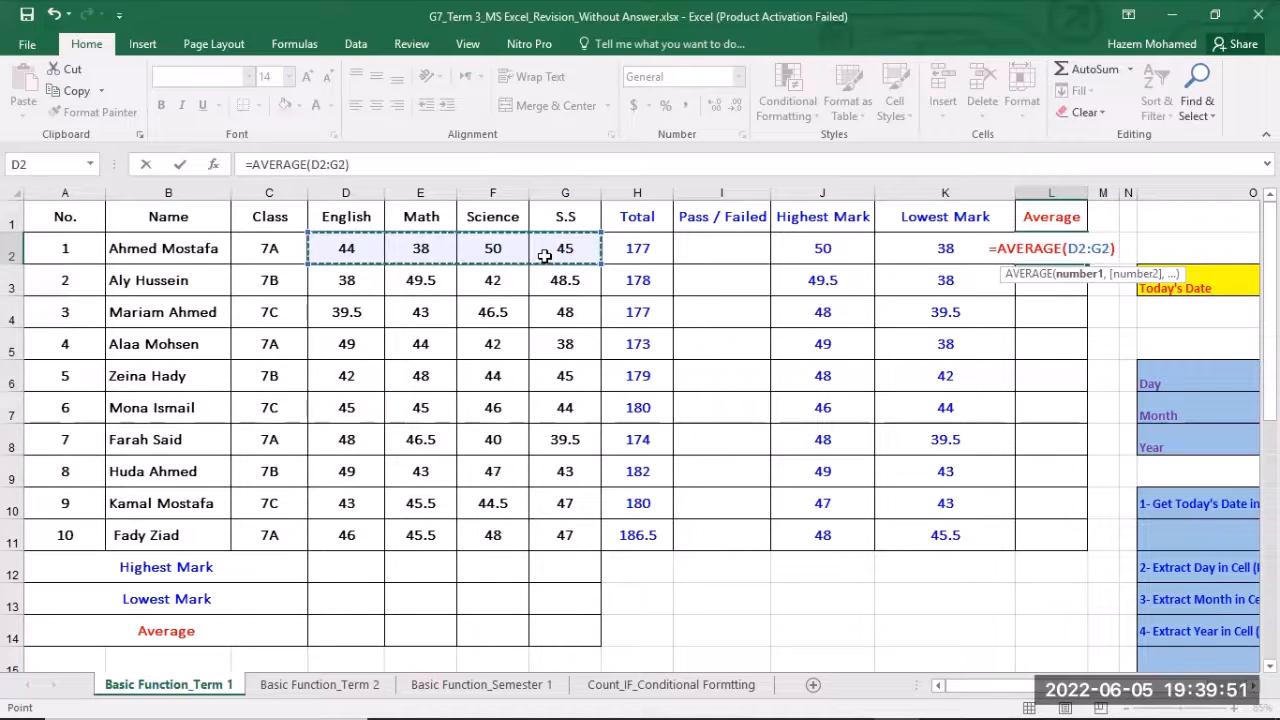
{"action": "key", "text": "Return"}
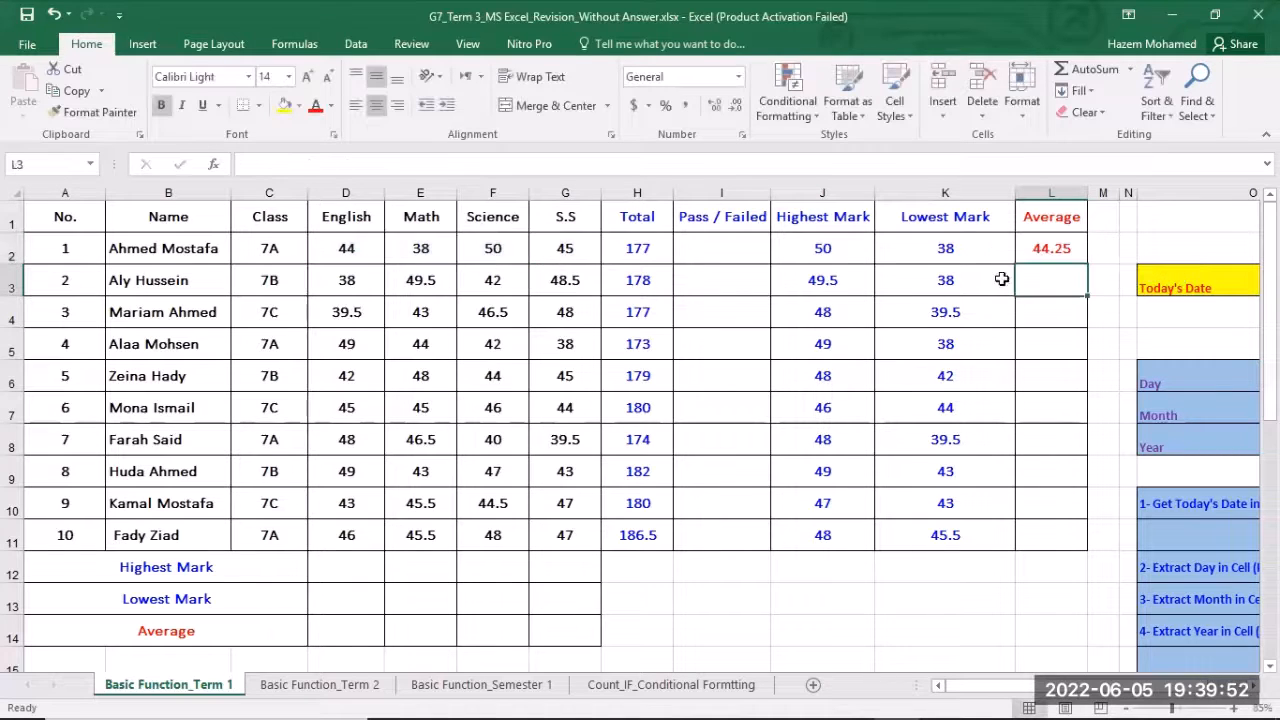
{"action": "left_click", "coordinate": [1055, 250]}
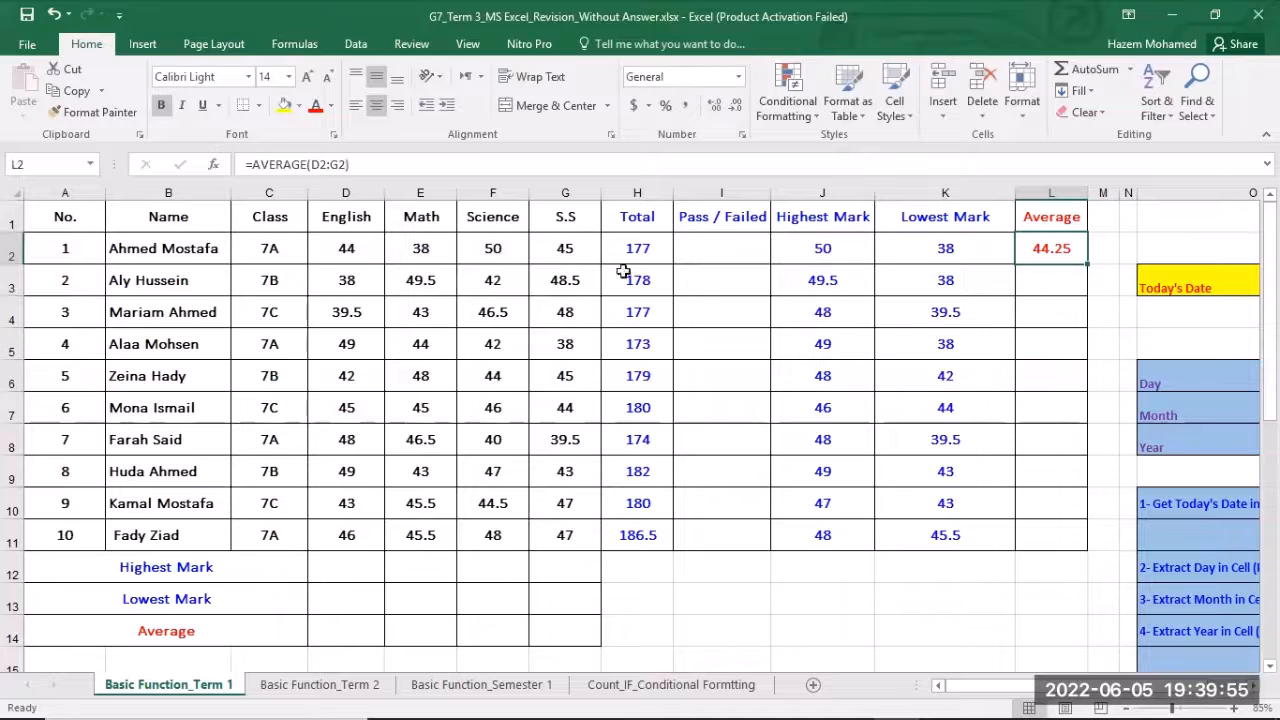
{"action": "left_click_drag", "start_coordinate": [1087, 266], "coordinate": [1074, 546]}
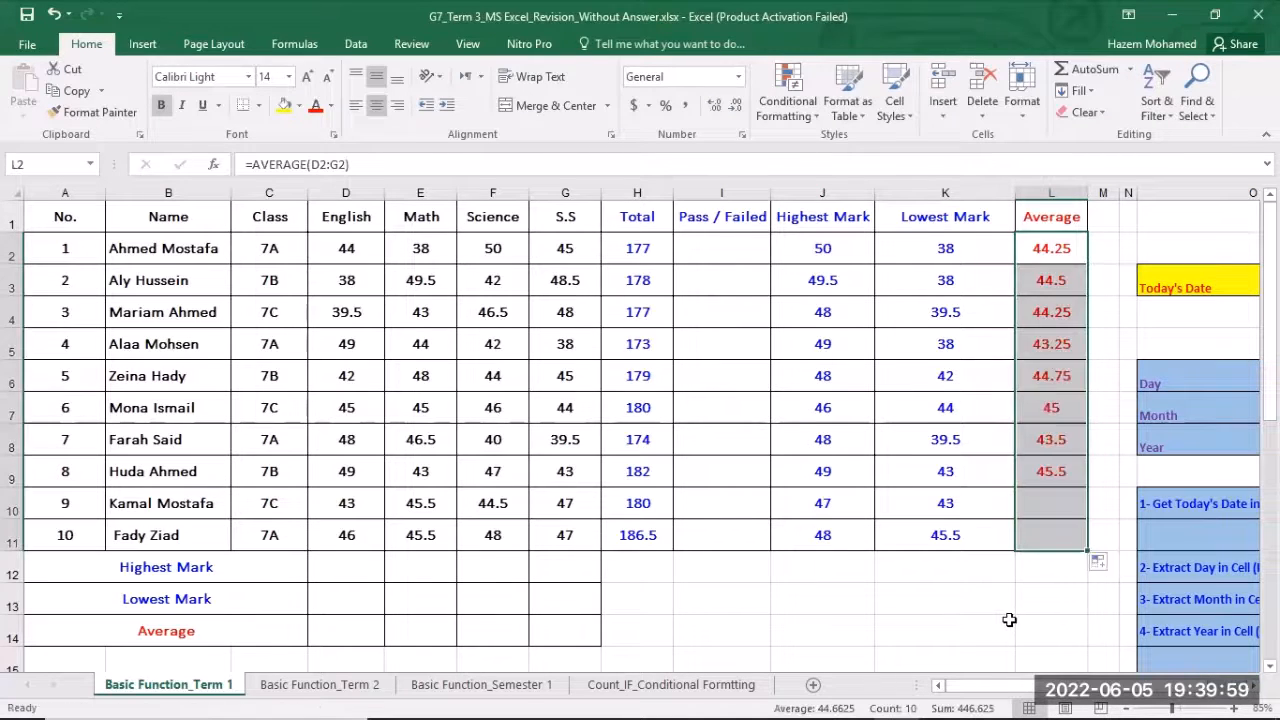
{"action": "left_click", "coordinate": [14, 248]}
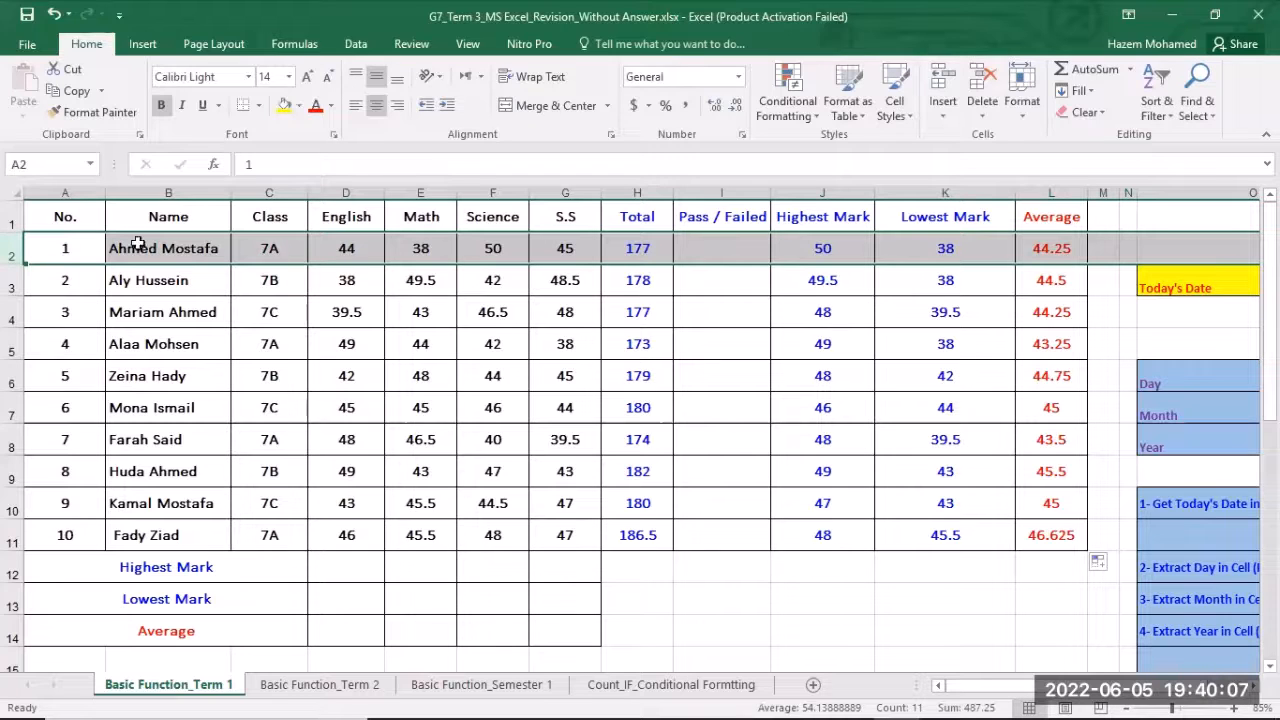
{"action": "left_click", "coordinate": [14, 283]}
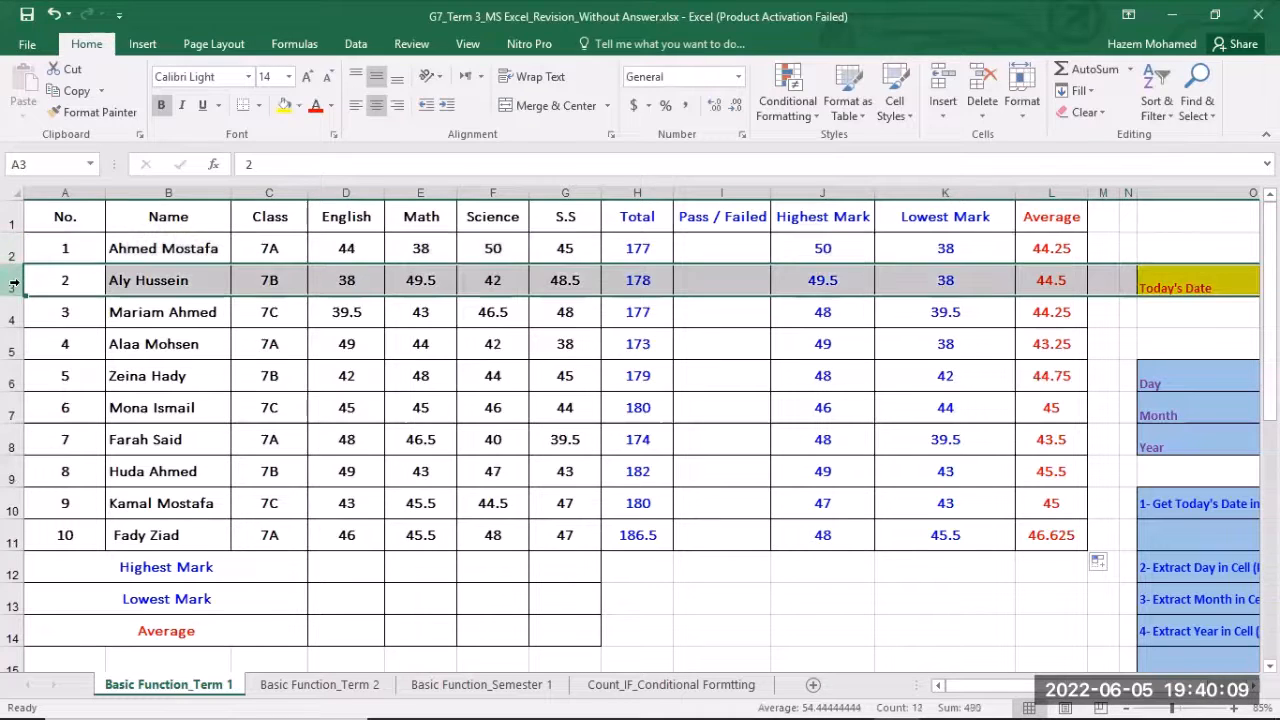
{"action": "left_click", "coordinate": [338, 565]}
{"action": "left_click", "coordinate": [340, 598]}
{"action": "left_click", "coordinate": [331, 631]}
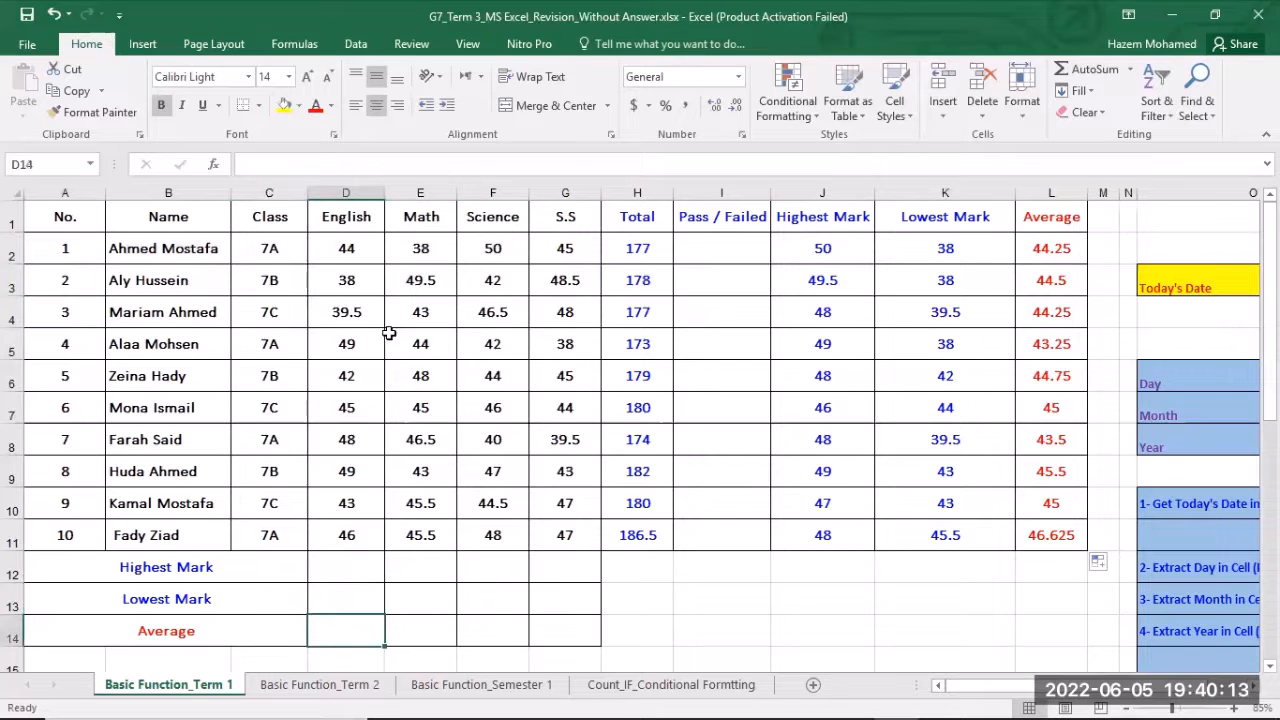
Find the highest English mark in D12 with MAX over D2:D11, and fill the formula across to G12.
{"action": "left_click", "coordinate": [340, 572]}
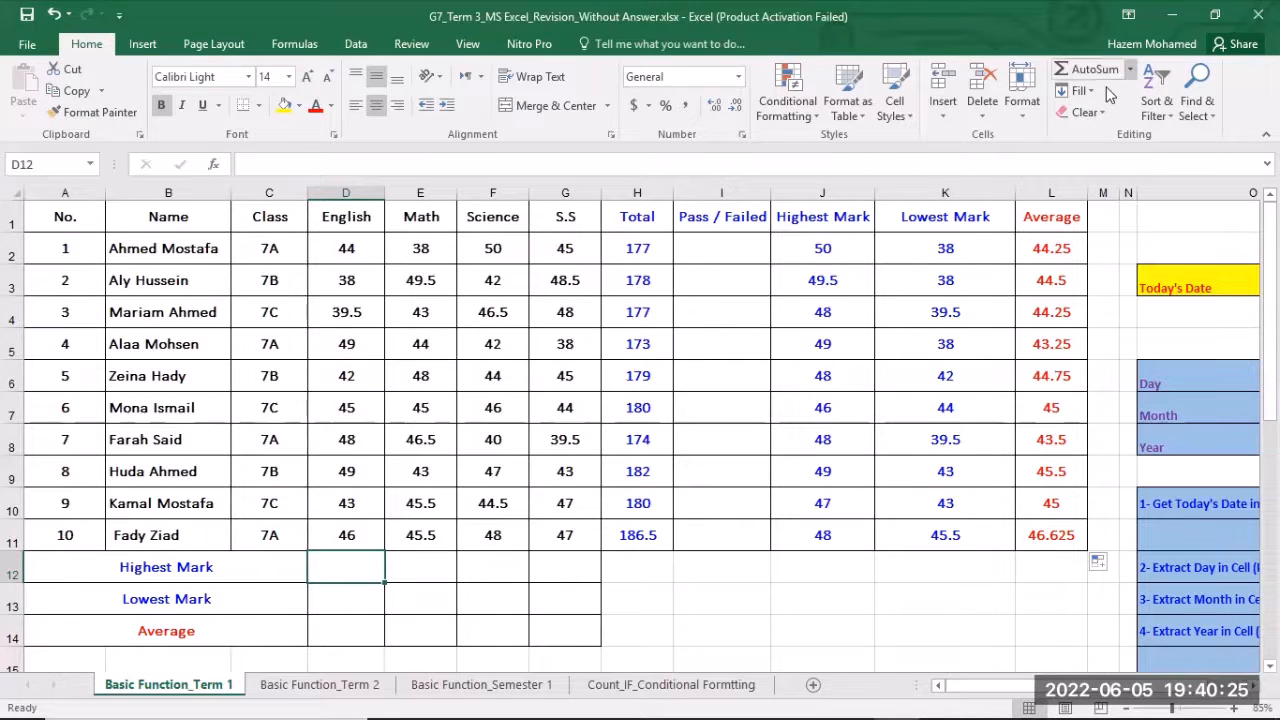
{"action": "left_click", "coordinate": [1130, 70]}
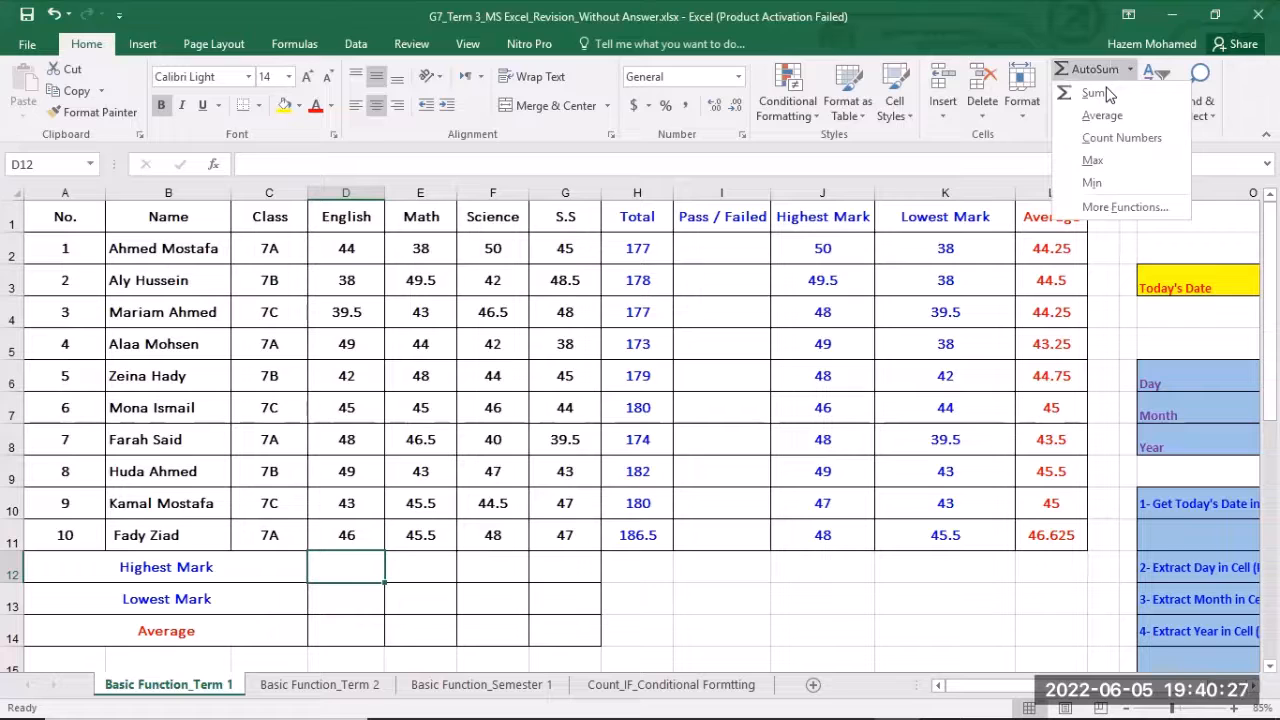
{"action": "left_click", "coordinate": [1094, 160]}
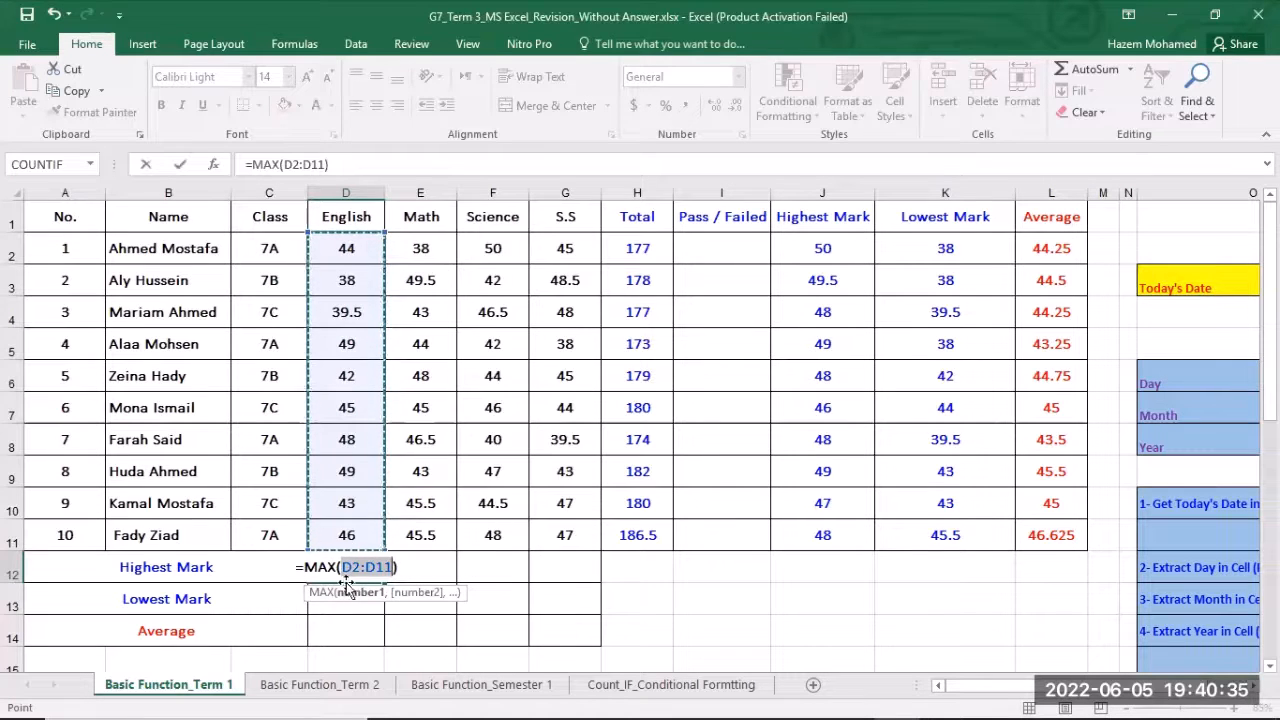
{"action": "left_click", "coordinate": [345, 247]}
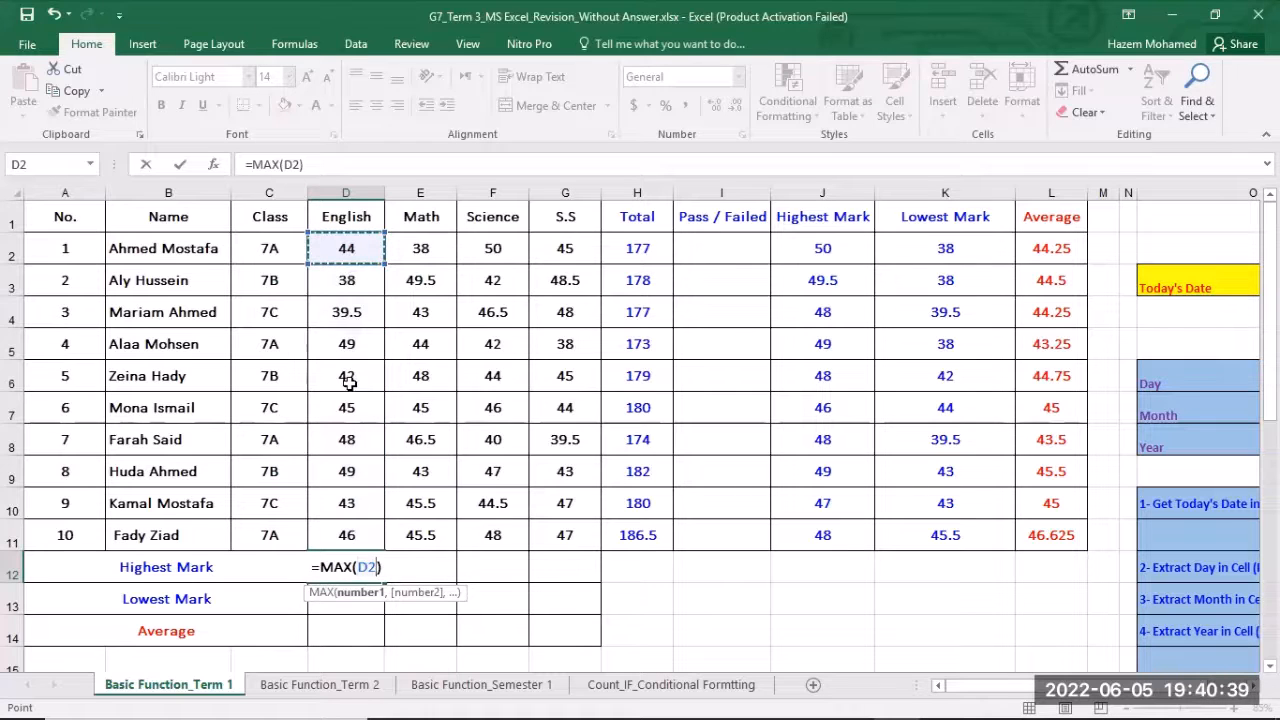
{"action": "left_click", "coordinate": [343, 535], "text": "shift"}
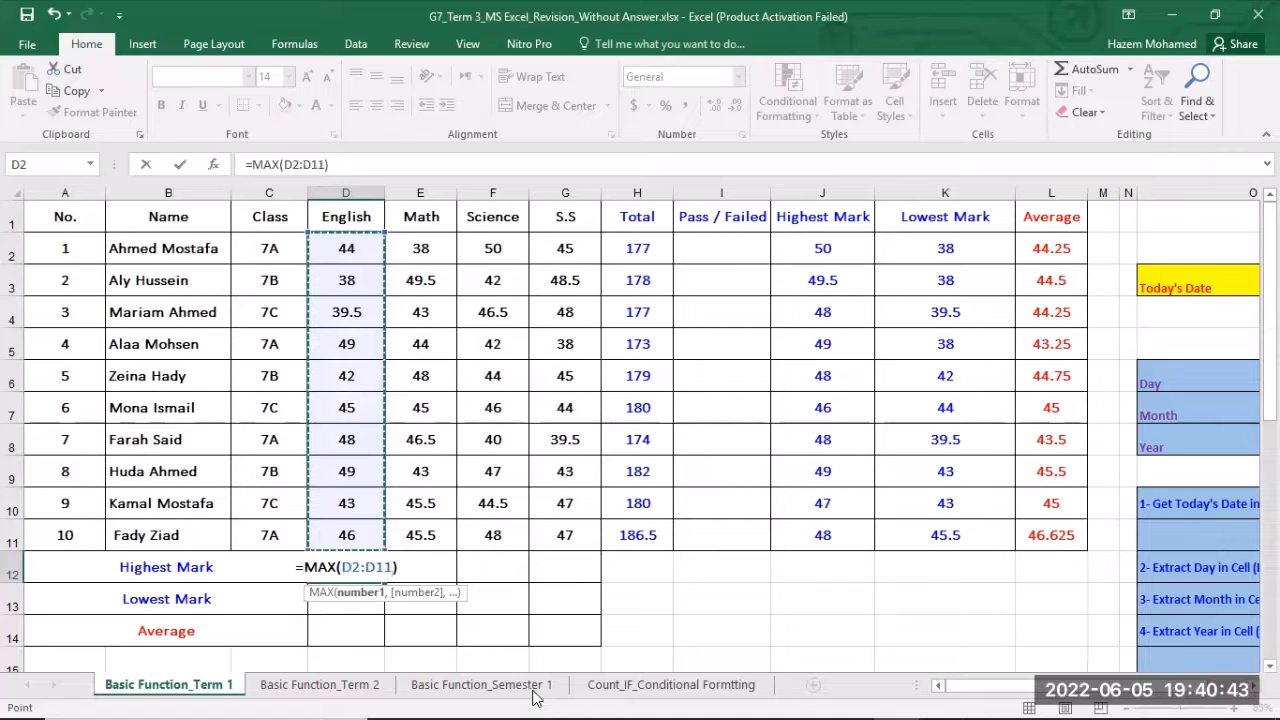
{"action": "key", "text": "Return"}
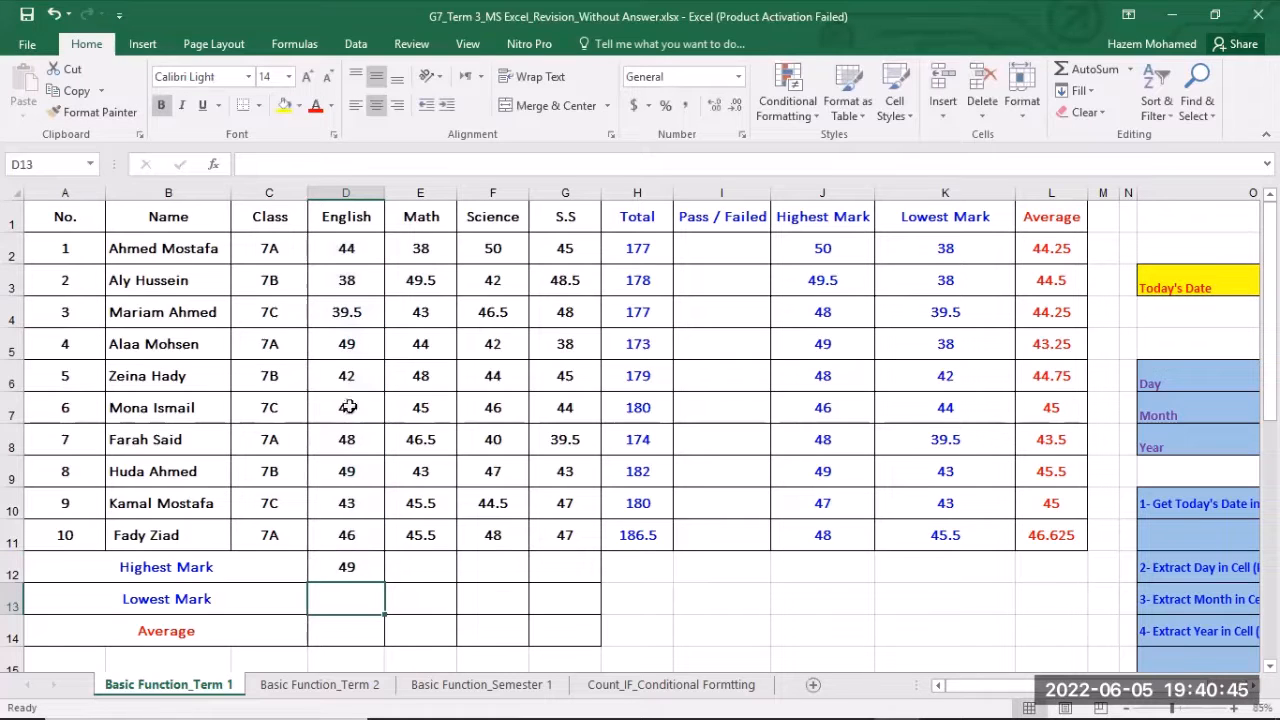
{"action": "left_click", "coordinate": [349, 566]}
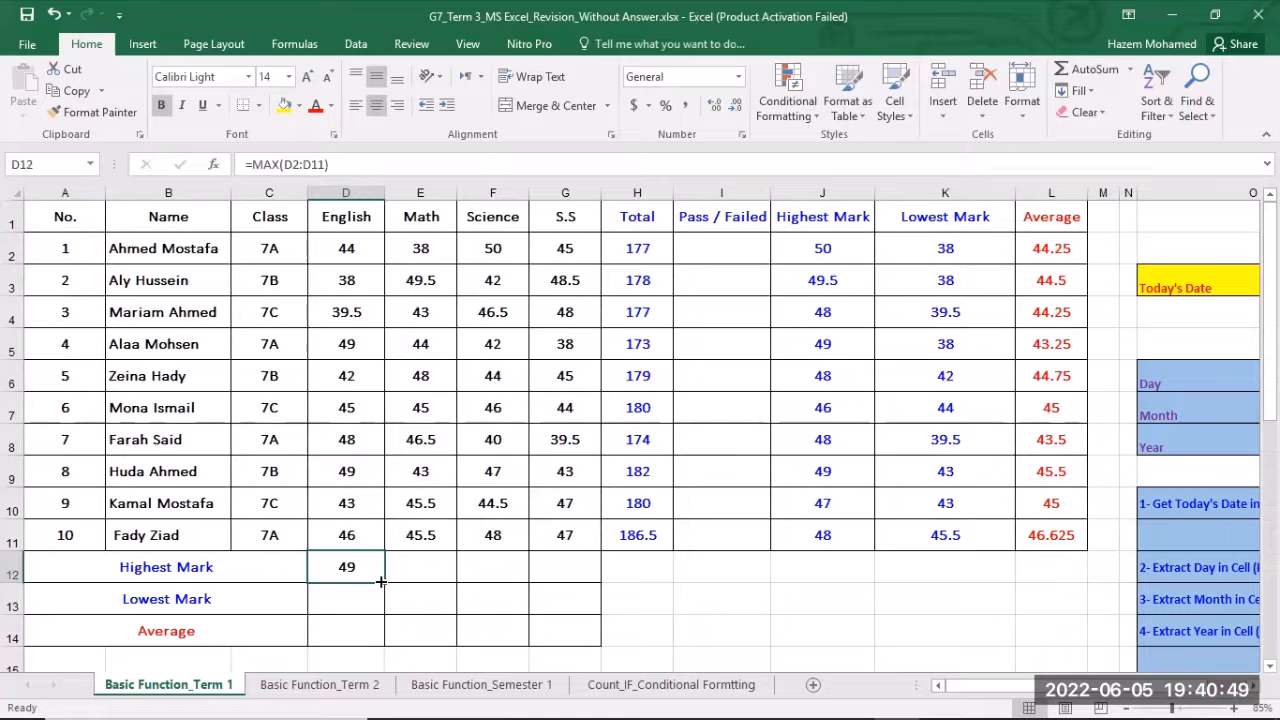
{"action": "left_click_drag", "start_coordinate": [381, 581], "coordinate": [569, 571]}
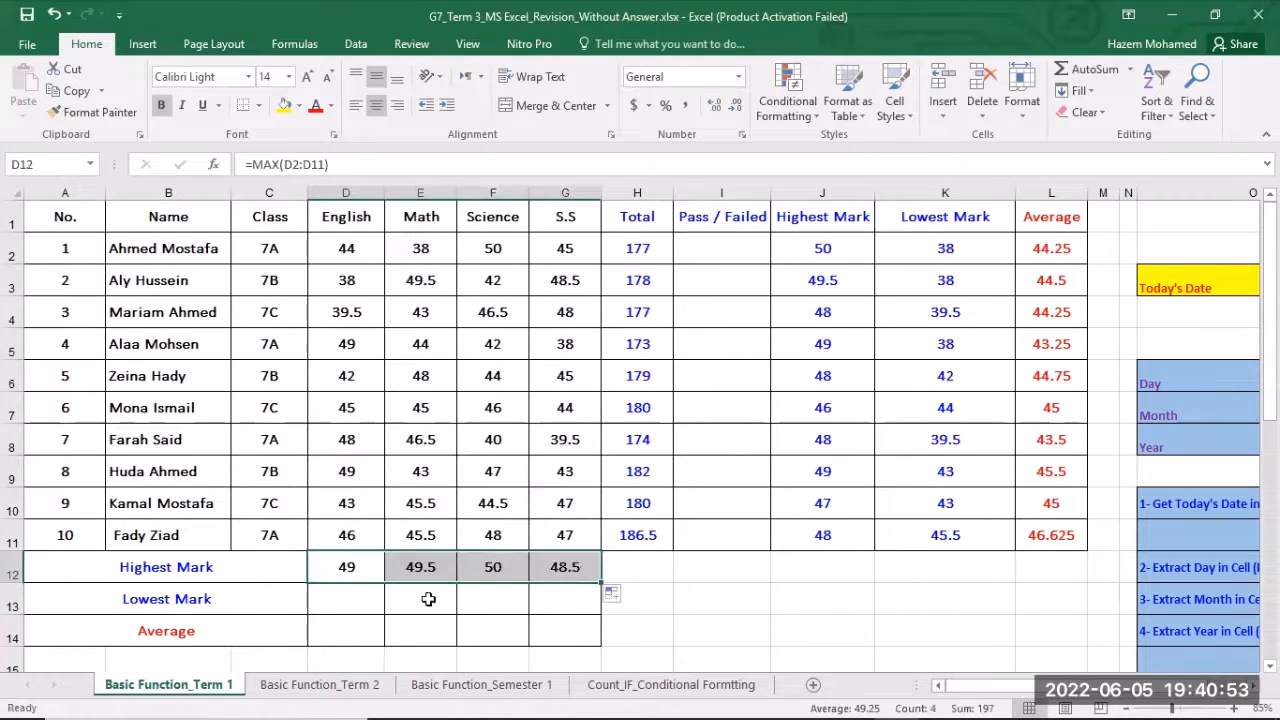
Find the lowest English mark in D13 with MIN over D2:D11, and fill the formula across to G13.
{"action": "left_click", "coordinate": [346, 602]}
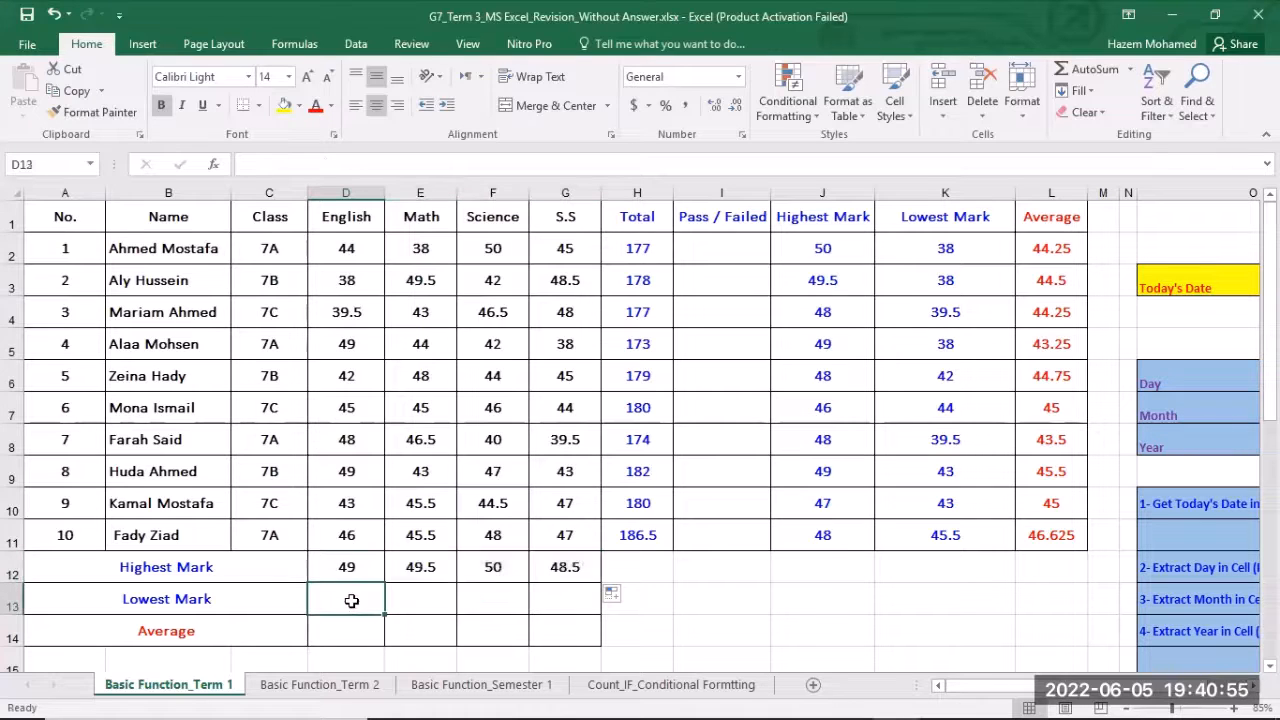
{"action": "left_click", "coordinate": [1130, 69]}
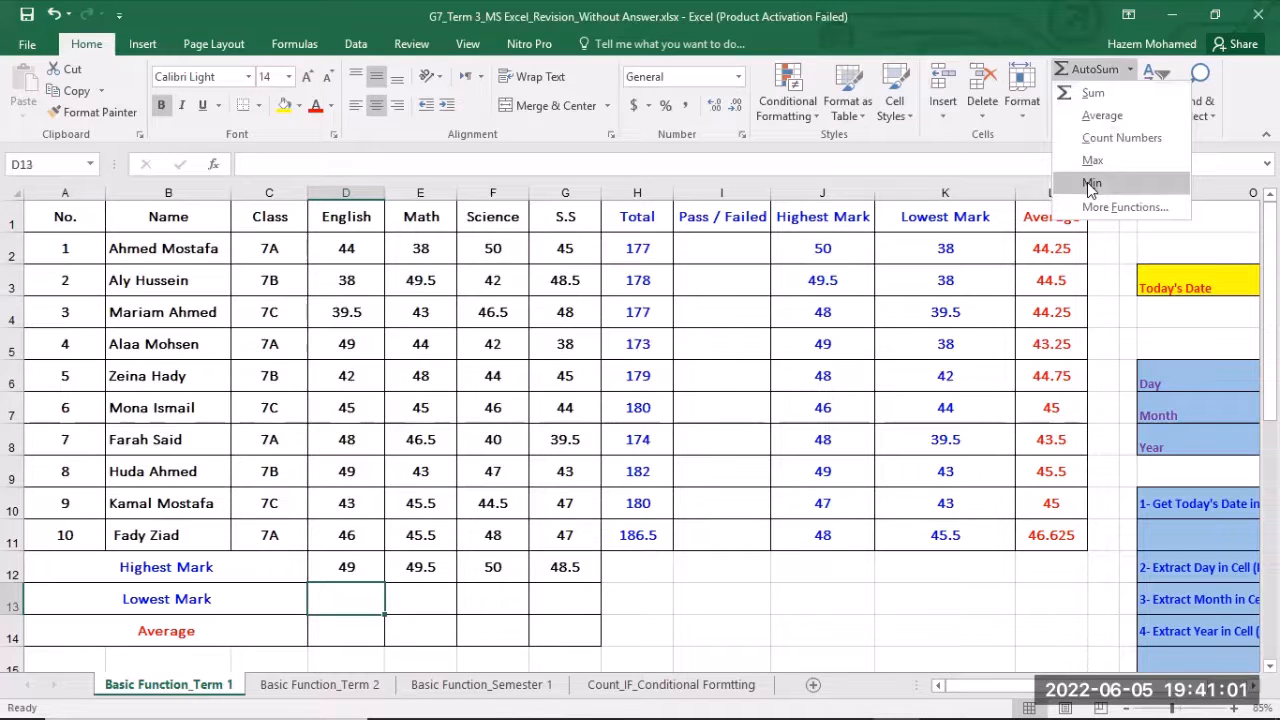
{"action": "left_click", "coordinate": [1091, 184]}
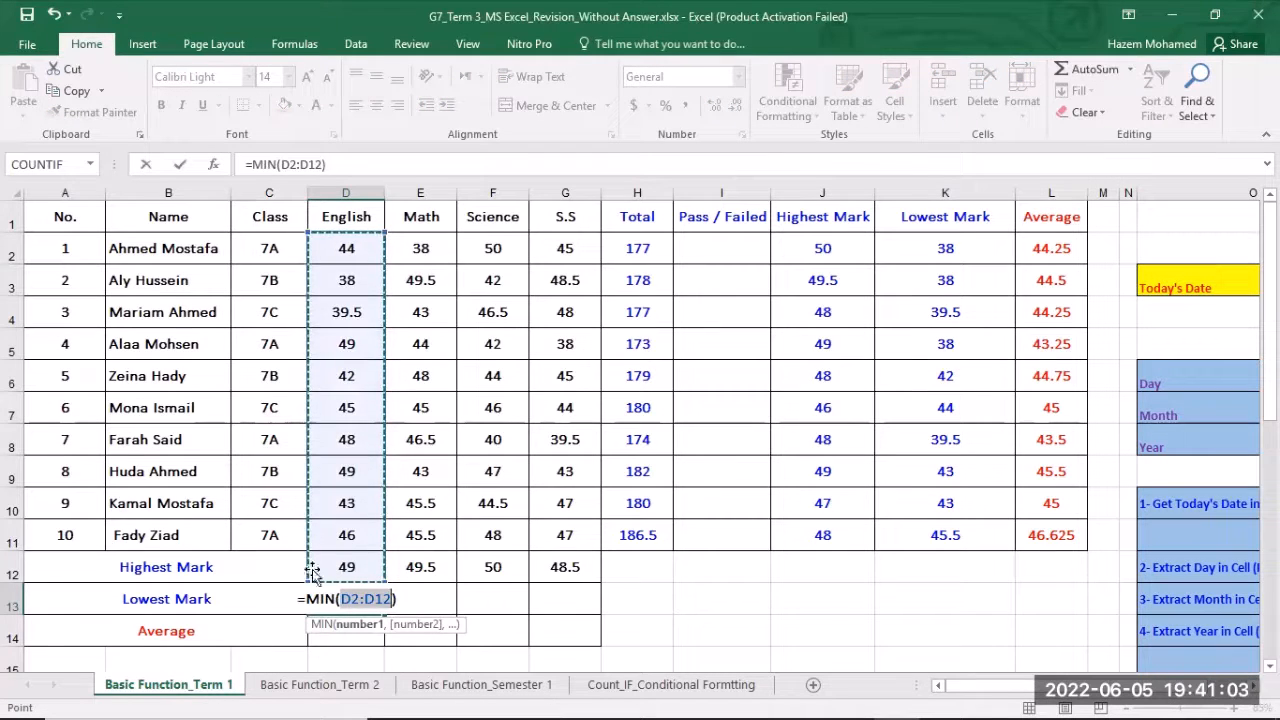
{"action": "left_click", "coordinate": [344, 256]}
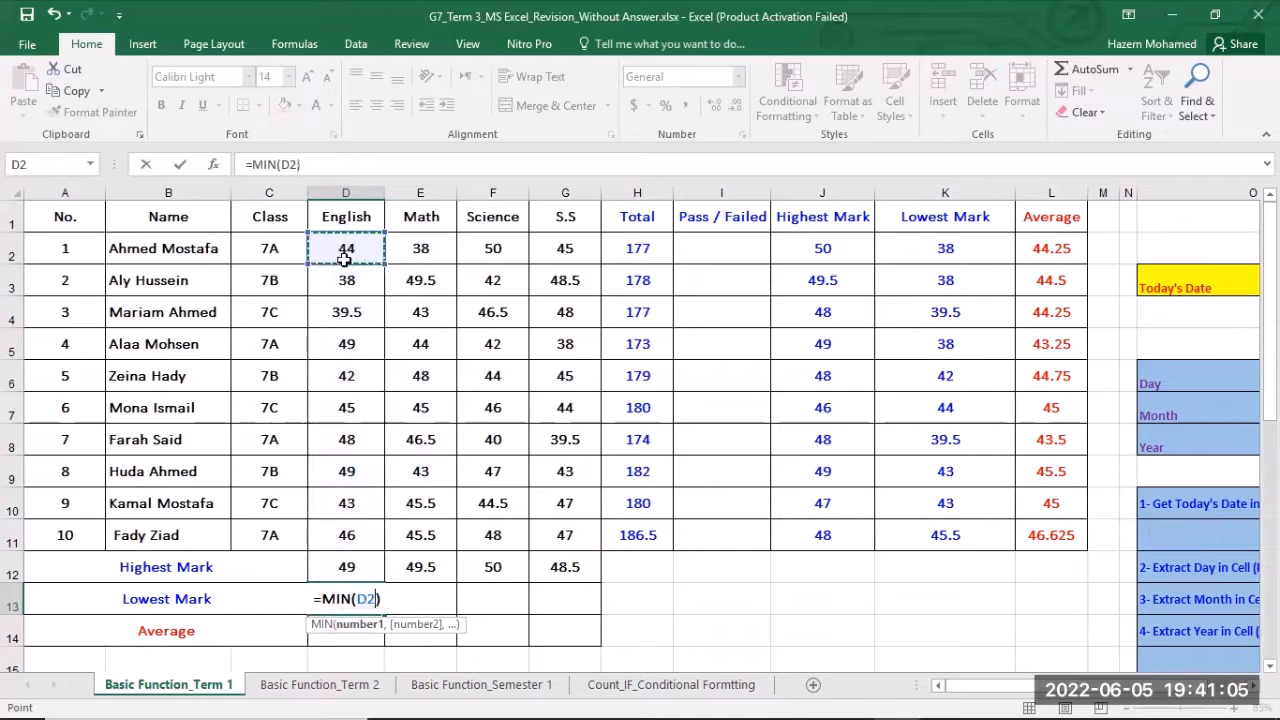
{"action": "left_click_drag", "start_coordinate": [344, 263], "coordinate": [349, 531]}
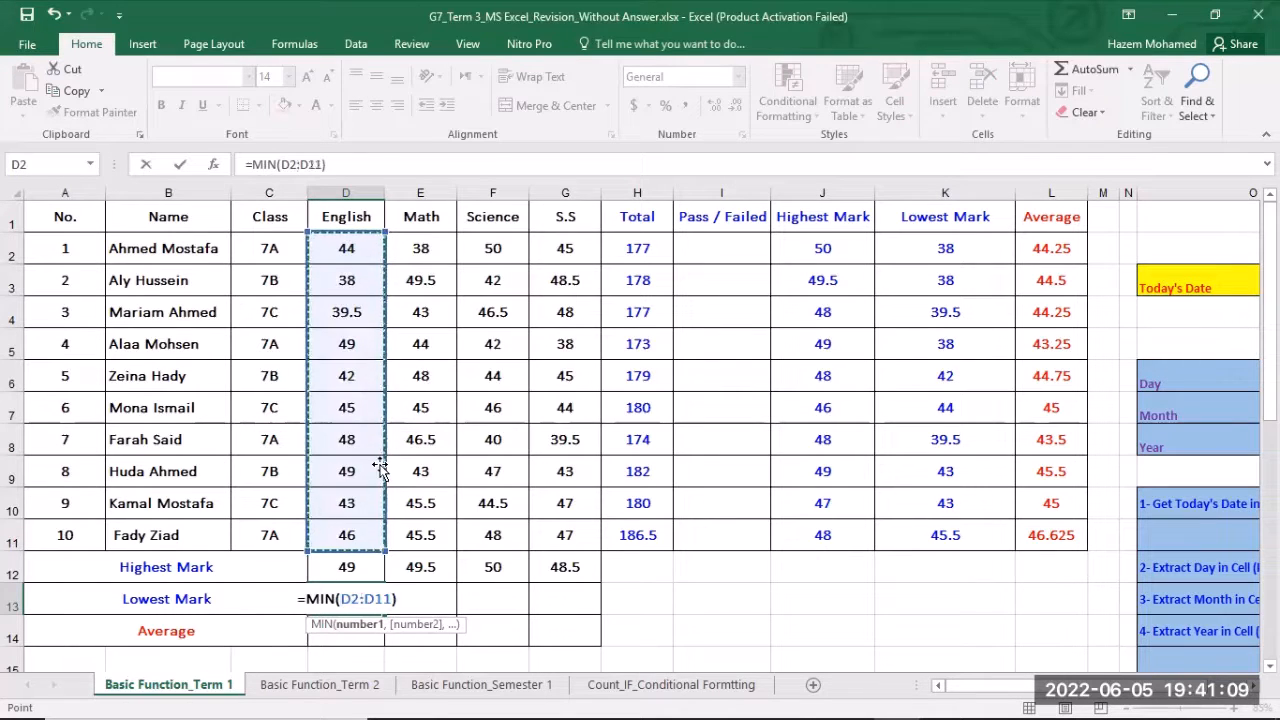
{"action": "key", "text": "Return"}
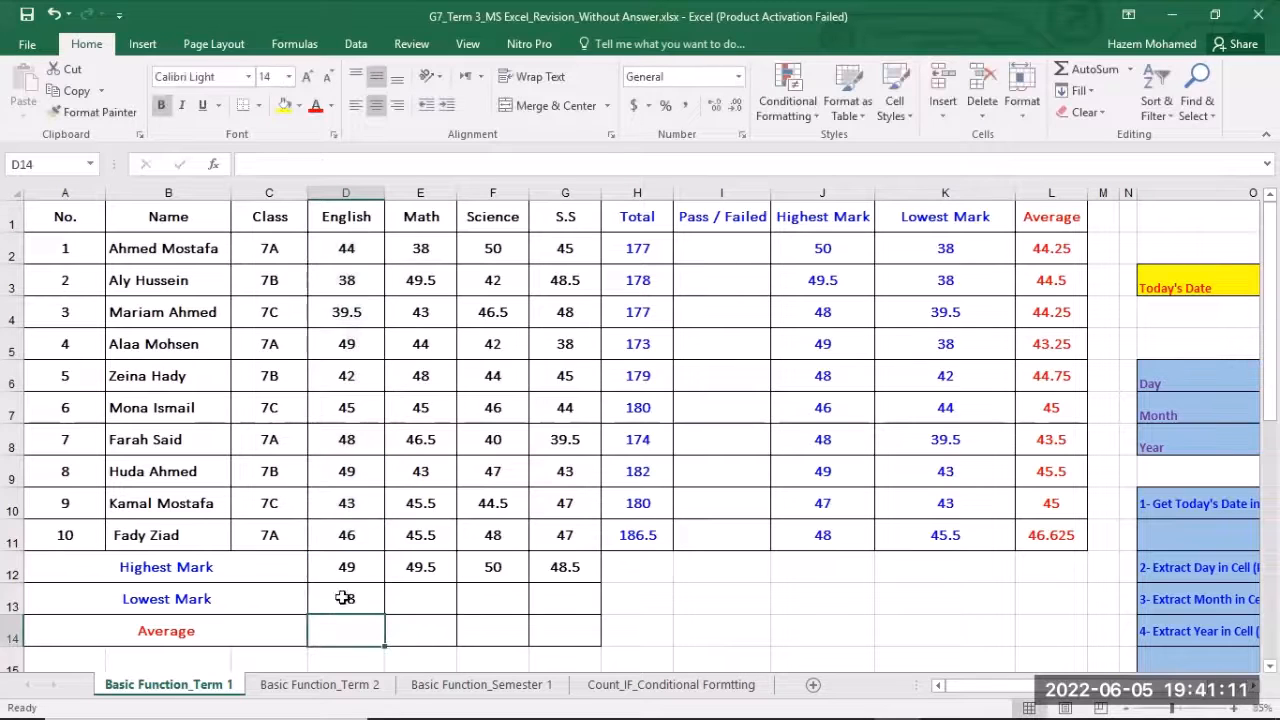
{"action": "left_click", "coordinate": [344, 598]}
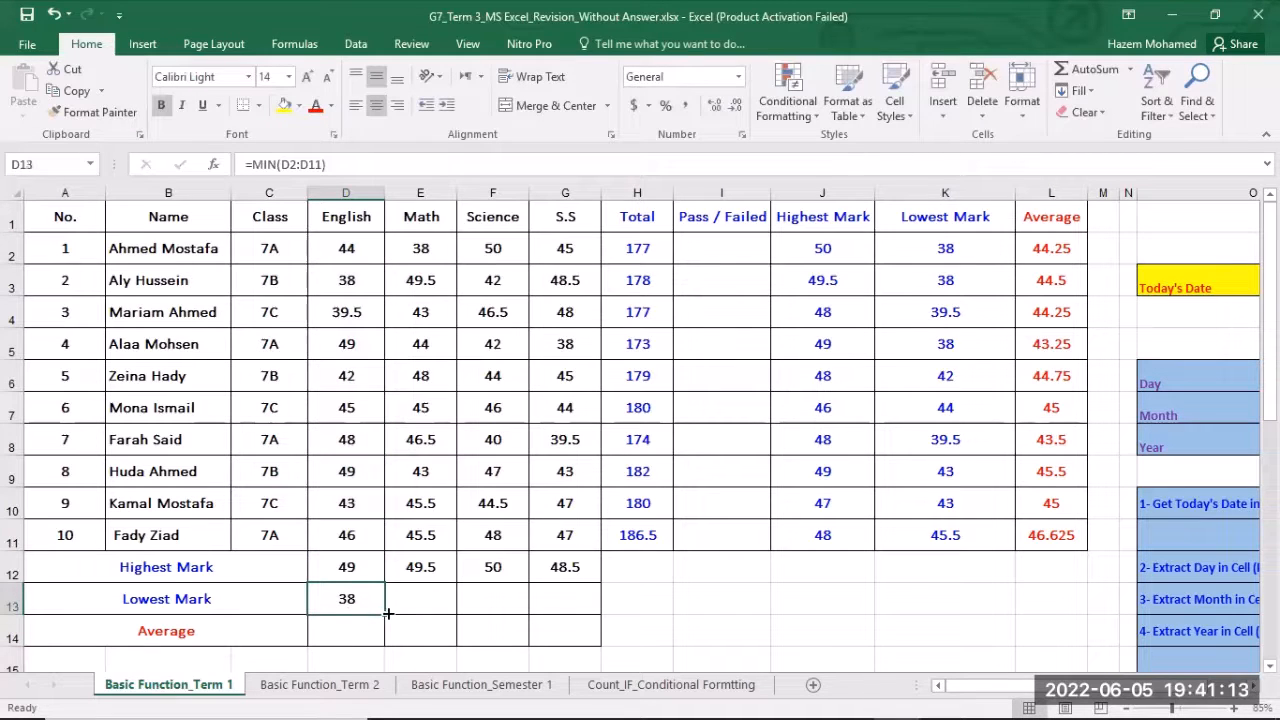
{"action": "left_click_drag", "start_coordinate": [387, 613], "coordinate": [585, 612]}
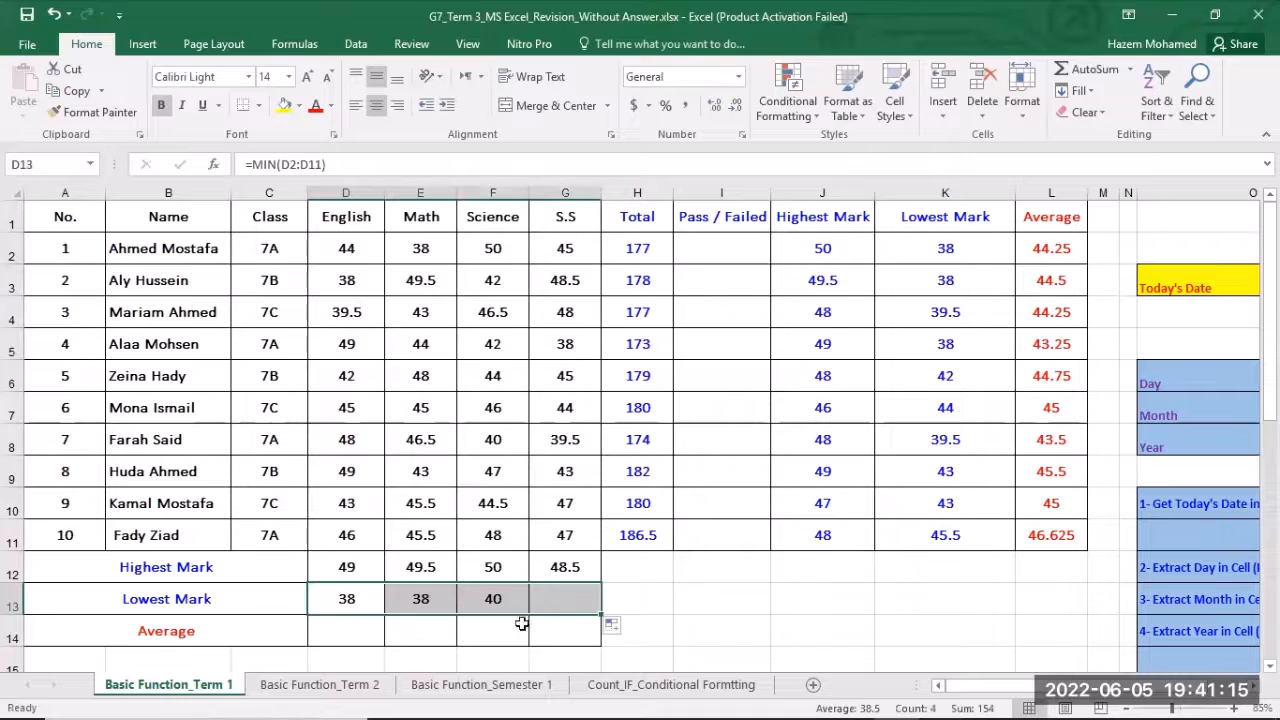
Calculate the English average in D14 with AVERAGE over D2:D11, and fill the formula across to G14.
{"action": "left_click", "coordinate": [327, 634]}
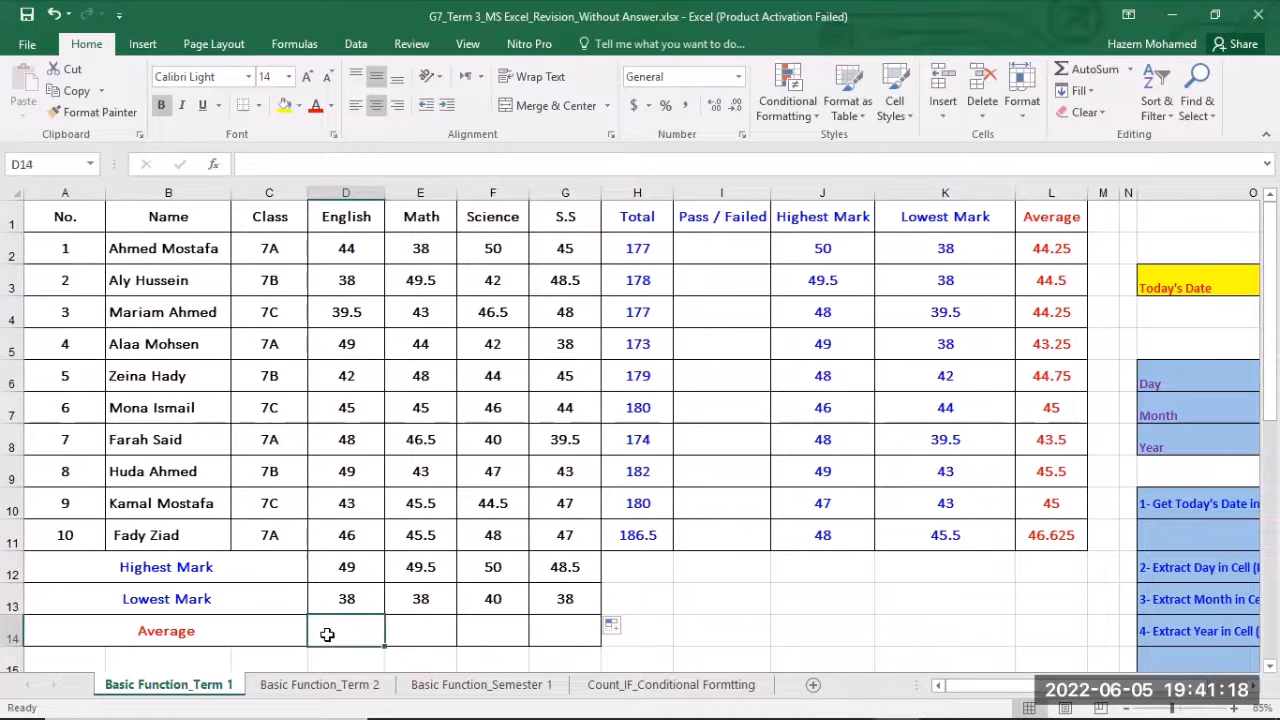
{"action": "left_click", "coordinate": [1130, 69]}
{"action": "left_click", "coordinate": [1100, 114]}
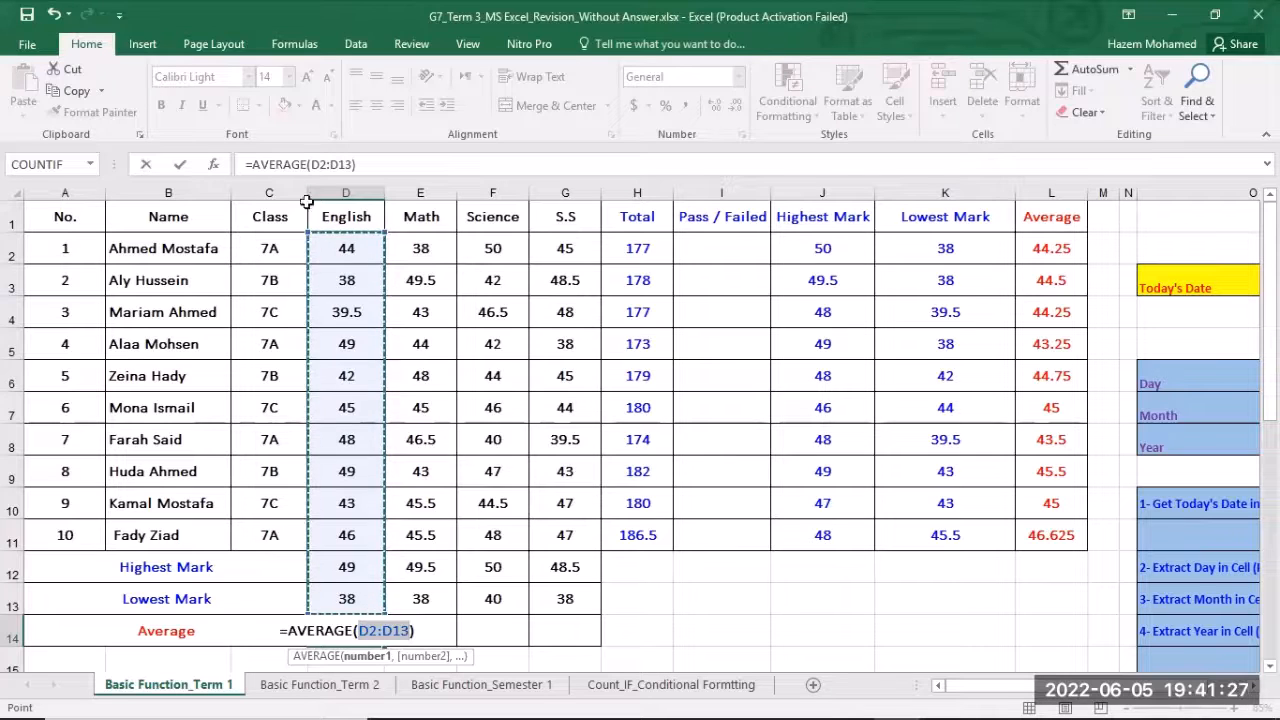
{"action": "left_click", "coordinate": [346, 248]}
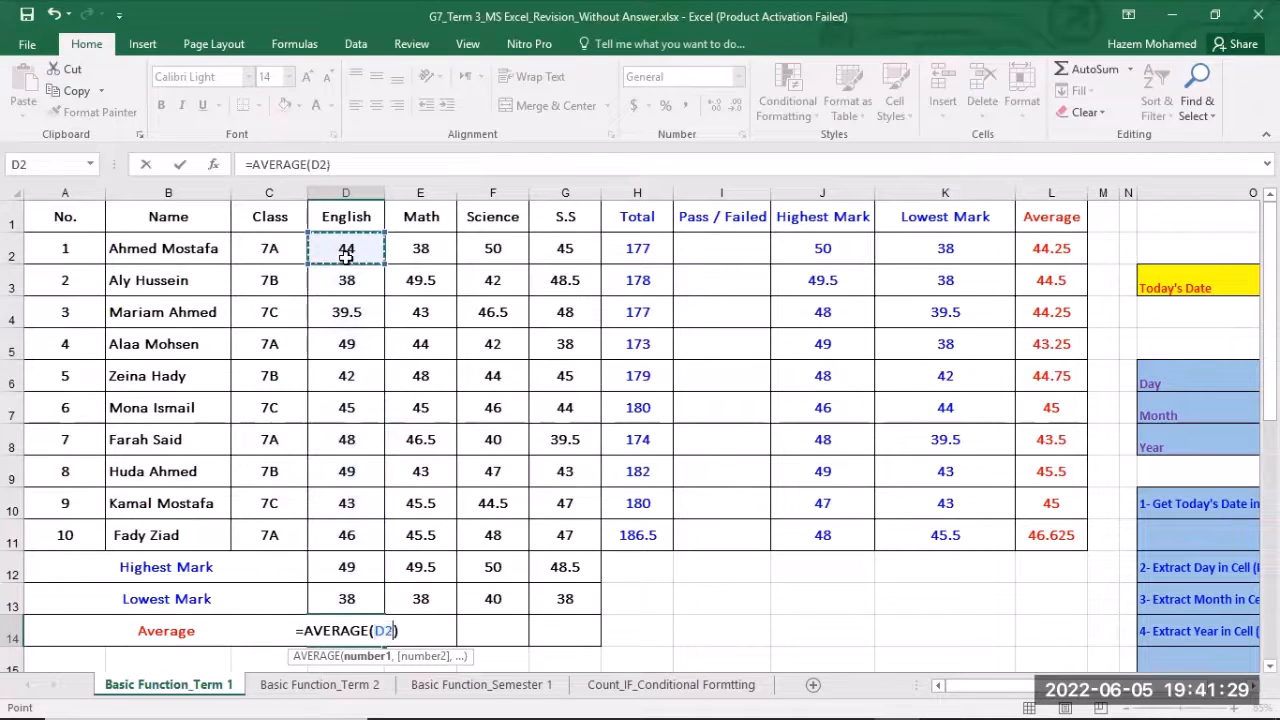
{"action": "left_click", "coordinate": [344, 522], "text": "shift"}
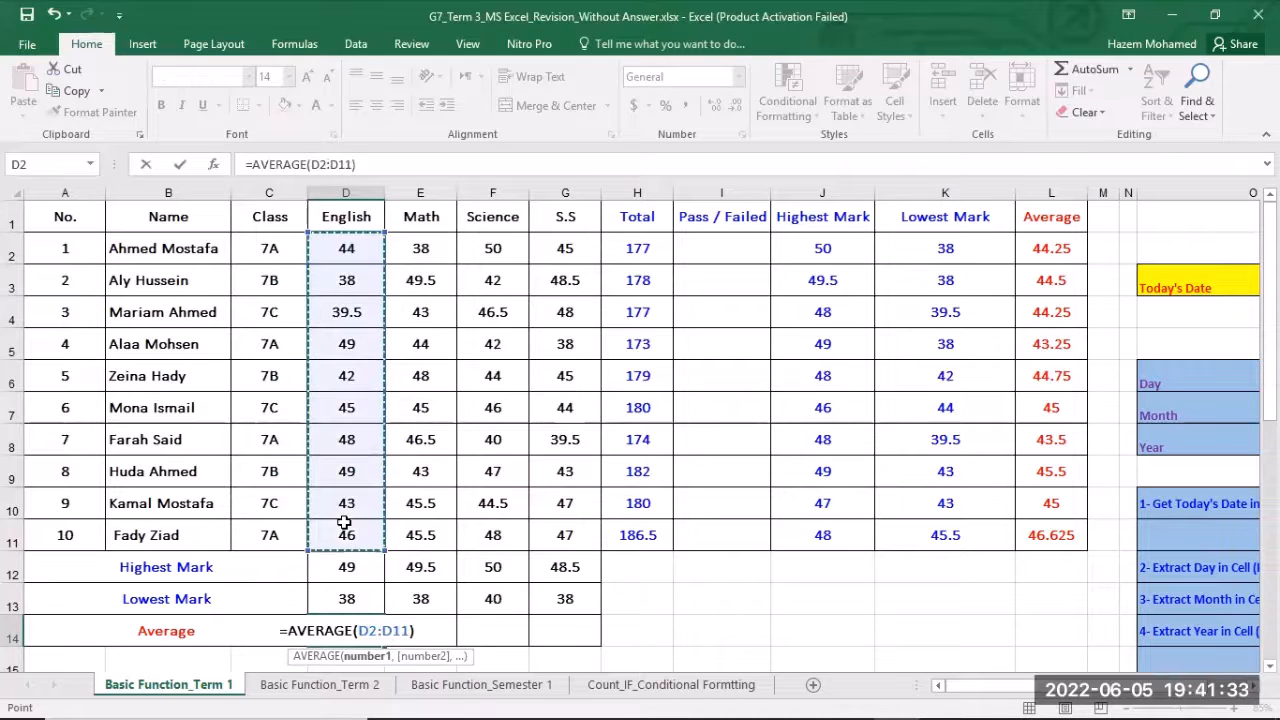
{"action": "key", "text": "Return"}
{"action": "left_click", "coordinate": [340, 598]}
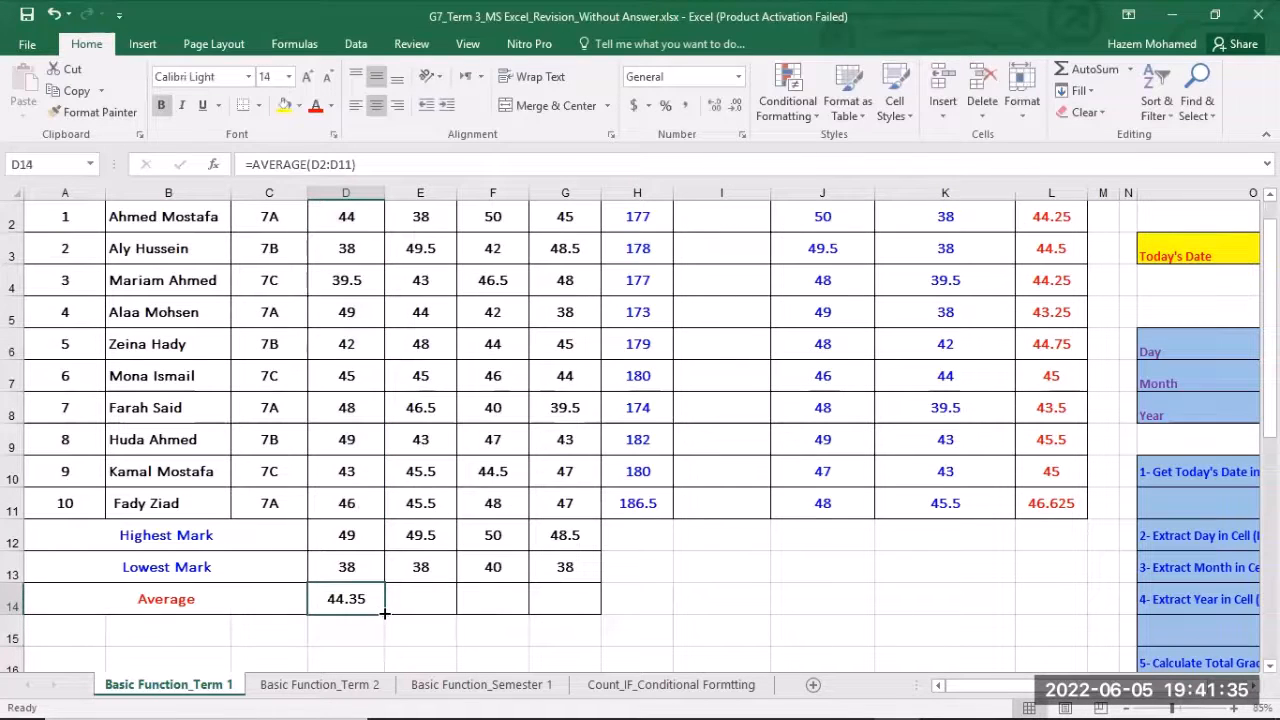
{"action": "left_click_drag", "start_coordinate": [384, 613], "coordinate": [590, 610]}
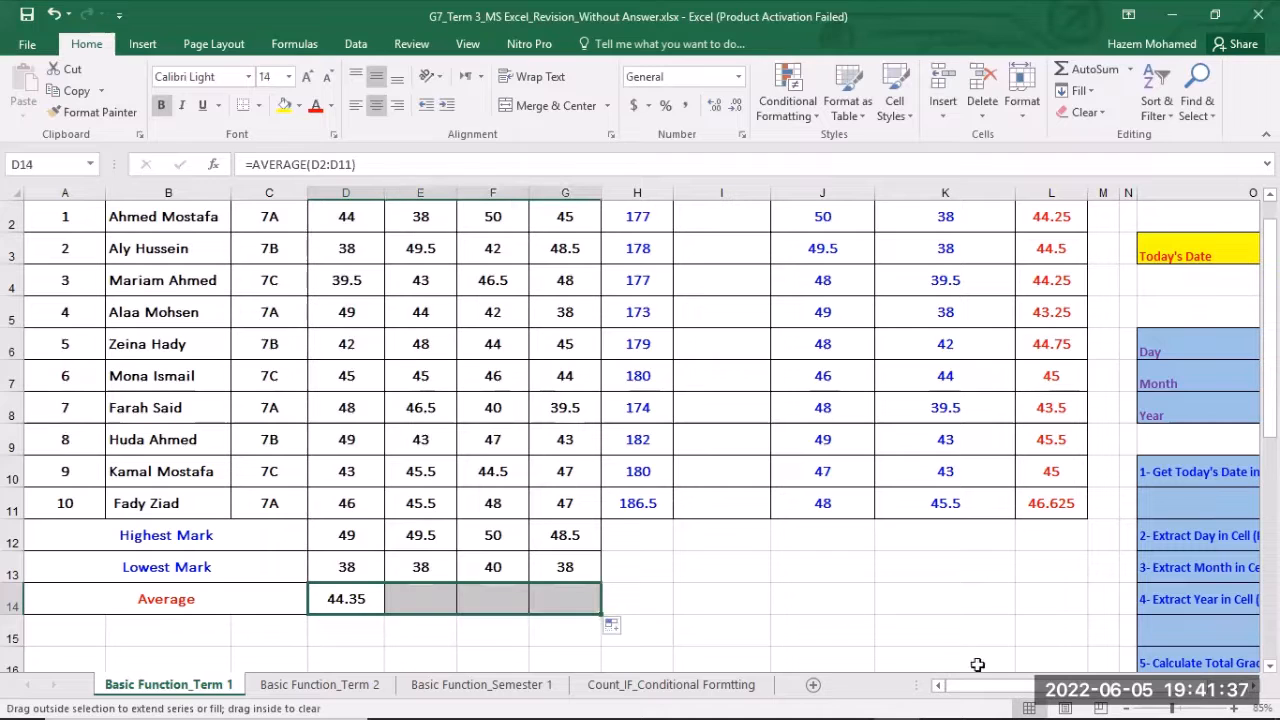
Start inserting a function from the full function list in I2, the first student's Pass / Failed cell.
{"action": "left_click_drag", "start_coordinate": [972, 689], "coordinate": [998, 690]}
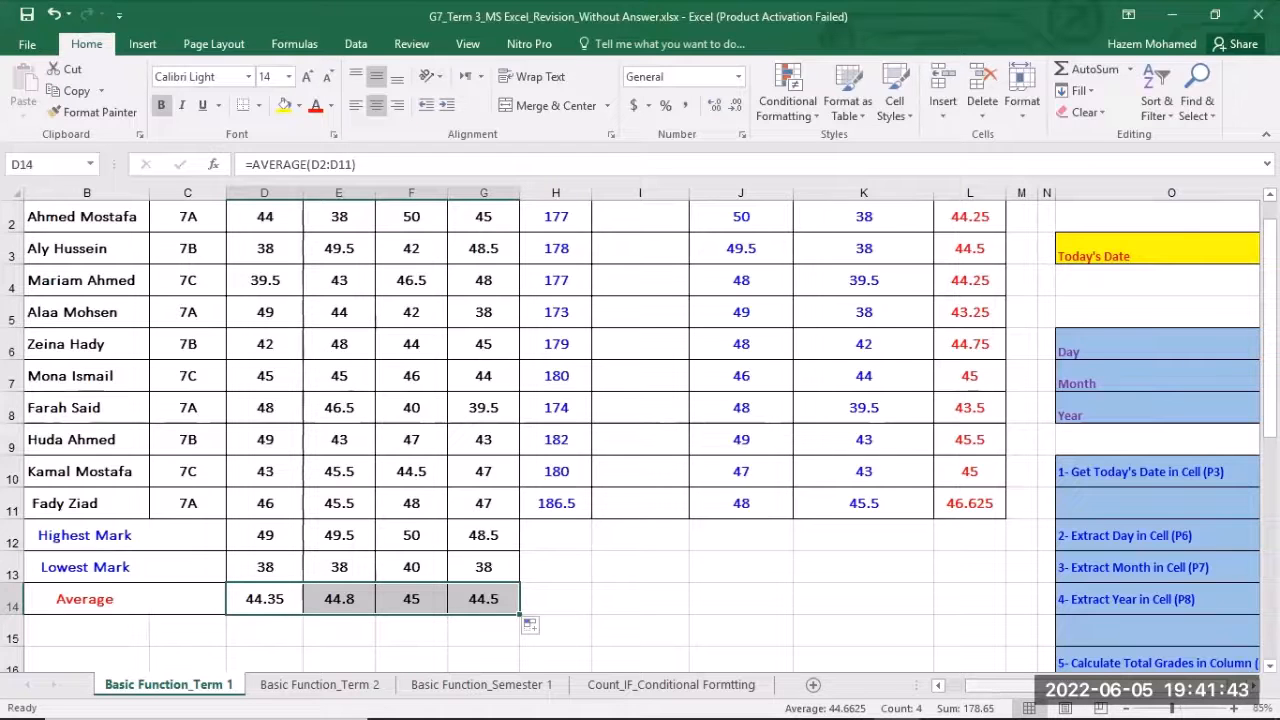
{"action": "mouse_move", "coordinate": [990, 688]}
{"action": "left_mouse_down"}
{"action": "mouse_move", "coordinate": [1010, 688]}
{"action": "mouse_move", "coordinate": [972, 688]}
{"action": "left_mouse_up"}
{"action": "scroll", "coordinate": [657, 357], "scroll_direction": "up", "scroll_amount": 1}
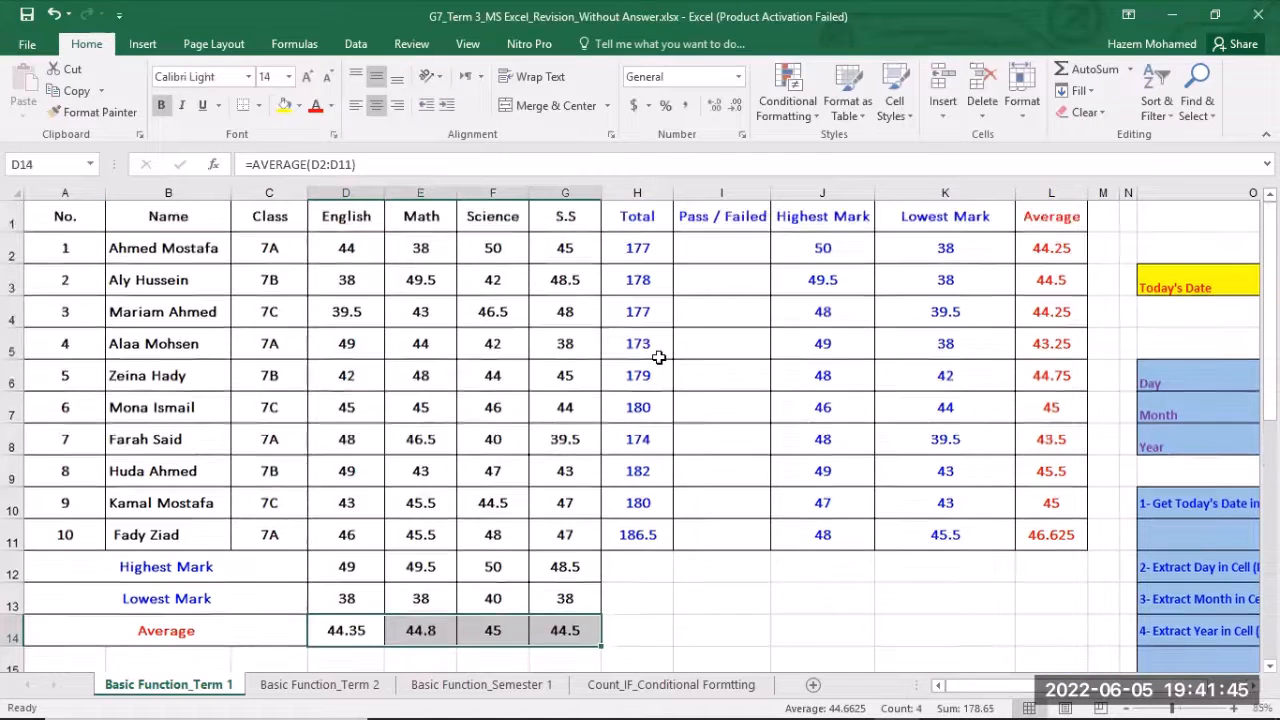
{"action": "left_click", "coordinate": [713, 247]}
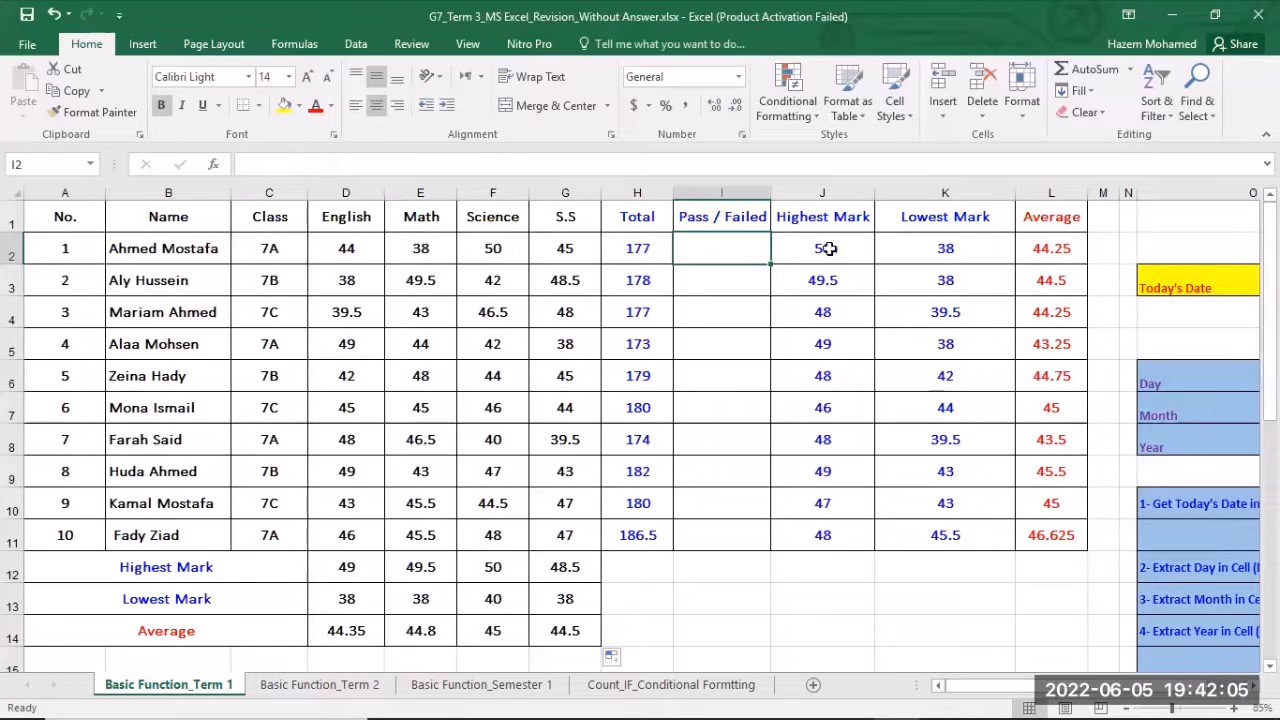
{"action": "left_click", "coordinate": [1130, 69]}
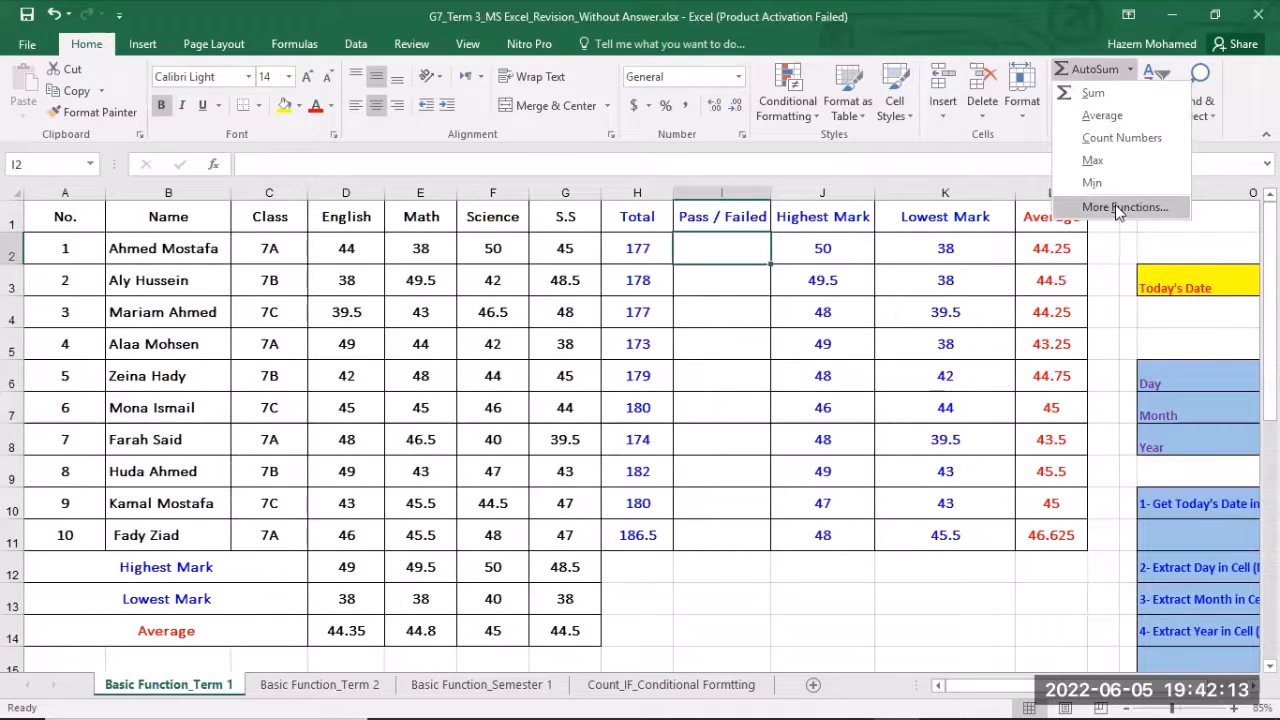
{"action": "left_click", "coordinate": [1115, 206]}
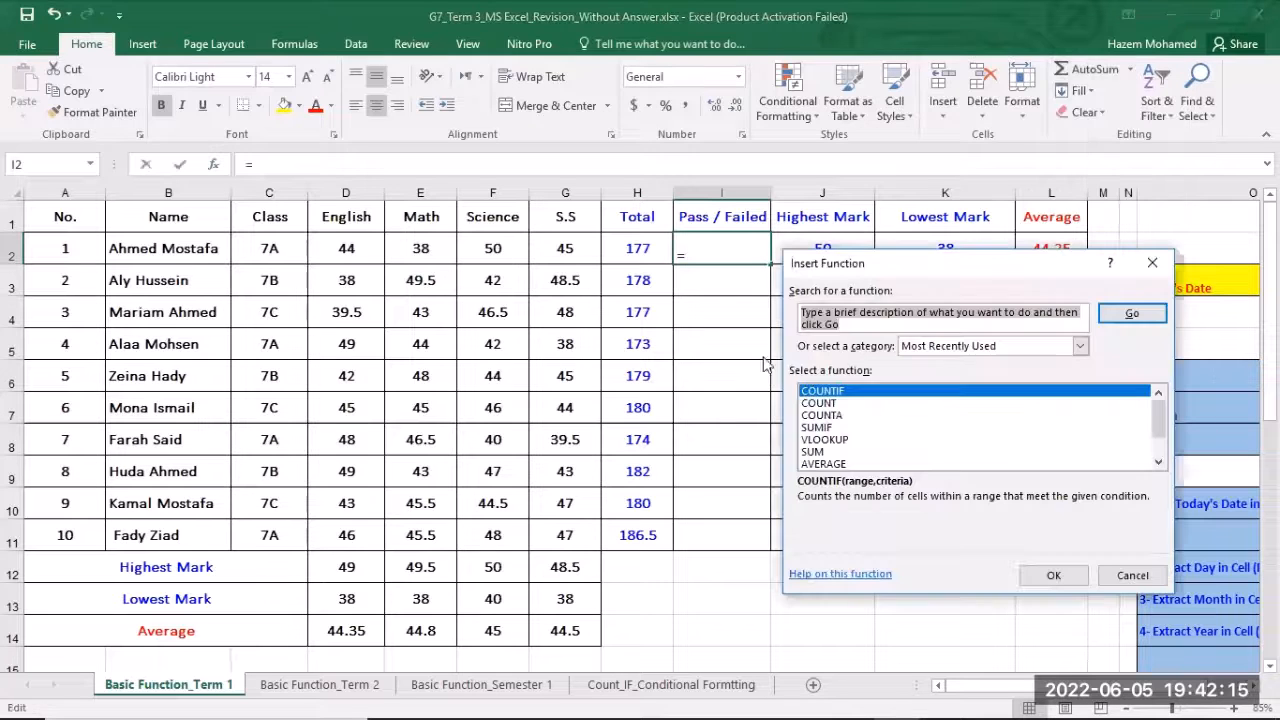
{"action": "left_click_drag", "start_coordinate": [1160, 420], "coordinate": [1160, 436]}
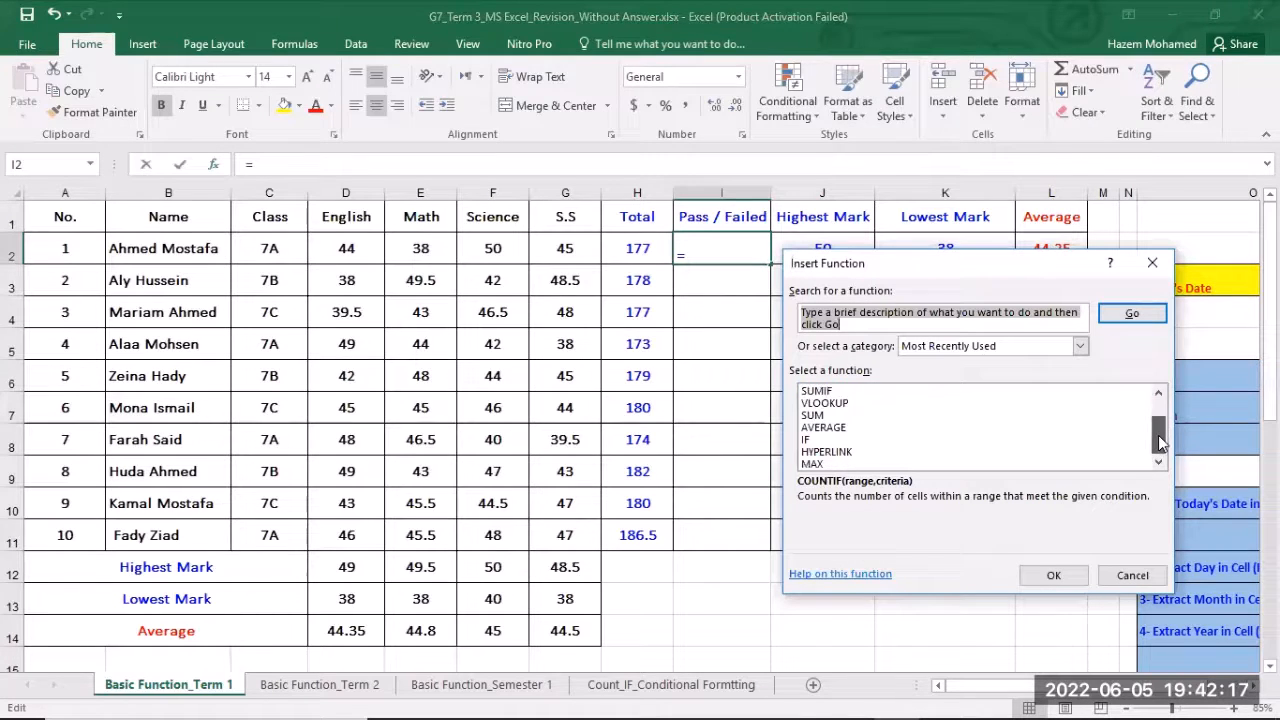
{"action": "left_click", "coordinate": [806, 440]}
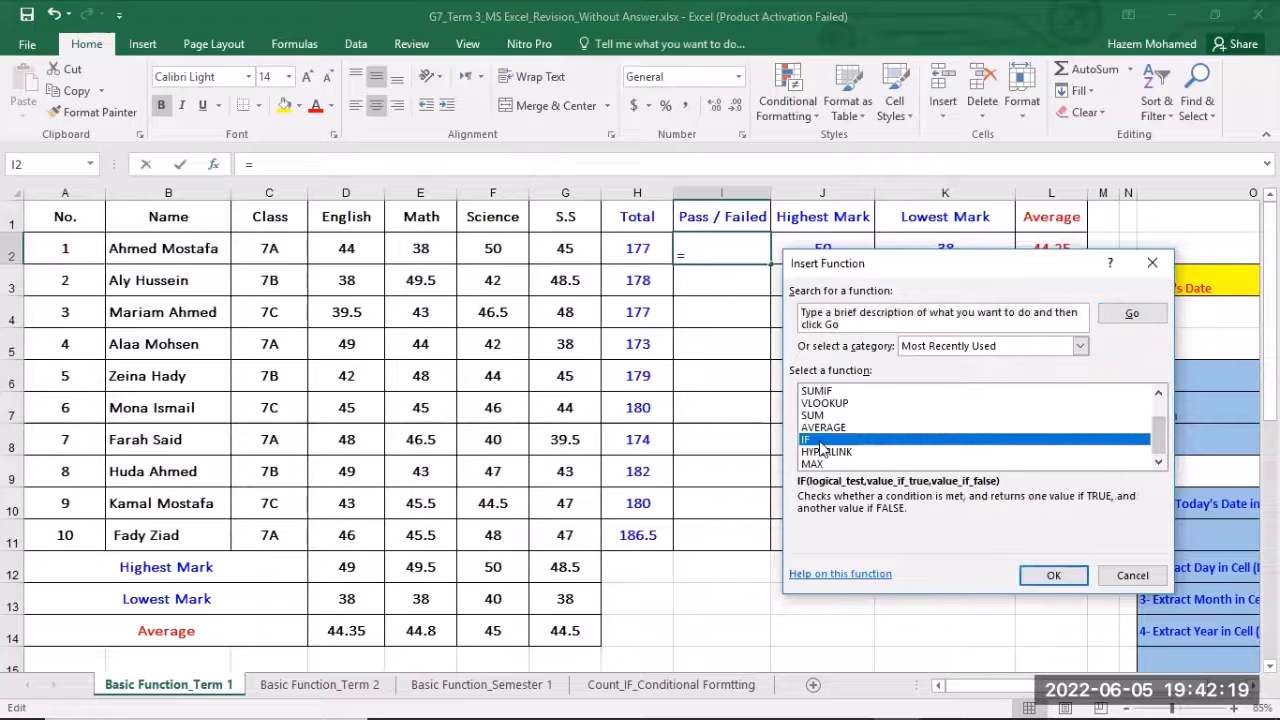
{"action": "left_click", "coordinate": [812, 314]}
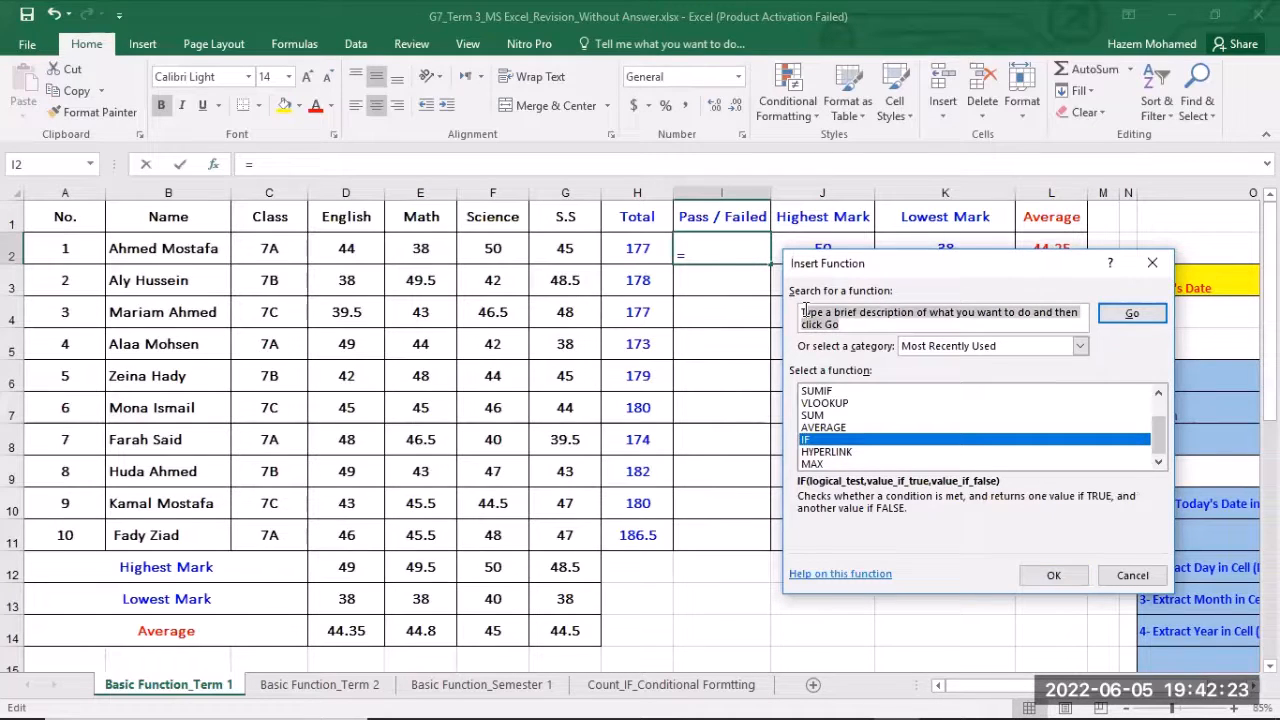
{"action": "key", "text": "BackSpace"}
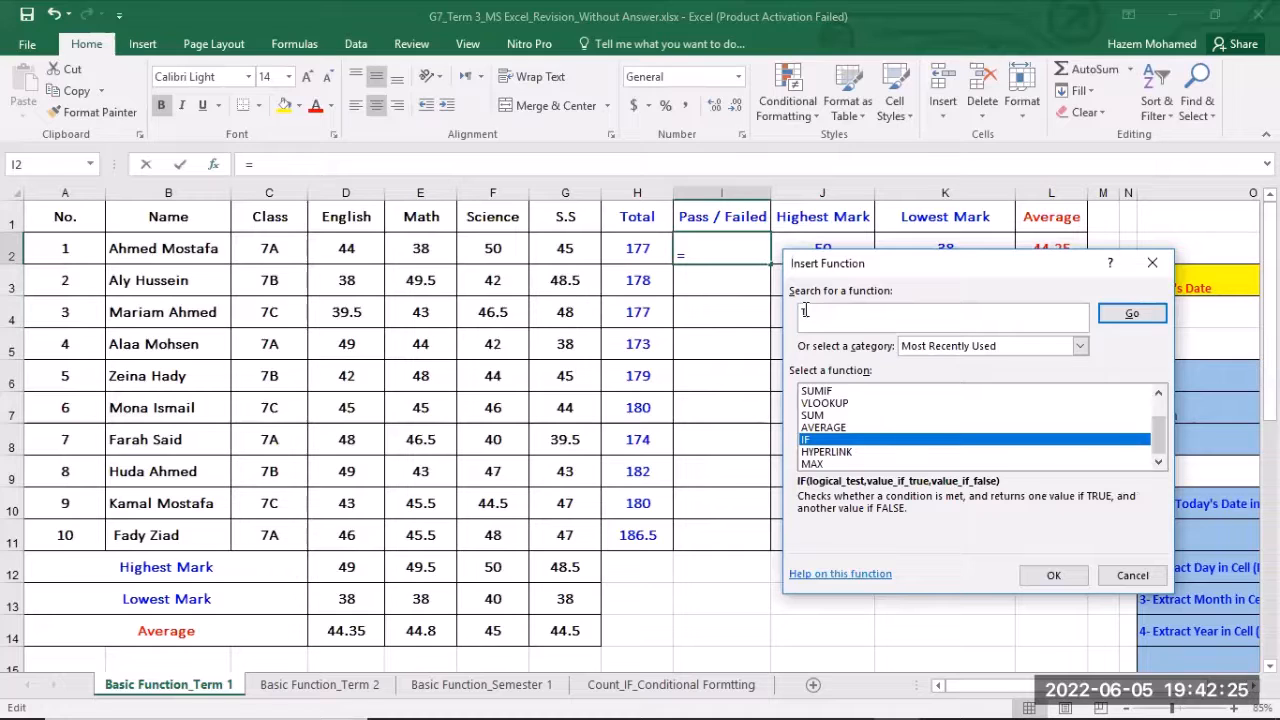
{"action": "type", "text": "T"}
{"action": "left_click", "coordinate": [1114, 314]}
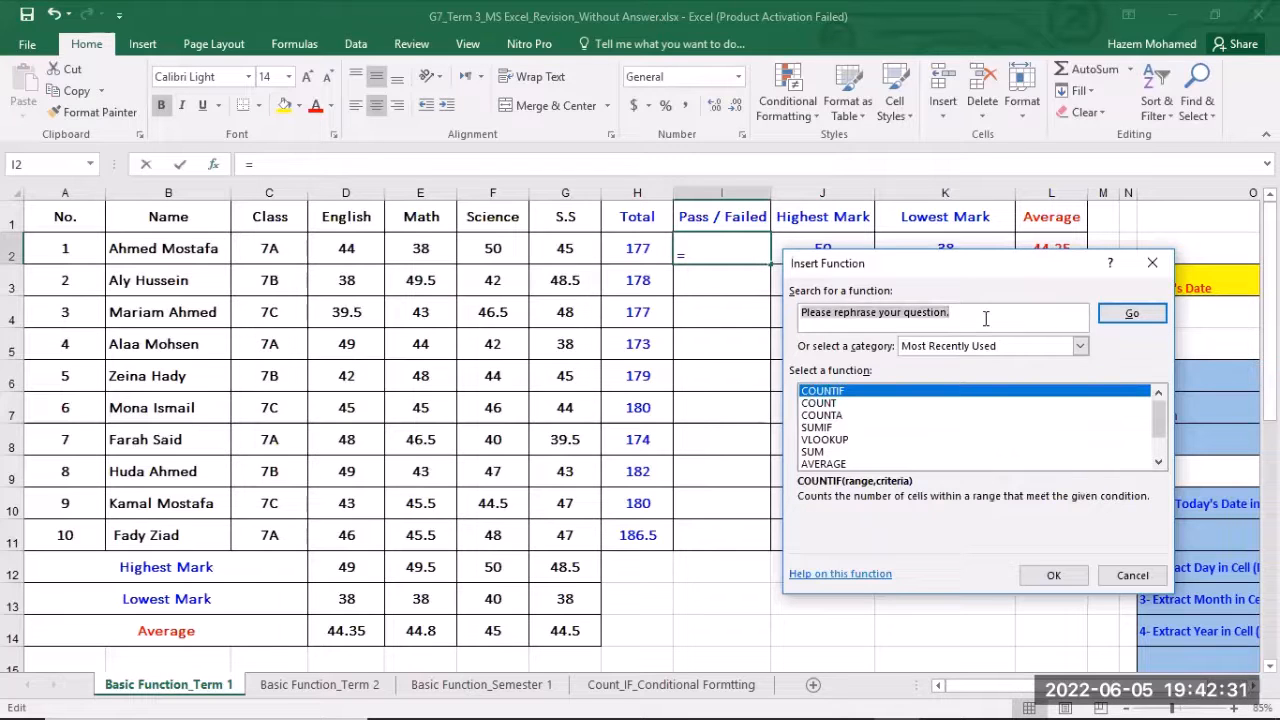
{"action": "key", "text": "BackSpace"}
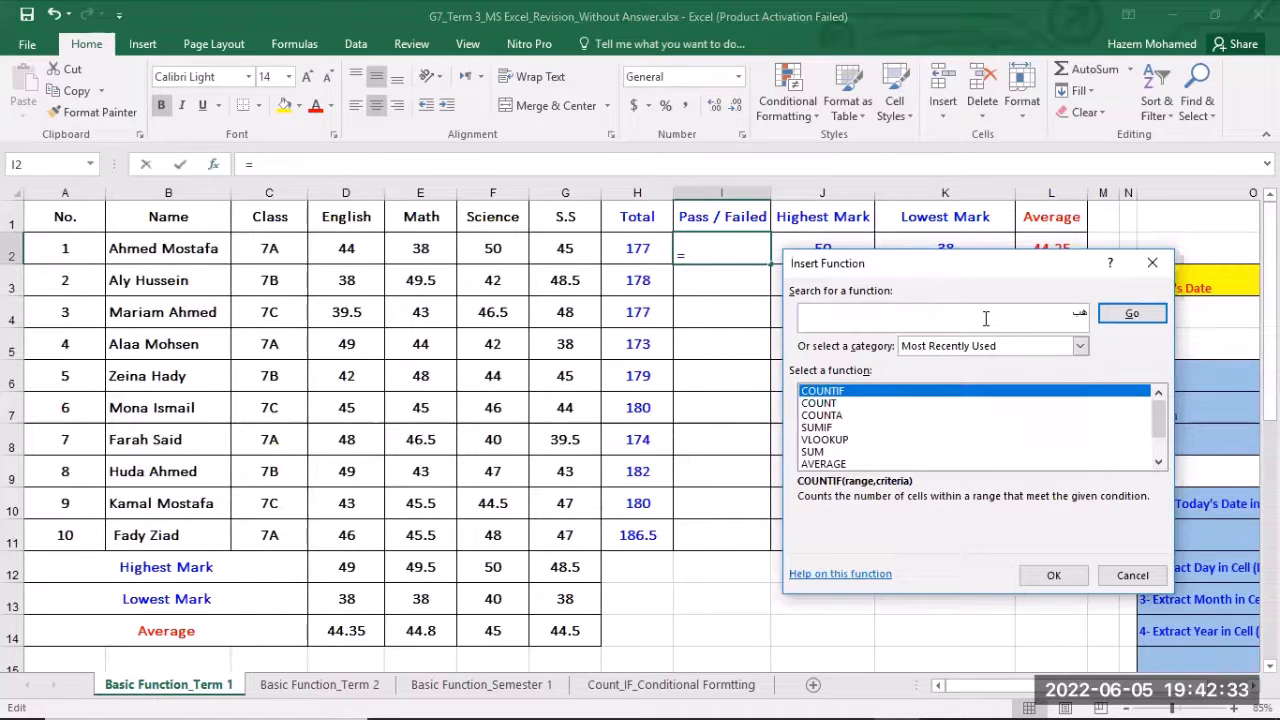
{"action": "key", "text": "BackSpace"}
Search the functions for "if" and insert the IF function in I2, opening its arguments.
{"action": "type", "text": "if"}
{"action": "left_click", "coordinate": [1131, 313]}
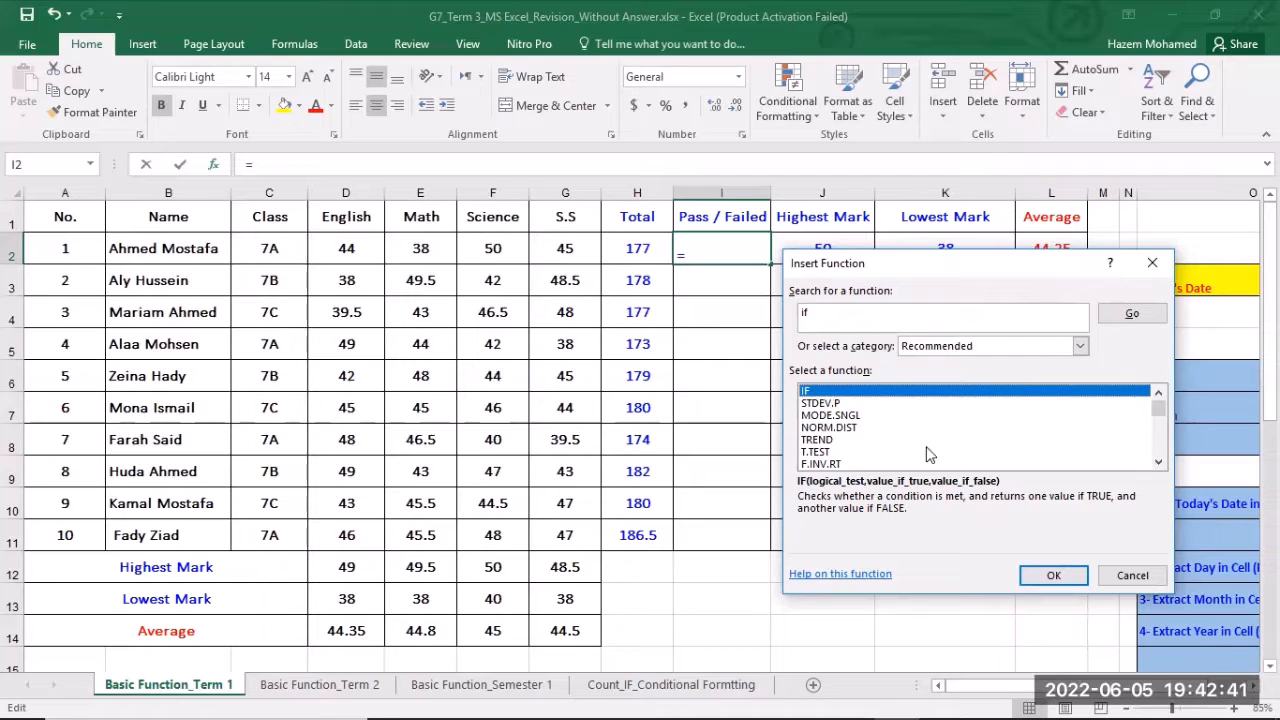
{"action": "left_click", "coordinate": [1058, 579]}
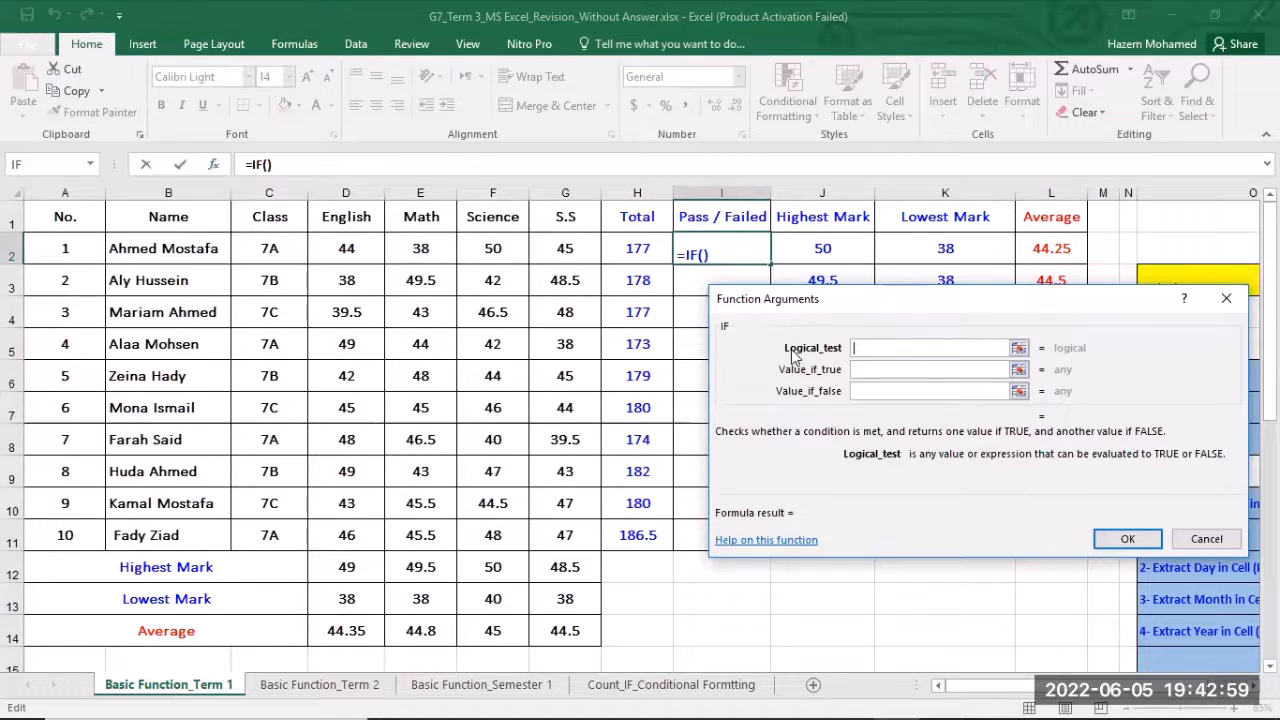
Set the IF function's logical test in I2 to H2>=175.
{"action": "left_click", "coordinate": [638, 249]}
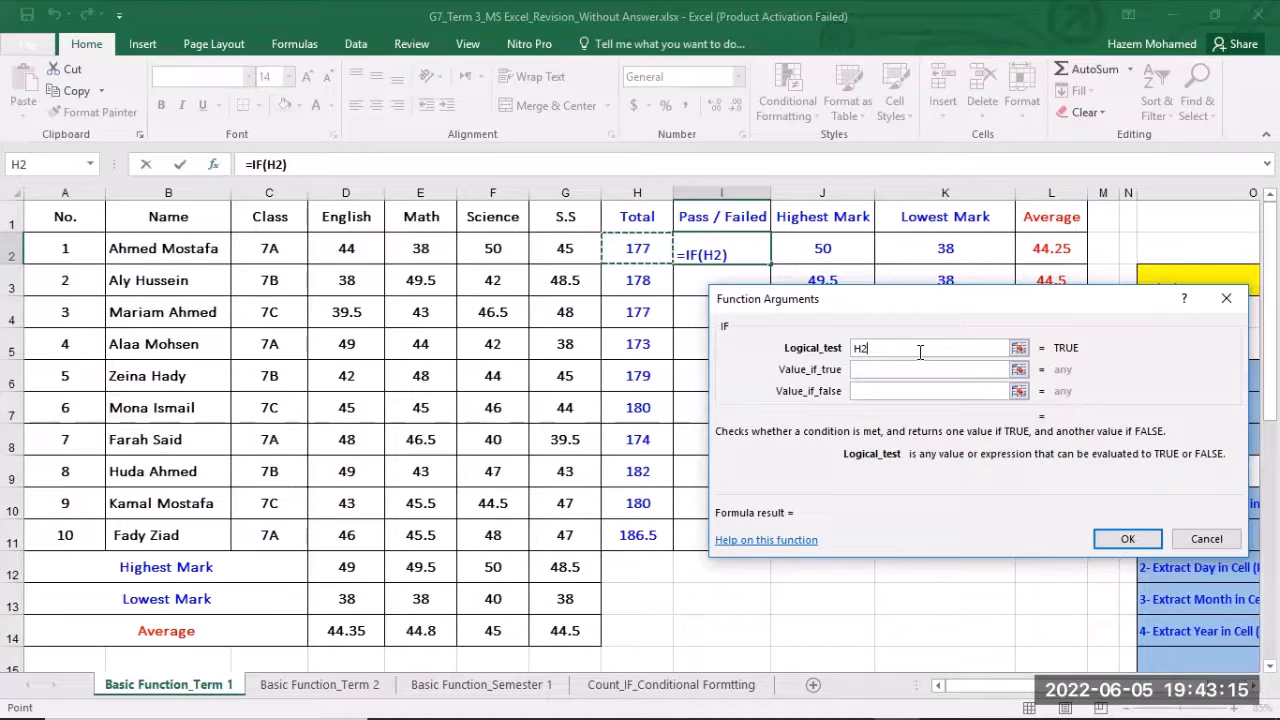
{"action": "type", "text": ">"}
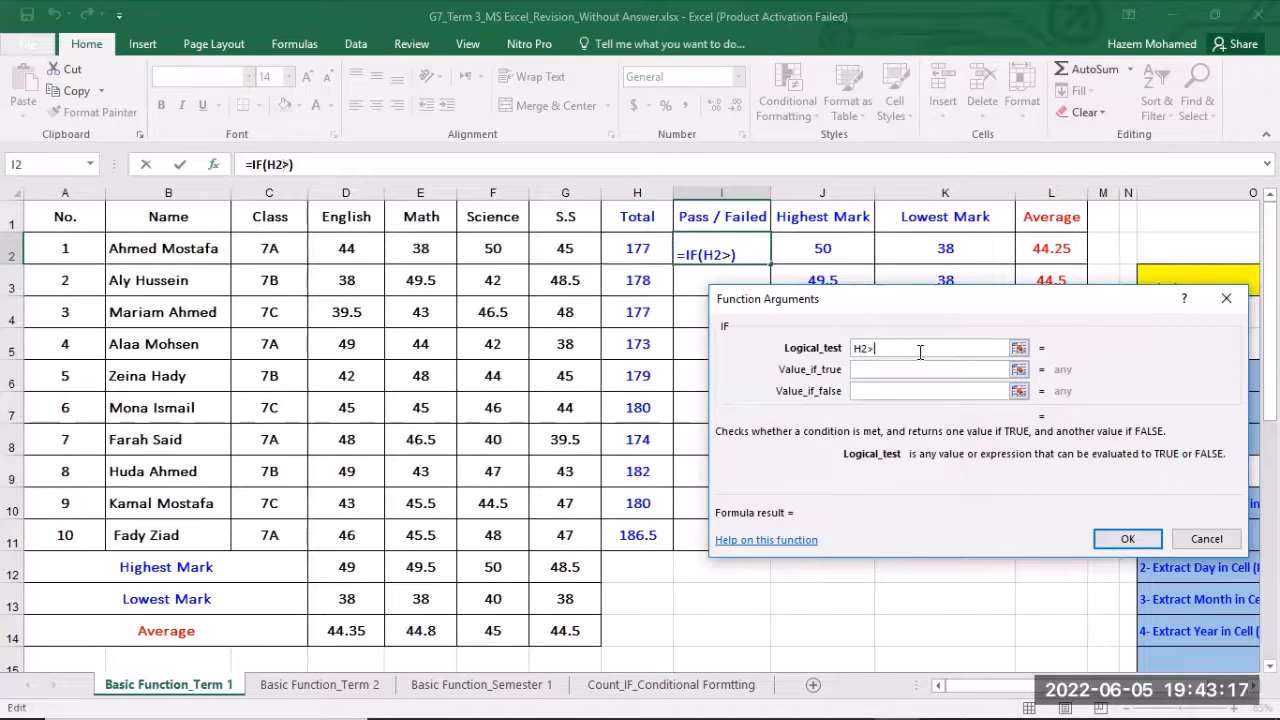
{"action": "type", "text": "=175"}
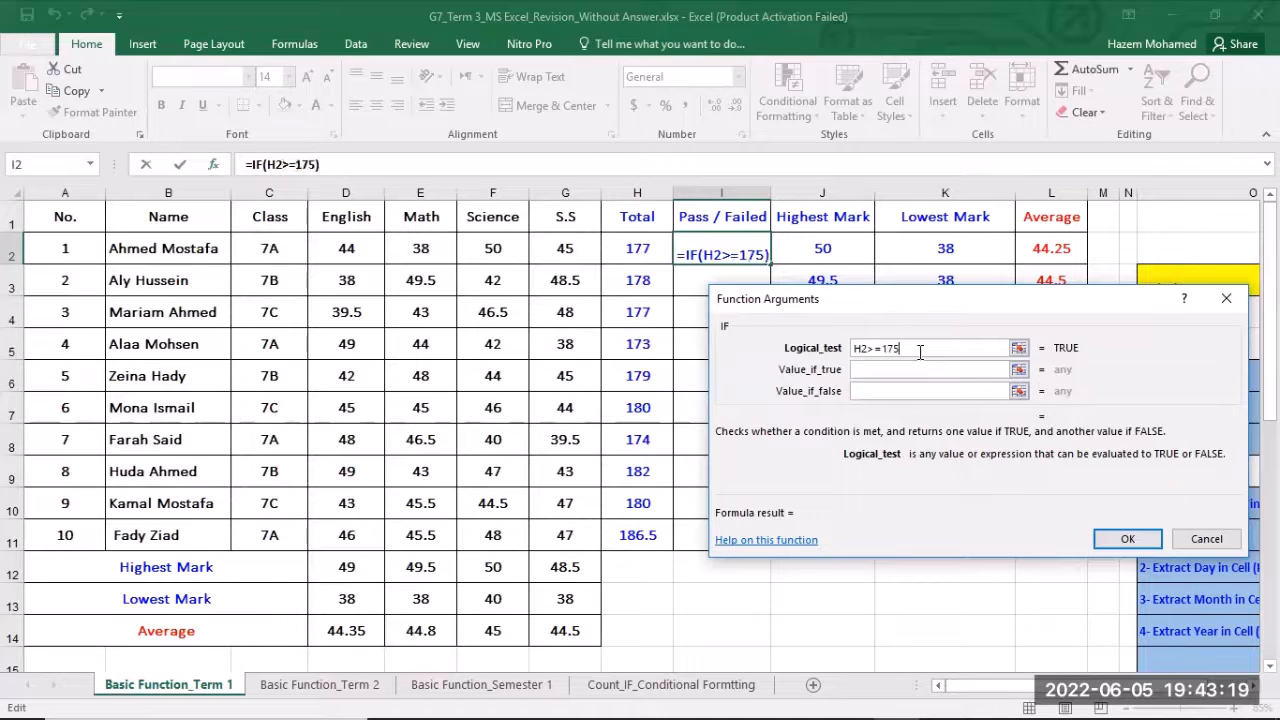
Have the IF function in I2 return "Pass" when true and "Failed" when false, and insert the finished formula.
{"action": "left_click", "coordinate": [894, 370]}
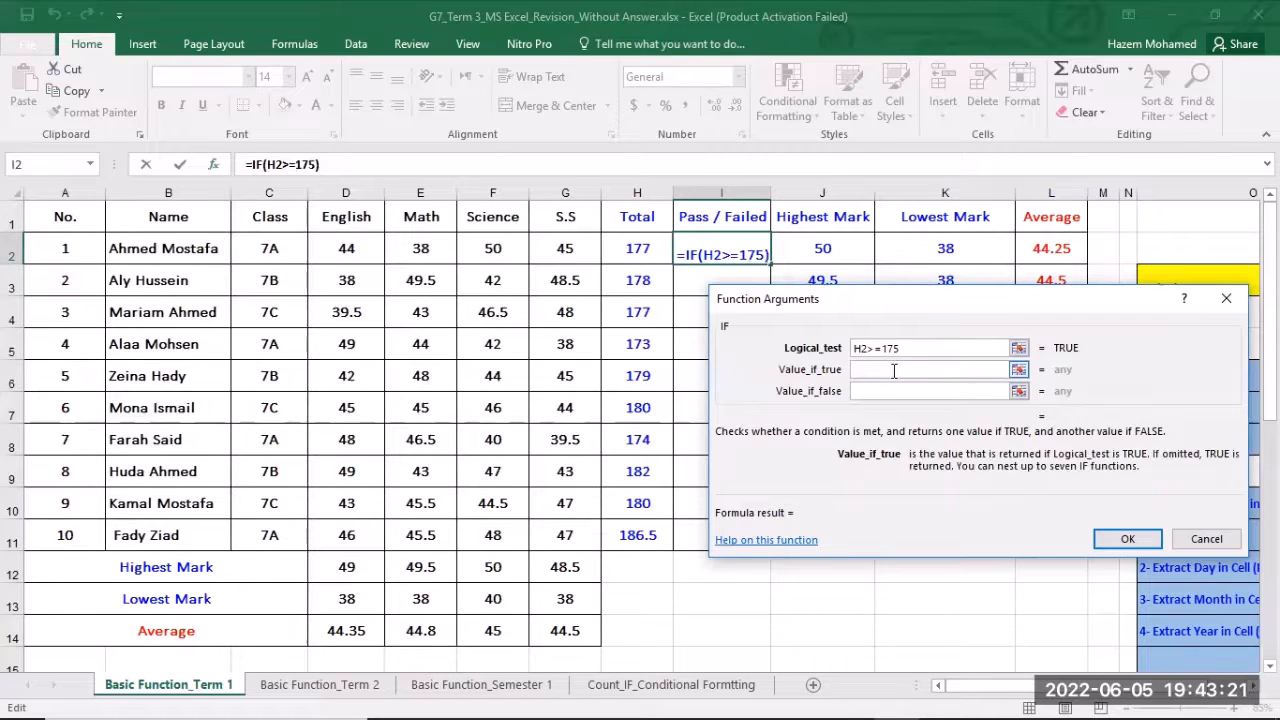
{"action": "type", "text": "P"}
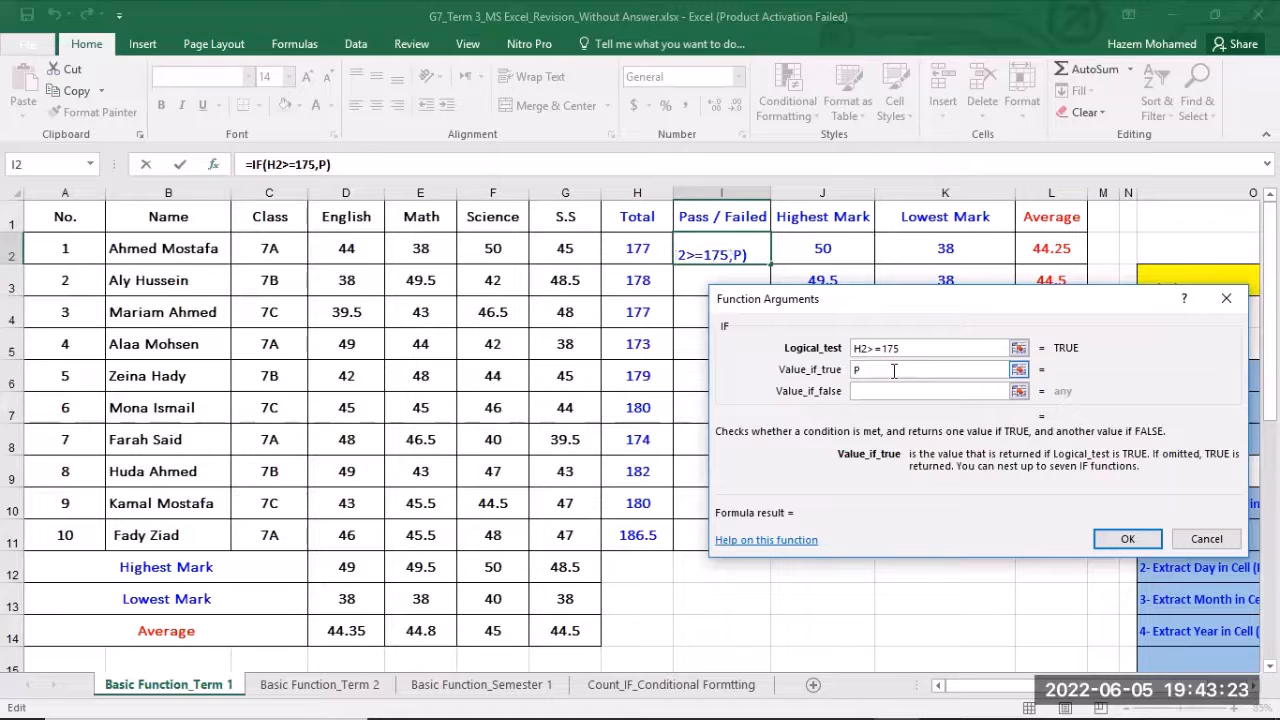
{"action": "type", "text": "ass"}
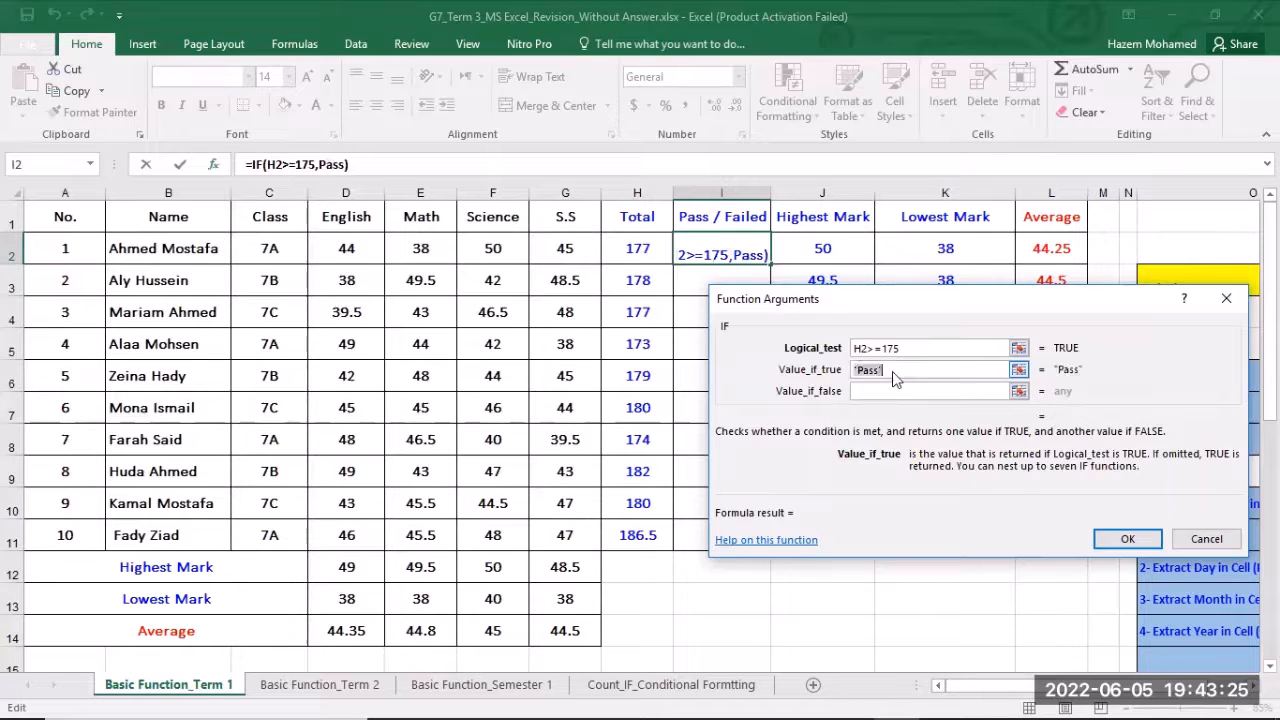
{"action": "key", "text": "Tab"}
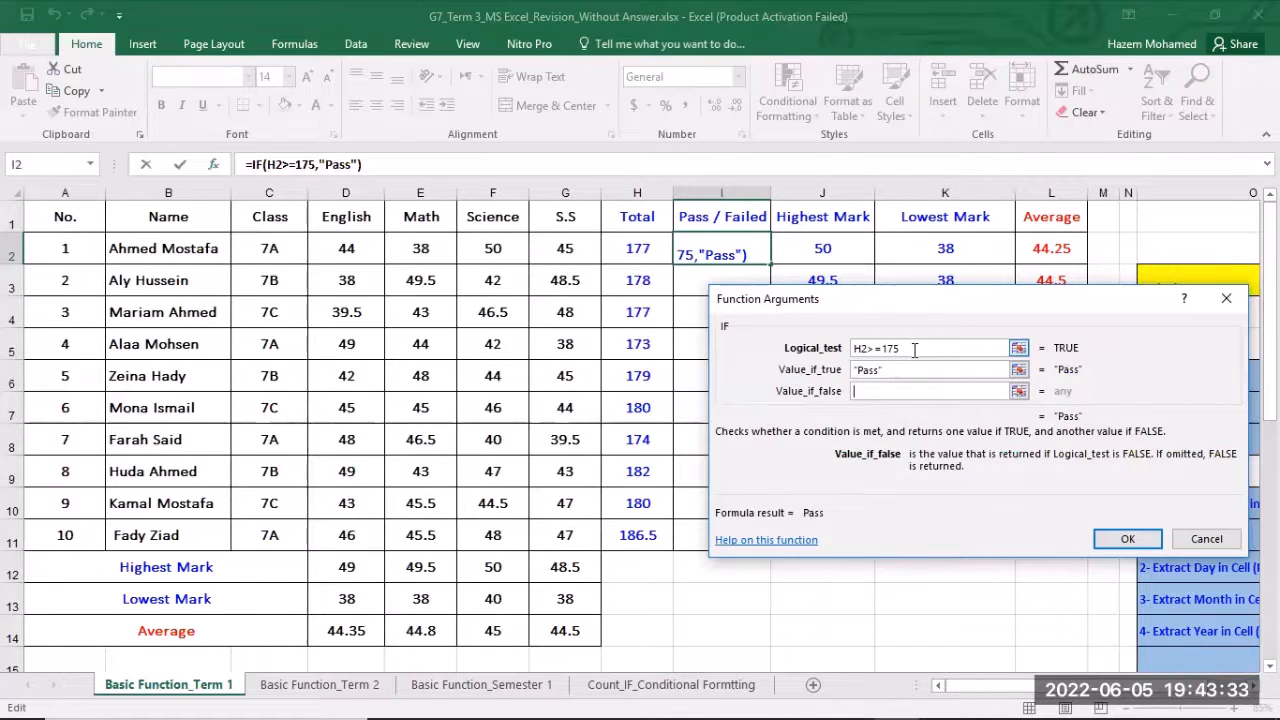
{"action": "type", "text": "Failed"}
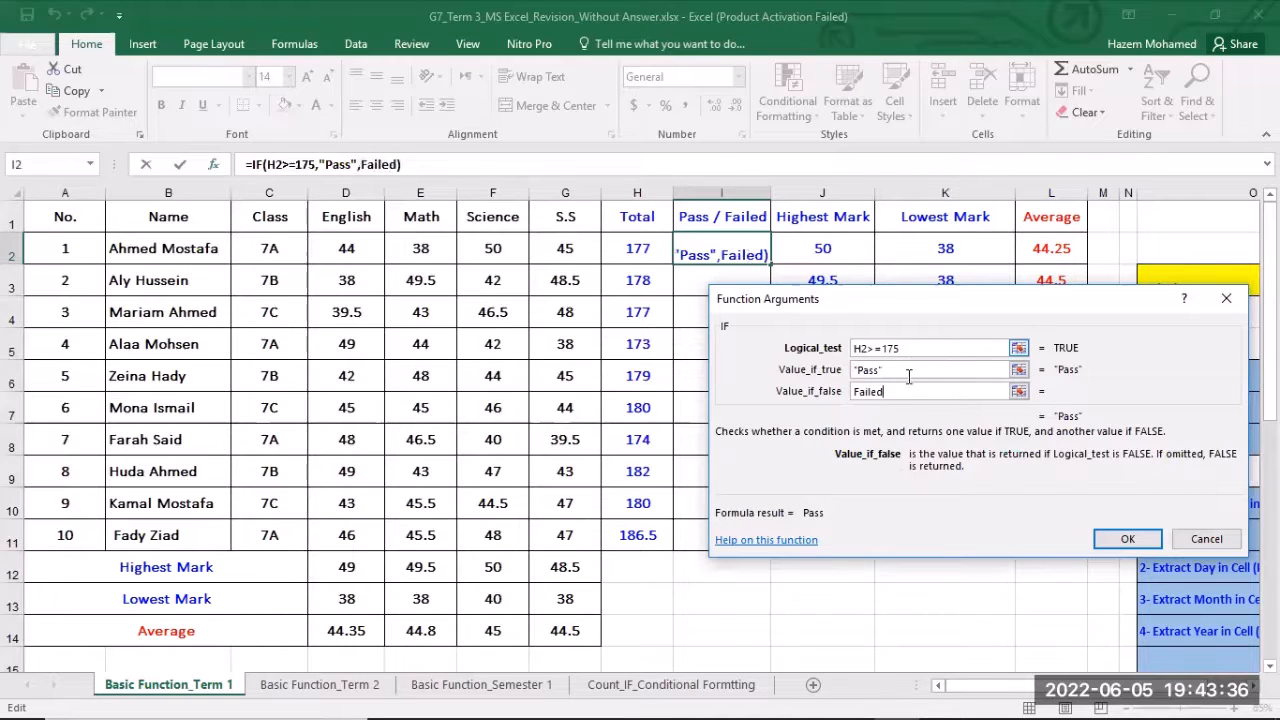
{"action": "left_click", "coordinate": [908, 372]}
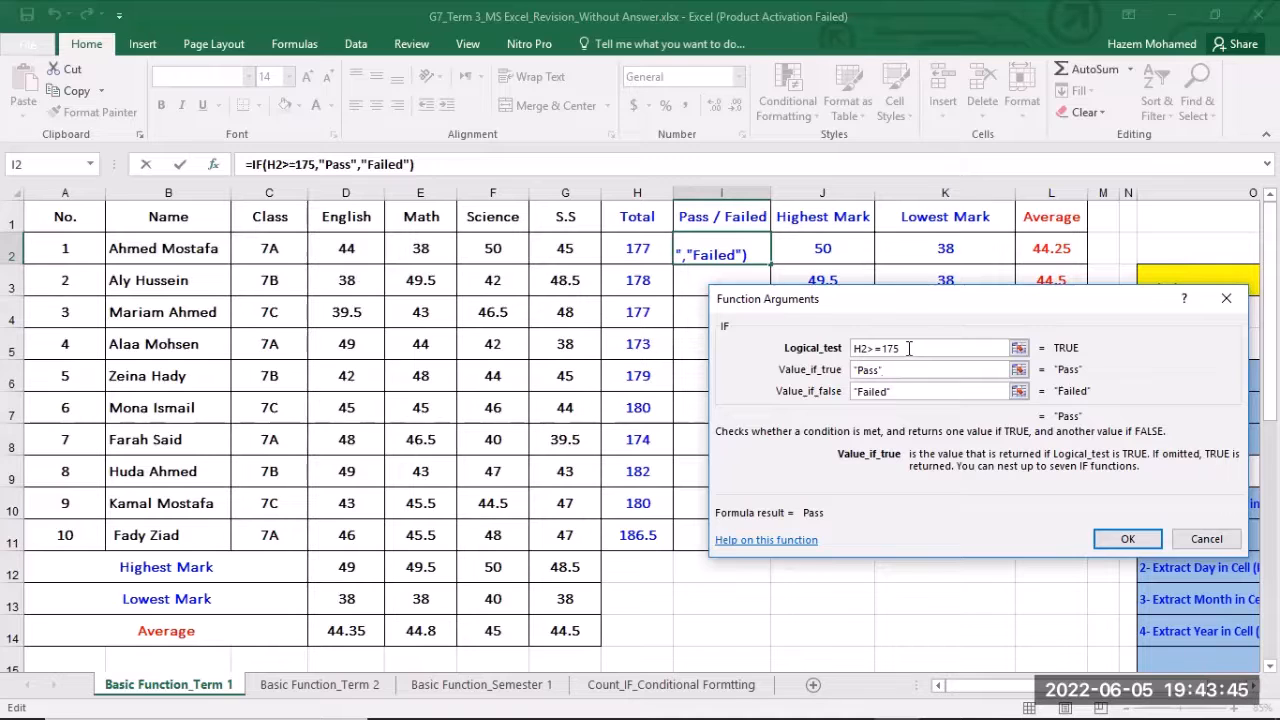
{"action": "left_click", "coordinate": [1128, 540]}
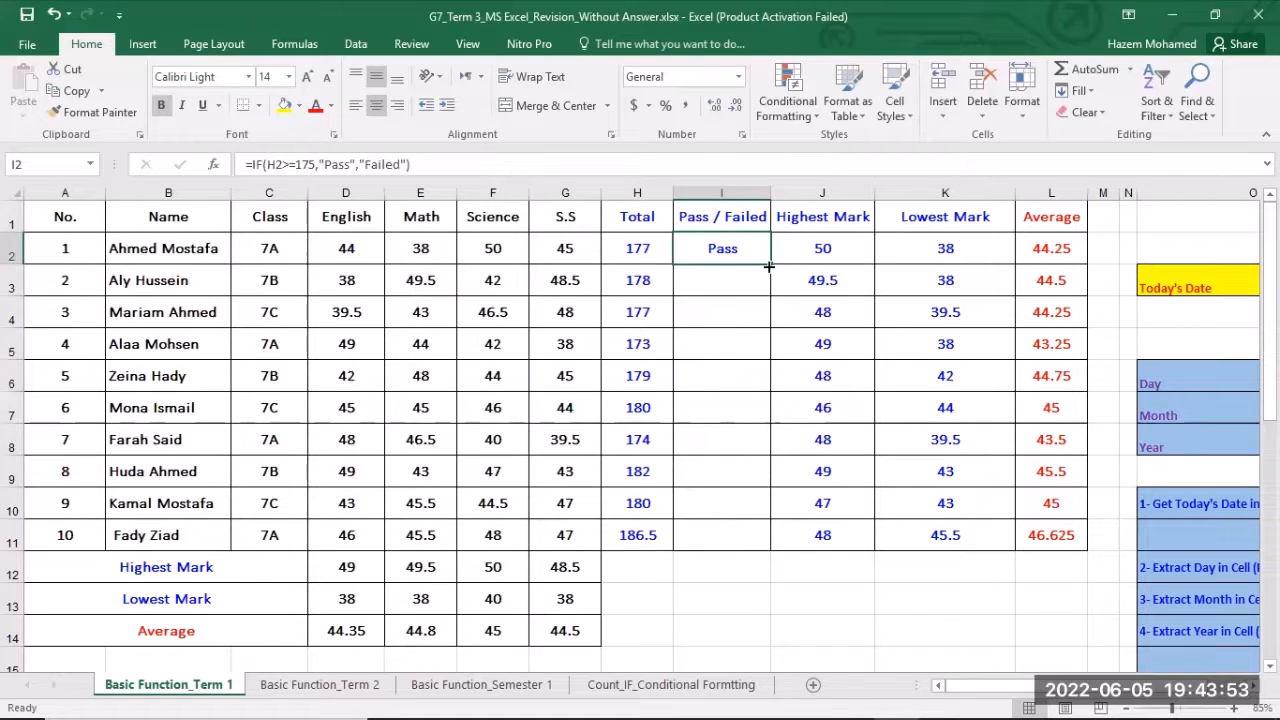
Fill the Pass / Failed formula from I2 down to I11, and check the failed results in rows 5 and 8 against their totals.
{"action": "left_click_drag", "start_coordinate": [768, 264], "coordinate": [768, 264]}
{"action": "left_click_drag", "start_coordinate": [768, 426], "coordinate": [766, 560]}
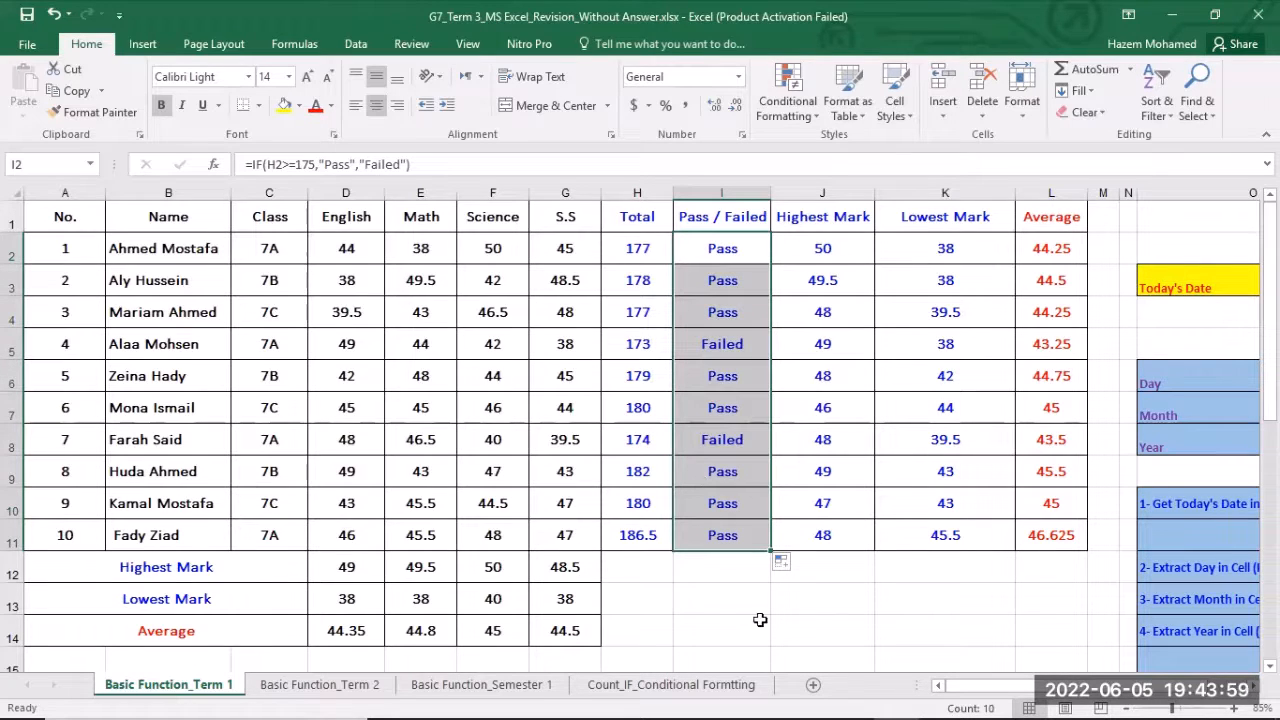
{"action": "left_click_drag", "start_coordinate": [625, 342], "coordinate": [690, 342]}
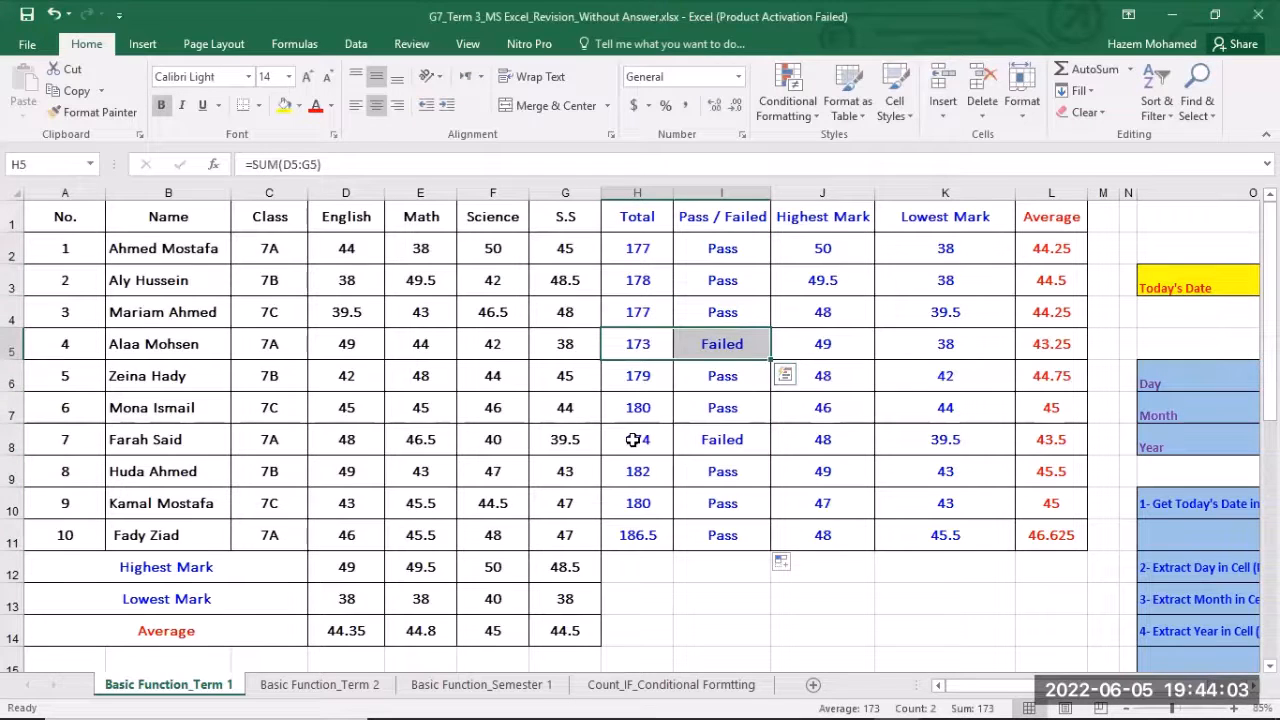
{"action": "left_click_drag", "start_coordinate": [631, 443], "coordinate": [700, 441]}
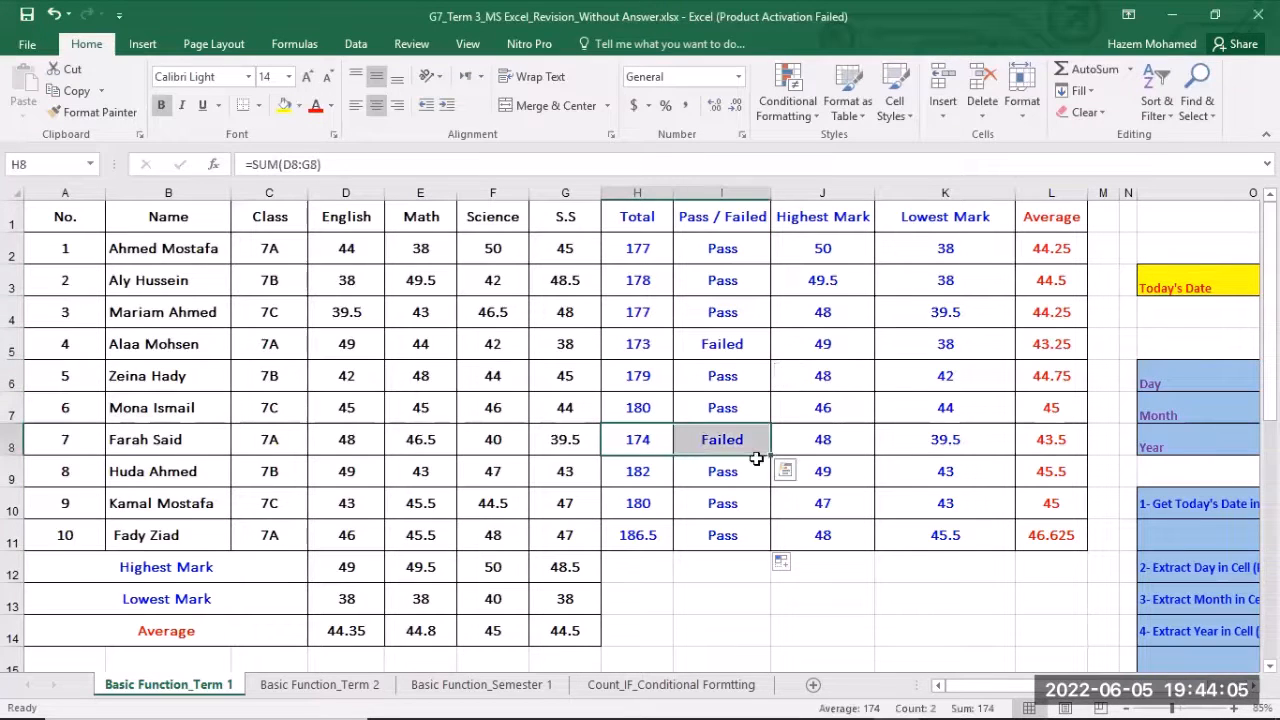
Enter =TODAY() in P3, the Today's Date cell.
{"action": "left_click_drag", "start_coordinate": [962, 688], "coordinate": [1028, 690]}
{"action": "left_click", "coordinate": [1252, 686]}
{"action": "left_click", "coordinate": [1252, 686]}
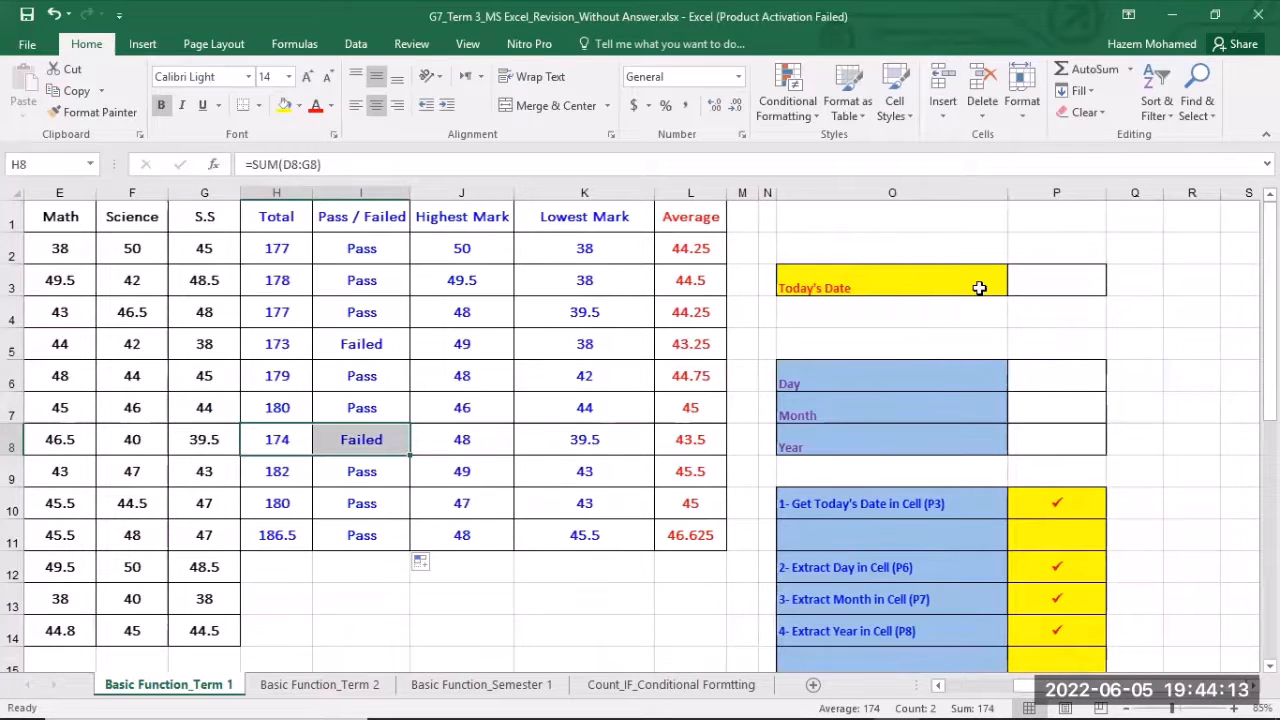
{"action": "left_click", "coordinate": [1054, 281]}
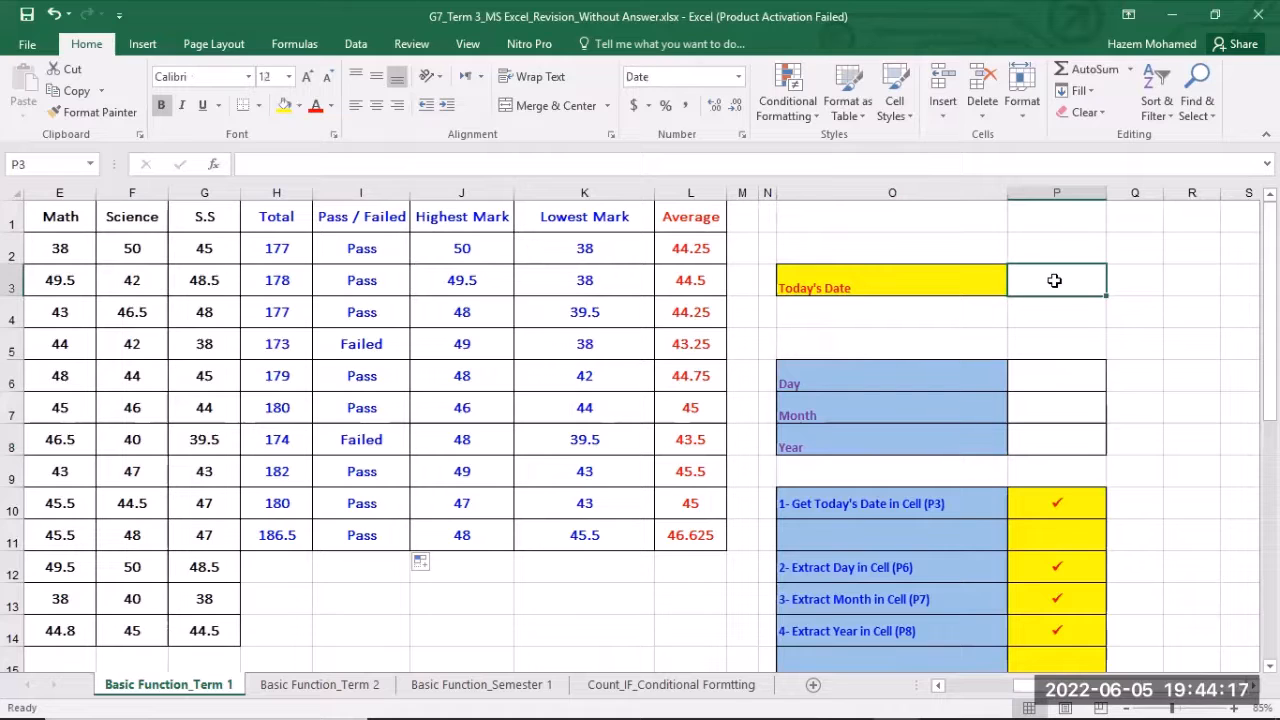
{"action": "type", "text": "="}
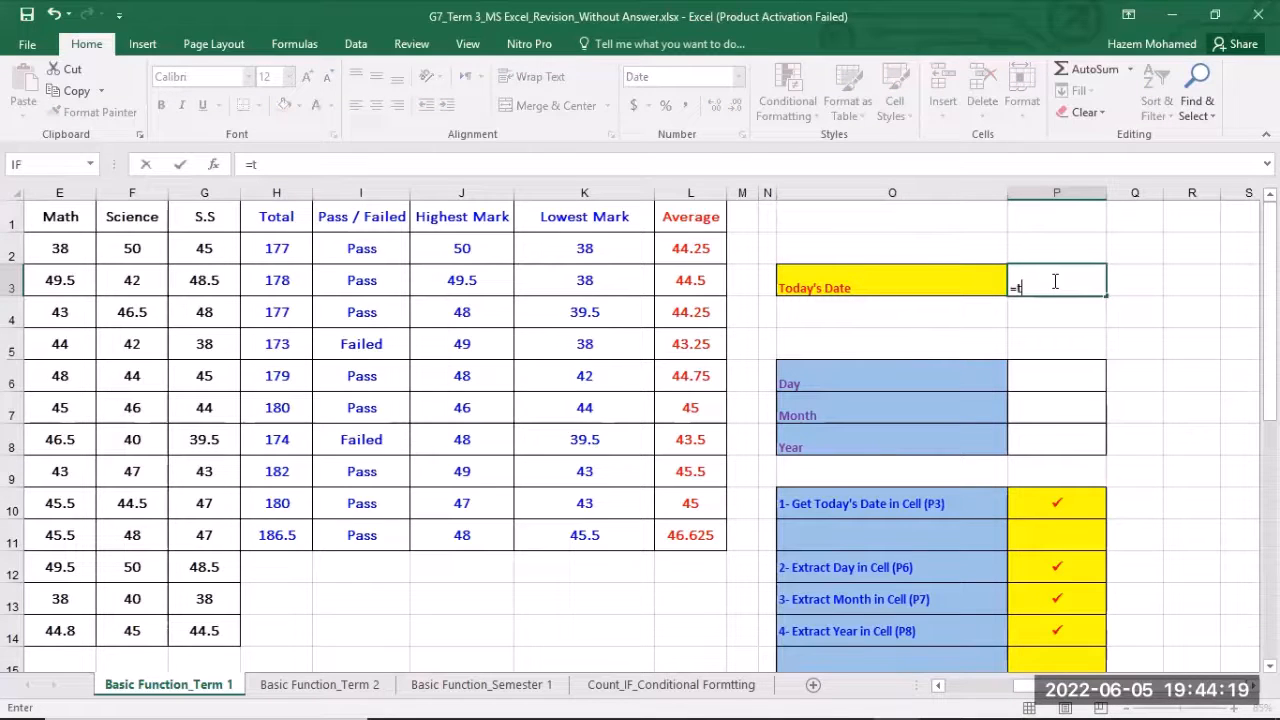
{"action": "type", "text": "today"}
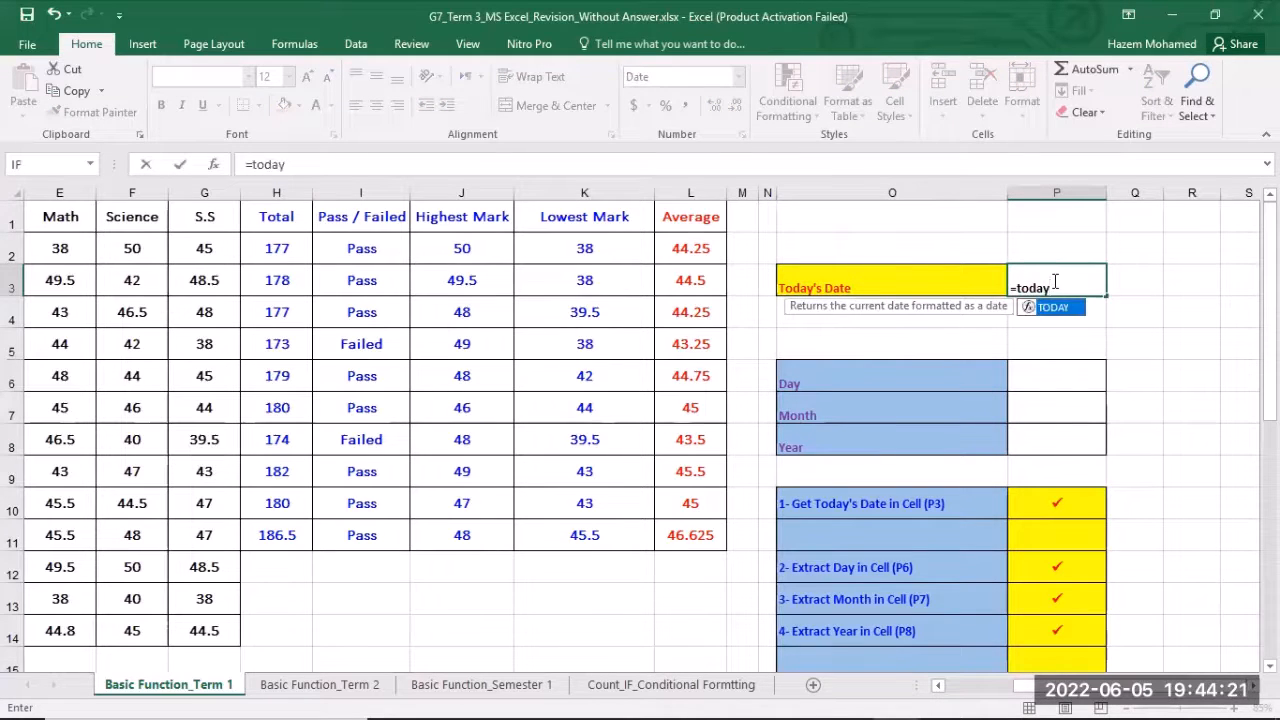
{"action": "type", "text": "()"}
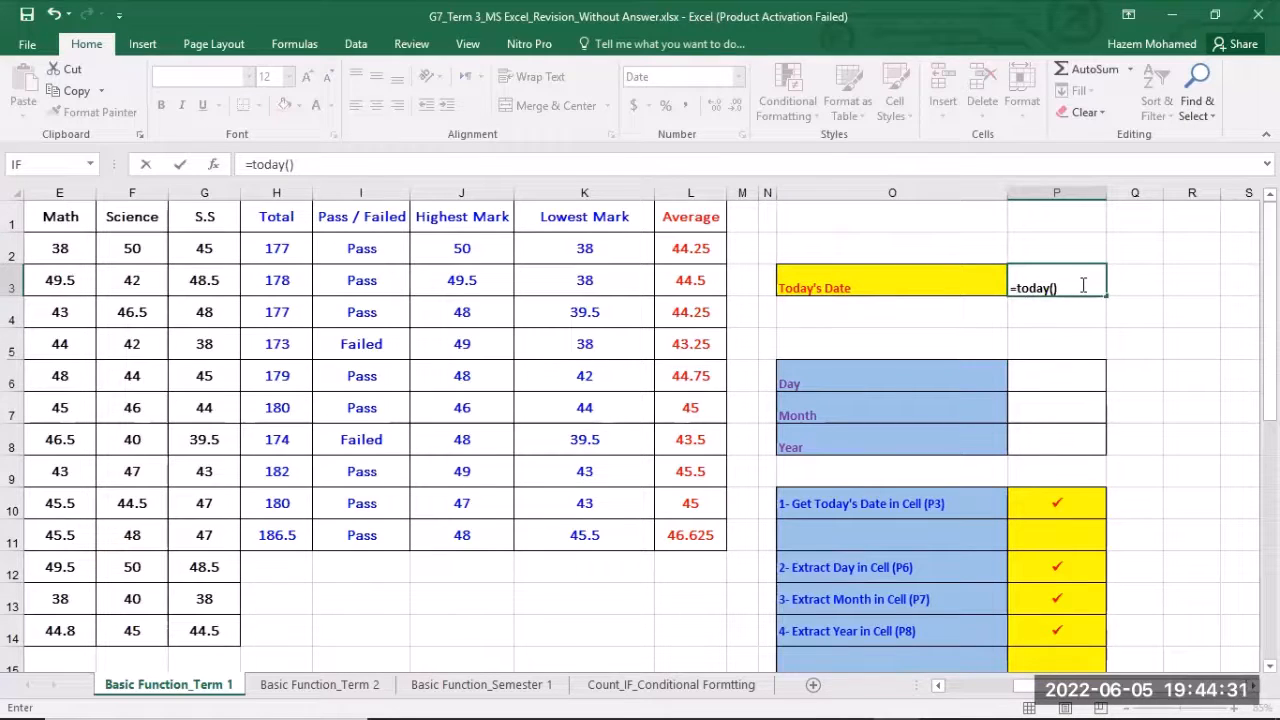
{"action": "key", "text": "Return"}
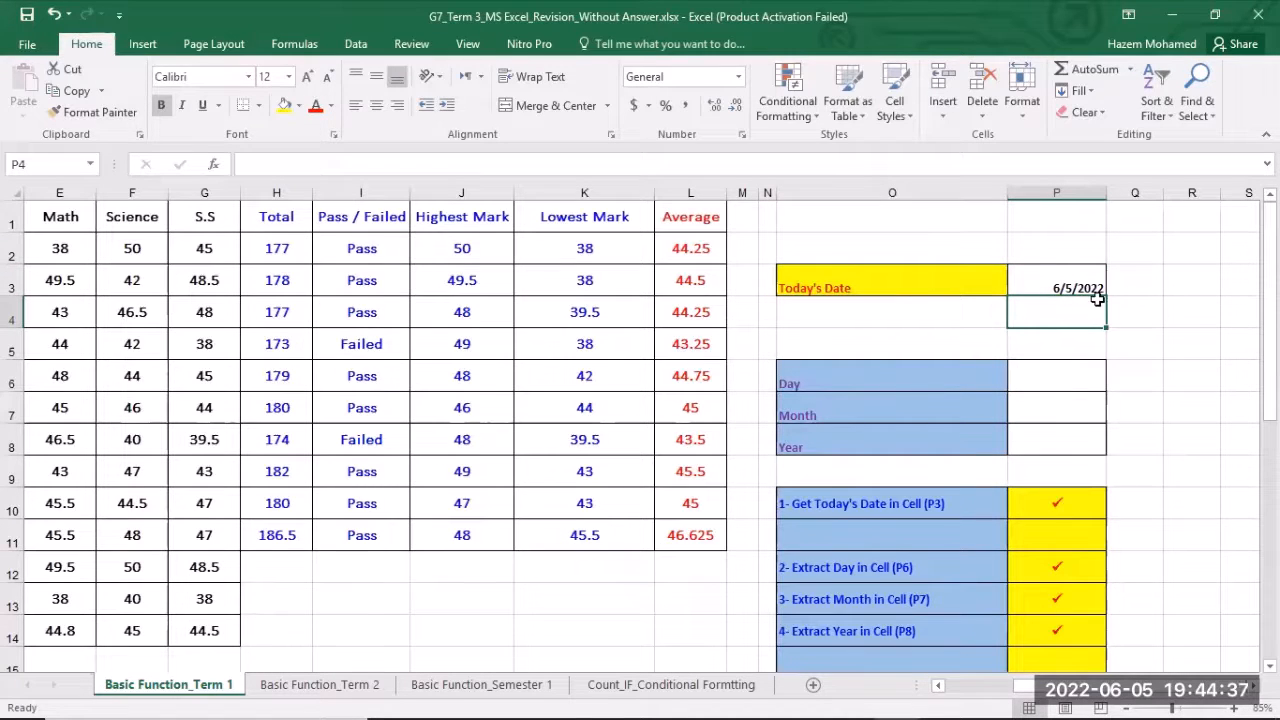
Extract the day from the date in P3 by entering =DAY(P3) in P6.
{"action": "left_click", "coordinate": [1056, 377]}
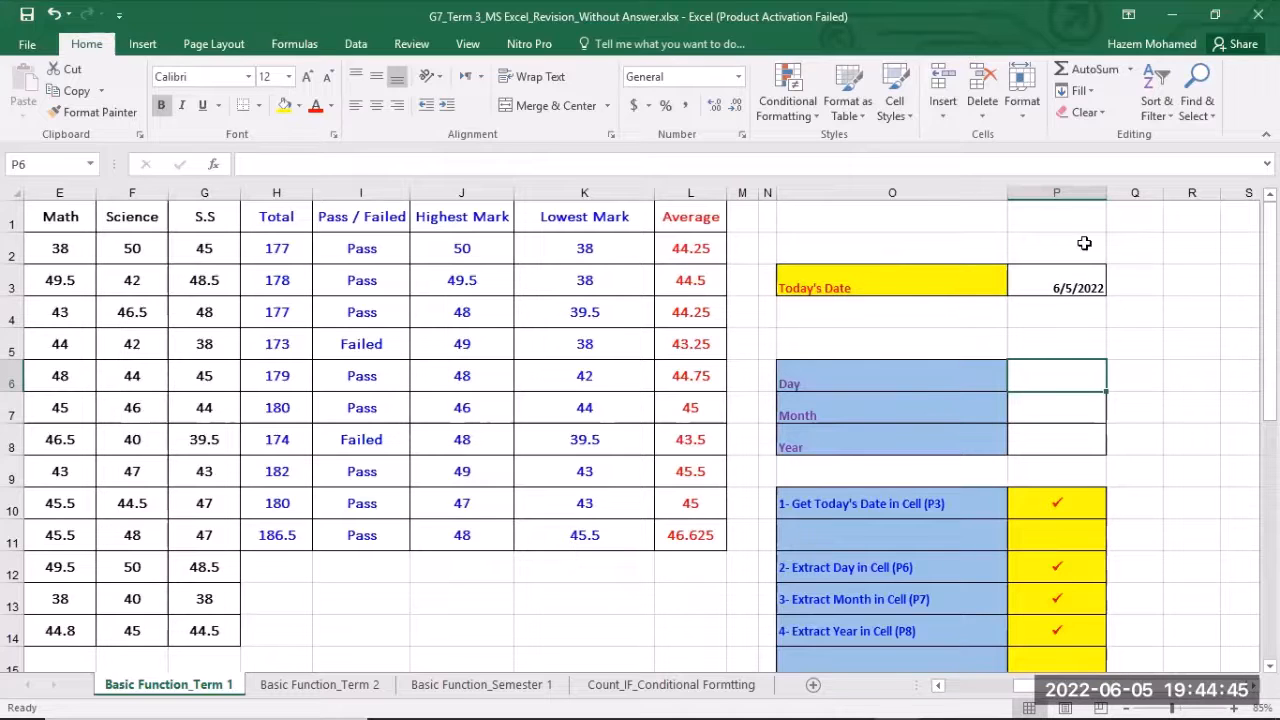
{"action": "type", "text": "=d"}
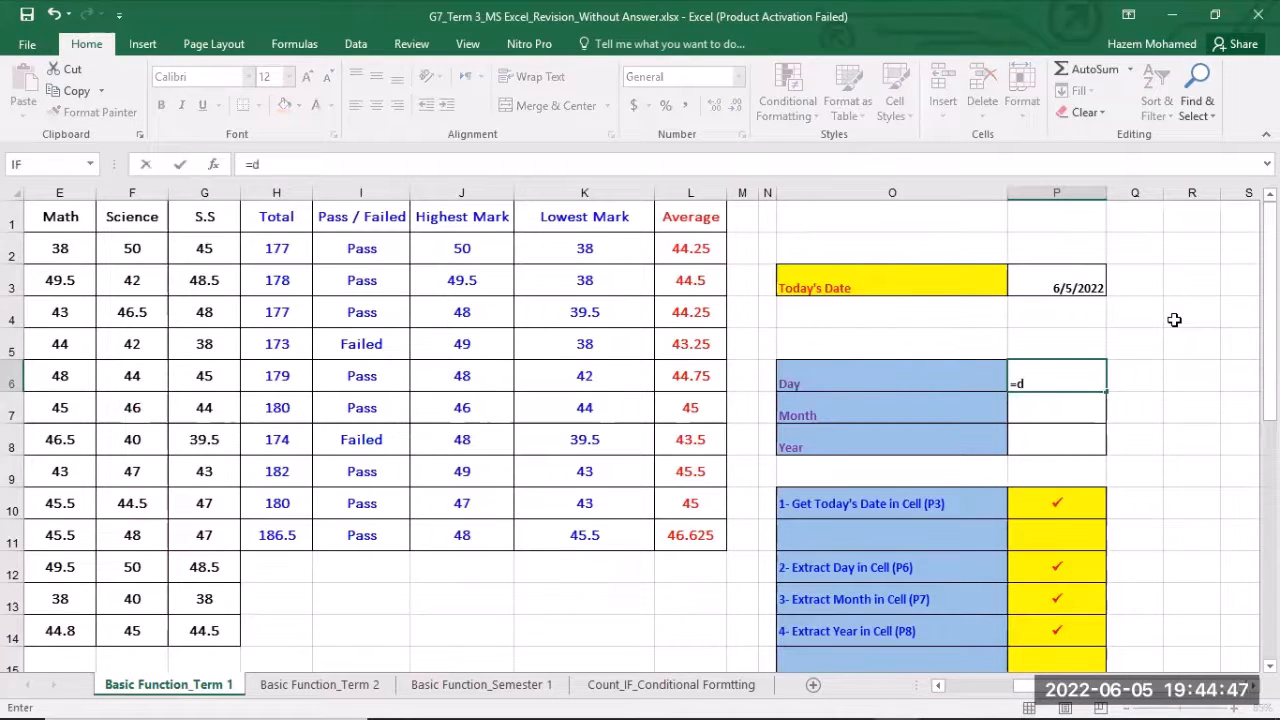
{"action": "type", "text": "ay"}
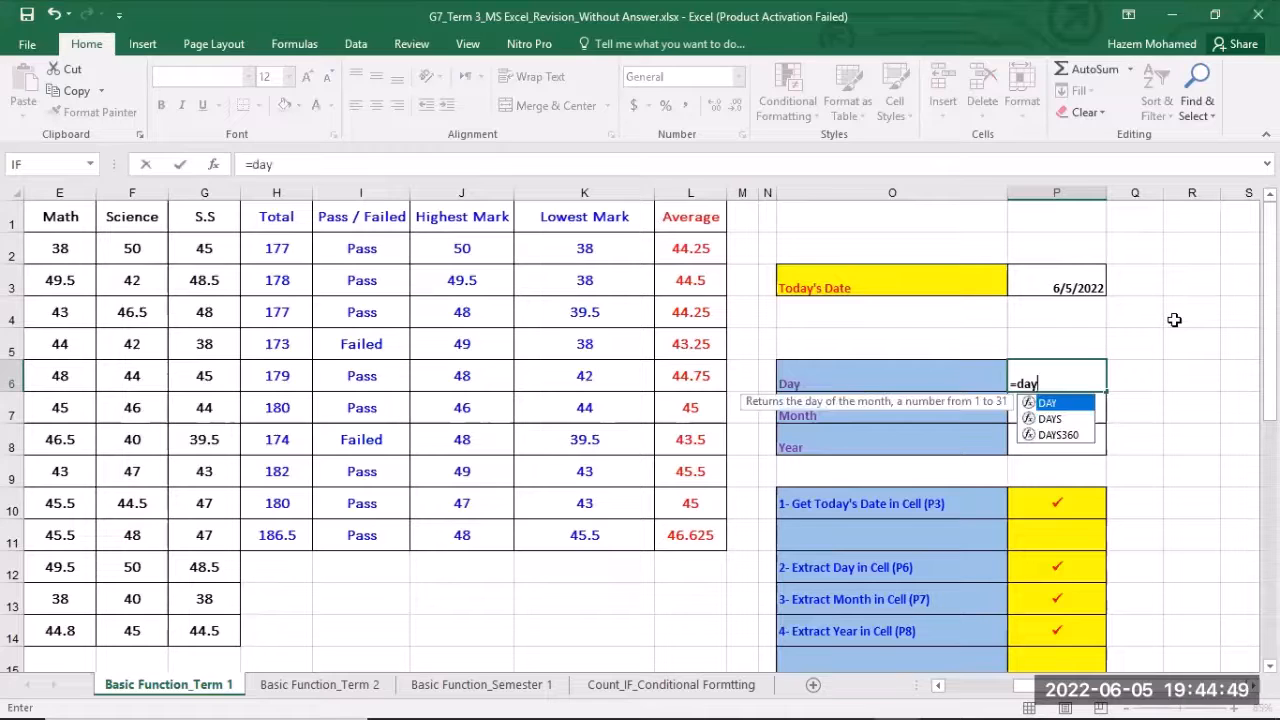
{"action": "type", "text": "("}
{"action": "left_click", "coordinate": [1043, 287]}
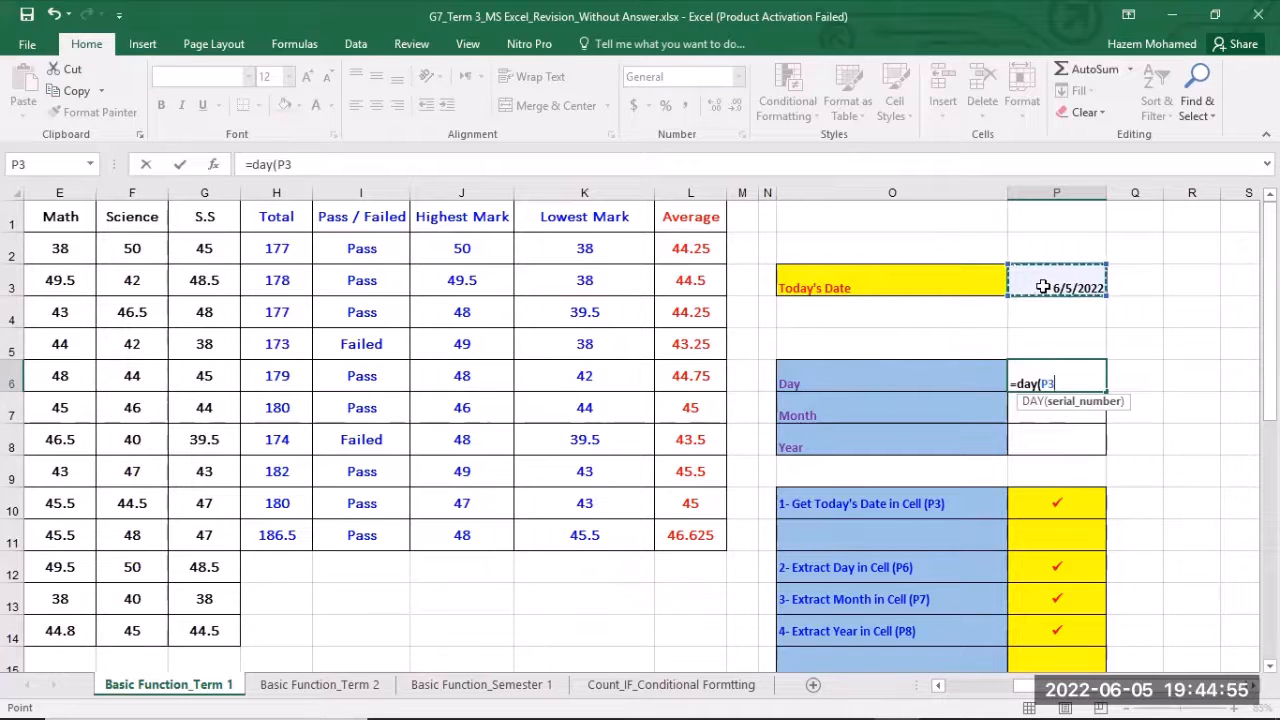
{"action": "type", "text": ")"}
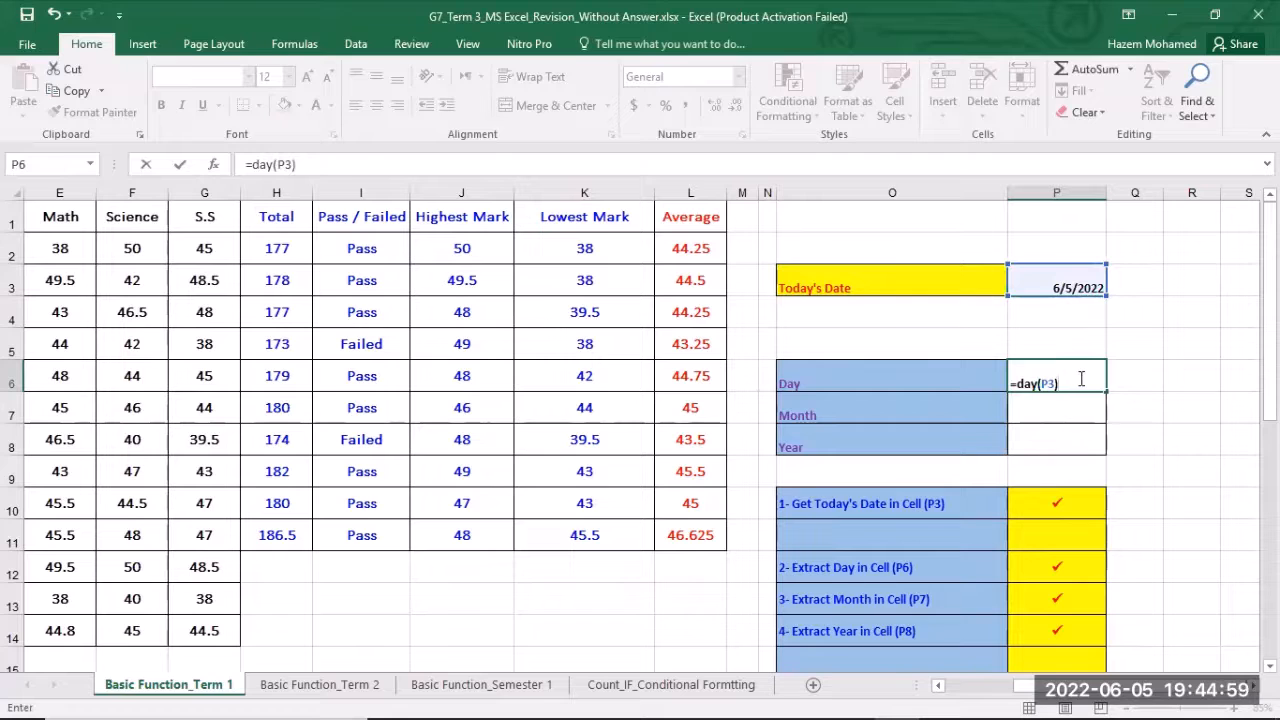
{"action": "key", "text": "Return"}
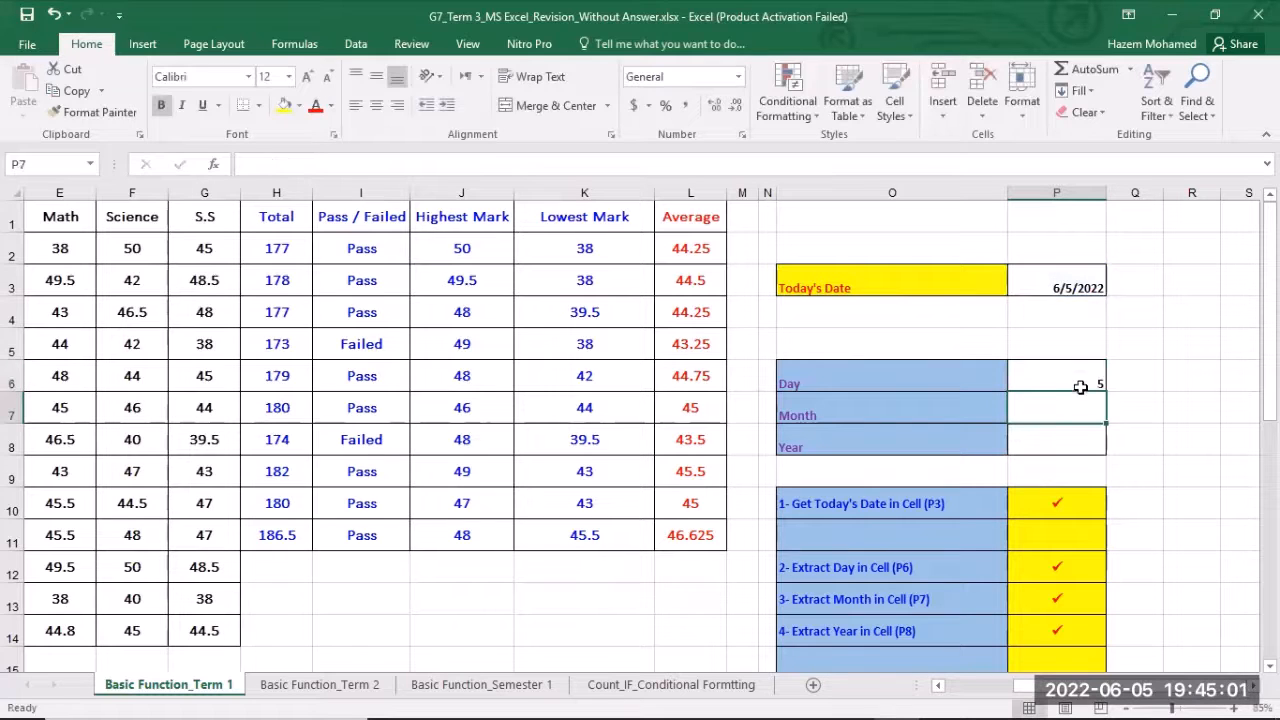
{"action": "left_click", "coordinate": [1068, 379]}
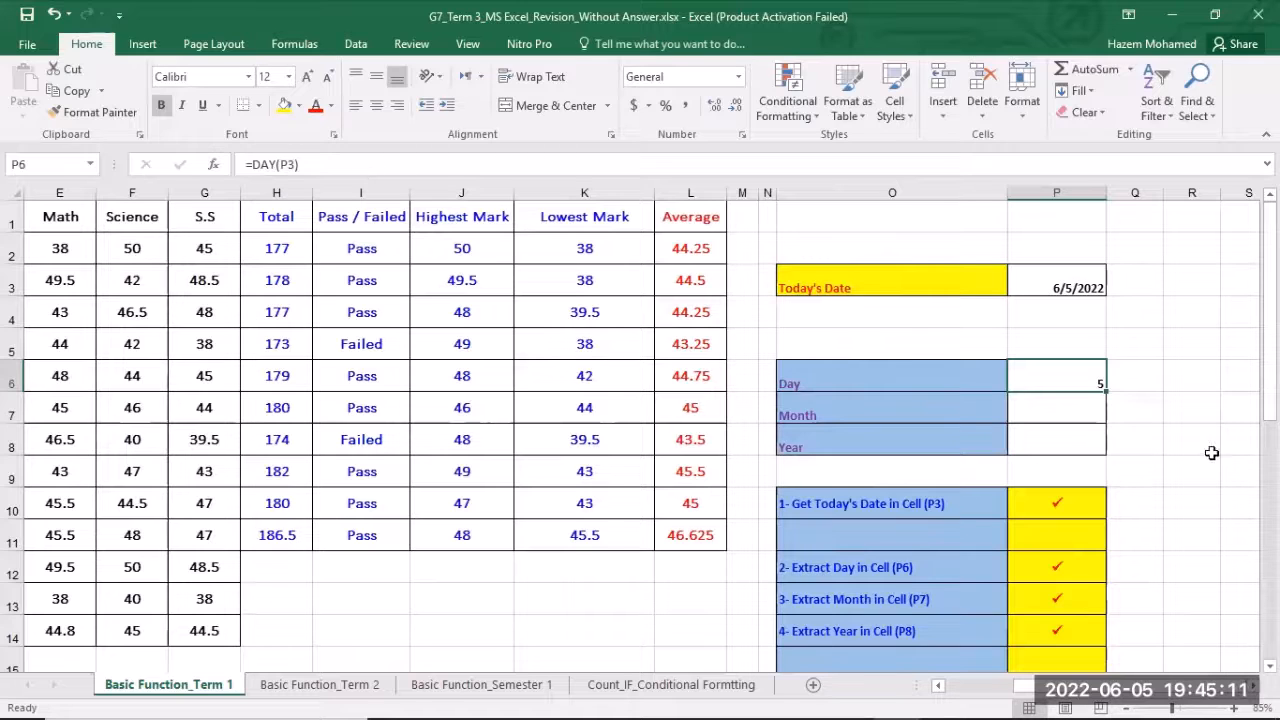
Extract the month from the date in P3 by entering =MONTH(P3) in P7.
{"action": "left_click", "coordinate": [1094, 412]}
{"action": "type", "text": "="}
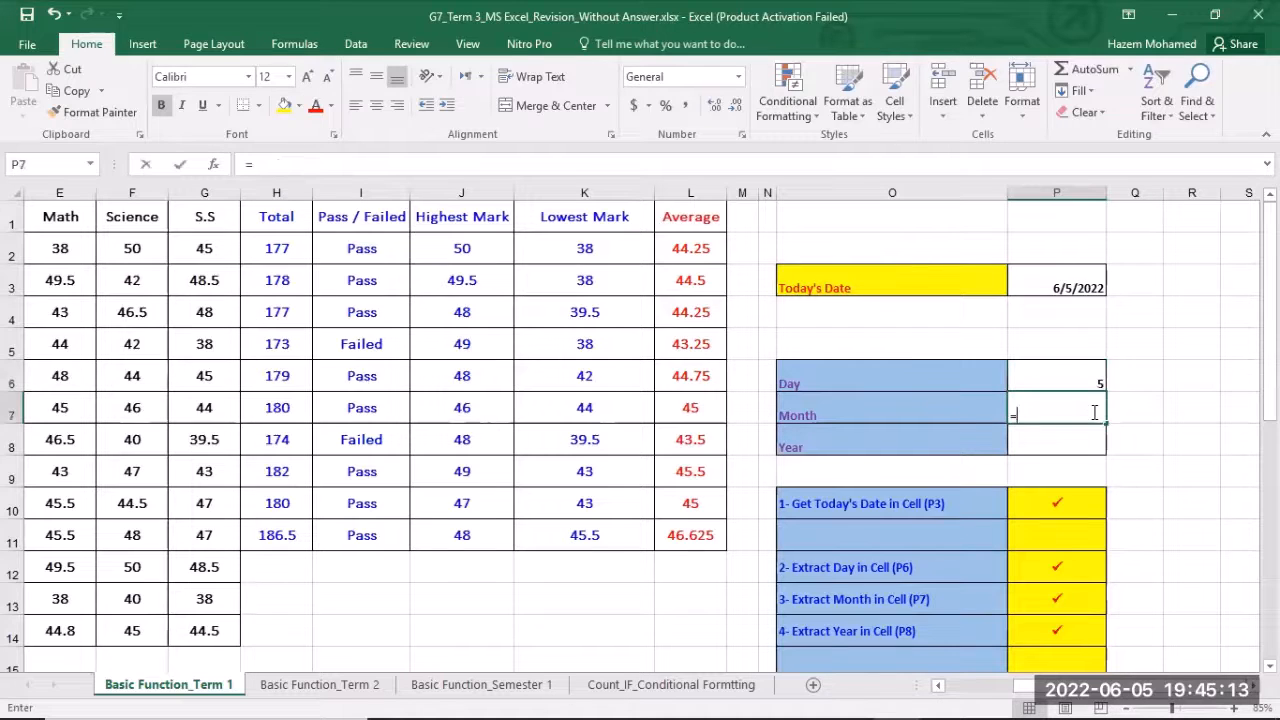
{"action": "type", "text": "m"}
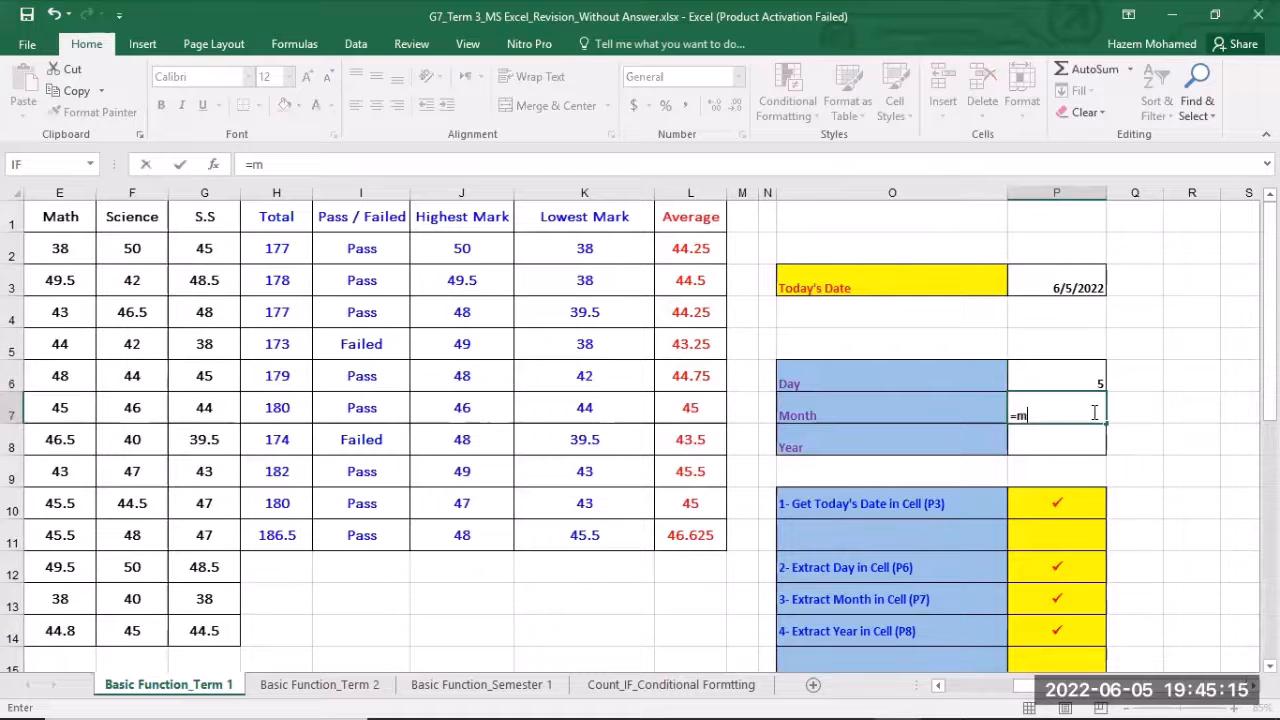
{"action": "type", "text": "onth("}
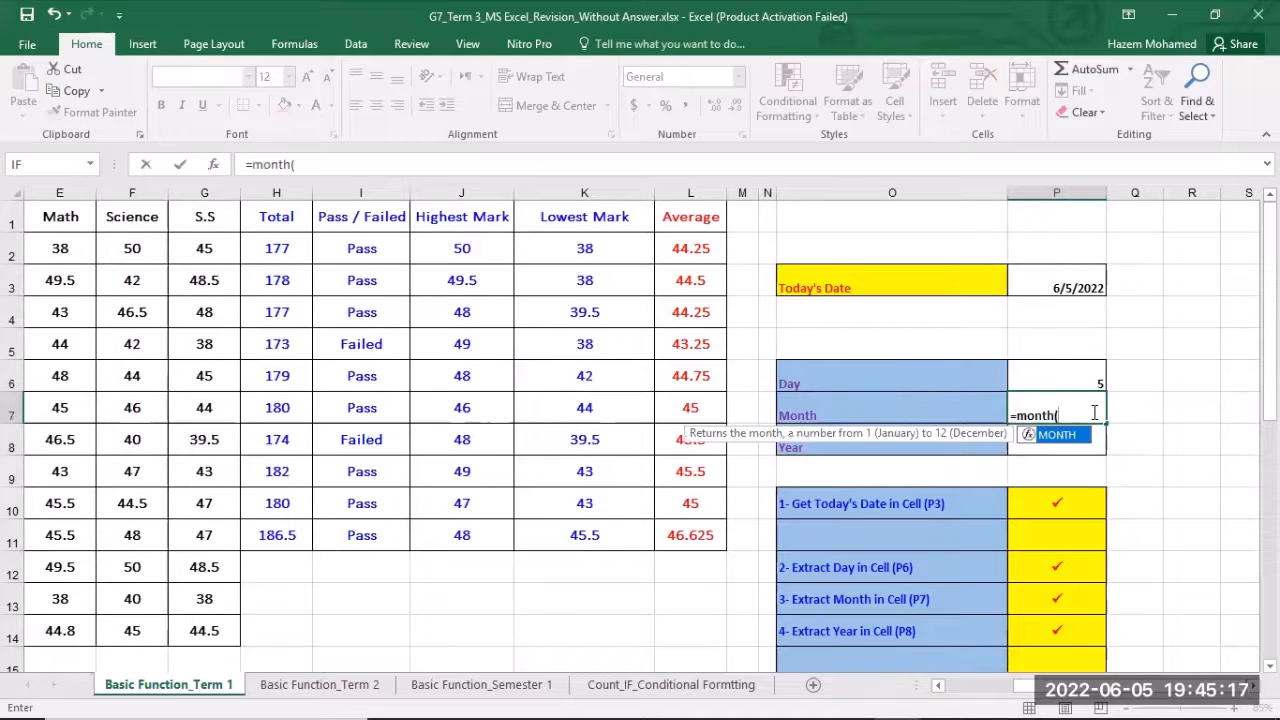
{"action": "left_click", "coordinate": [1072, 287]}
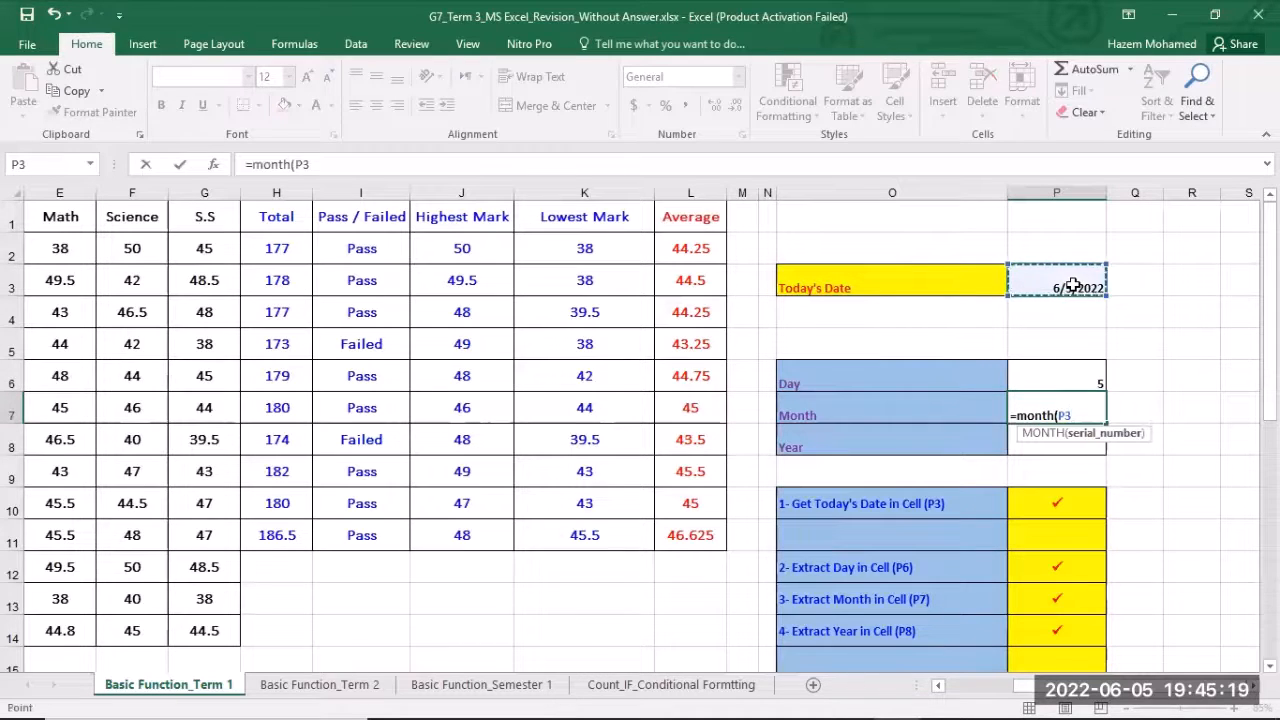
{"action": "type", "text": ")"}
{"action": "key", "text": "Return"}
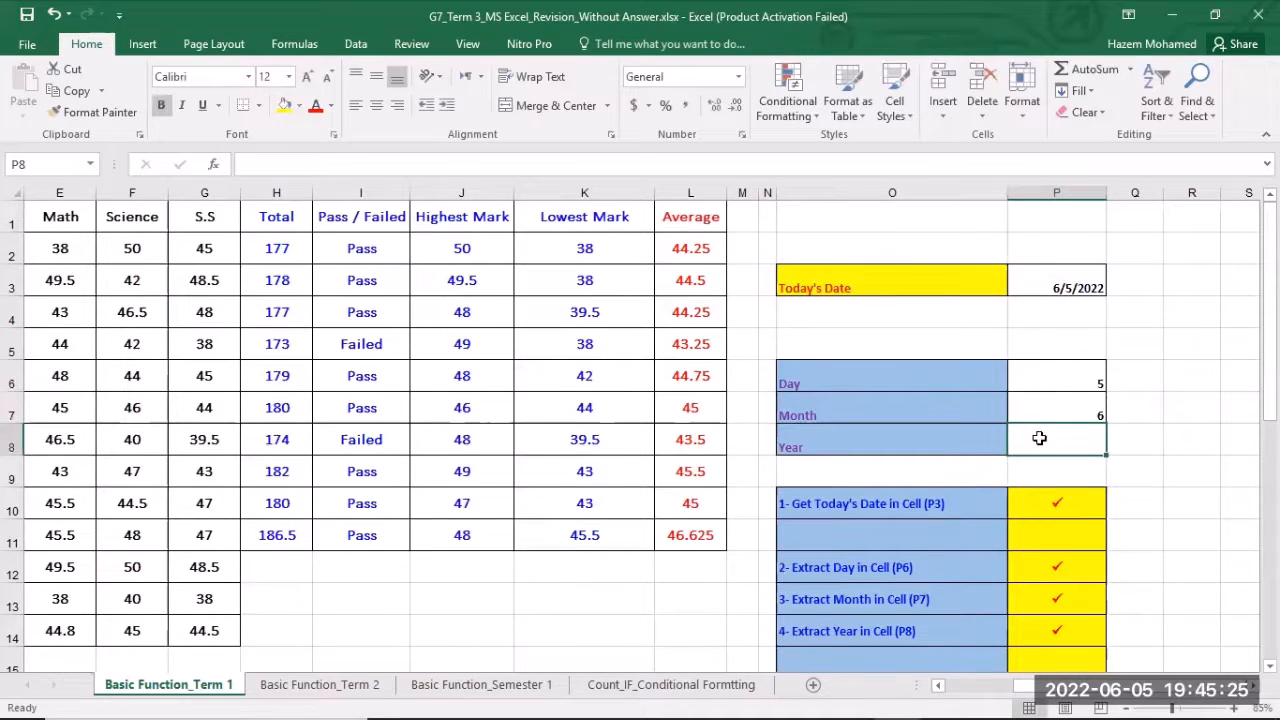
Extract the year from the date in P3 by entering =YEAR(P3) in P8.
{"action": "type", "text": "="}
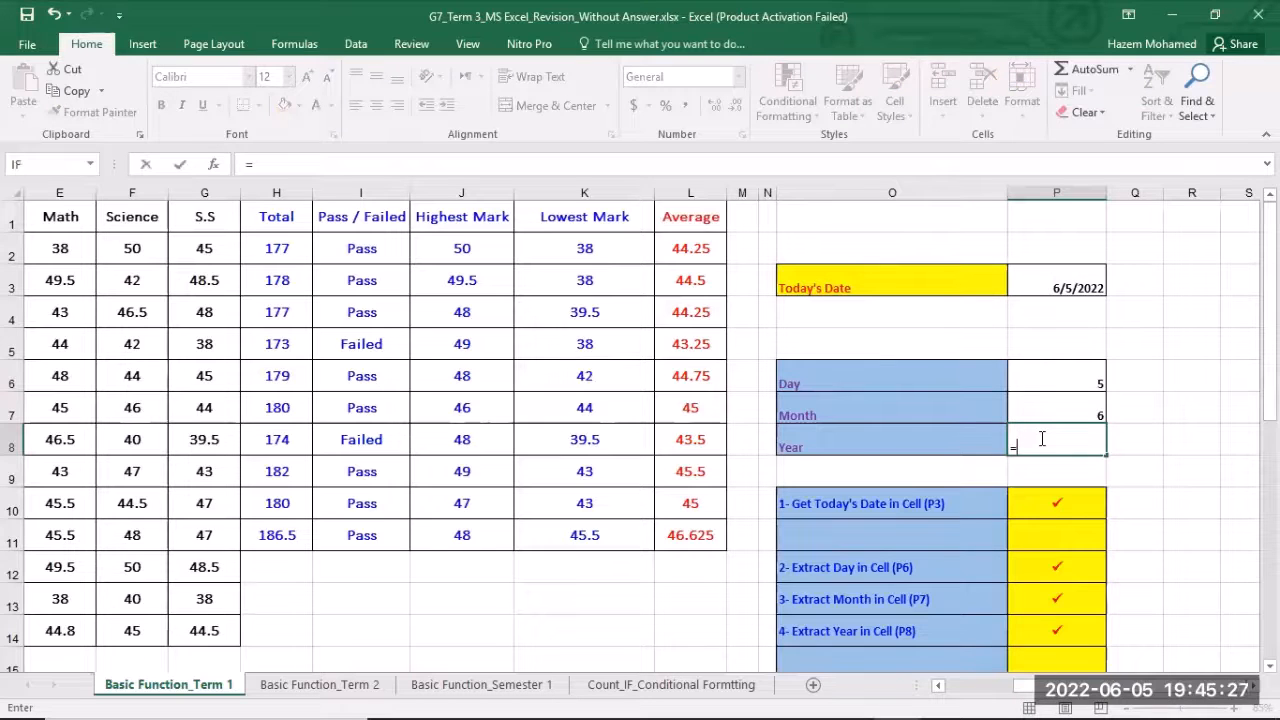
{"action": "type", "text": "year"}
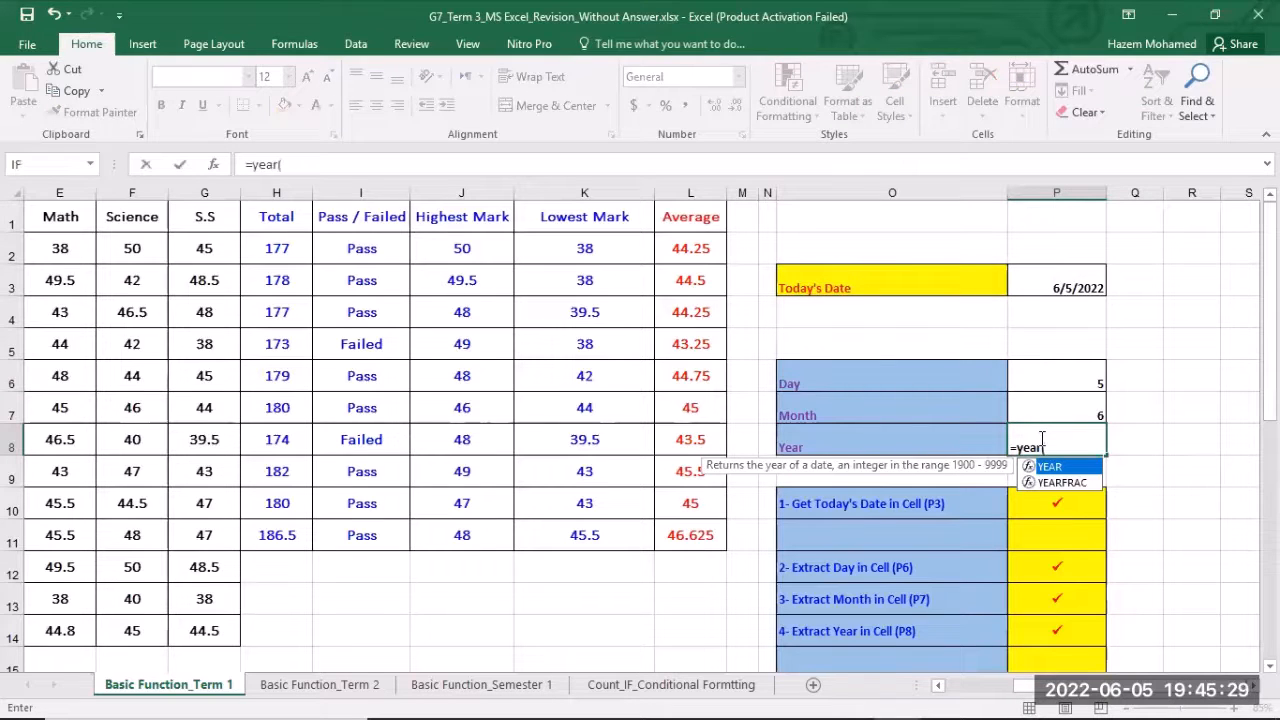
{"action": "type", "text": "("}
{"action": "left_click", "coordinate": [1056, 280]}
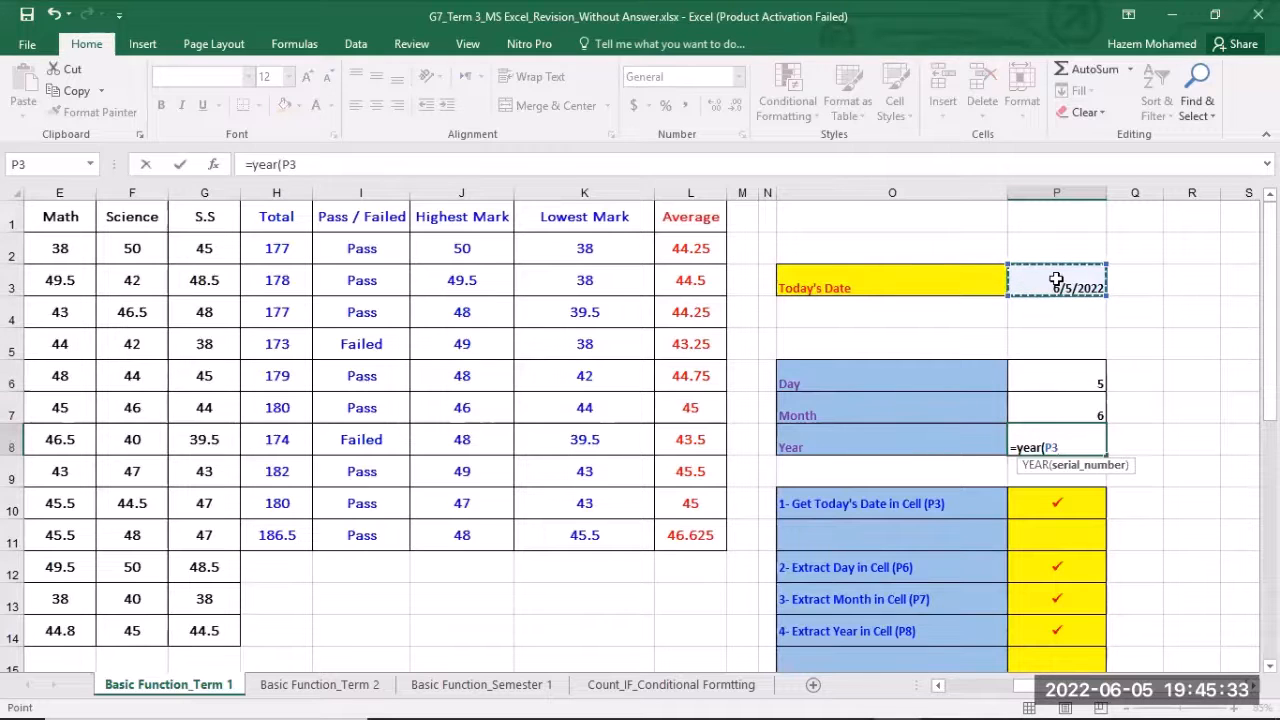
{"action": "type", "text": ")"}
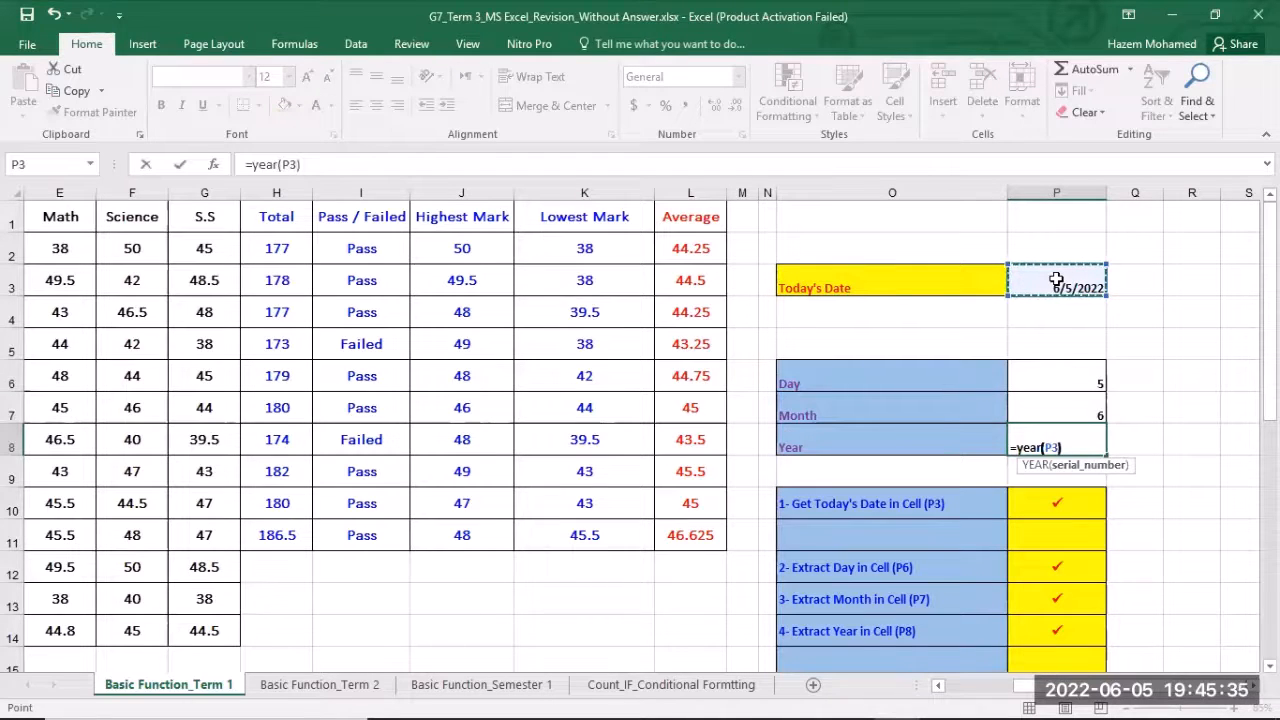
{"action": "key", "text": "Return"}
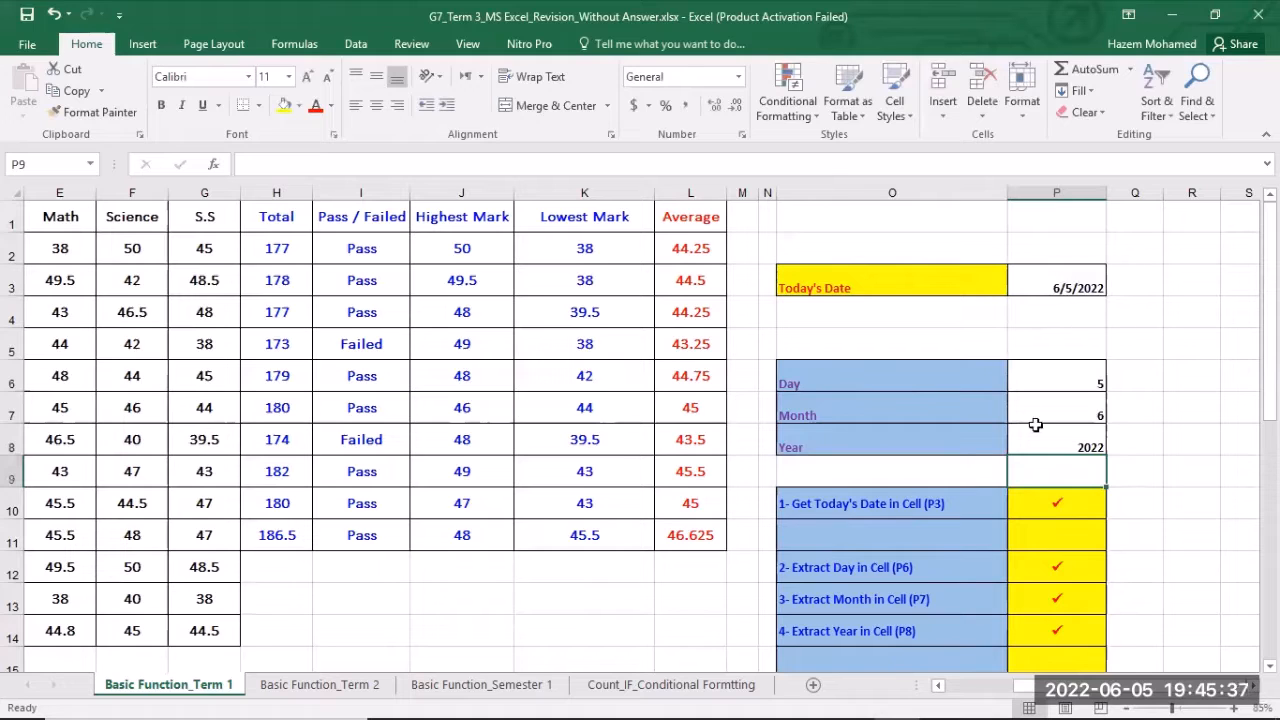
Review the formulas behind today's date in P3 and the extracted day, month and year in P6 to P8.
{"action": "left_click", "coordinate": [1072, 288]}
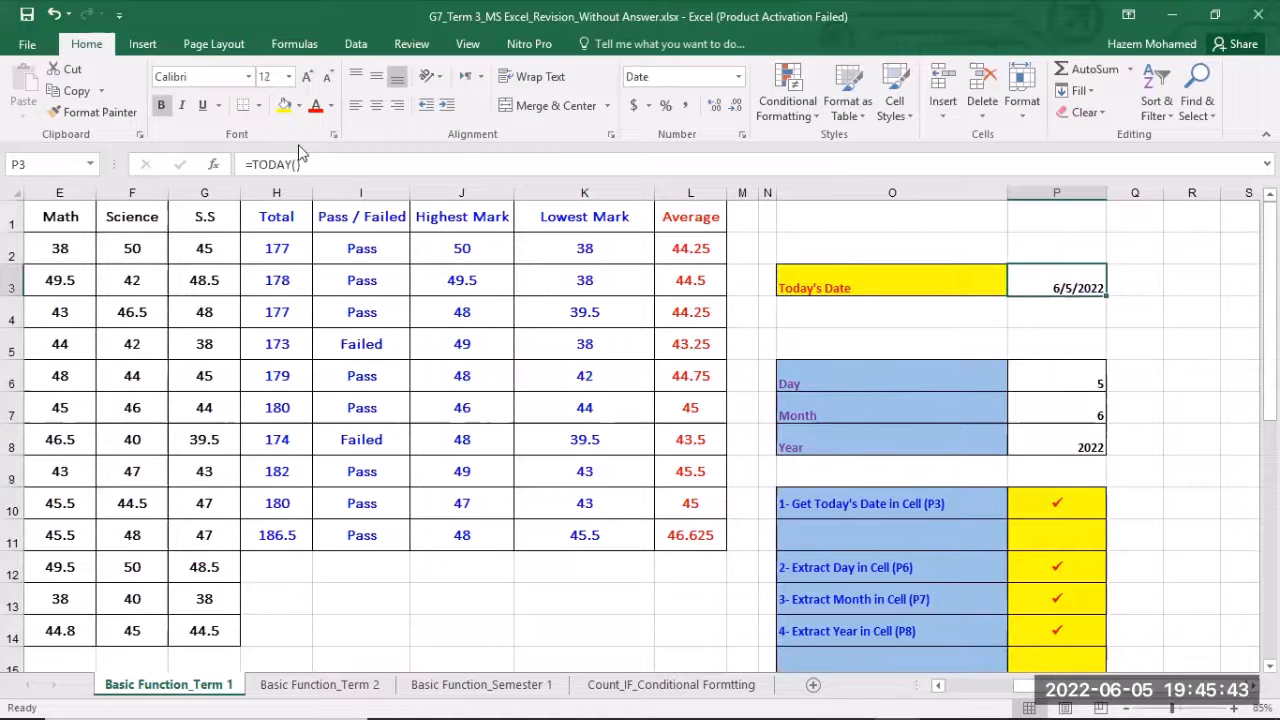
{"action": "left_click", "coordinate": [1043, 385]}
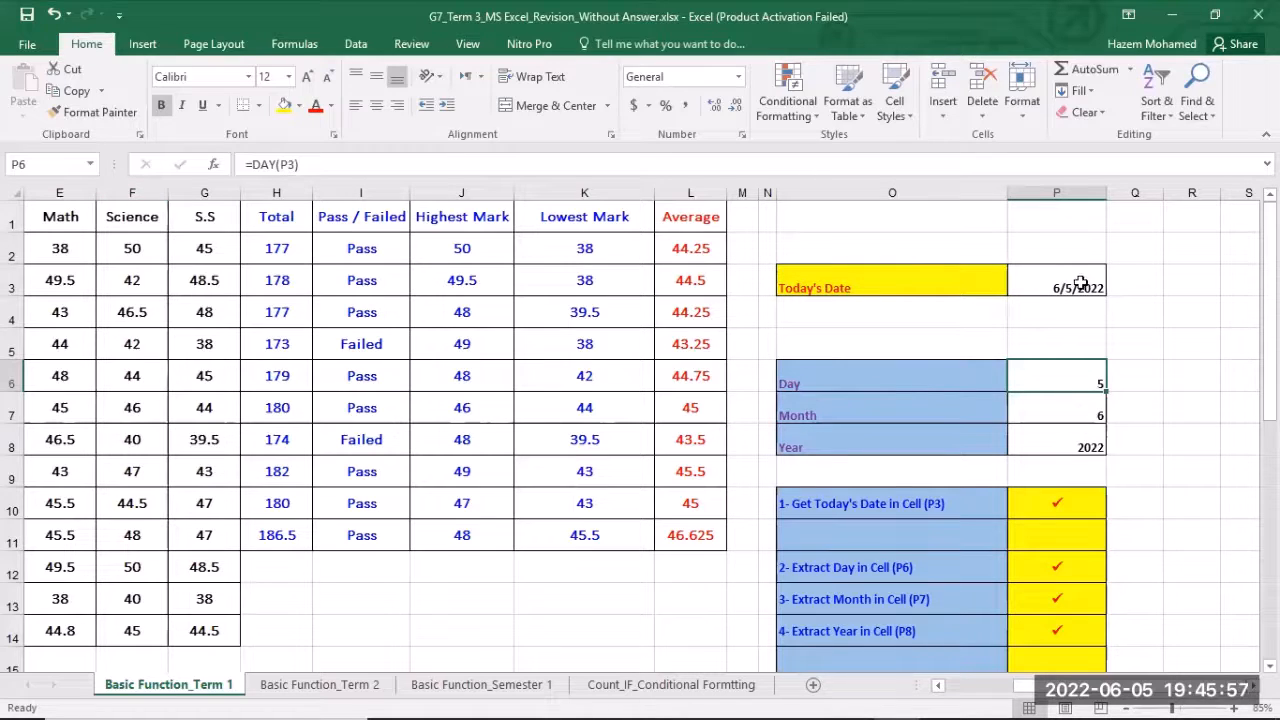
{"action": "left_click", "coordinate": [1082, 414]}
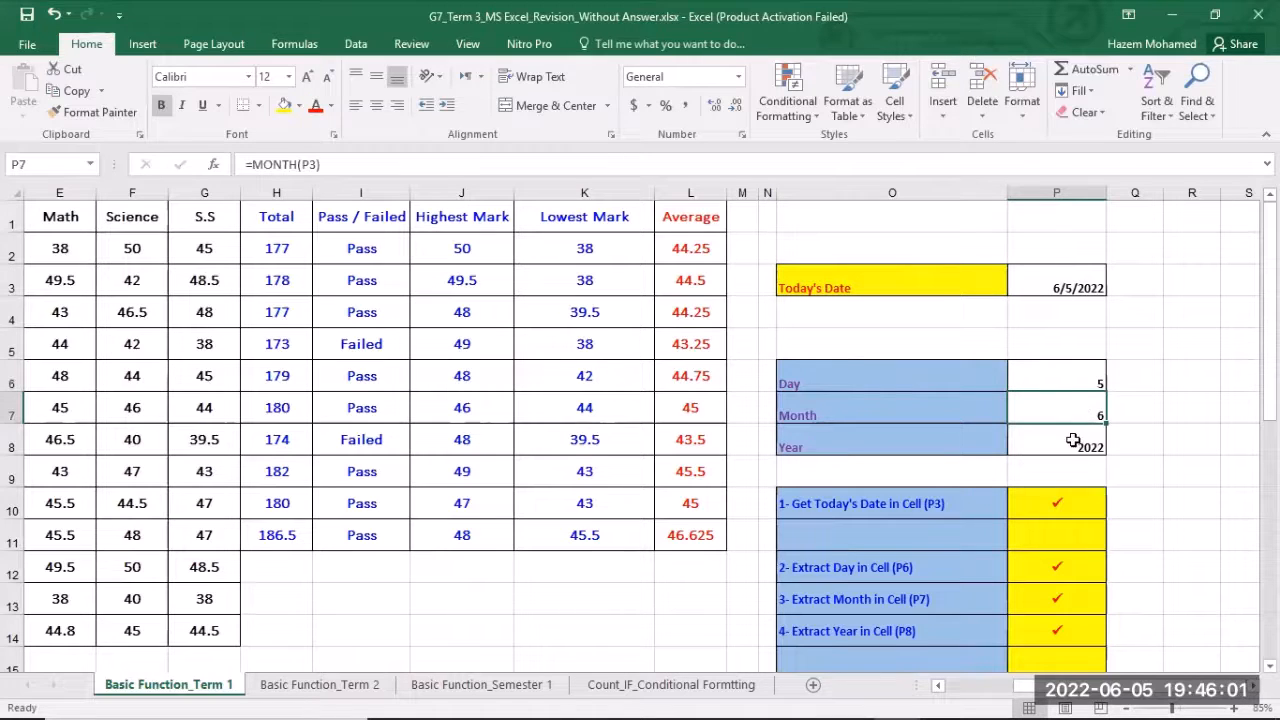
{"action": "left_click", "coordinate": [1072, 441]}
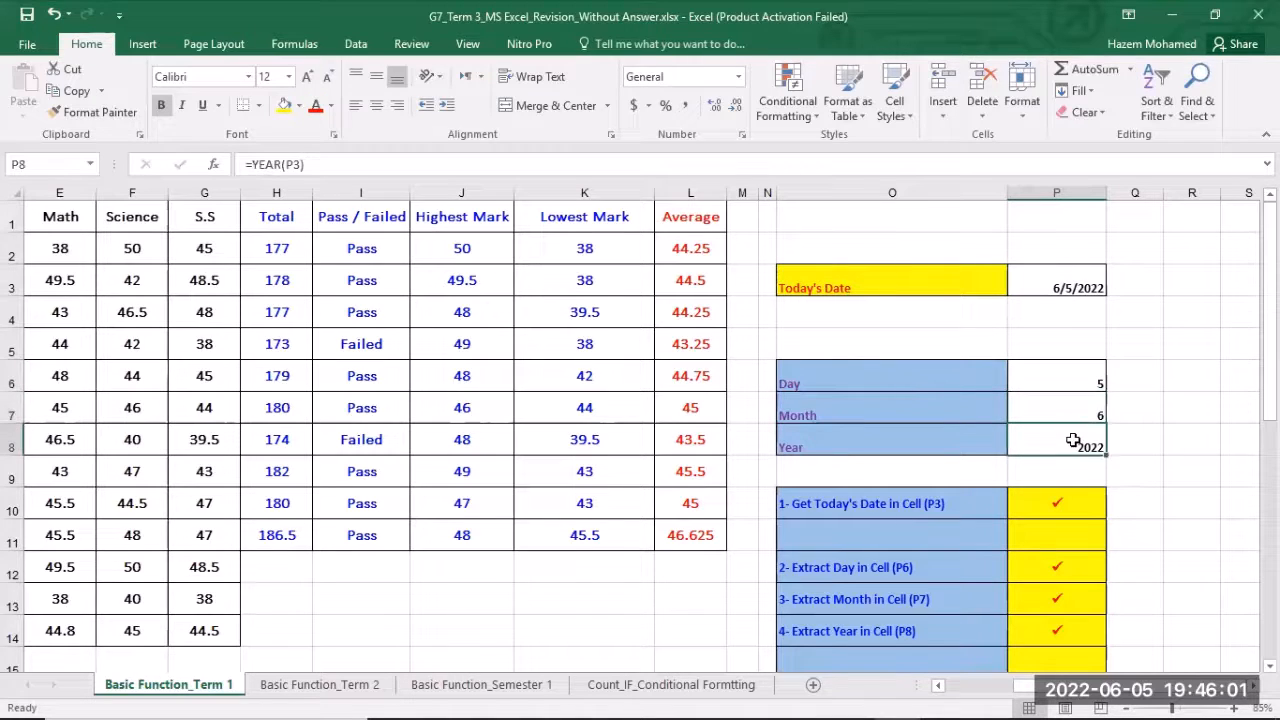
{"action": "left_click", "coordinate": [1073, 382]}
{"action": "left_click", "coordinate": [1071, 406]}
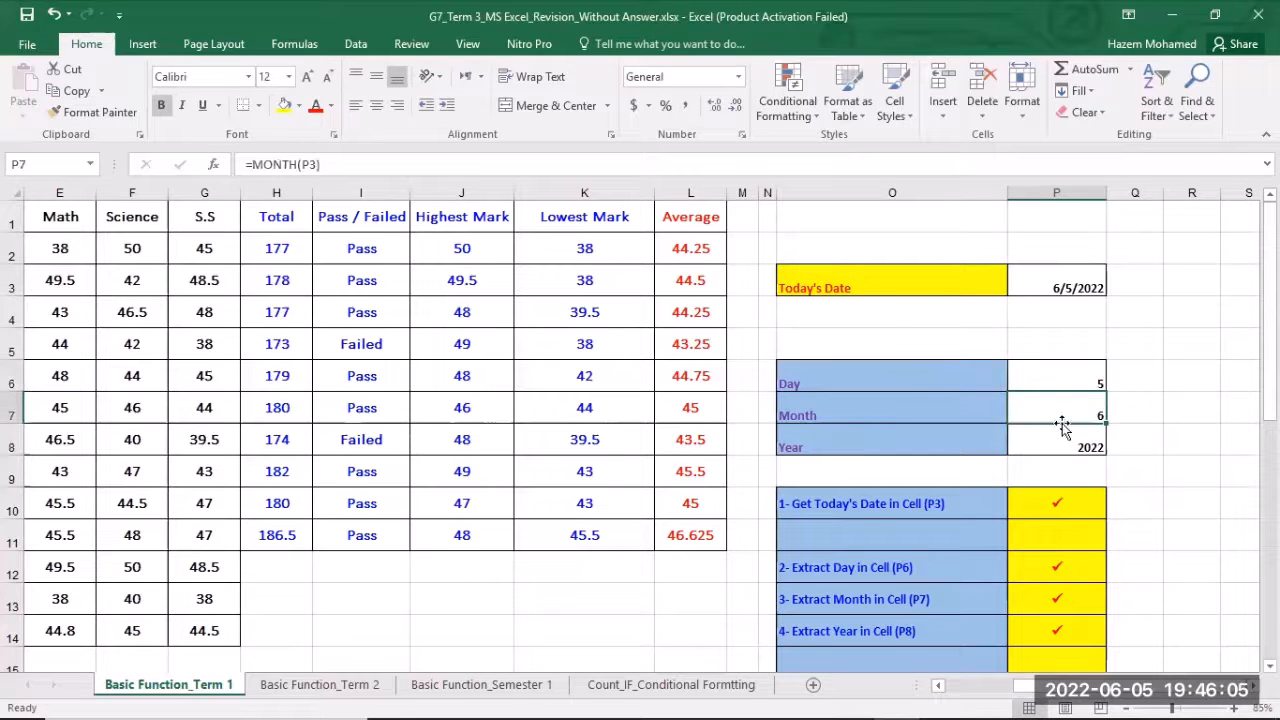
{"action": "left_click", "coordinate": [1030, 443]}
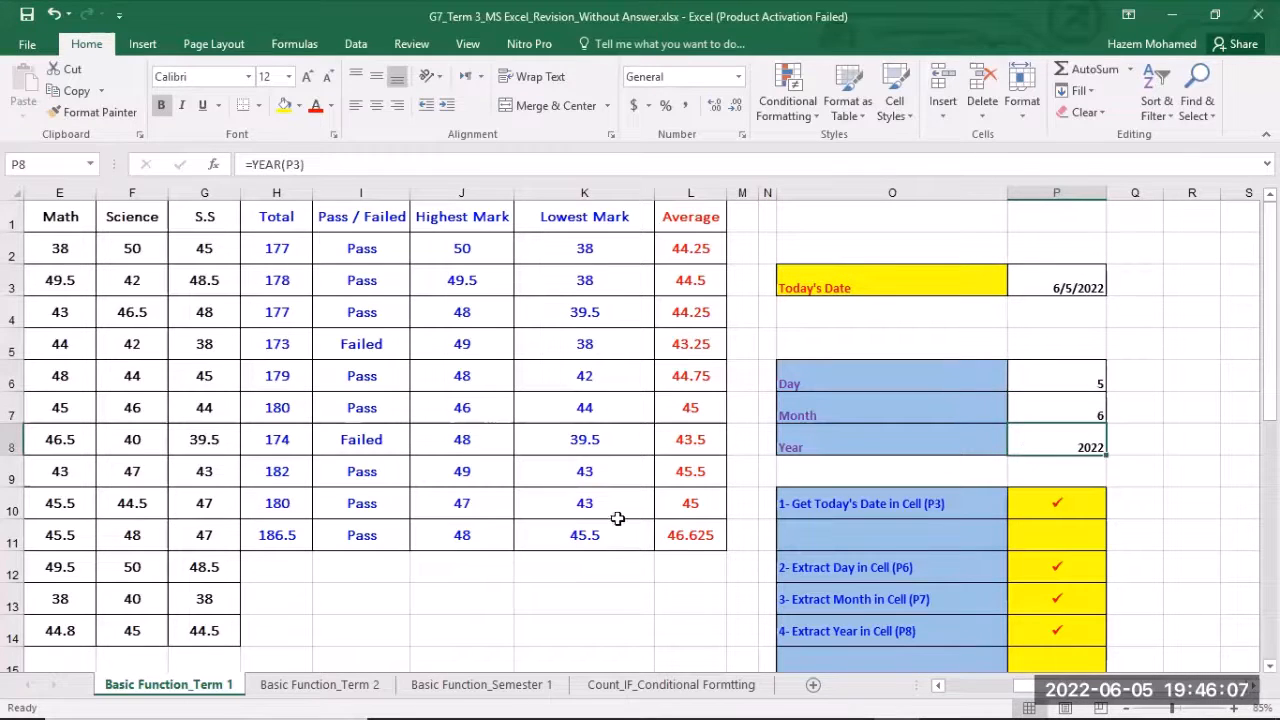
On the Basic Function_Term 2 sheet, total the first student's marks in H2 with =SUM(D2:G2) and fill it down to H11.
{"action": "left_click", "coordinate": [283, 694]}
{"action": "left_click", "coordinate": [214, 686]}
{"action": "scroll", "coordinate": [517, 611], "scroll_direction": "left", "scroll_amount": 2}
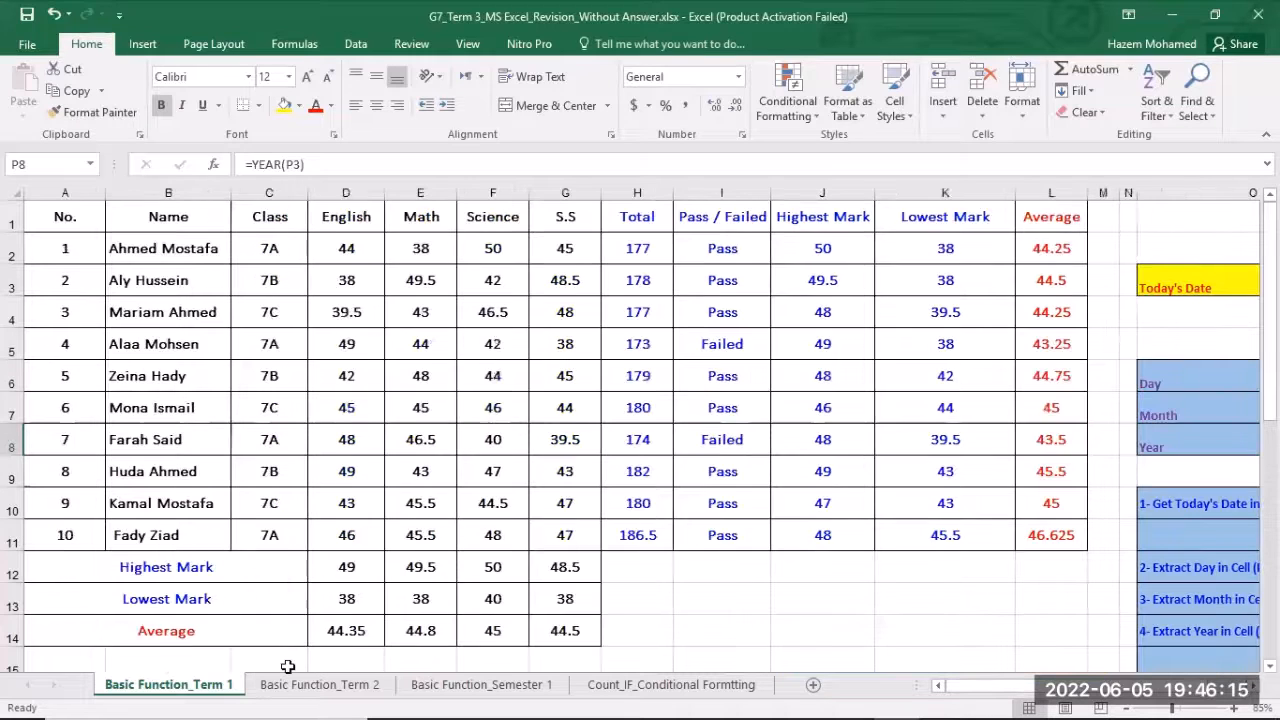
{"action": "left_click", "coordinate": [337, 690]}
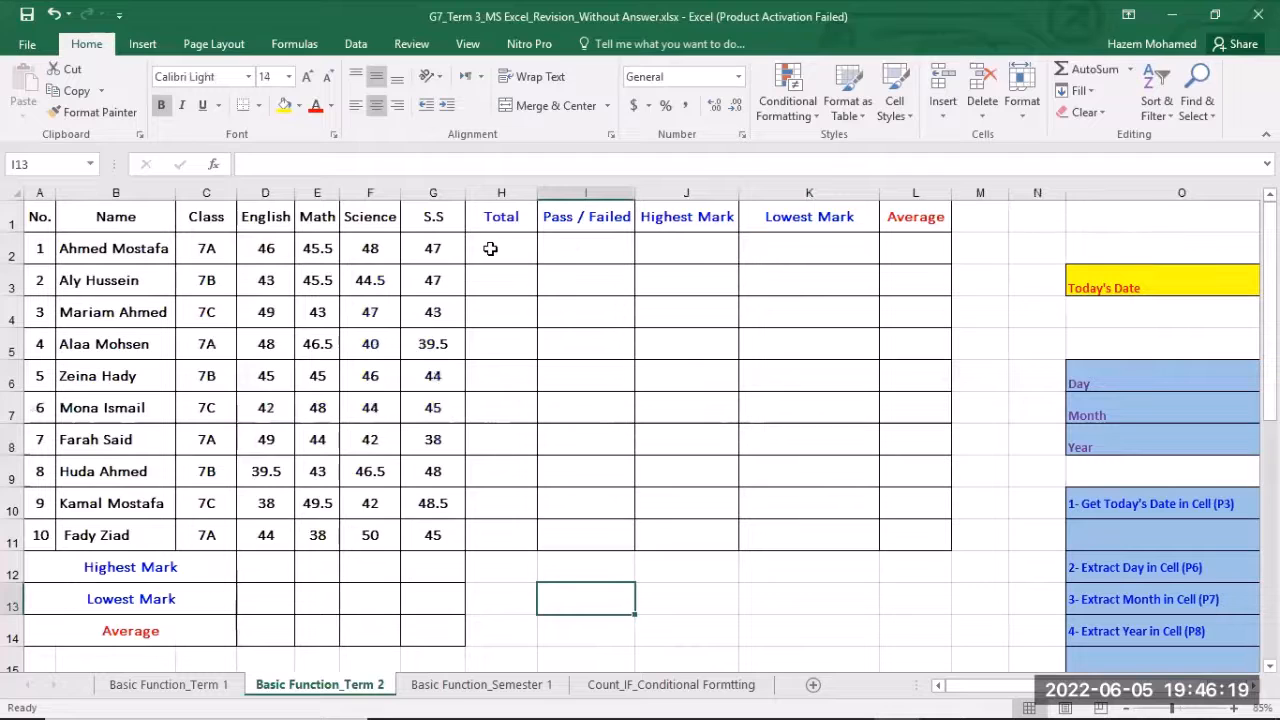
{"action": "left_click", "coordinate": [491, 248]}
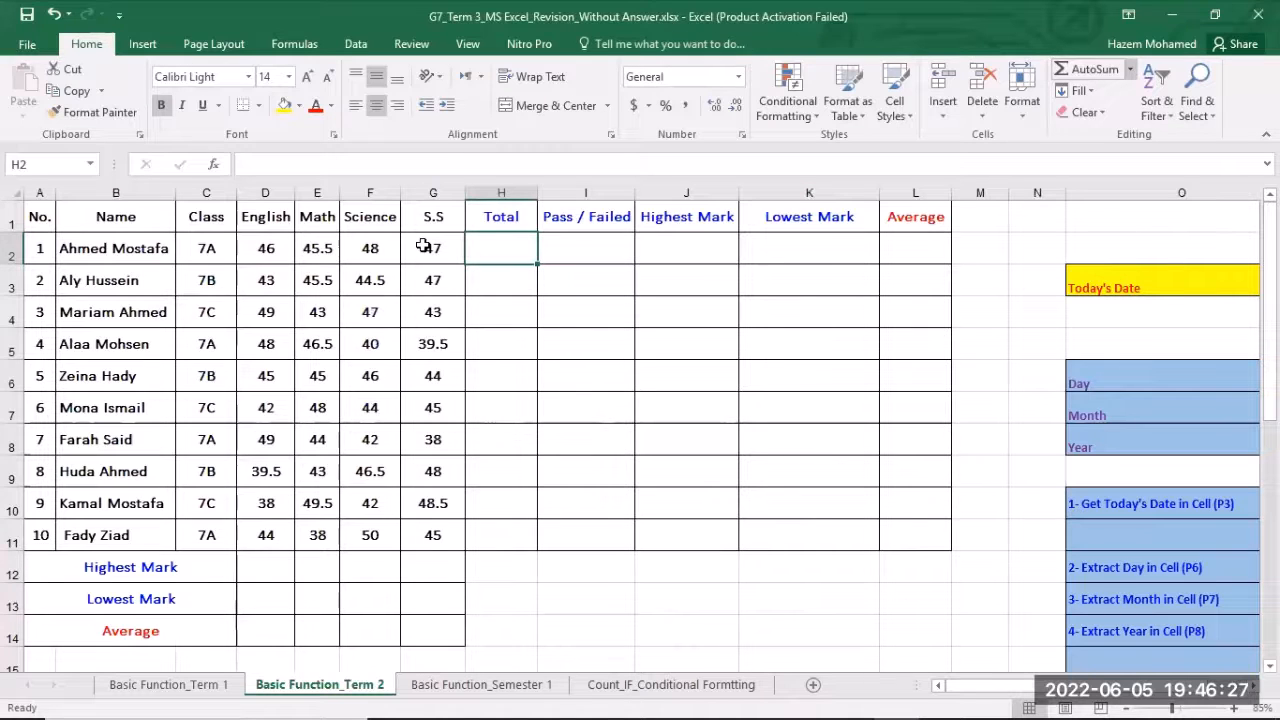
{"action": "left_click", "coordinate": [487, 247]}
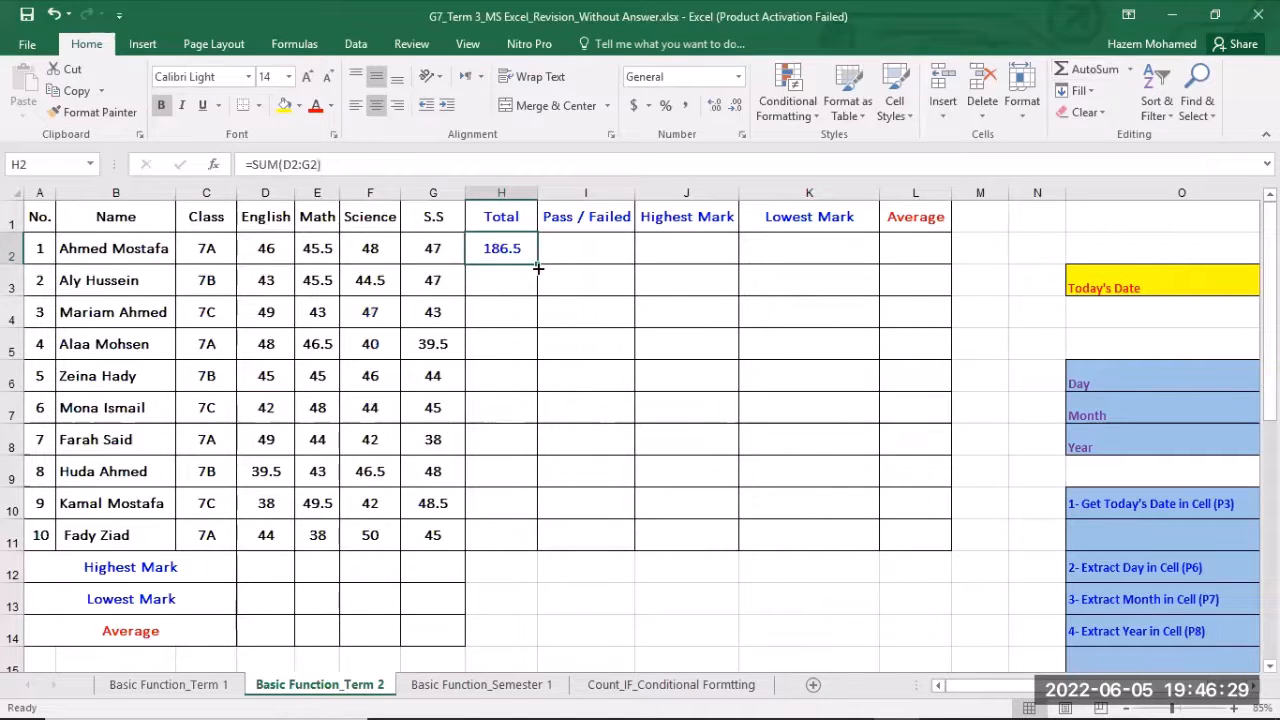
{"action": "left_click_drag", "start_coordinate": [537, 267], "coordinate": [522, 545]}
Start an IF function in I2, the first Pass / Failed cell, with the logical test H2>=175.
{"action": "left_click", "coordinate": [592, 241]}
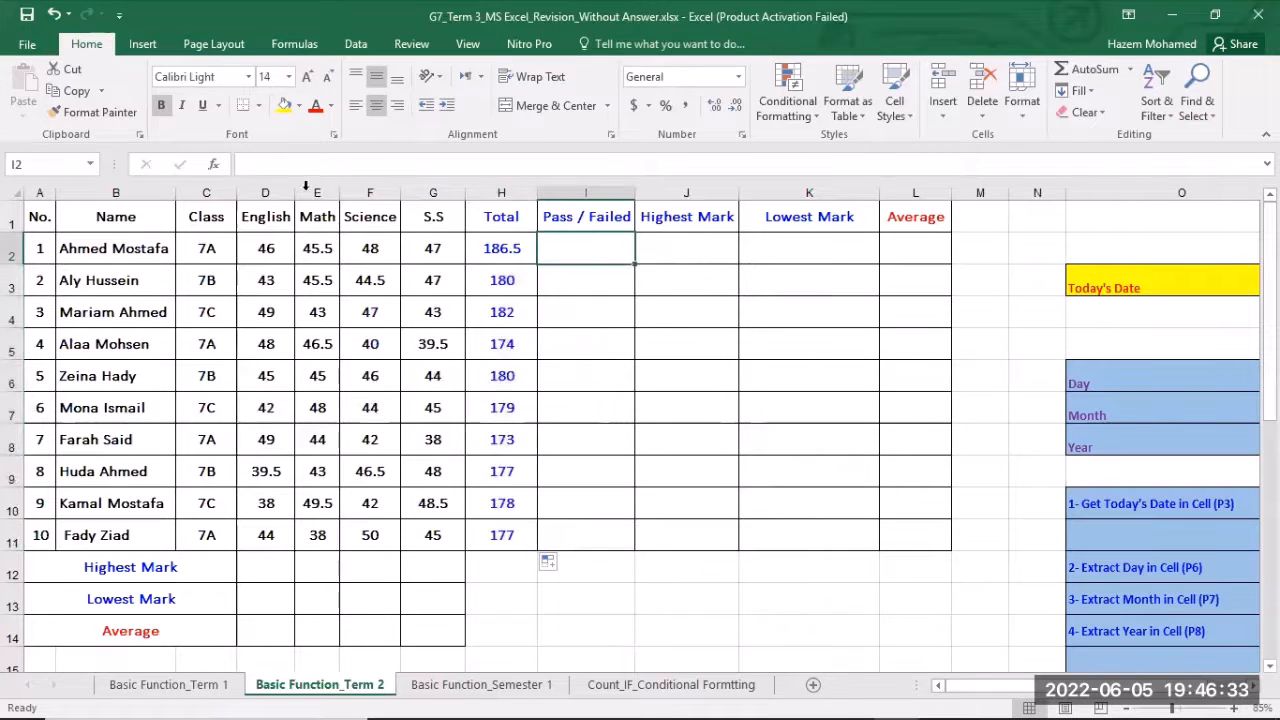
{"action": "left_click", "coordinate": [212, 164]}
{"action": "left_click", "coordinate": [816, 392]}
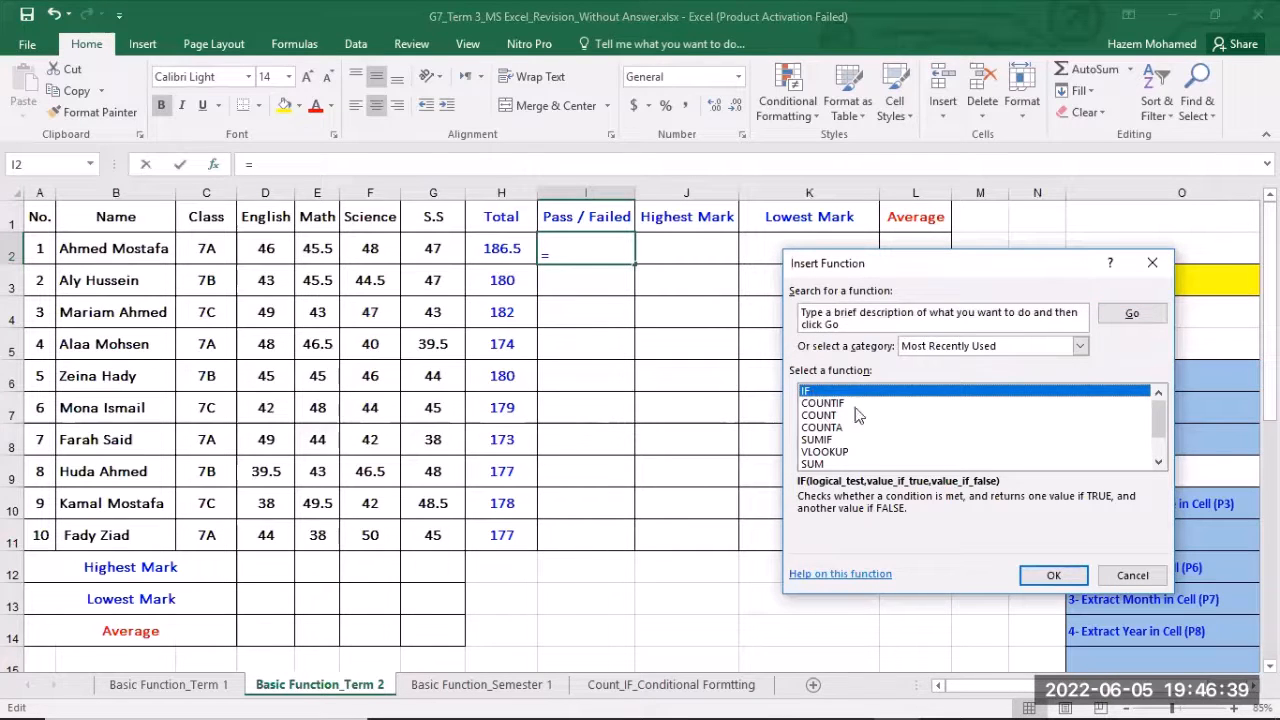
{"action": "left_click", "coordinate": [1055, 576]}
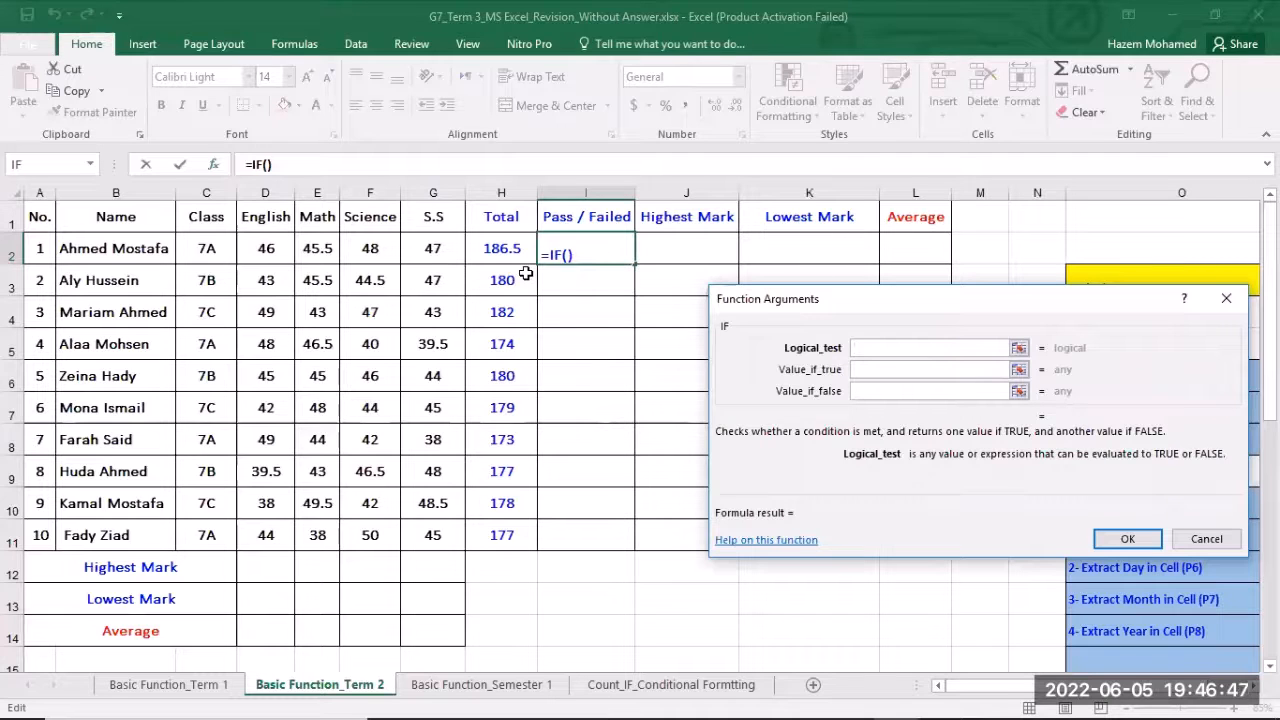
{"action": "left_click", "coordinate": [492, 247]}
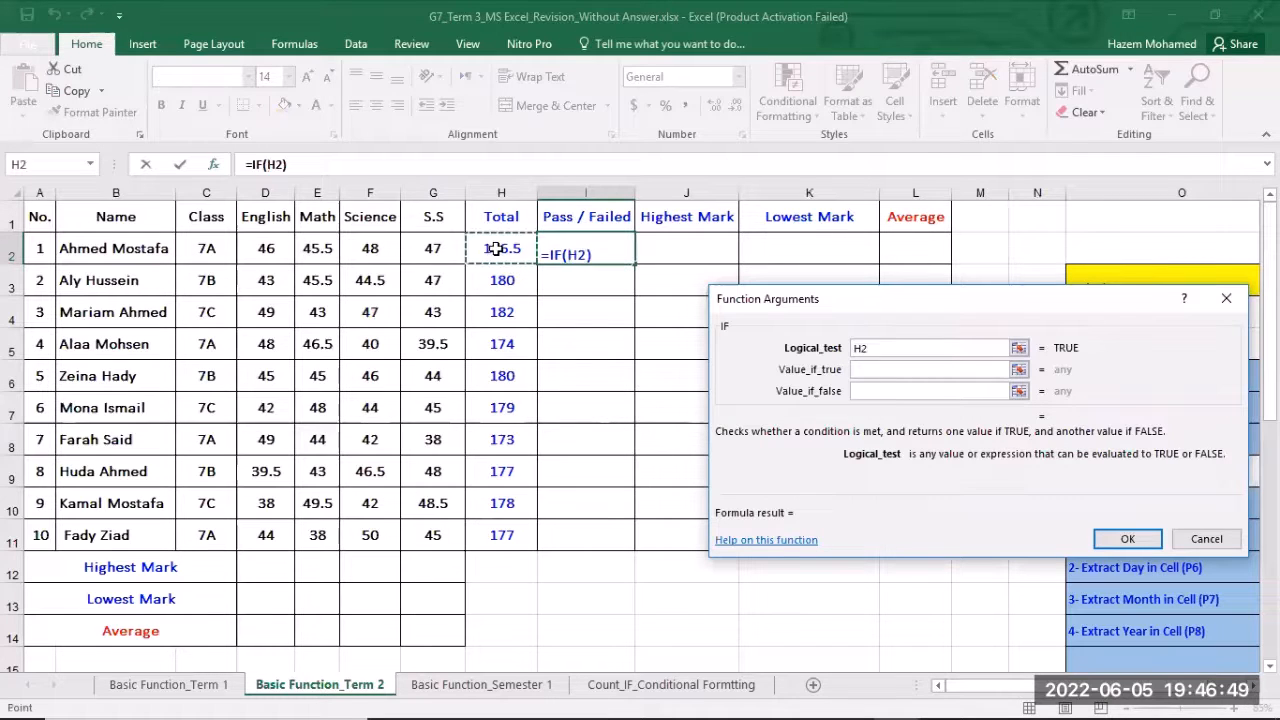
{"action": "left_click", "coordinate": [928, 350]}
{"action": "type", "text": ">="}
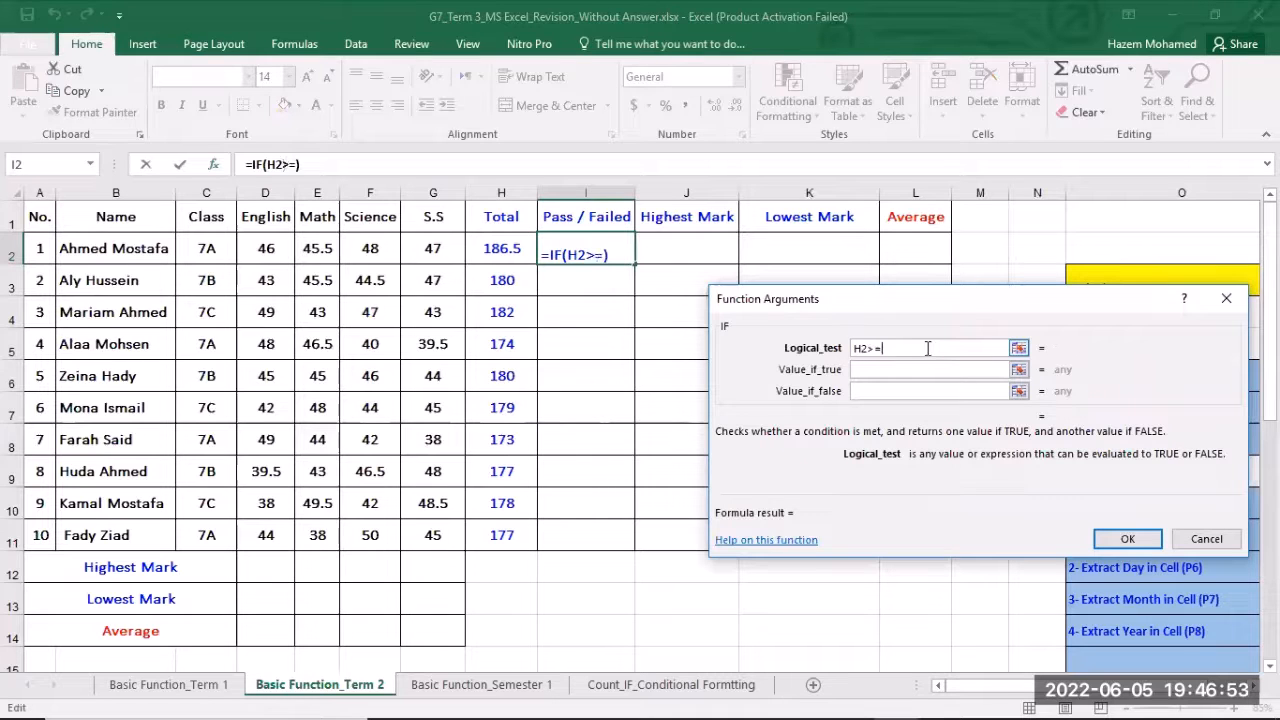
{"action": "type", "text": "175"}
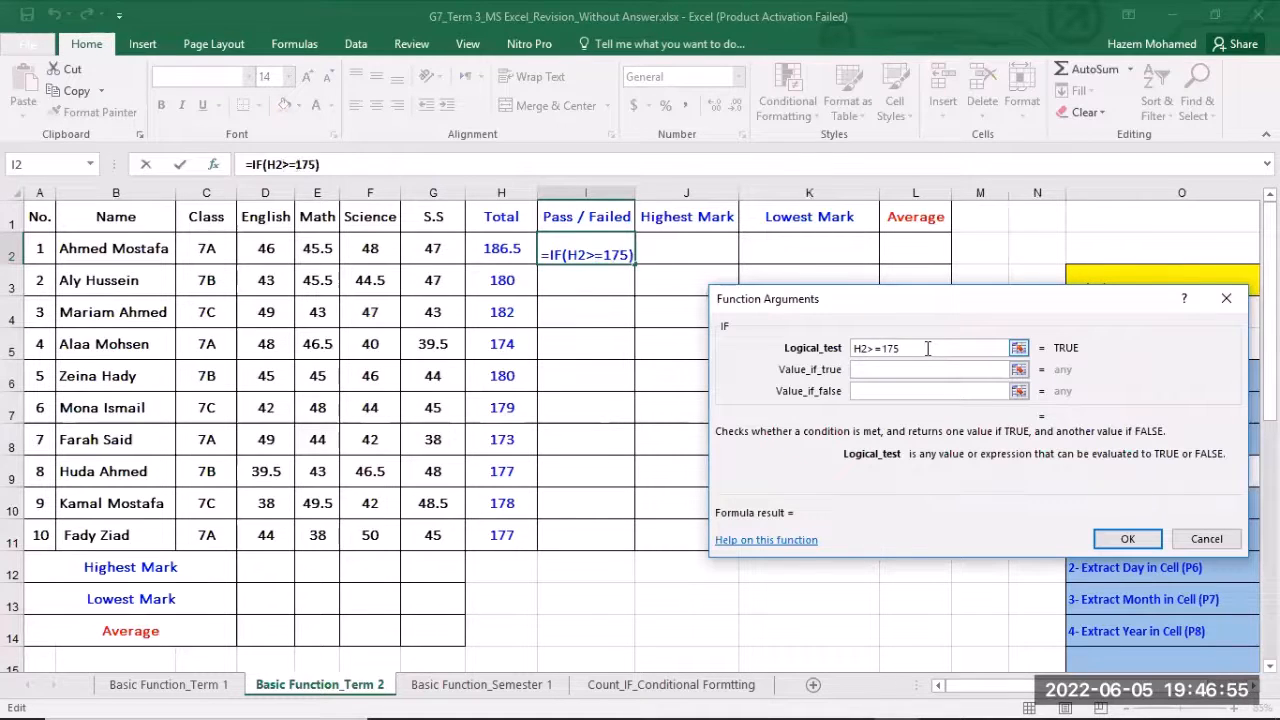
Set the IF function to return "Pass" when true and "Failed" when false, and insert it in I2.
{"action": "left_click", "coordinate": [881, 368]}
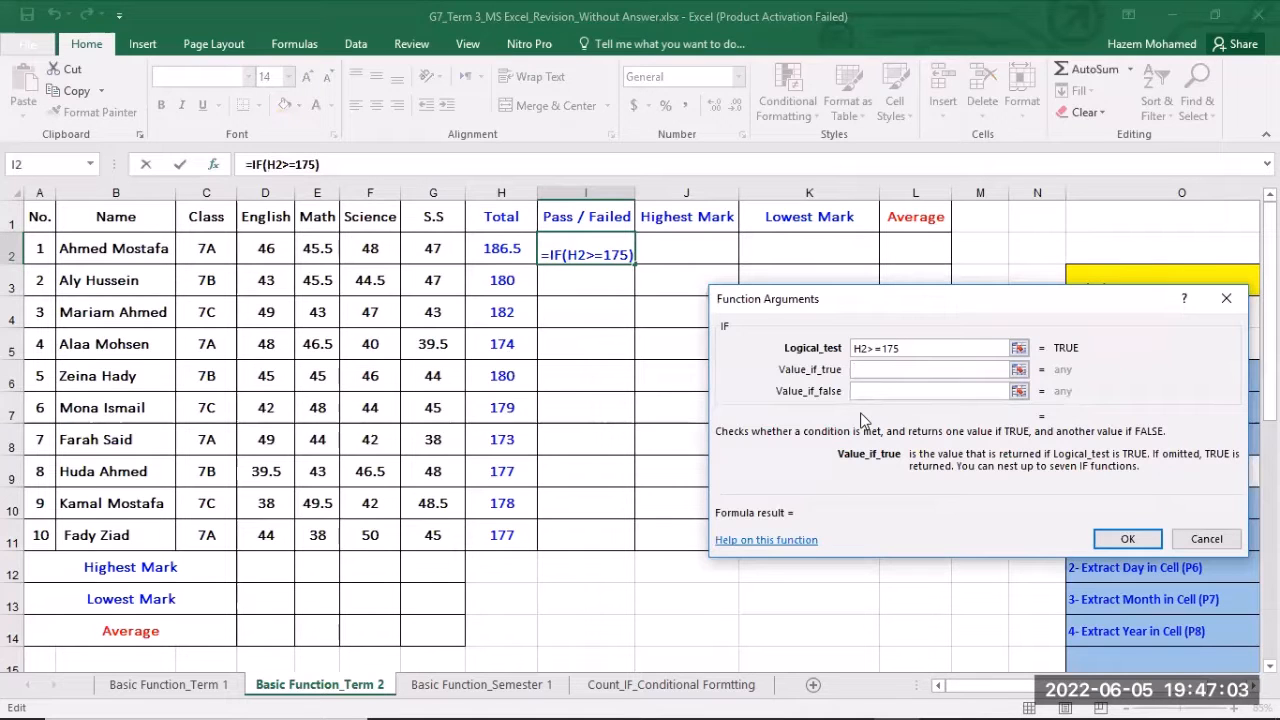
{"action": "type", "text": "Pass"}
{"action": "key", "text": "Tab"}
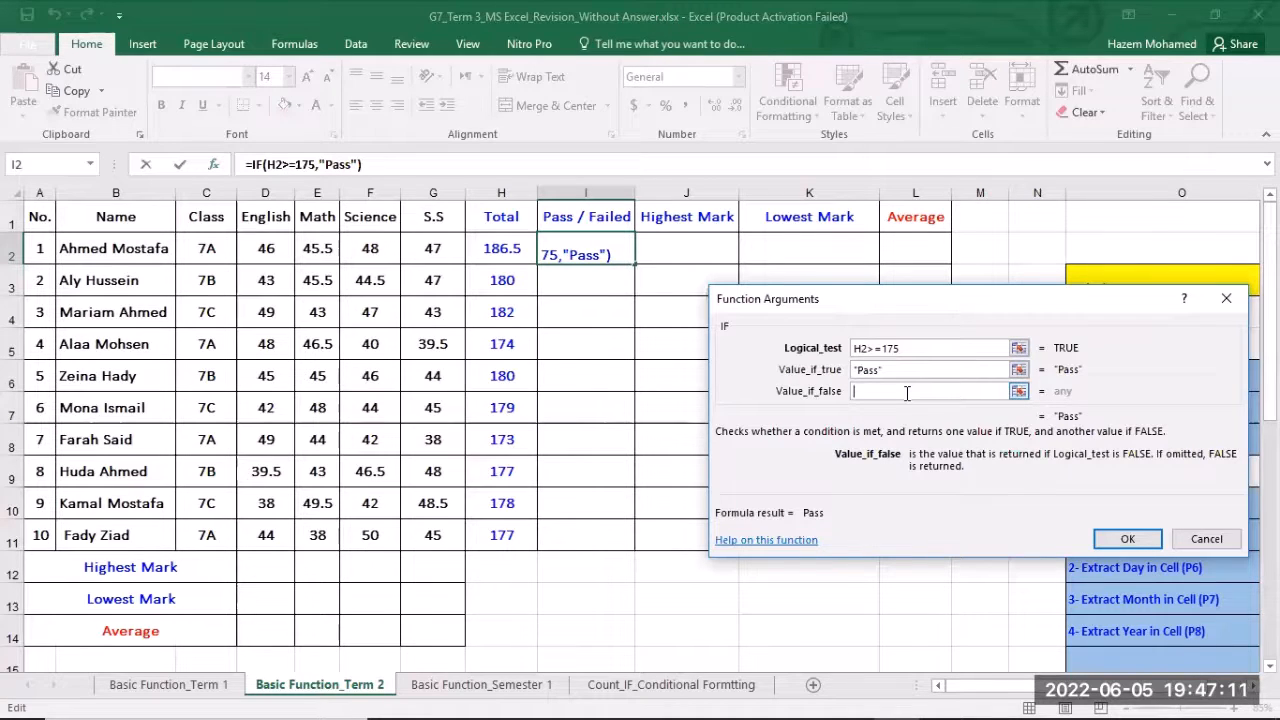
{"action": "type", "text": "failed"}
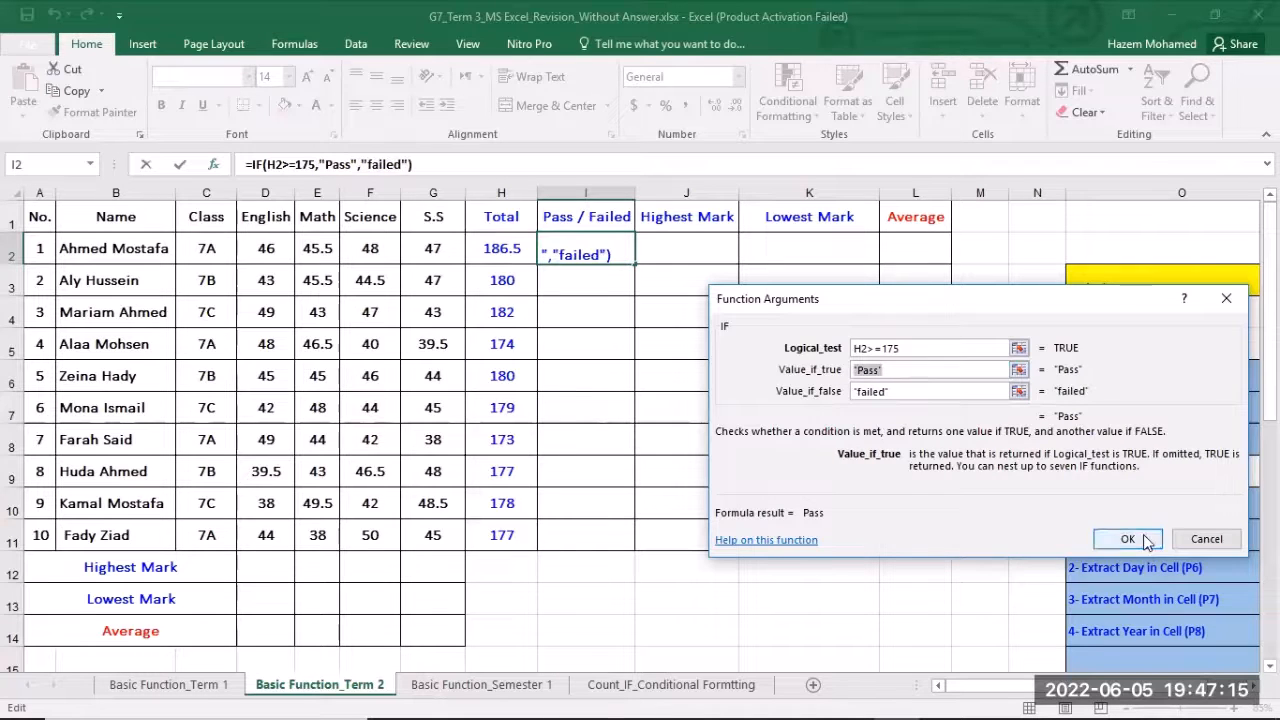
{"action": "key", "text": "Tab"}
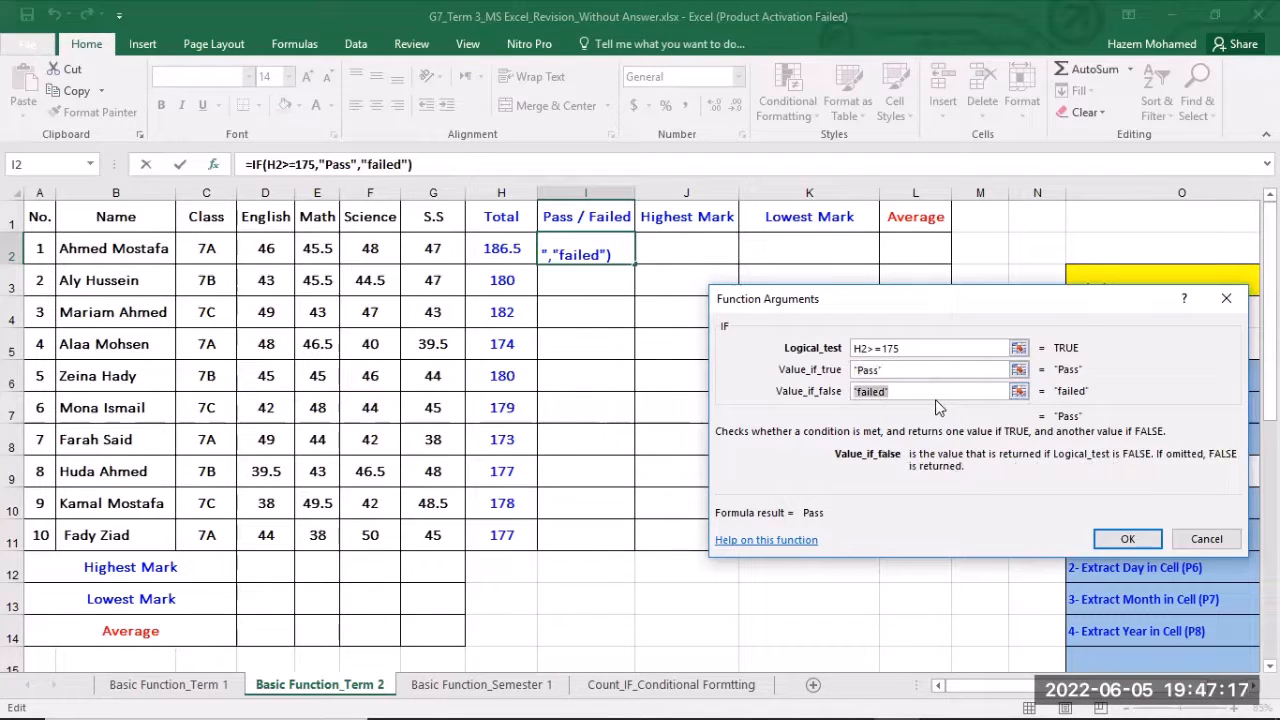
{"action": "key", "text": "Left"}
{"action": "key", "text": "Right"}
{"action": "key", "text": "Right"}
{"action": "key", "text": "Delete"}
{"action": "type", "text": "F"}
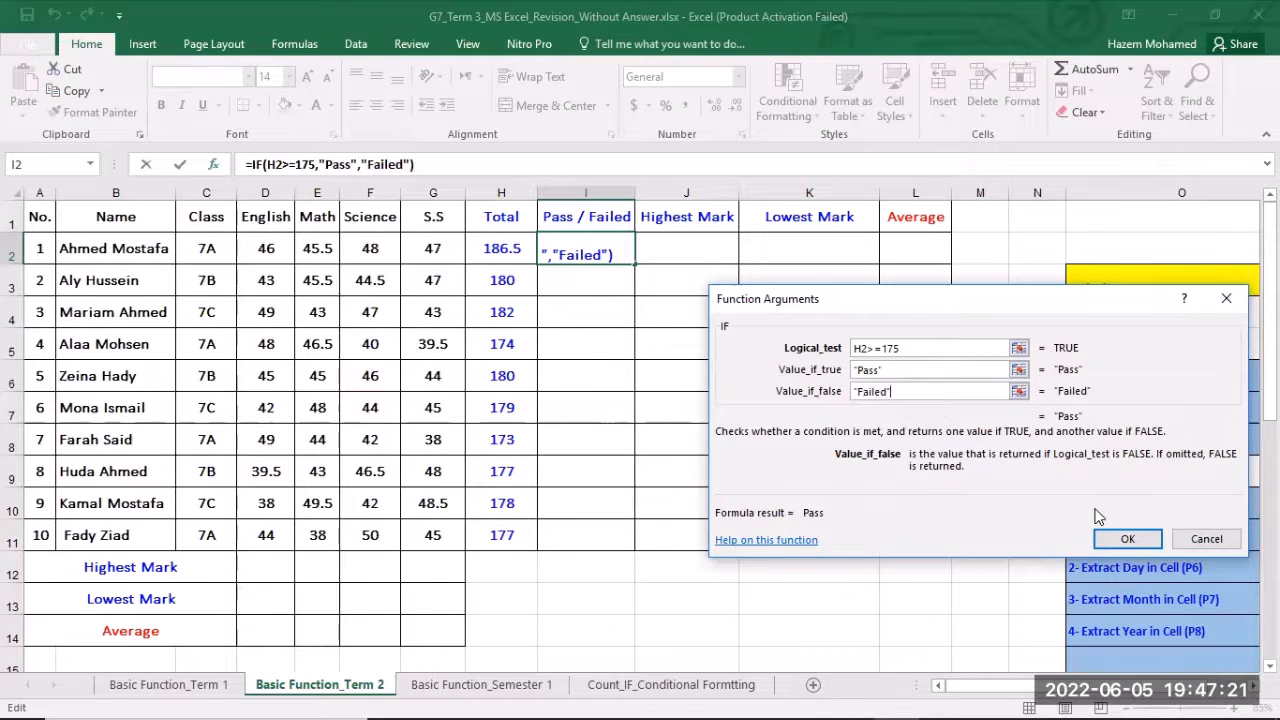
{"action": "left_click", "coordinate": [1122, 540]}
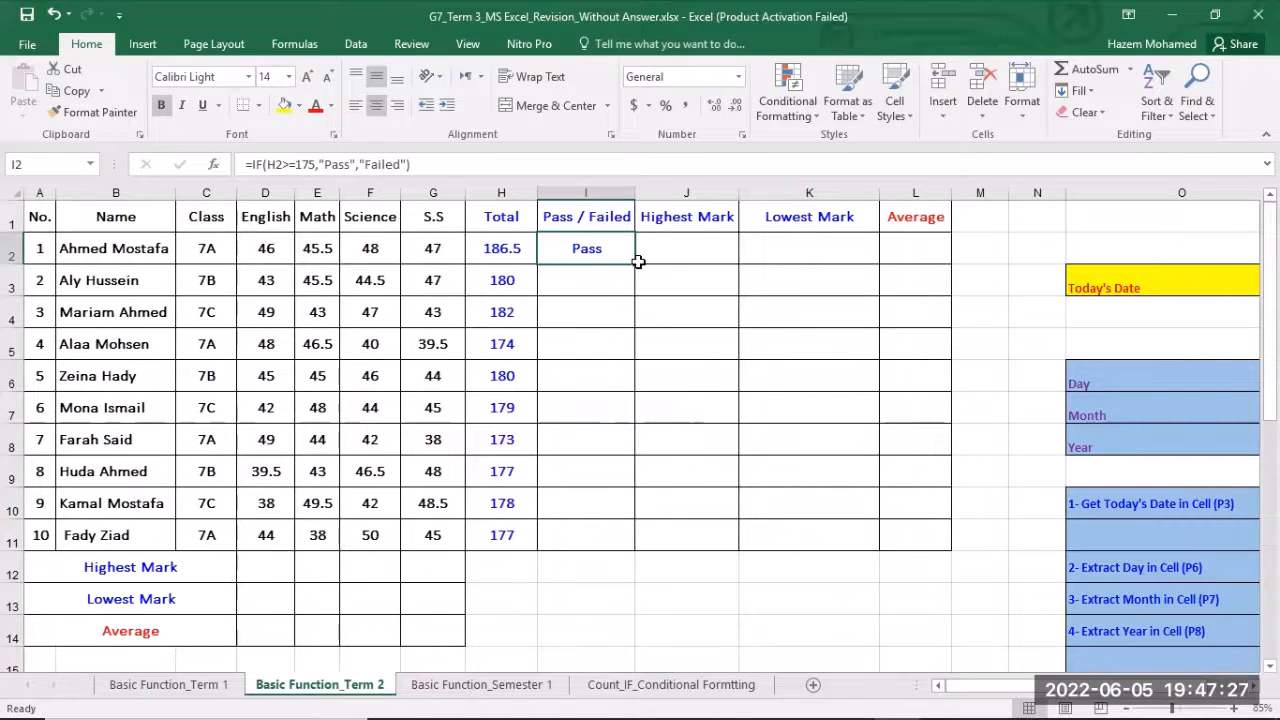
Fill the Pass / Failed formula from I2 down to I11, and check the totals in H5 and H8 against their results.
{"action": "left_click_drag", "start_coordinate": [635, 263], "coordinate": [621, 542]}
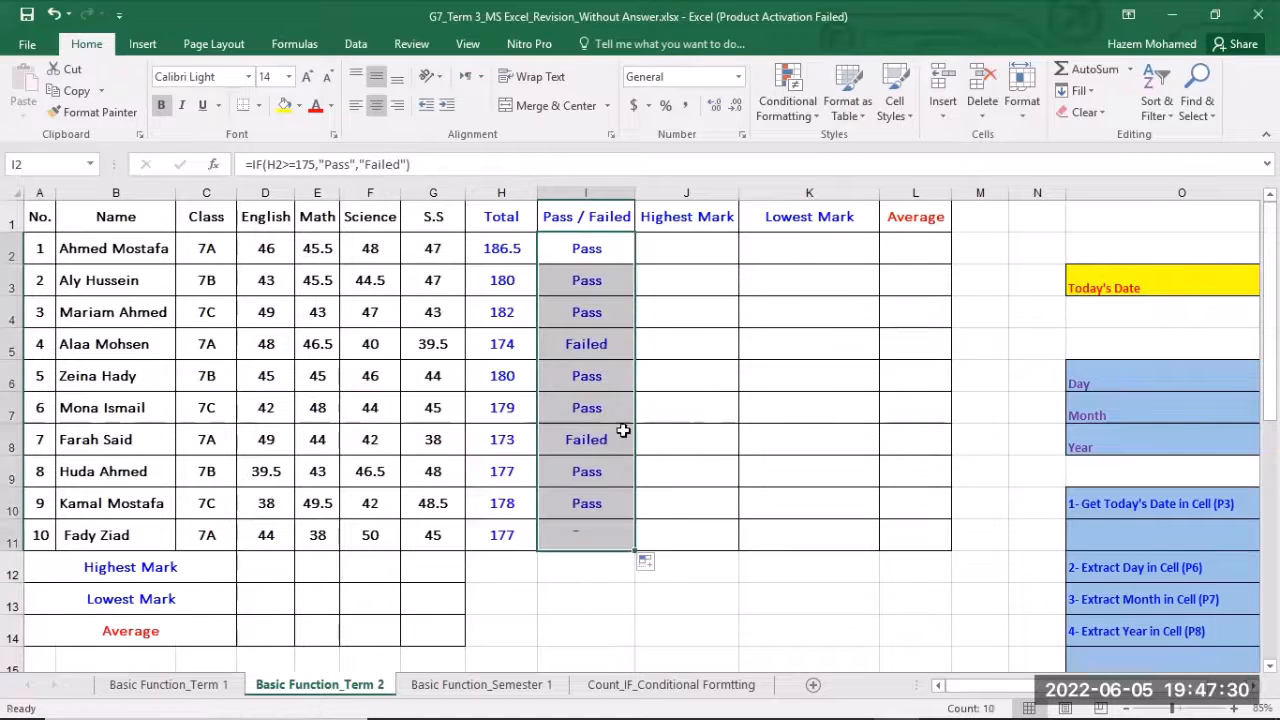
{"action": "left_click", "coordinate": [503, 345]}
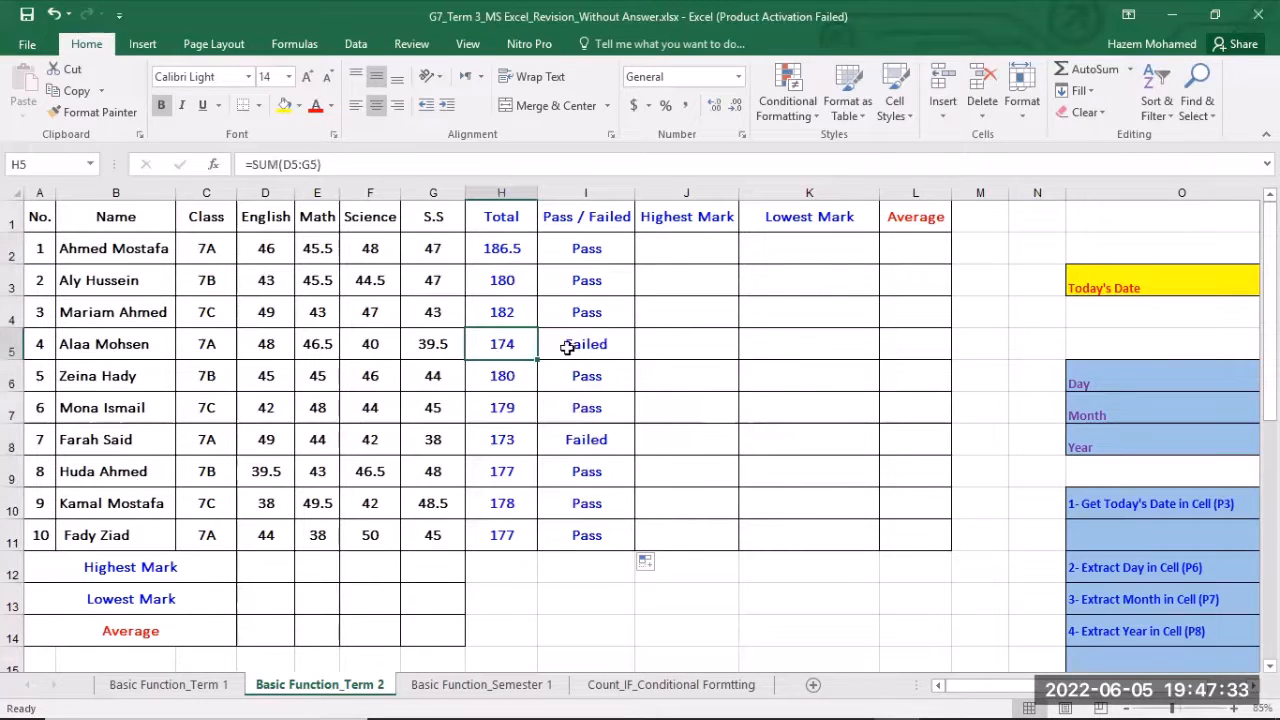
{"action": "left_click", "coordinate": [530, 449]}
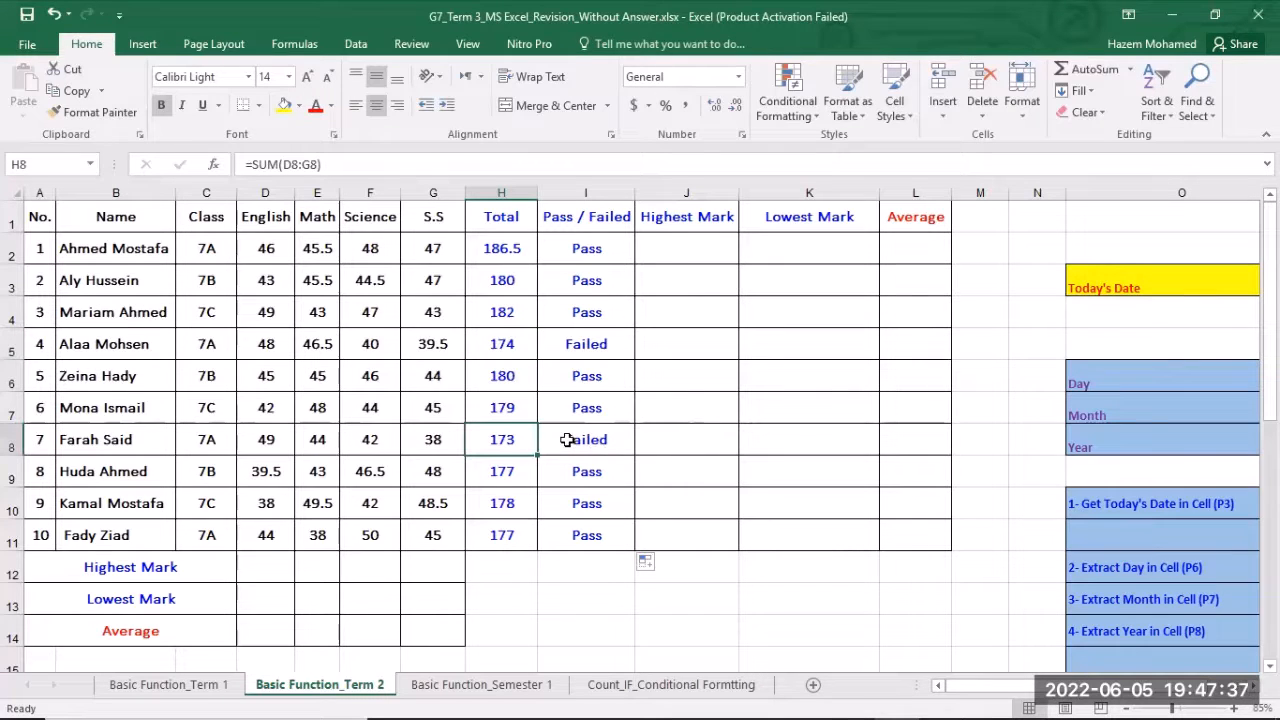
Calculate the first student's highest mark in J2 with =MAX(D2:G2) and fill the formula down to J11.
{"action": "left_click", "coordinate": [685, 252]}
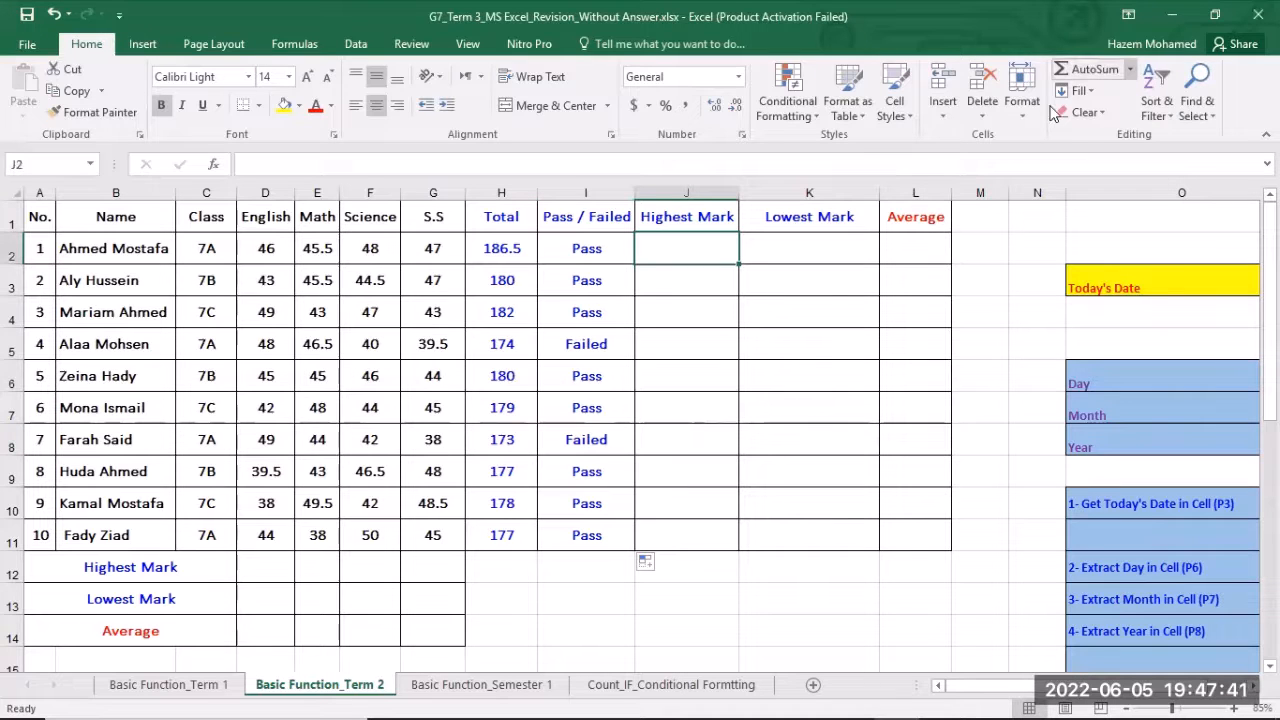
{"action": "left_click", "coordinate": [1130, 69]}
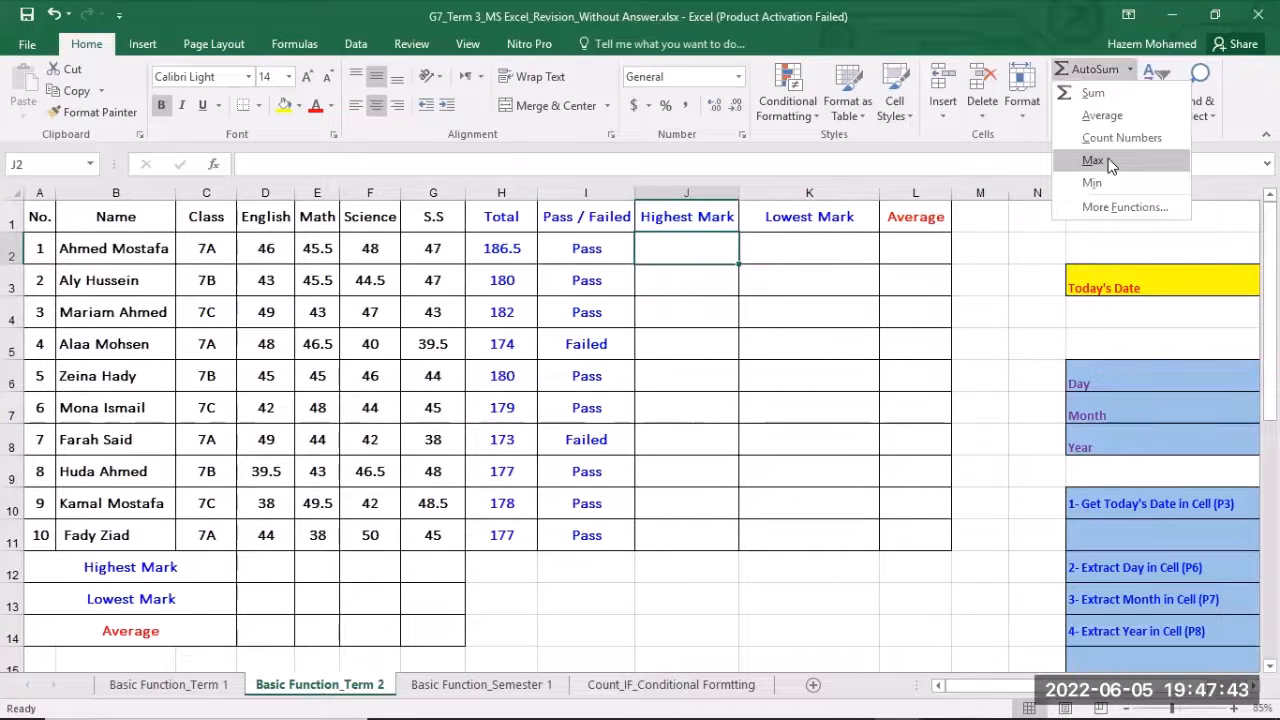
{"action": "left_click", "coordinate": [1110, 163]}
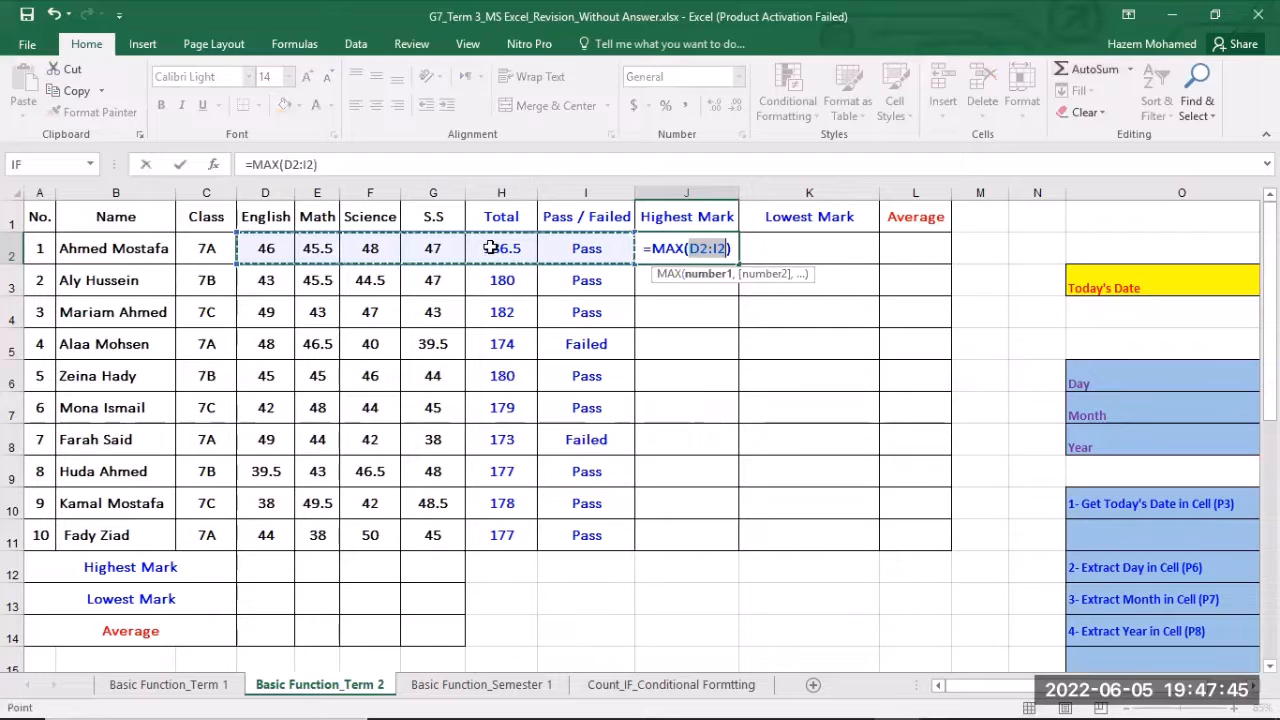
{"action": "left_click", "coordinate": [258, 249]}
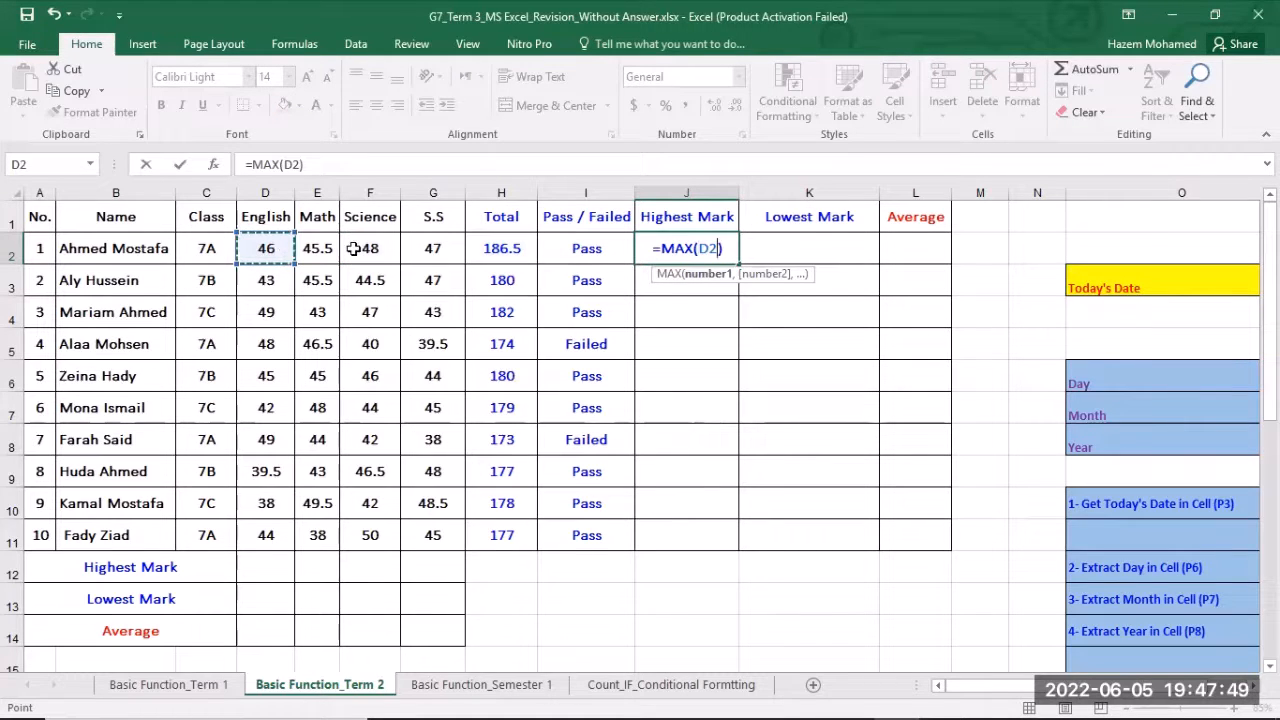
{"action": "left_click", "coordinate": [418, 249], "text": "shift"}
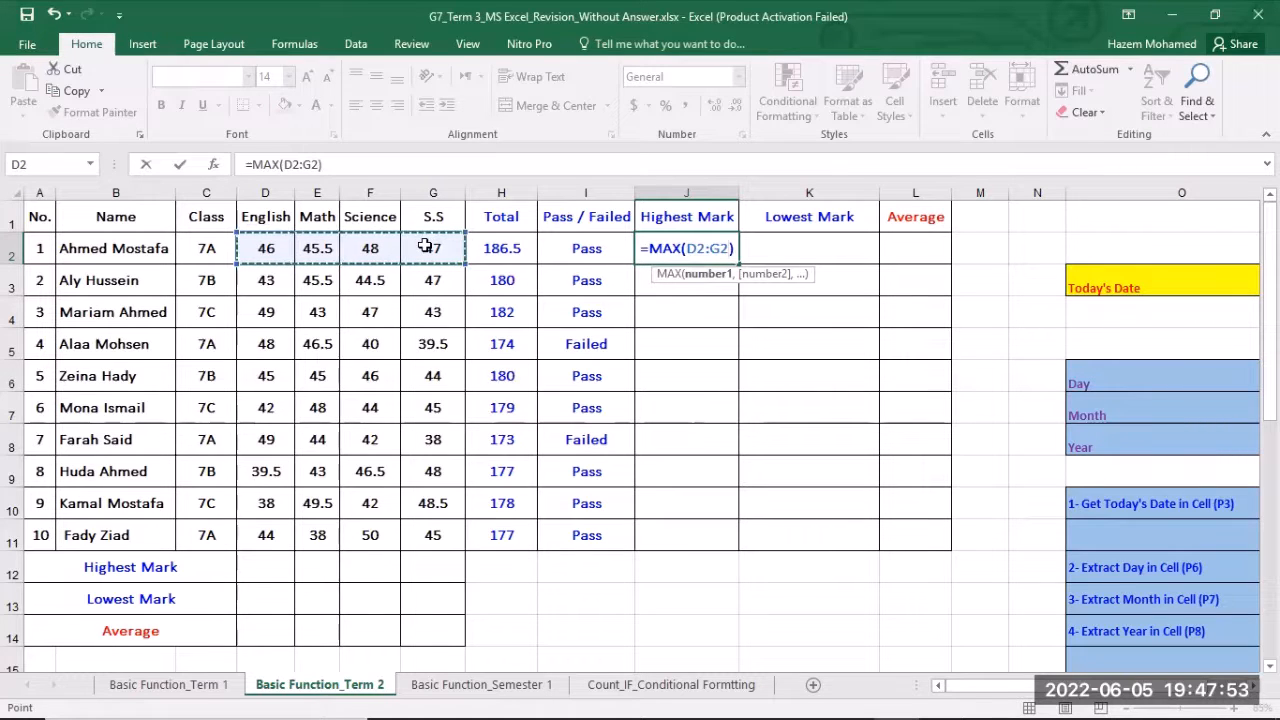
{"action": "key", "text": "Return"}
{"action": "left_click", "coordinate": [700, 248]}
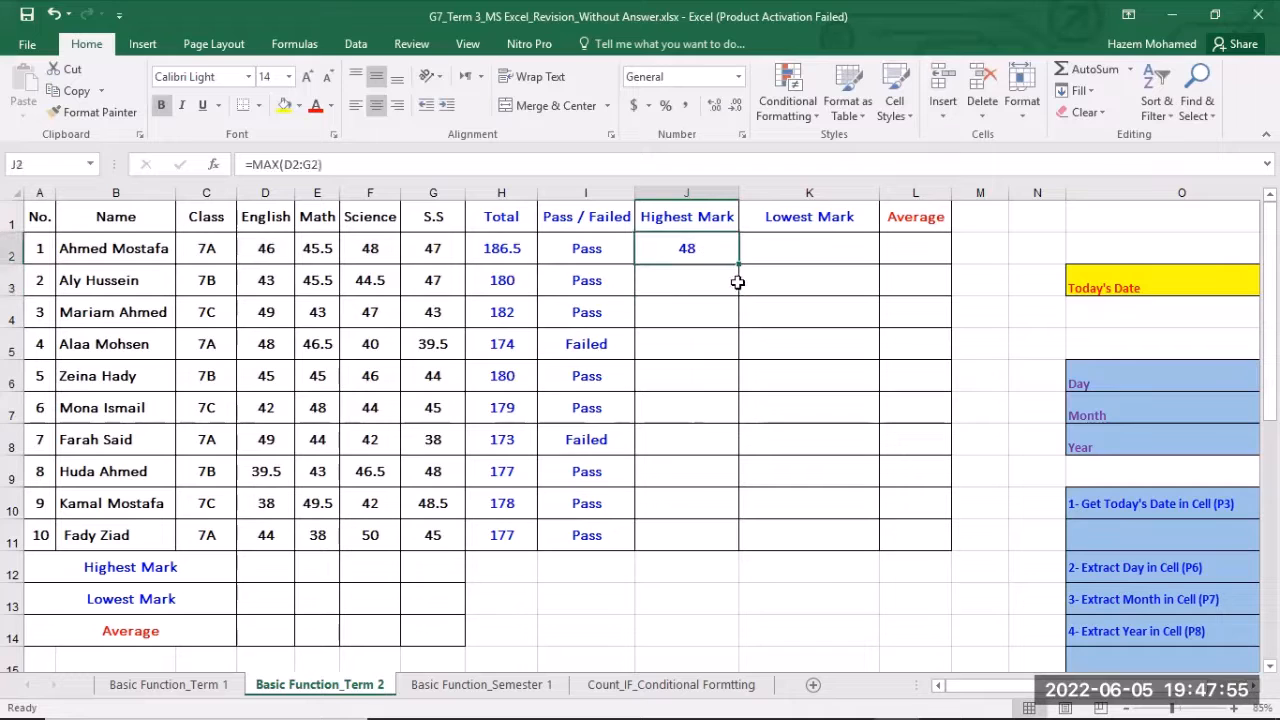
{"action": "left_click_drag", "start_coordinate": [742, 264], "coordinate": [738, 546]}
Calculate the first student's lowest mark in K2 with =MIN(D2:G2) and fill the formula down to K11.
{"action": "left_click", "coordinate": [809, 247]}
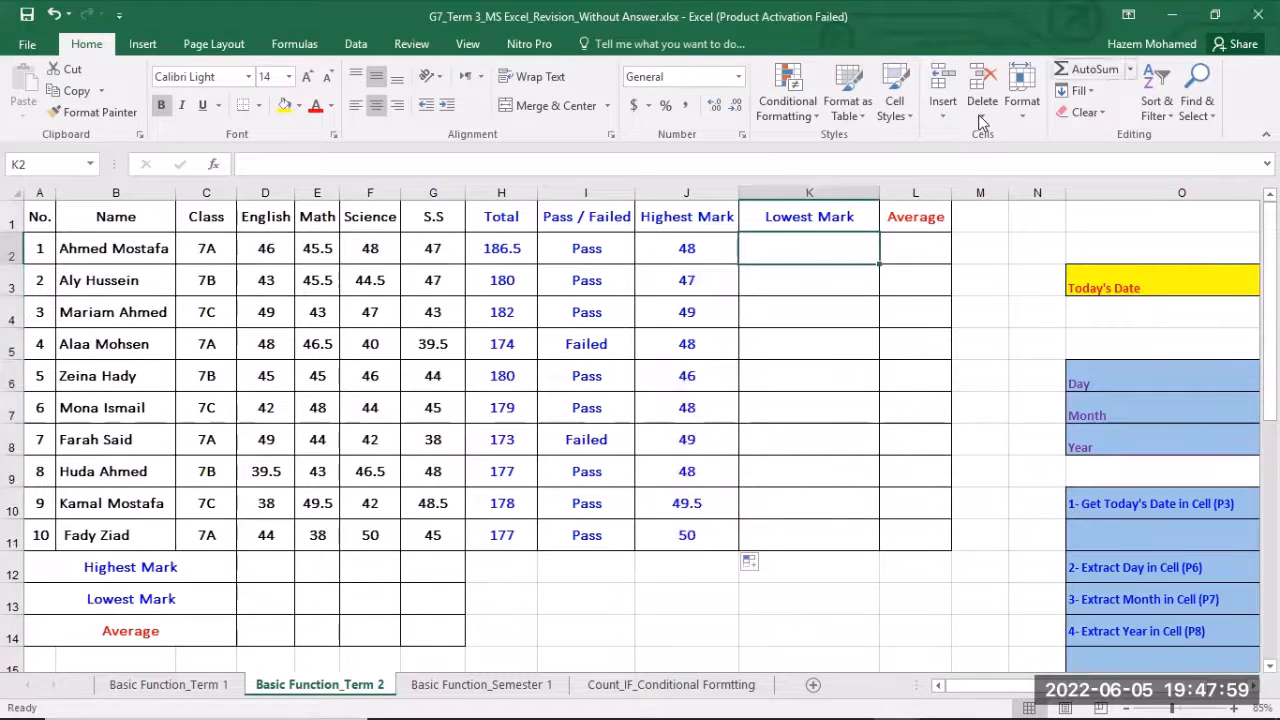
{"action": "left_click", "coordinate": [1130, 69]}
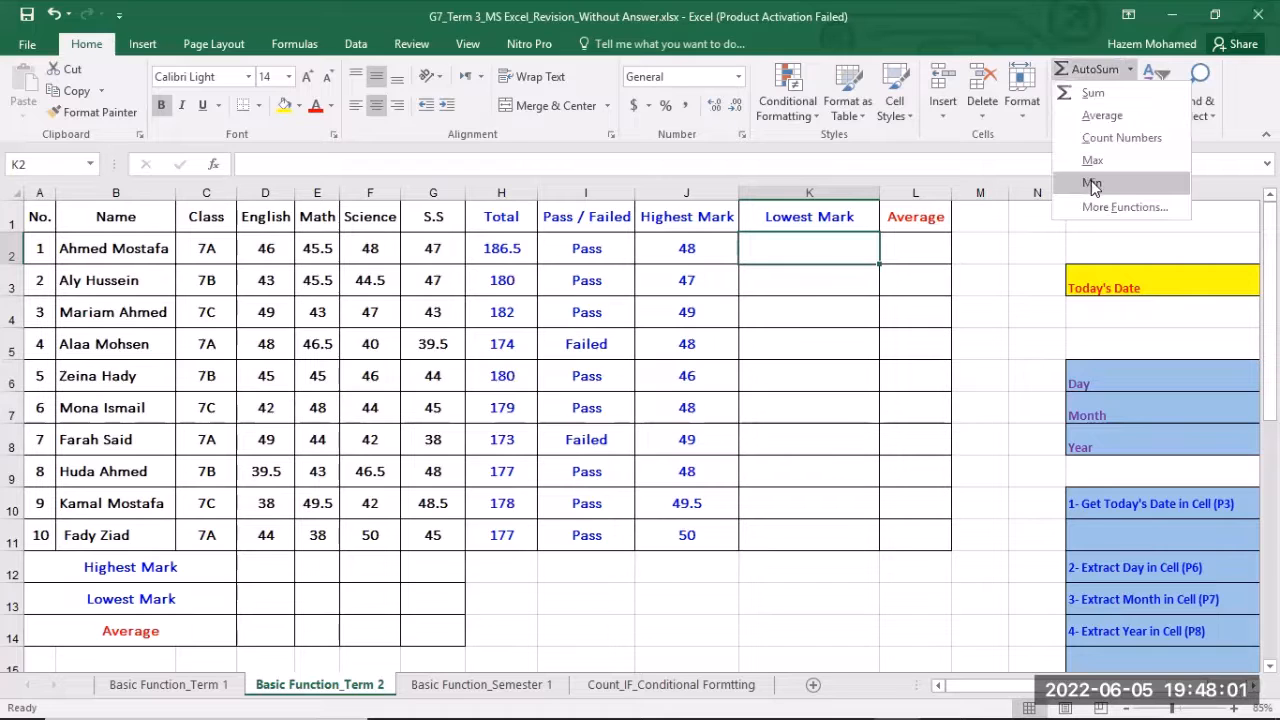
{"action": "left_click", "coordinate": [258, 246]}
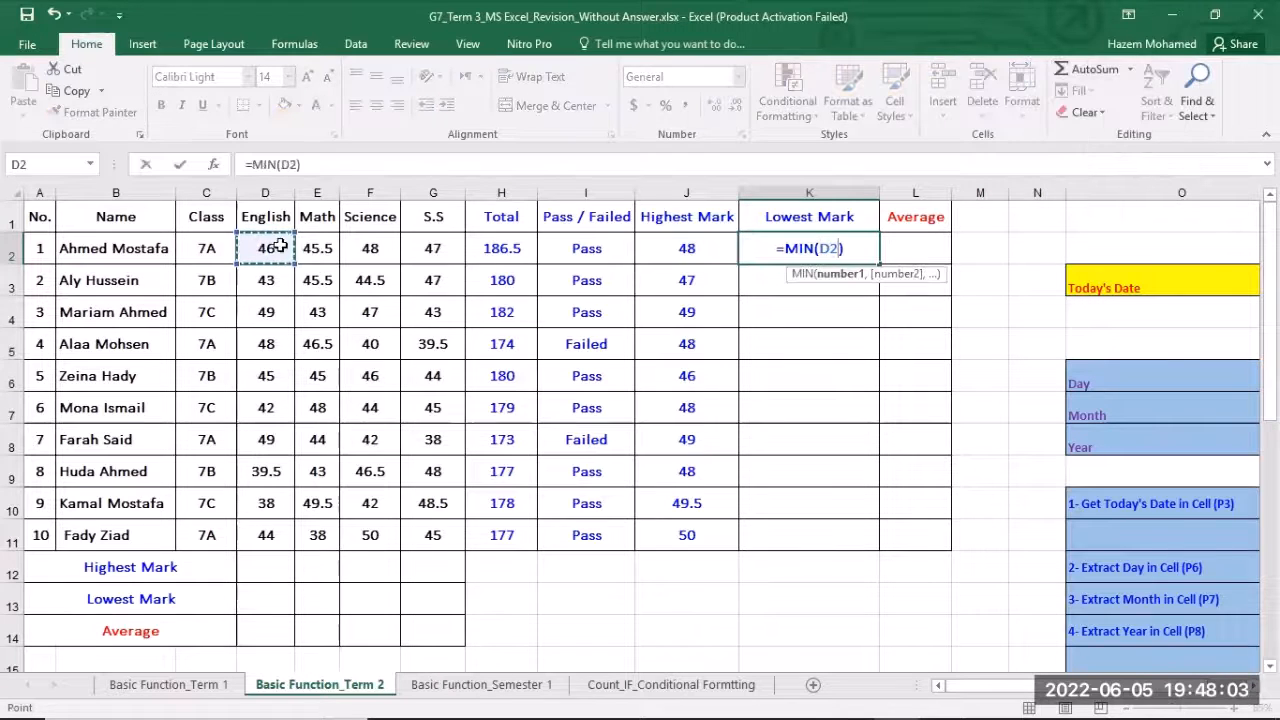
{"action": "left_click", "coordinate": [428, 250], "text": "shift"}
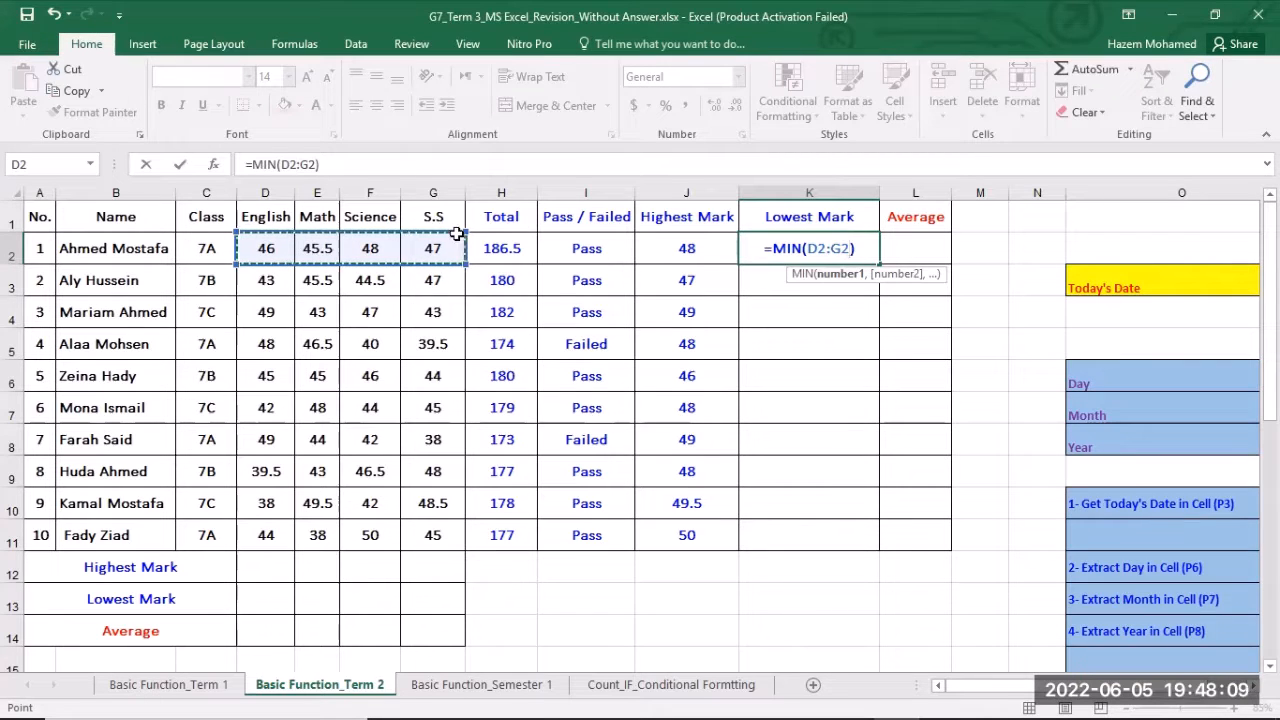
{"action": "left_click", "coordinate": [851, 248]}
{"action": "left_click_drag", "start_coordinate": [878, 265], "coordinate": [851, 539]}
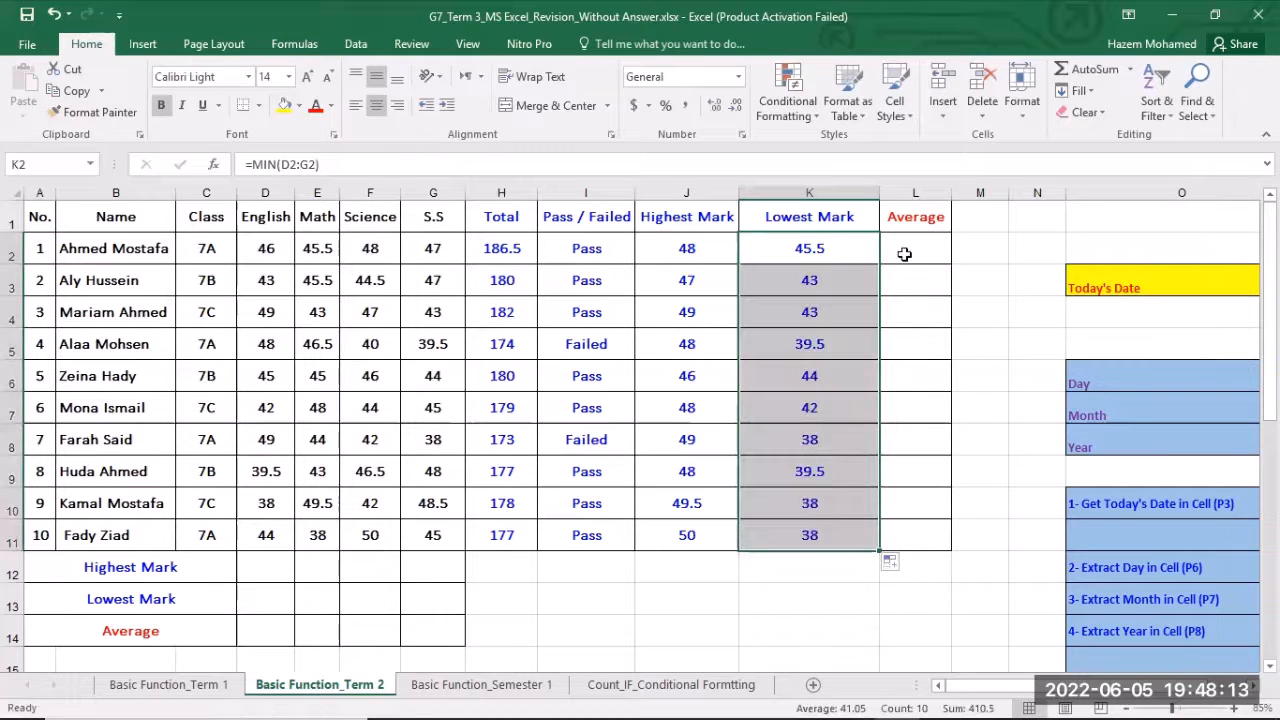
Calculate the first student's average mark in L2 with =AVERAGE(D2:G2) and fill the formula down to L11.
{"action": "left_click", "coordinate": [904, 254]}
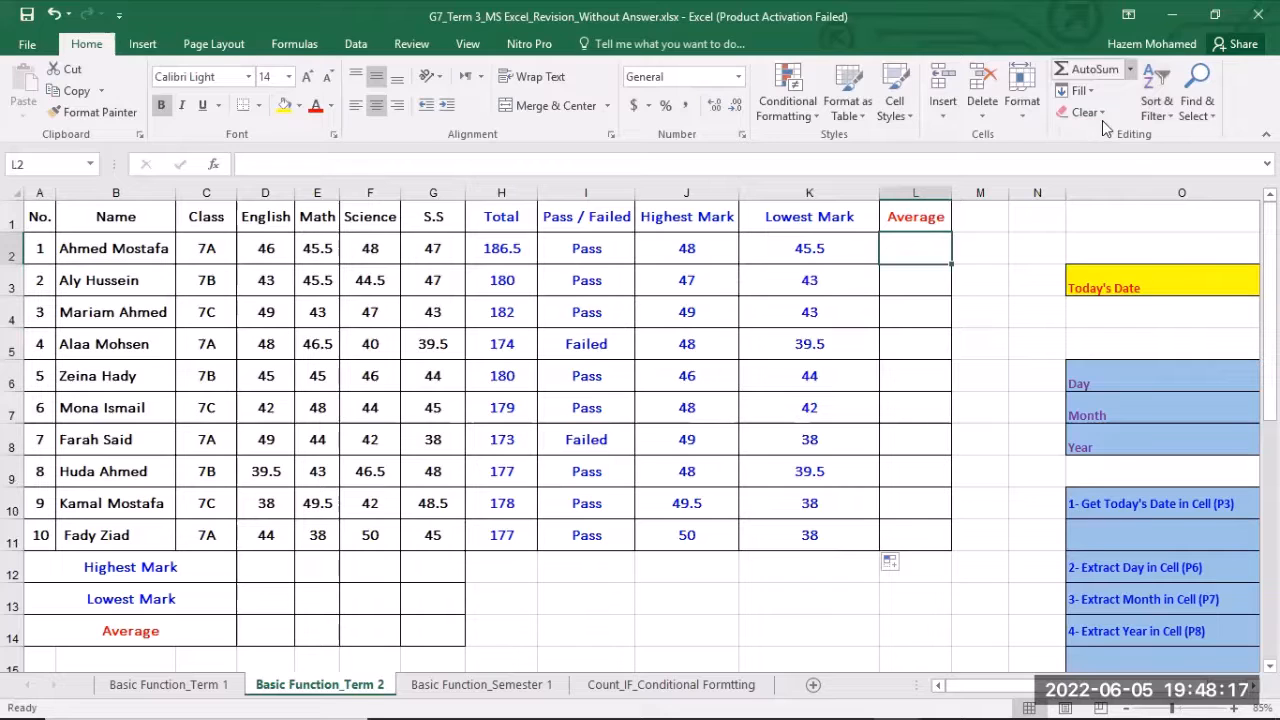
{"action": "left_click", "coordinate": [1104, 123]}
{"action": "left_click_drag", "start_coordinate": [274, 248], "coordinate": [415, 249]}
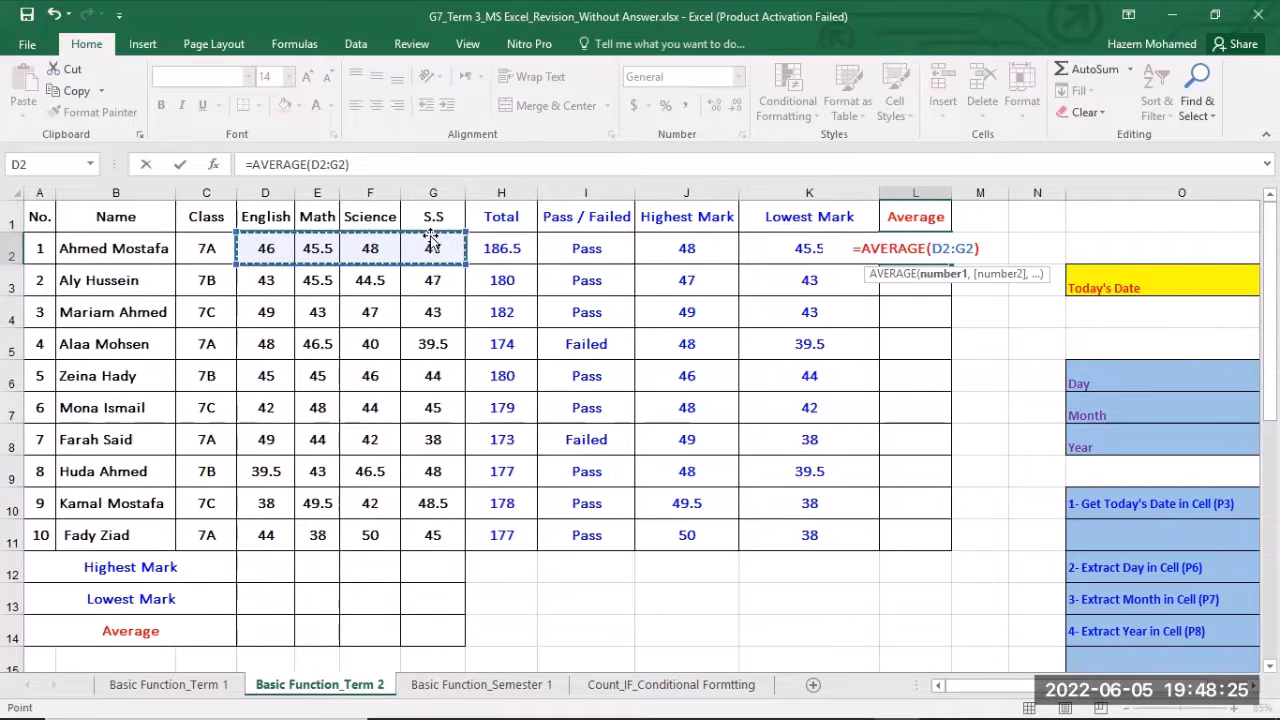
{"action": "left_click", "coordinate": [920, 248]}
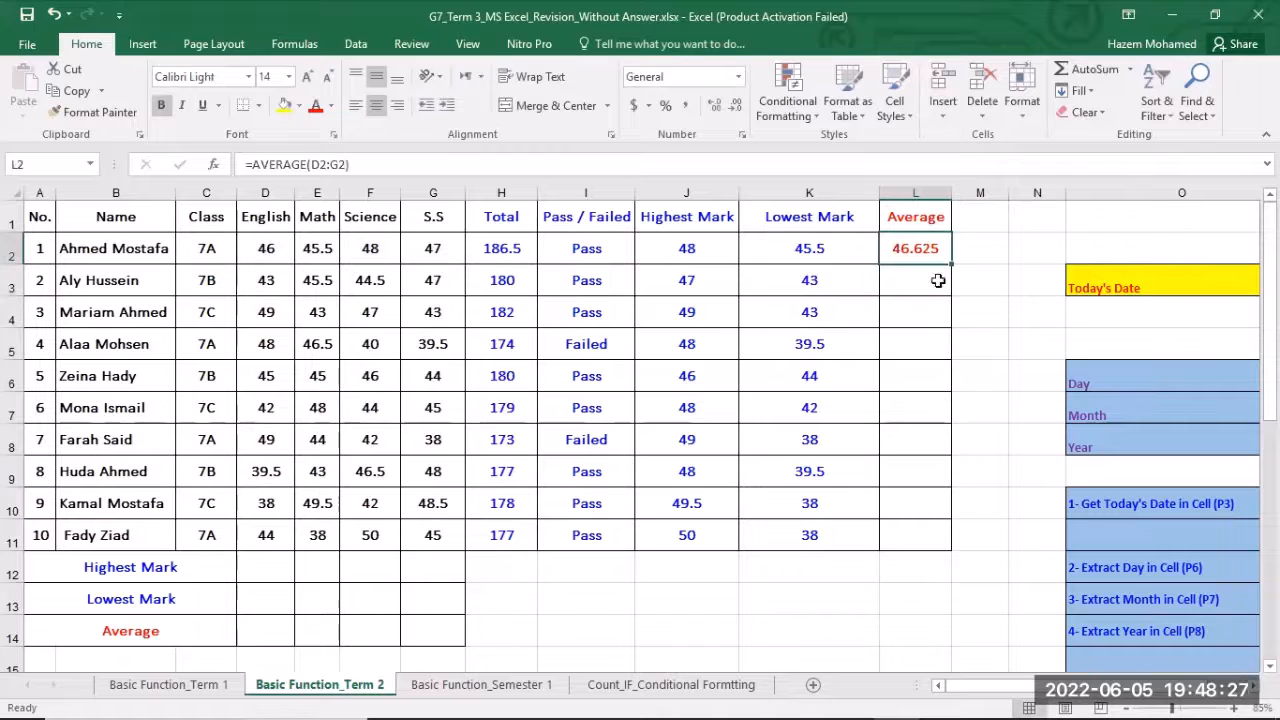
{"action": "left_click_drag", "start_coordinate": [949, 266], "coordinate": [921, 543]}
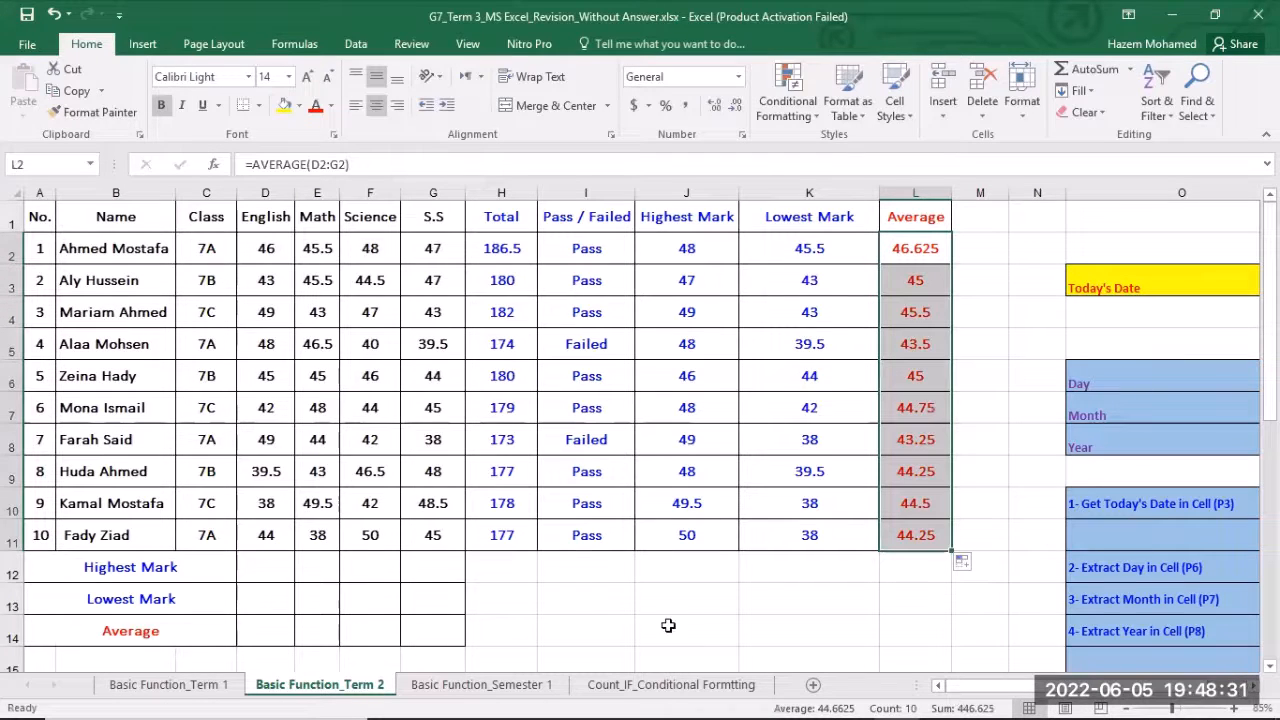
Calculate the highest English mark in D12 with =MAX(D2:D11) and fill the formula across to G12.
{"action": "left_click", "coordinate": [252, 567]}
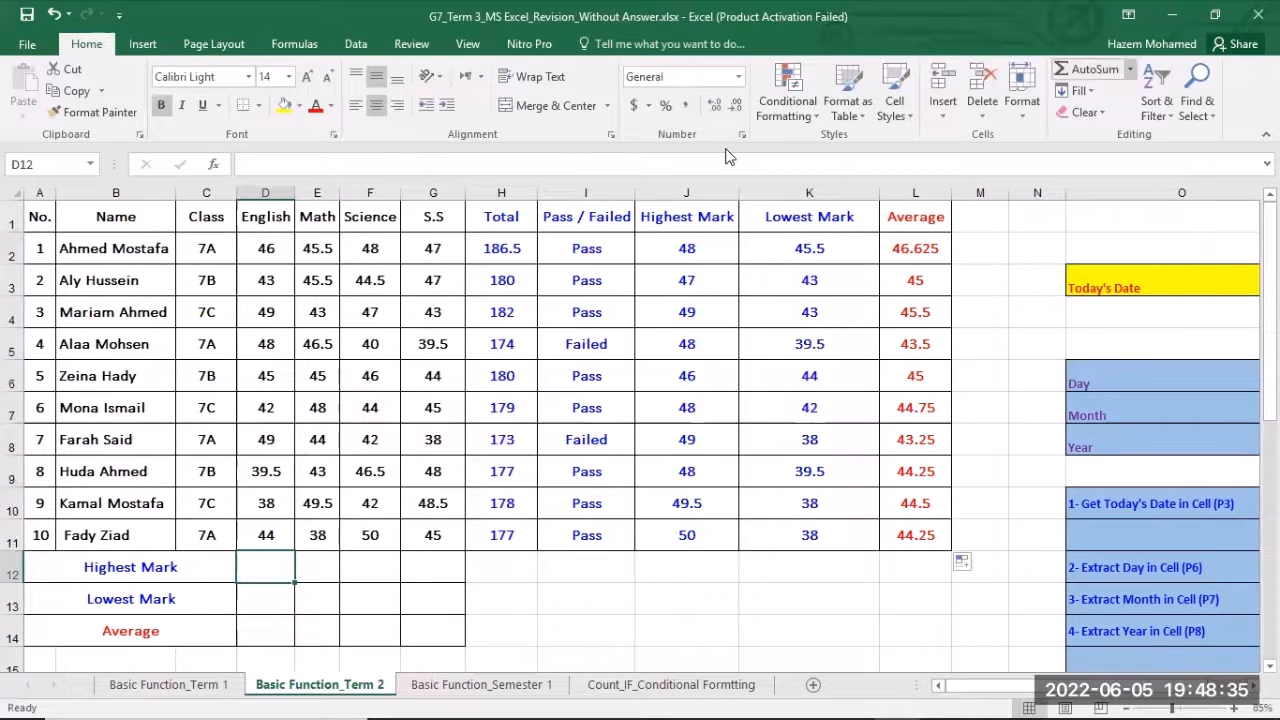
{"action": "left_click", "coordinate": [1130, 69]}
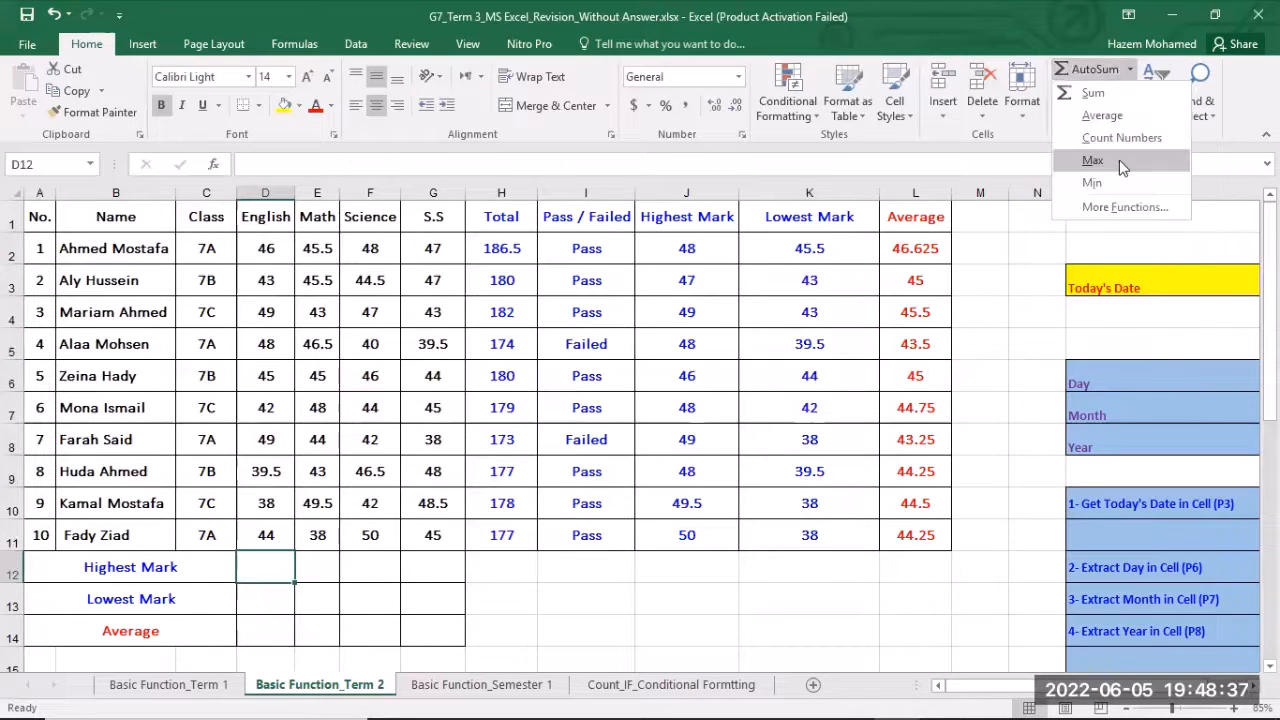
{"action": "left_click", "coordinate": [1092, 160]}
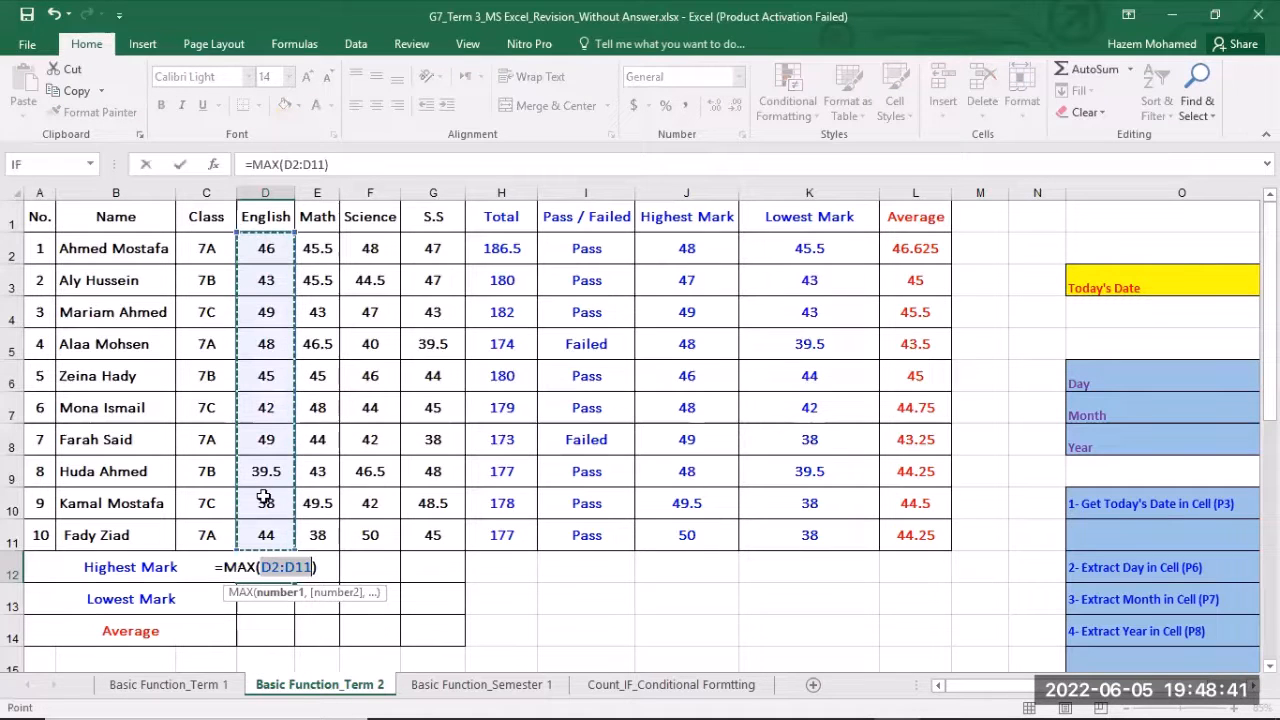
{"action": "left_click_drag", "start_coordinate": [265, 250], "coordinate": [264, 540]}
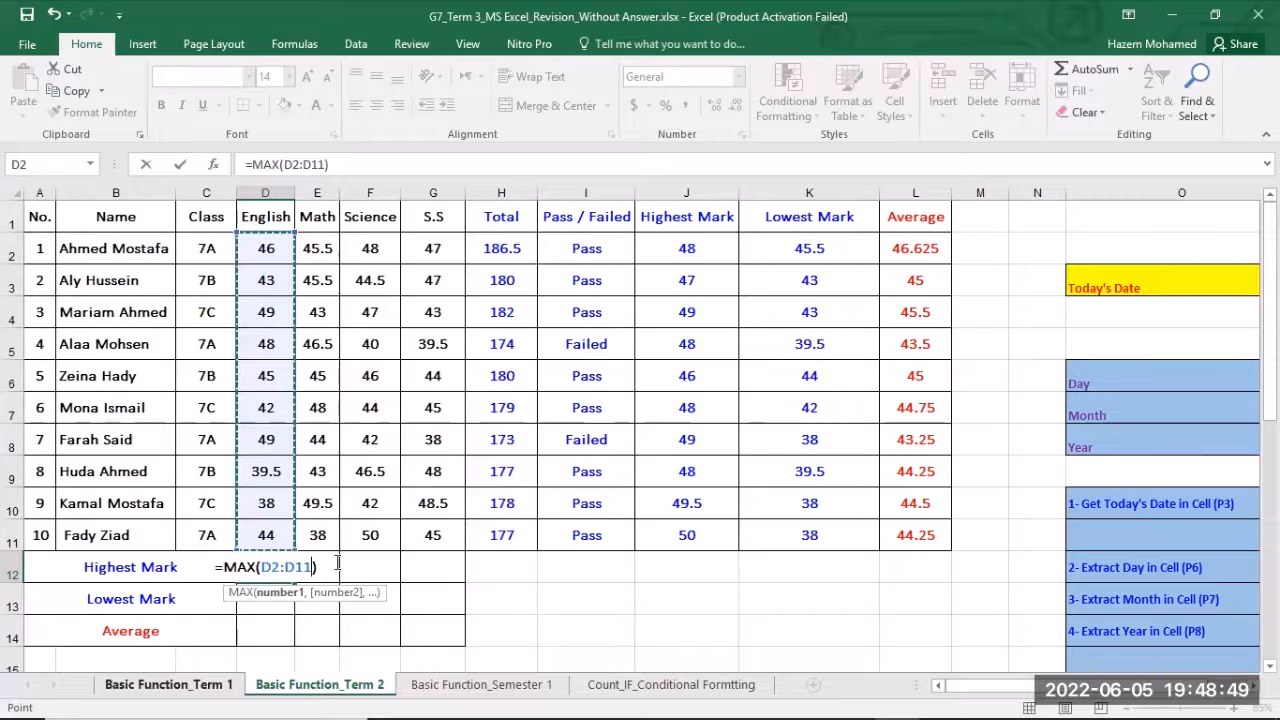
{"action": "key", "text": "Return"}
{"action": "left_click", "coordinate": [282, 570]}
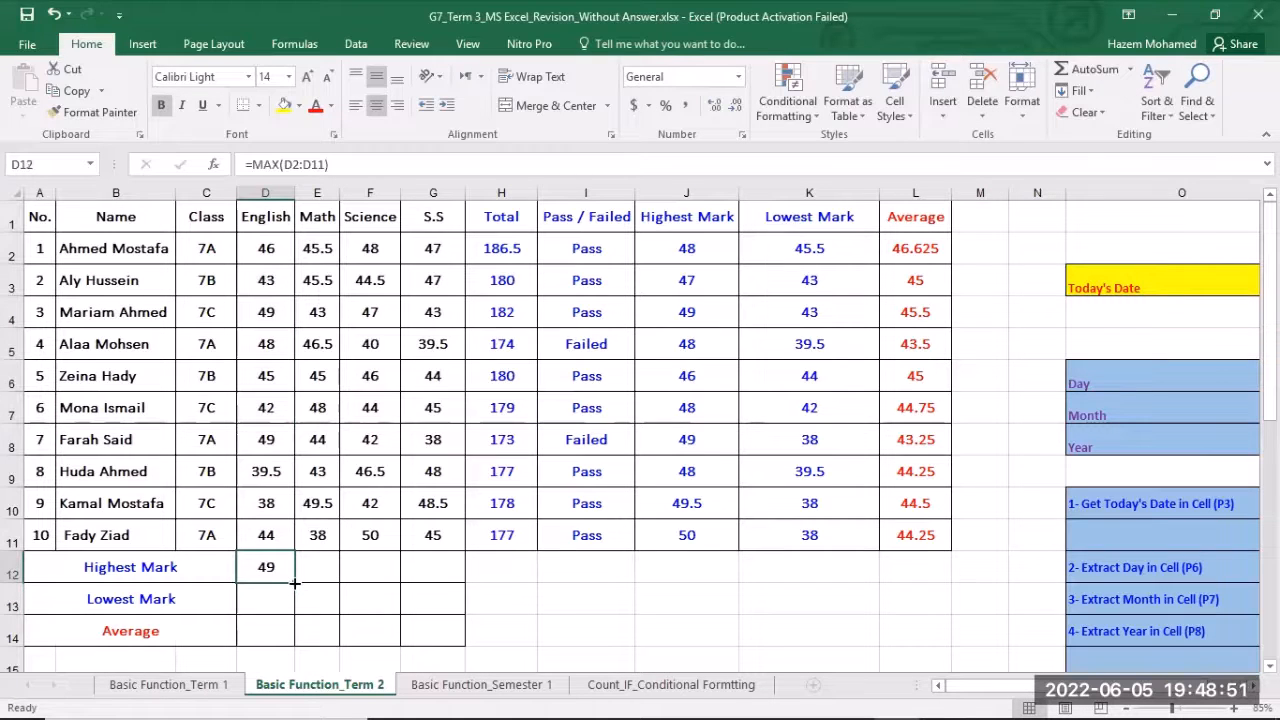
{"action": "left_click_drag", "start_coordinate": [295, 582], "coordinate": [462, 586]}
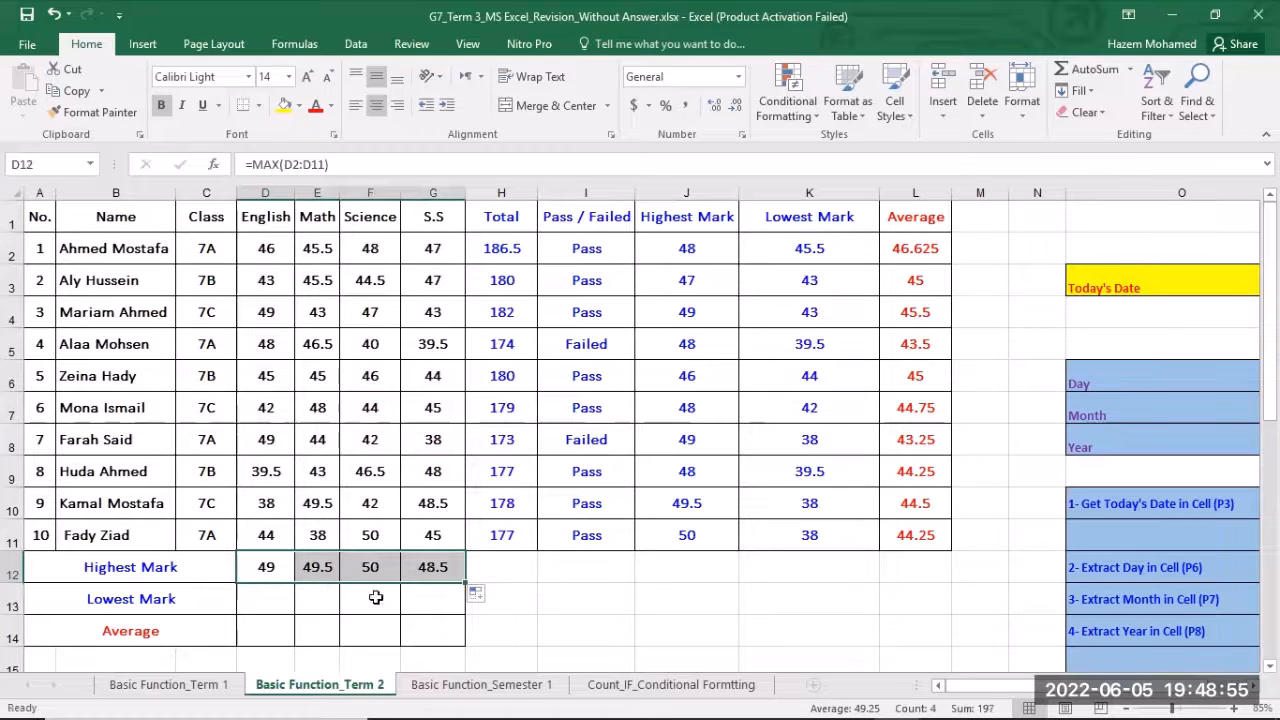
Calculate the lowest English mark in D13 with =MIN(D2:D11) and fill the formula across to G13.
{"action": "left_click", "coordinate": [277, 600]}
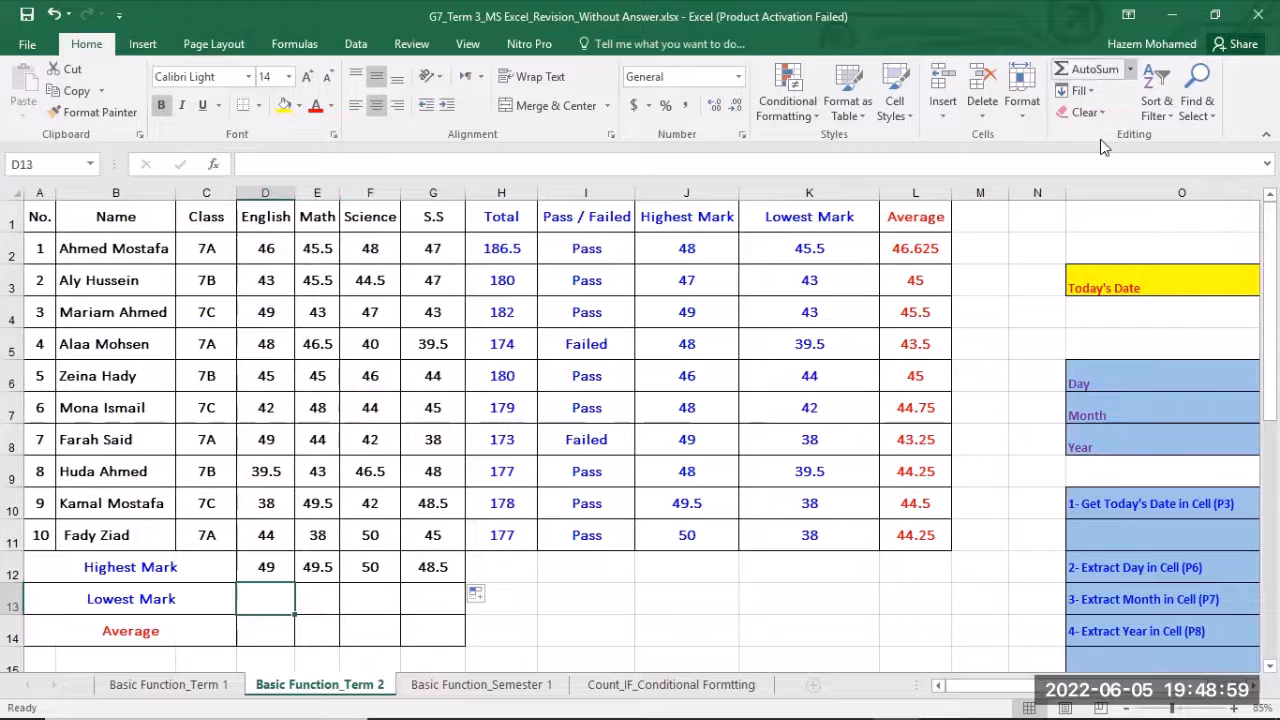
{"action": "left_click", "coordinate": [1130, 69]}
{"action": "left_click", "coordinate": [1088, 183]}
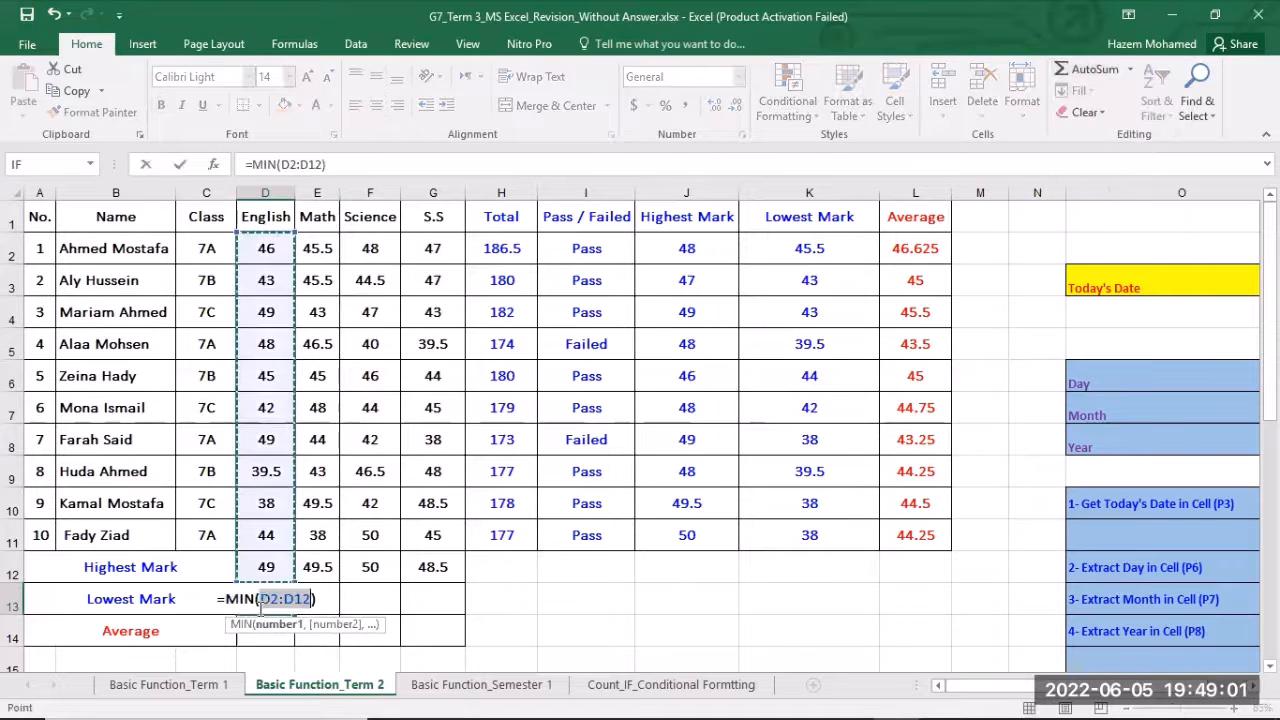
{"action": "left_click_drag", "start_coordinate": [260, 250], "coordinate": [264, 526]}
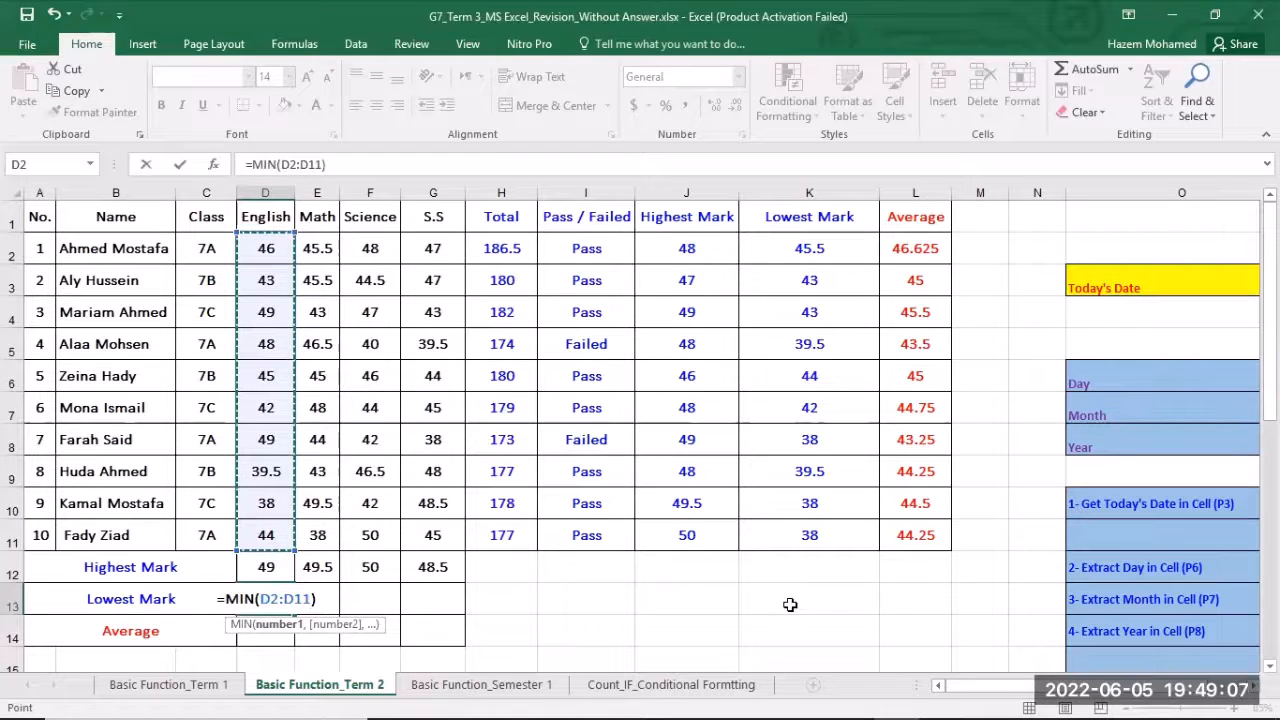
{"action": "key", "text": "Return"}
{"action": "left_click", "coordinate": [267, 604]}
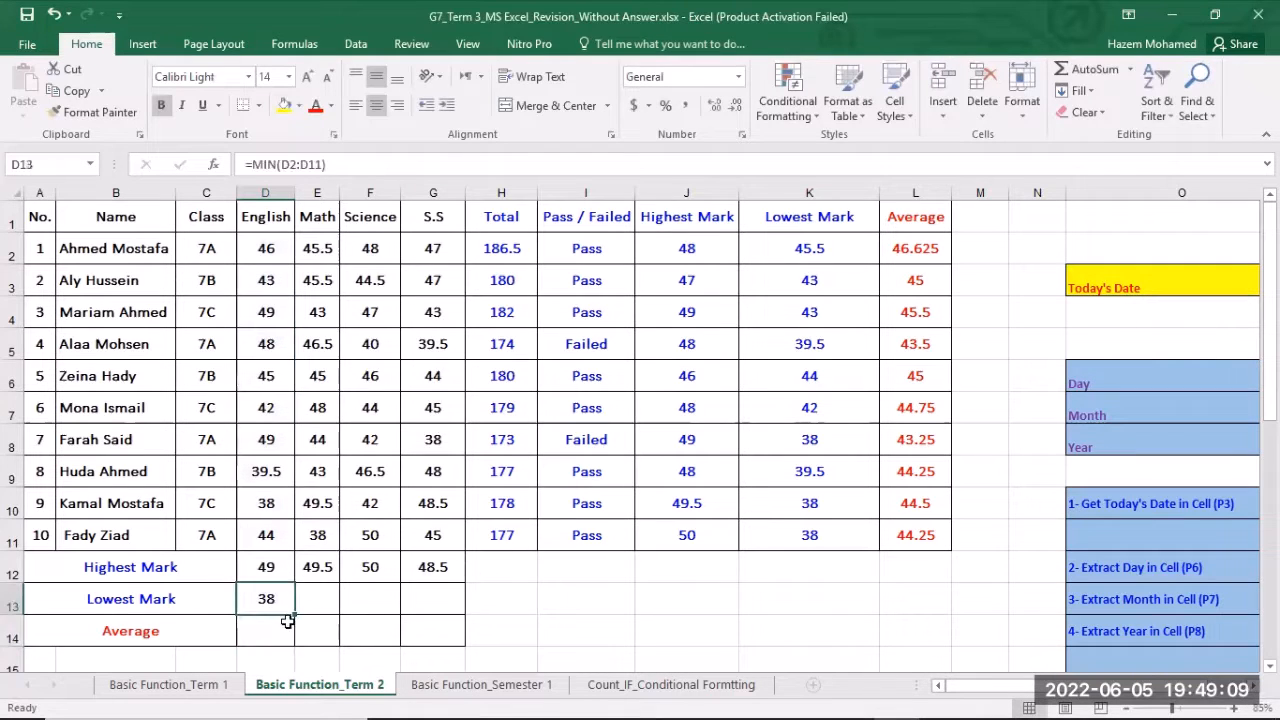
{"action": "left_click_drag", "start_coordinate": [294, 613], "coordinate": [446, 608]}
Calculate the average English mark in D14 with =AVERAGE(D2:D11) and fill the formula across to G14.
{"action": "left_click", "coordinate": [248, 628]}
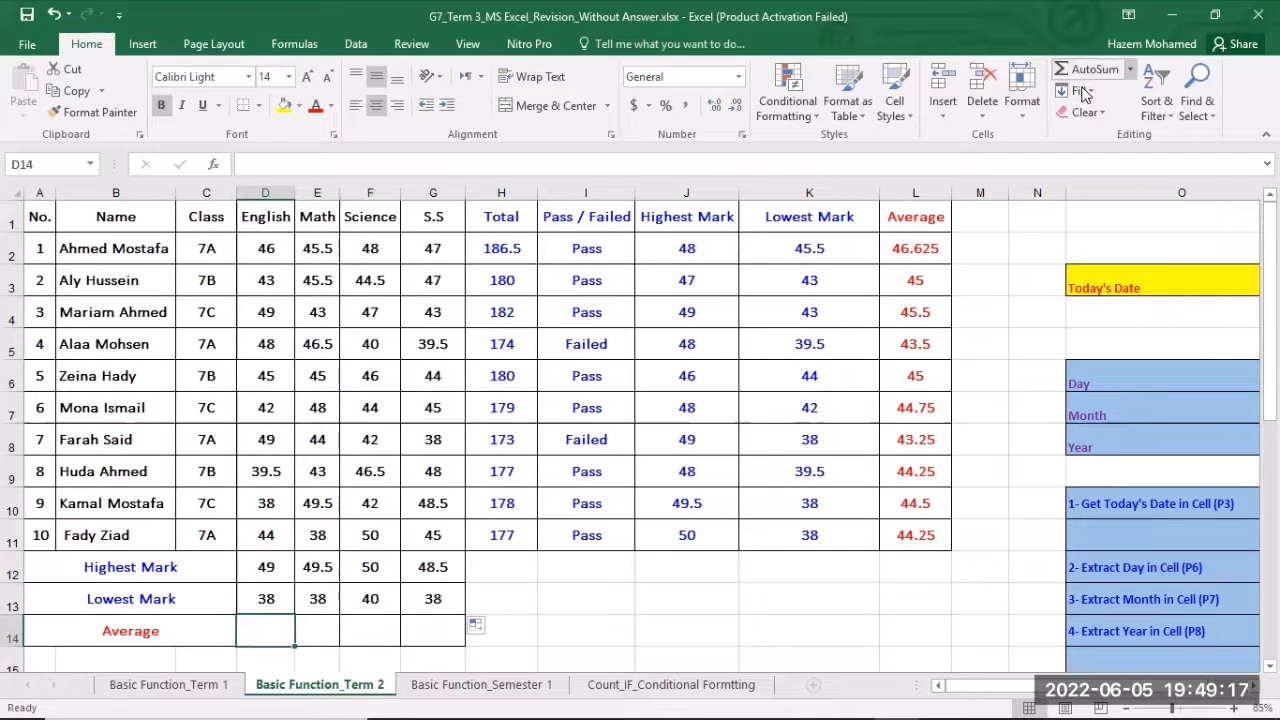
{"action": "left_click_drag", "start_coordinate": [267, 252], "coordinate": [269, 483]}
{"action": "left_click_drag", "start_coordinate": [268, 535], "coordinate": [266, 531]}
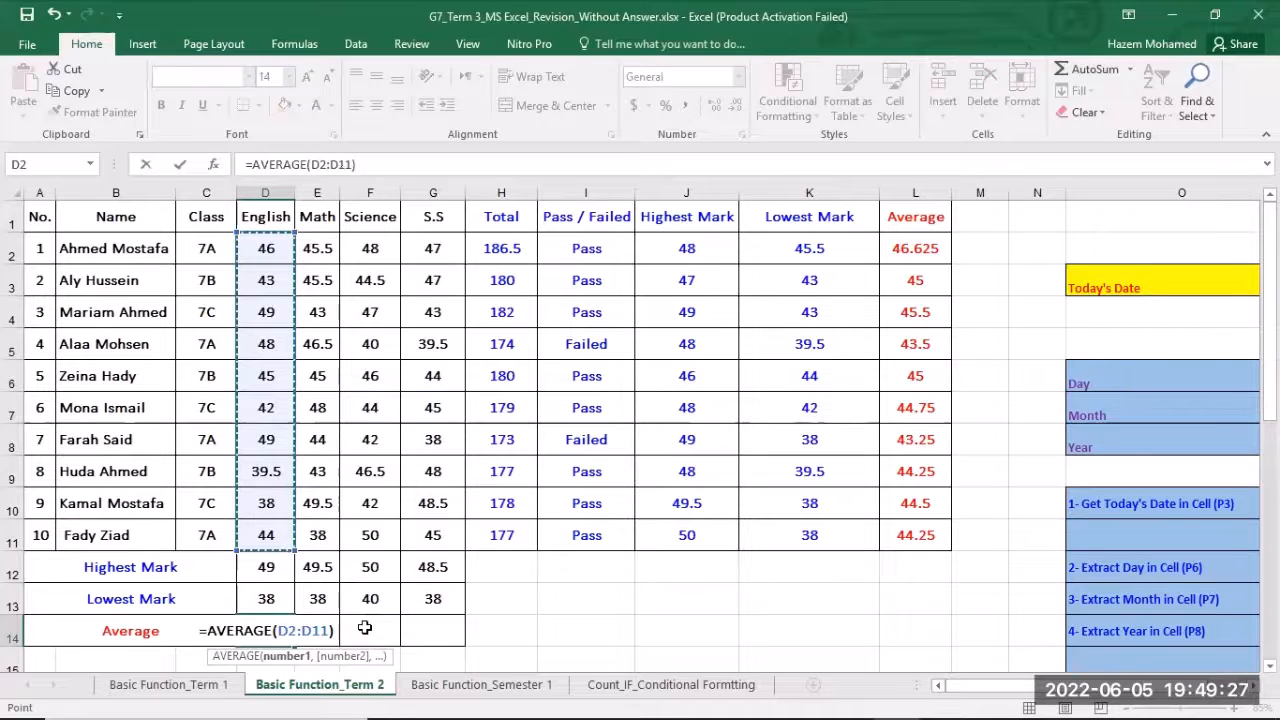
{"action": "key", "text": "Return"}
{"action": "left_click", "coordinate": [288, 602]}
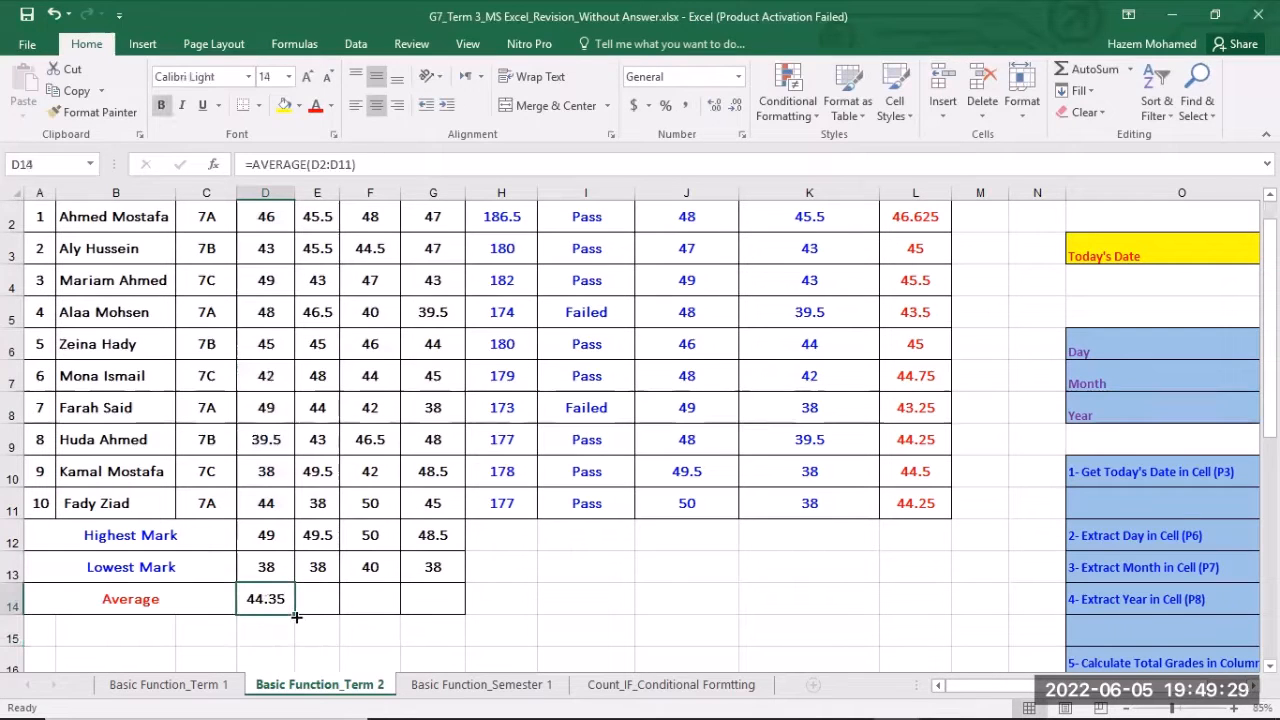
{"action": "left_click_drag", "start_coordinate": [296, 617], "coordinate": [478, 610]}
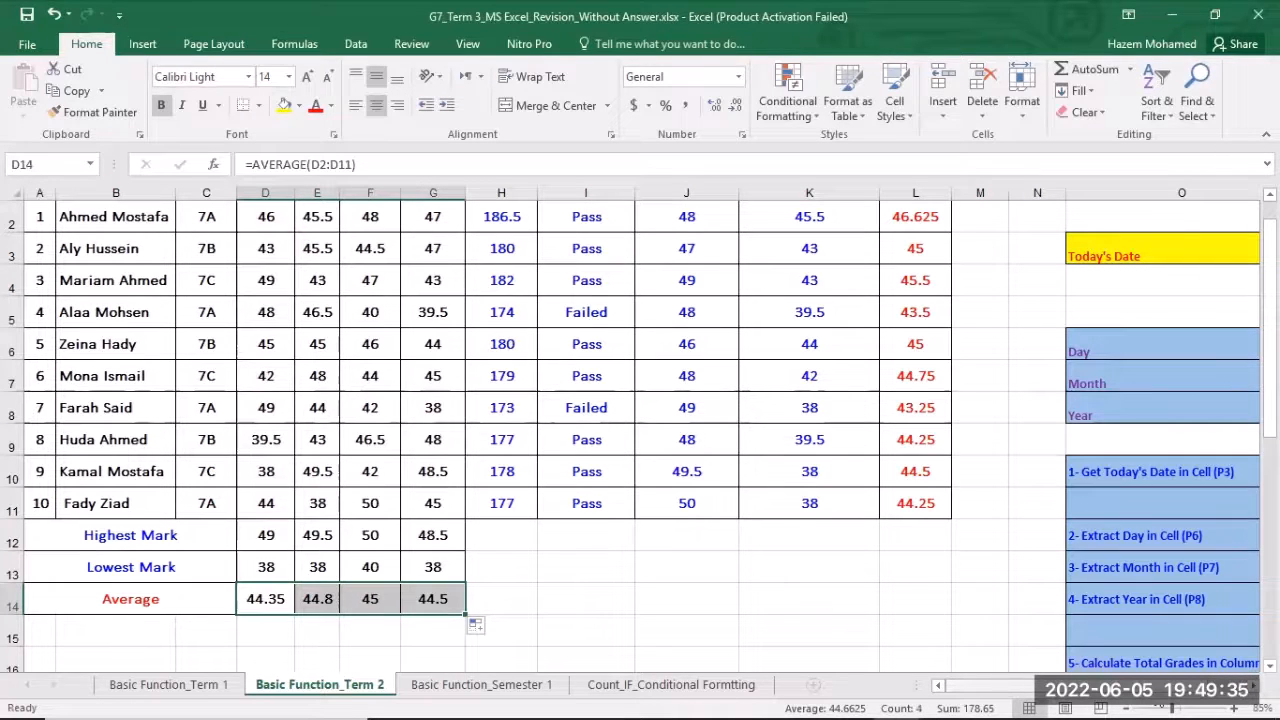
Enter today's date in cell P3 with the TODAY function.
{"action": "scroll", "coordinate": [1176, 247], "scroll_direction": "right", "scroll_amount": 1}
{"action": "left_click", "coordinate": [1176, 247]}
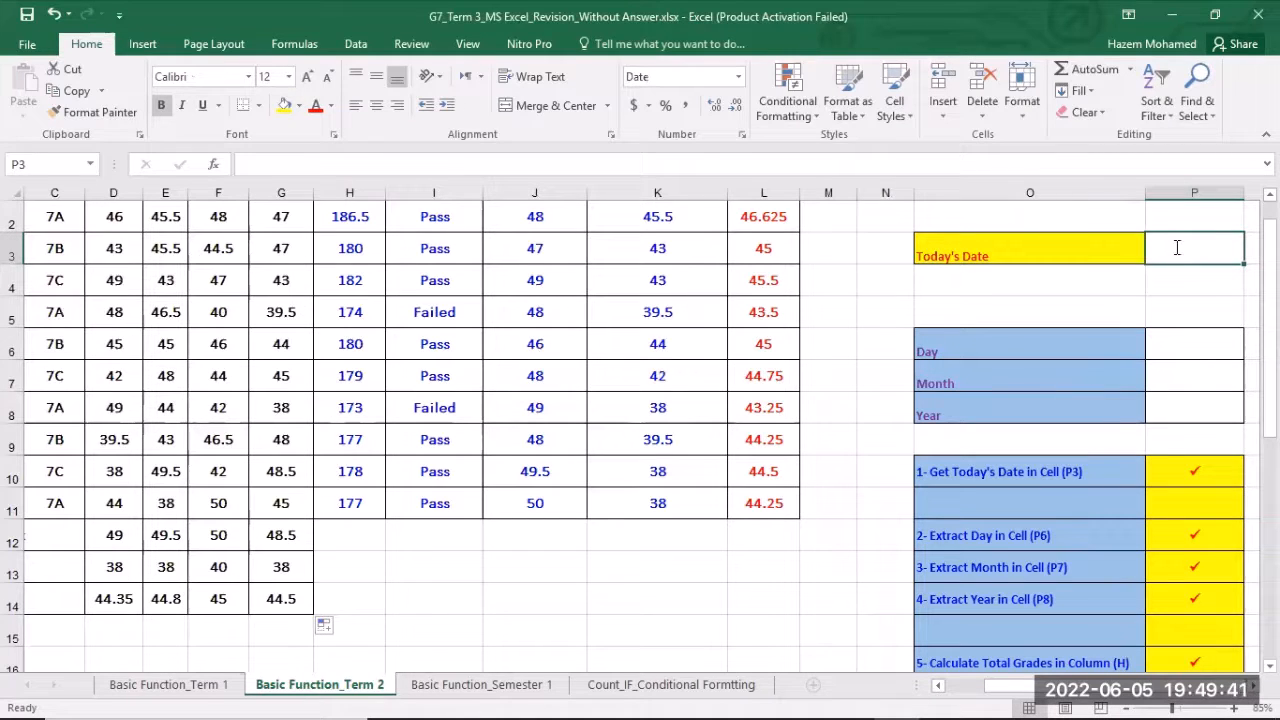
{"action": "type", "text": "="}
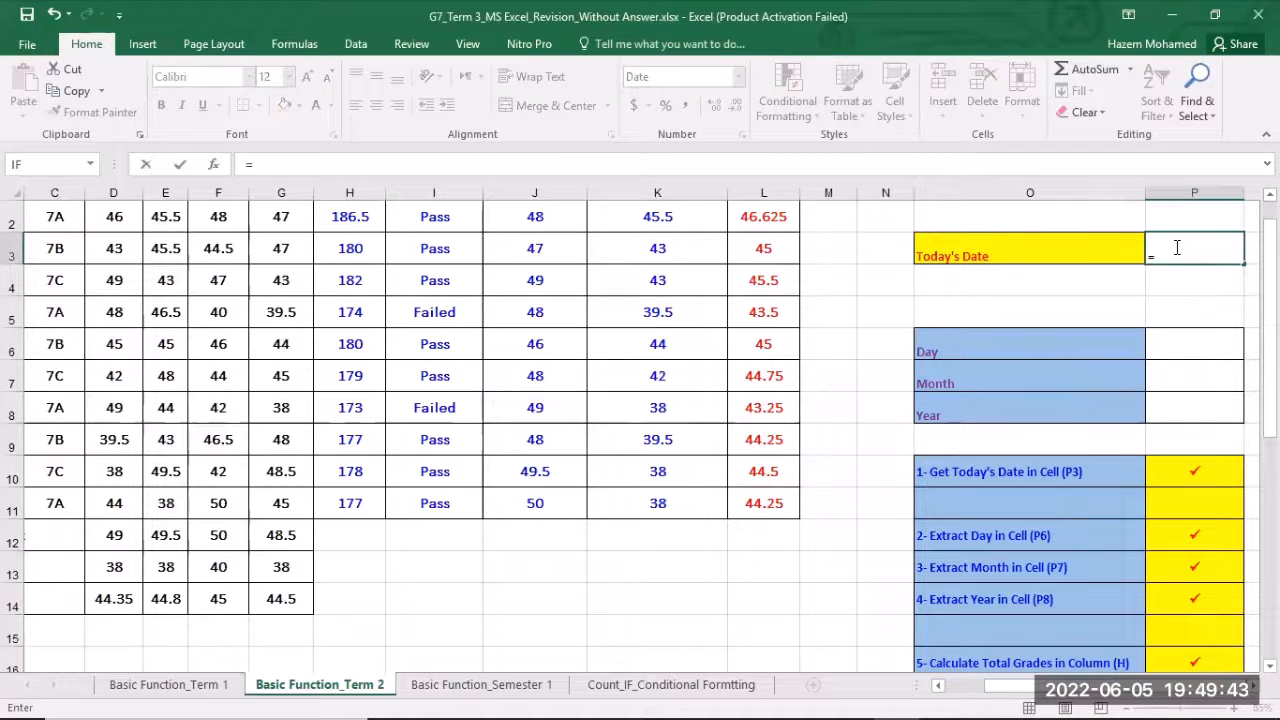
{"action": "type", "text": "Today"}
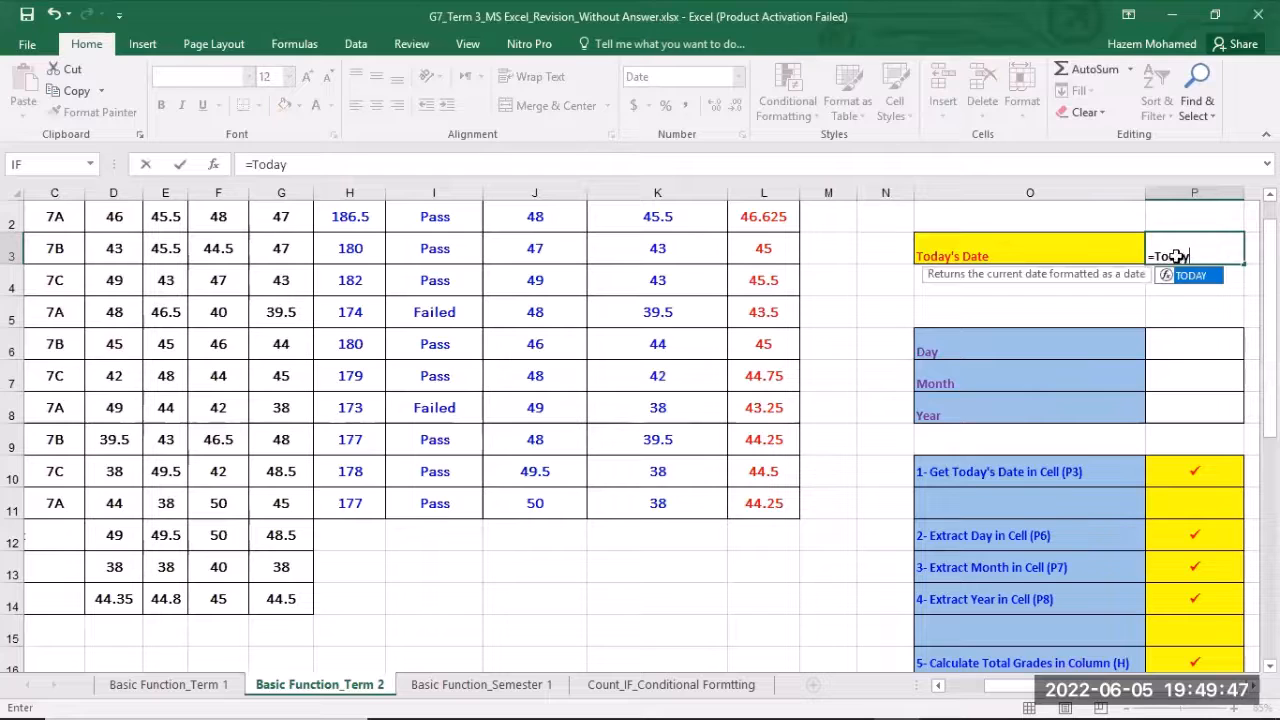
{"action": "key", "text": "Return"}
Extract the day from today's date in cell P6 with =DAY(P3).
{"action": "left_click", "coordinate": [1176, 339]}
{"action": "type", "text": "="}
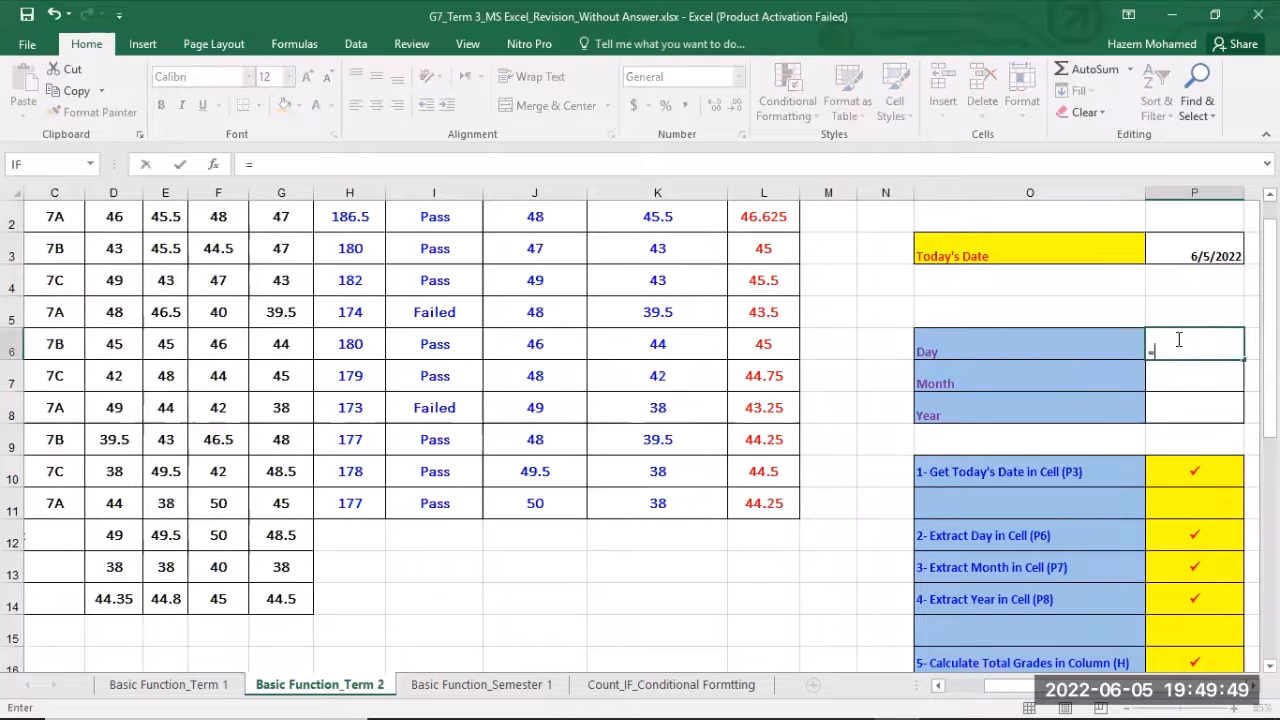
{"action": "type", "text": "day("}
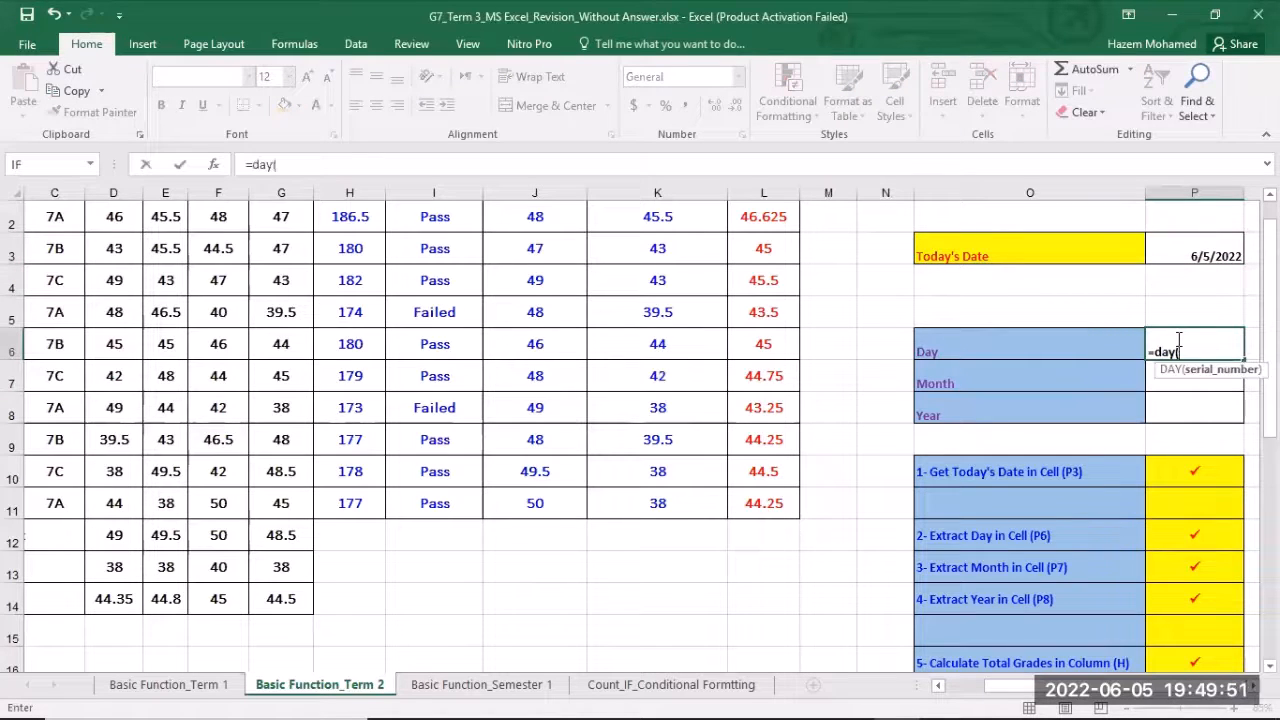
{"action": "left_click", "coordinate": [1200, 255]}
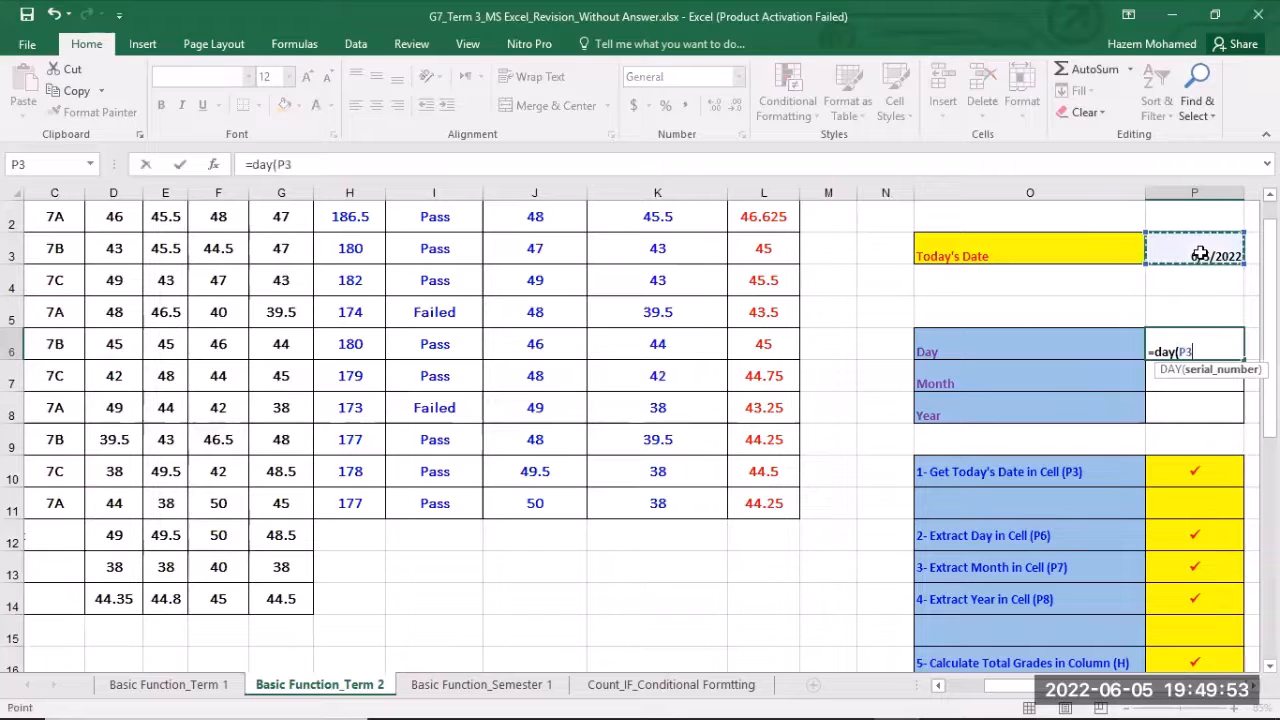
{"action": "type", "text": ")"}
{"action": "key", "text": "Return"}
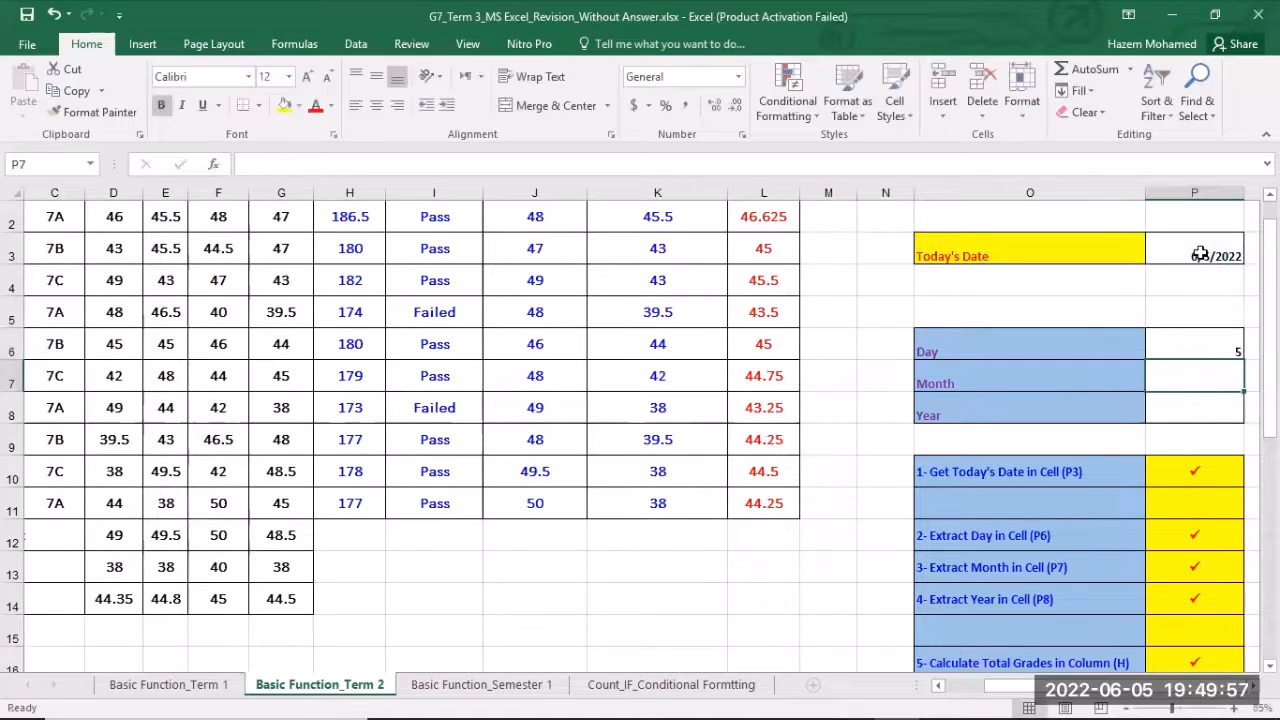
Extract the month from today's date in cell P7 with =MONTH(P3).
{"action": "type", "text": "="}
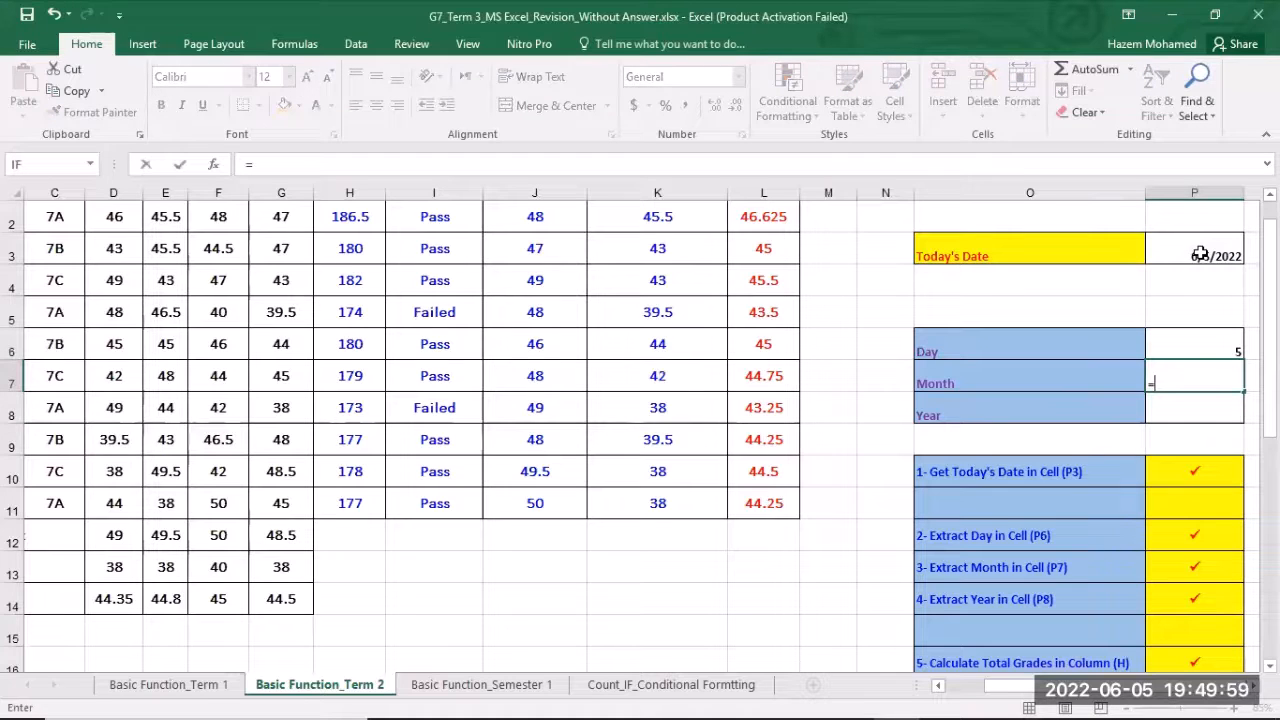
{"action": "type", "text": "month"}
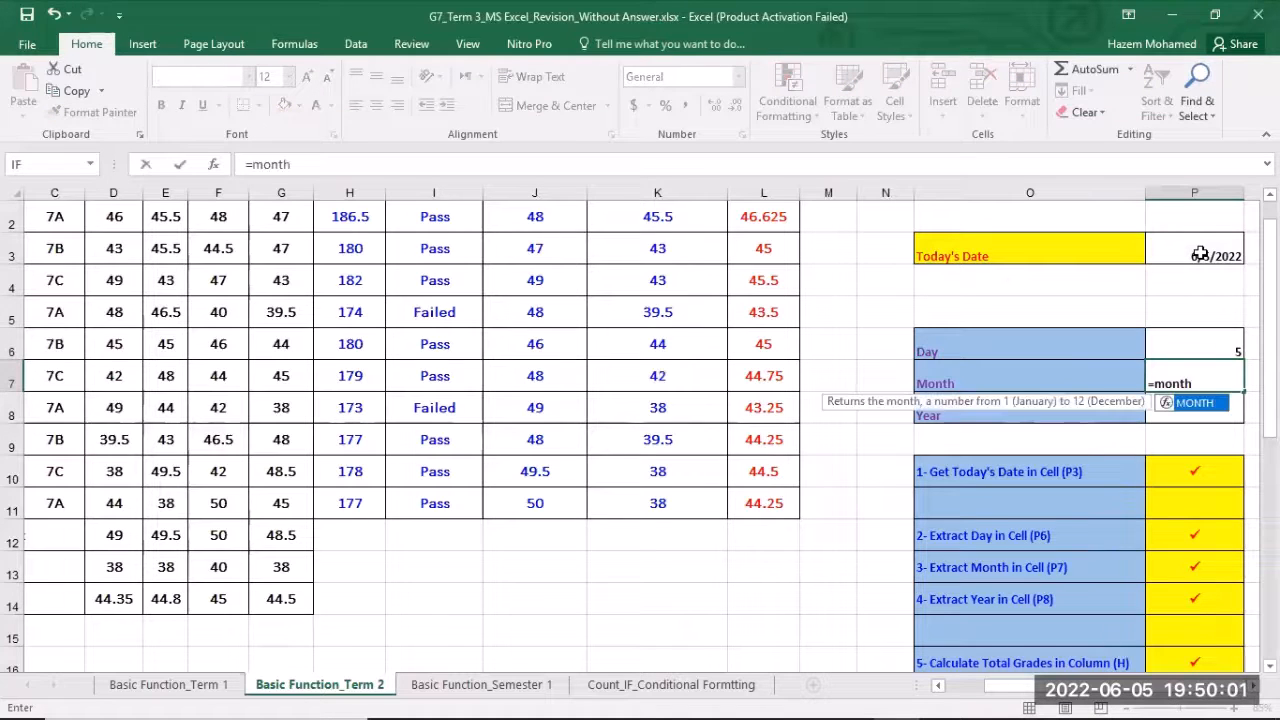
{"action": "type", "text": "("}
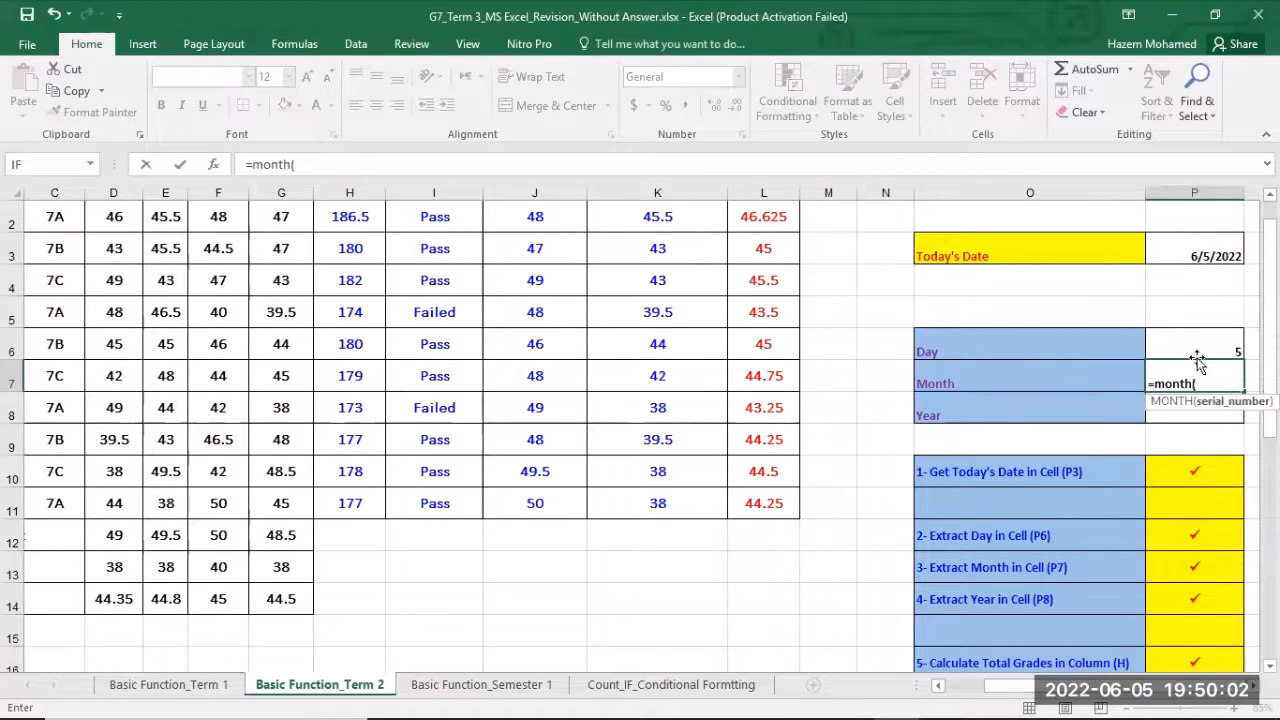
{"action": "left_click", "coordinate": [1210, 256]}
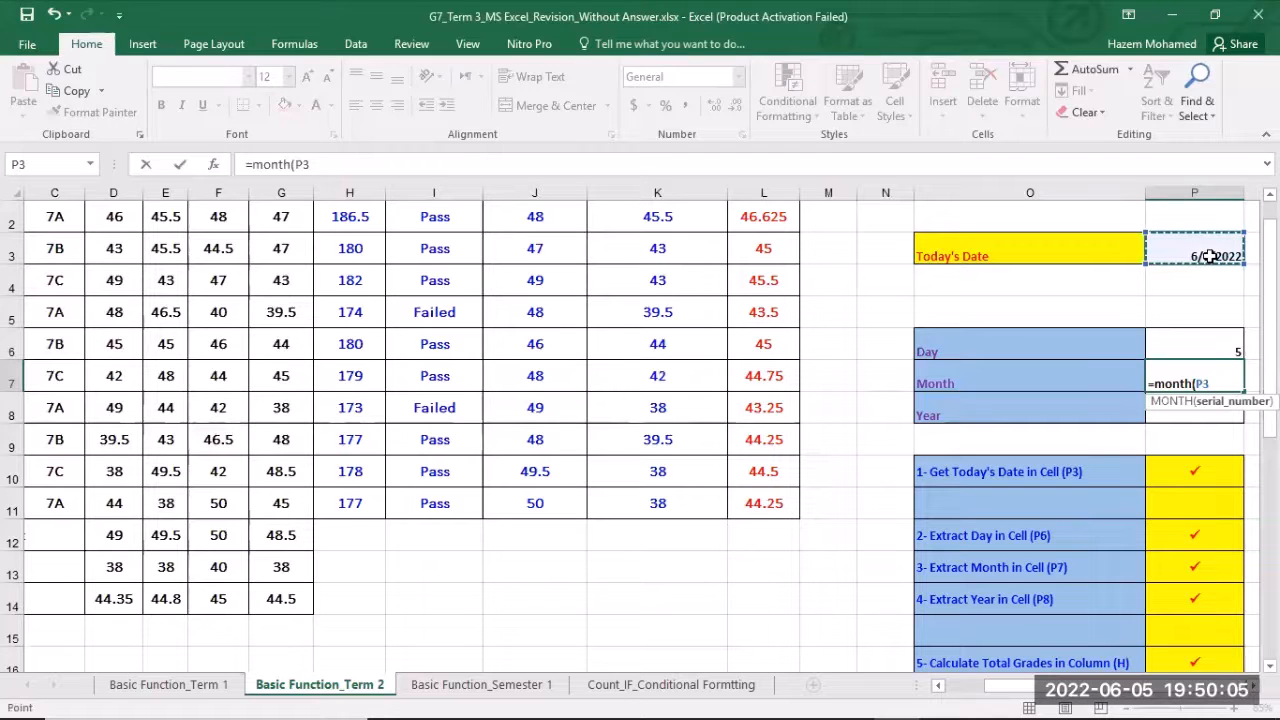
{"action": "key", "text": "Return"}
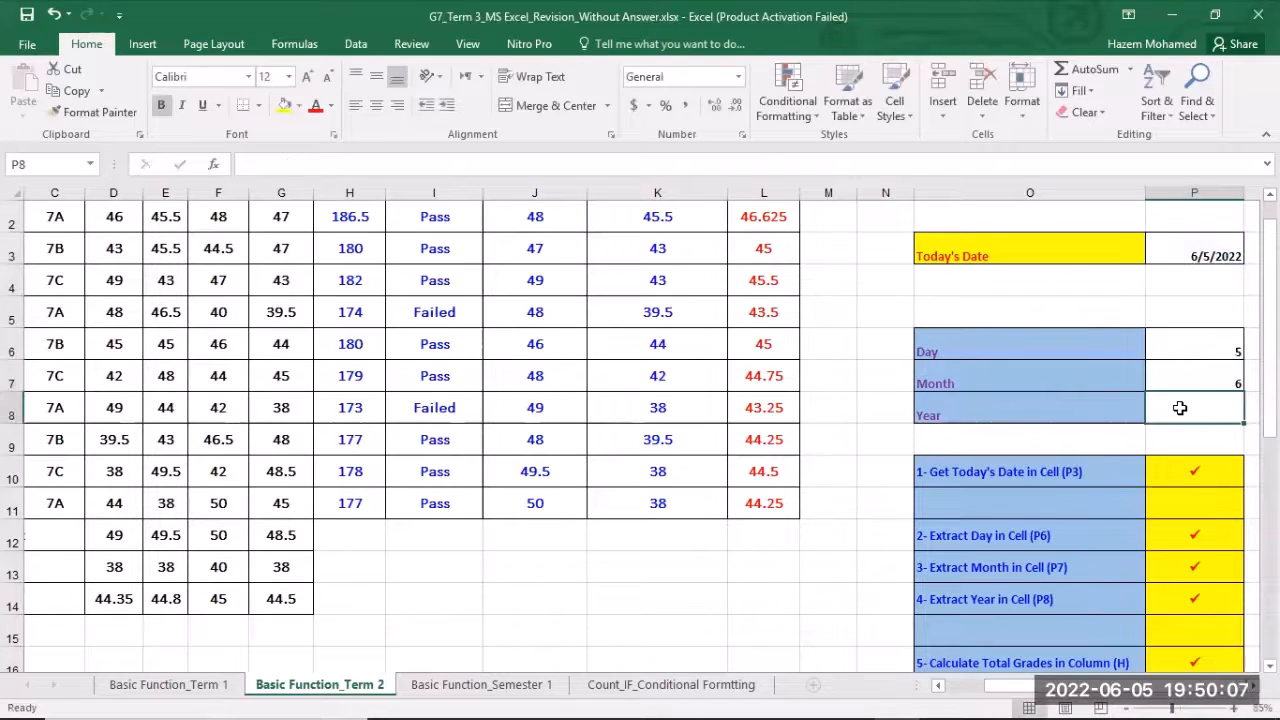
Extract the year from today's date in cell P8 with =YEAR(P3).
{"action": "type", "text": "="}
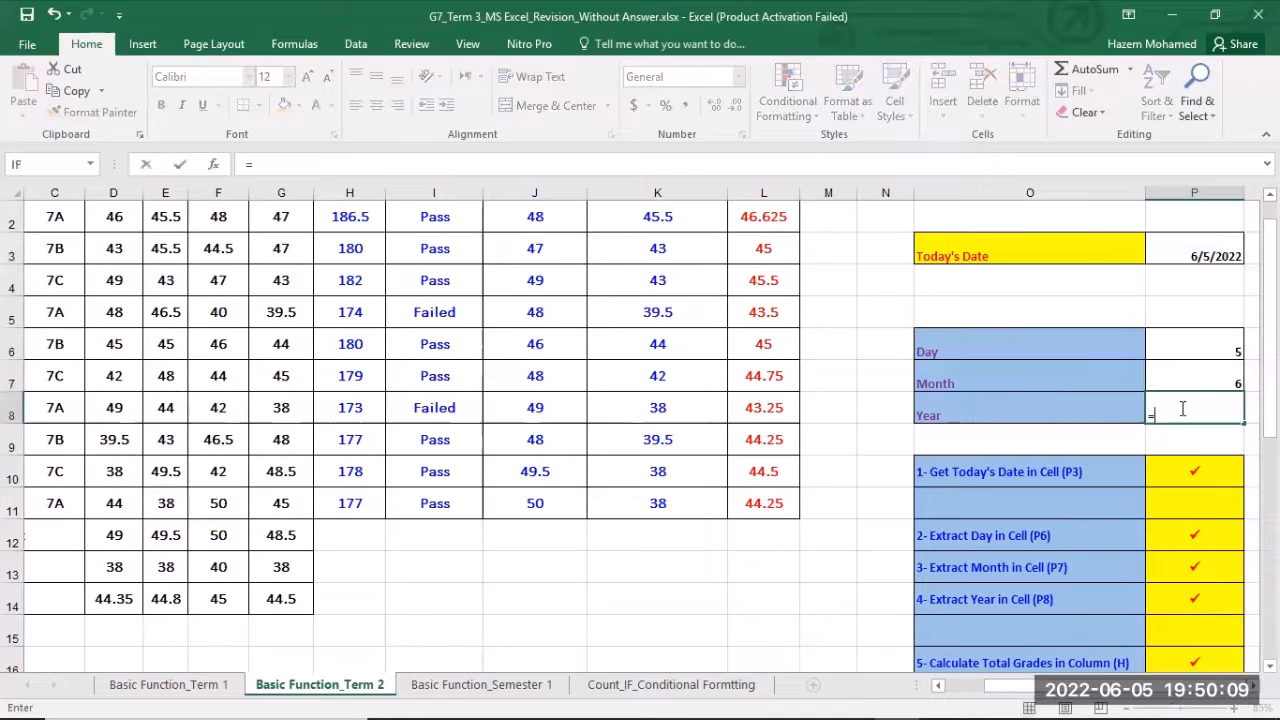
{"action": "type", "text": "year"}
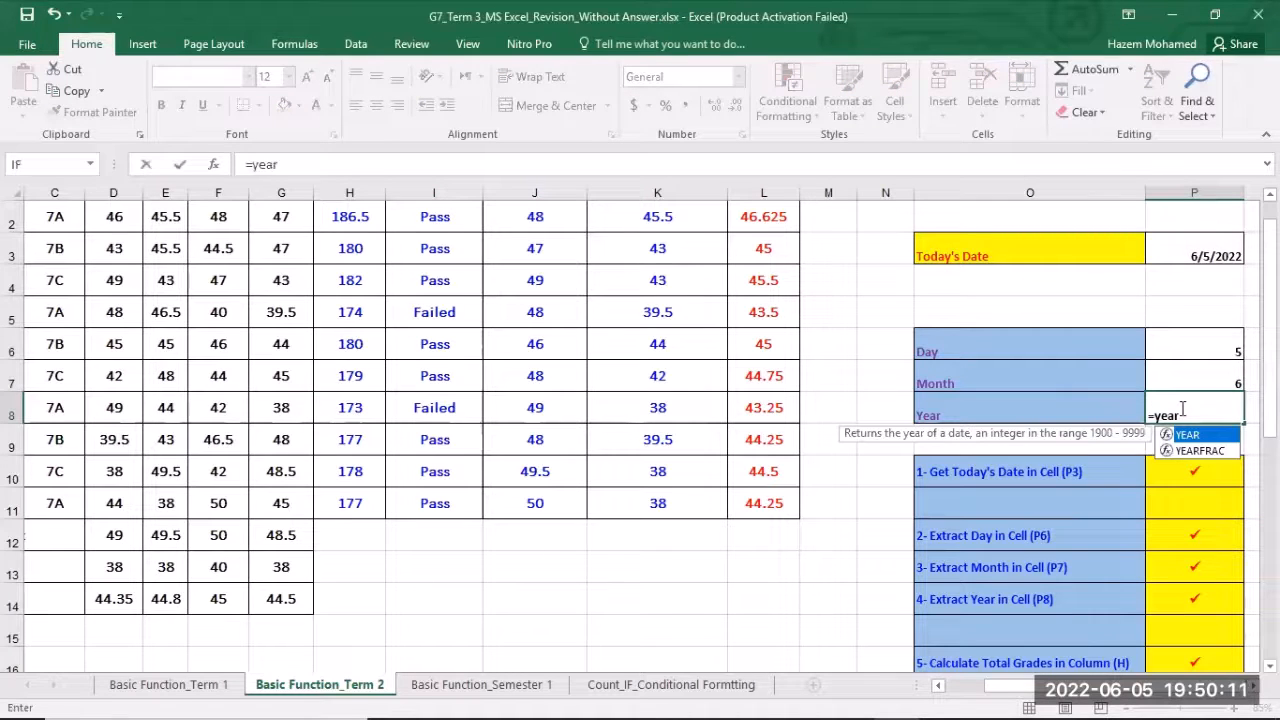
{"action": "type", "text": "("}
{"action": "left_click", "coordinate": [1196, 256]}
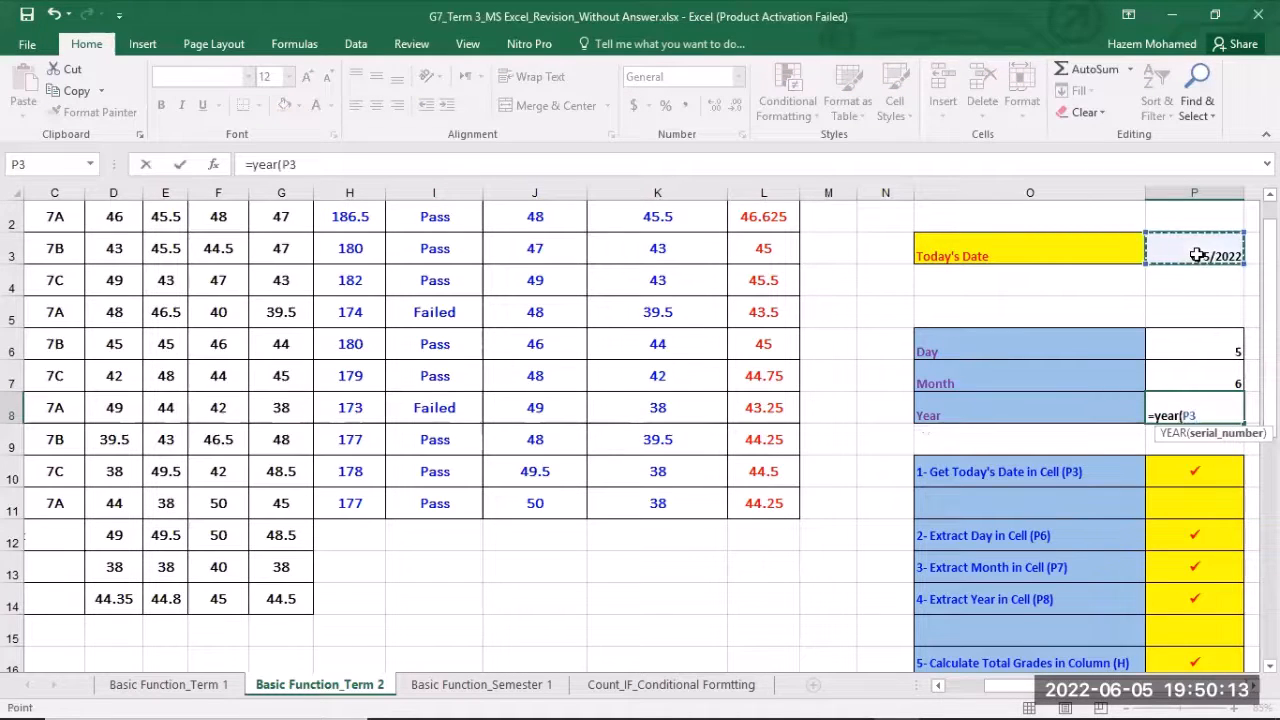
{"action": "type", "text": ")"}
{"action": "key", "text": "Return"}
{"action": "scroll", "coordinate": [350, 503], "scroll_direction": "up", "scroll_amount": 1}
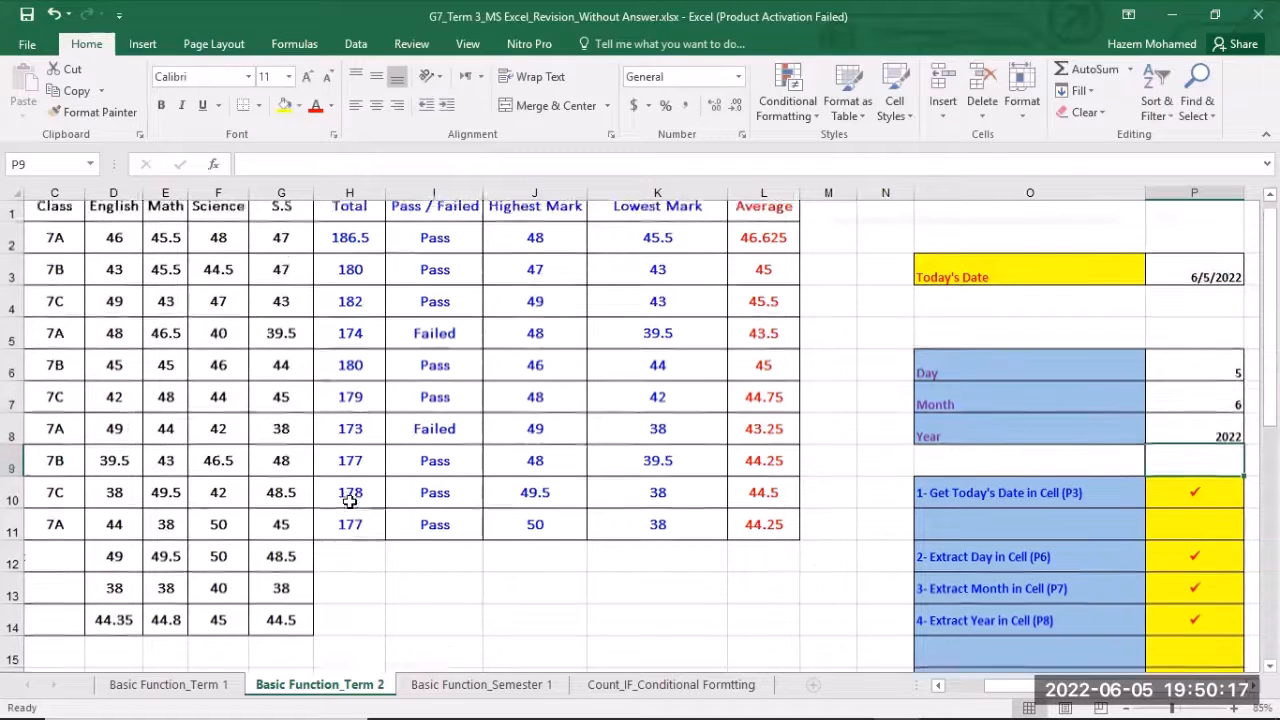
Examine the Basic Function_Semester 1 sheet's layout and task list, and the total formula in H2 of the Term 1 sheet.
{"action": "left_click_drag", "start_coordinate": [1003, 690], "coordinate": [965, 690]}
{"action": "left_click", "coordinate": [481, 685]}
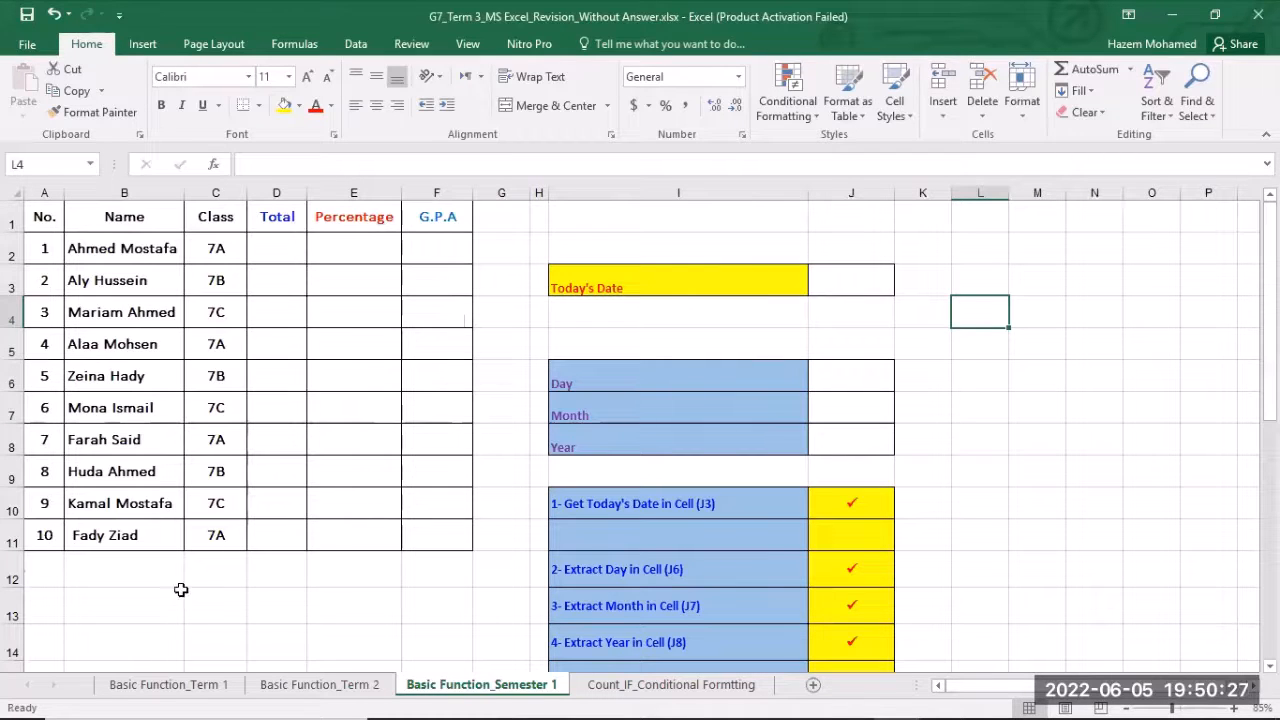
{"action": "left_click", "coordinate": [170, 686]}
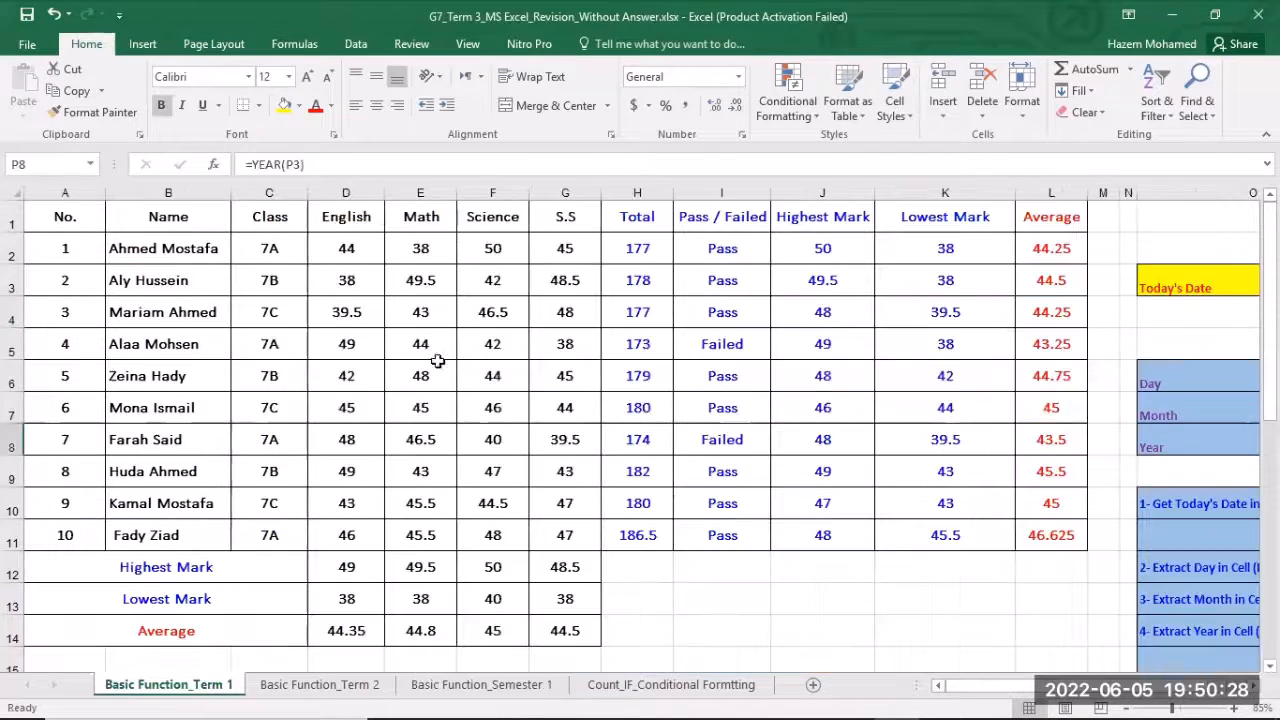
{"action": "left_click", "coordinate": [632, 248]}
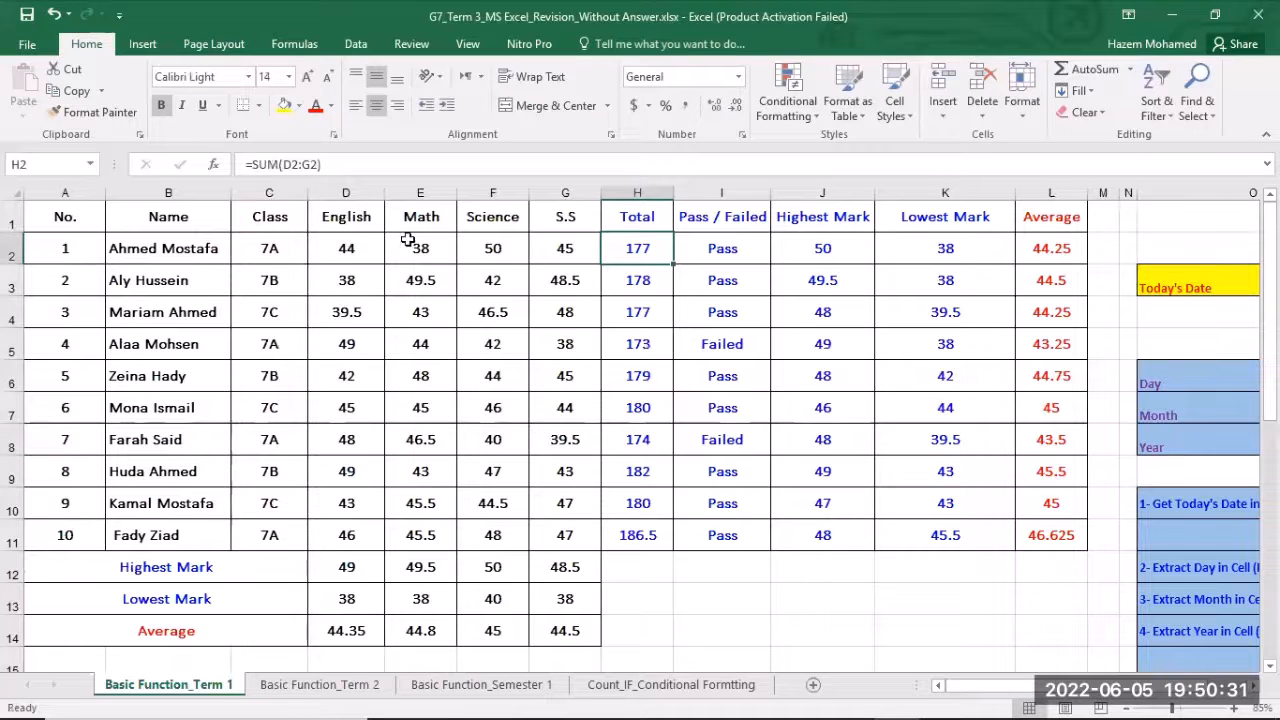
{"action": "left_click", "coordinate": [481, 684]}
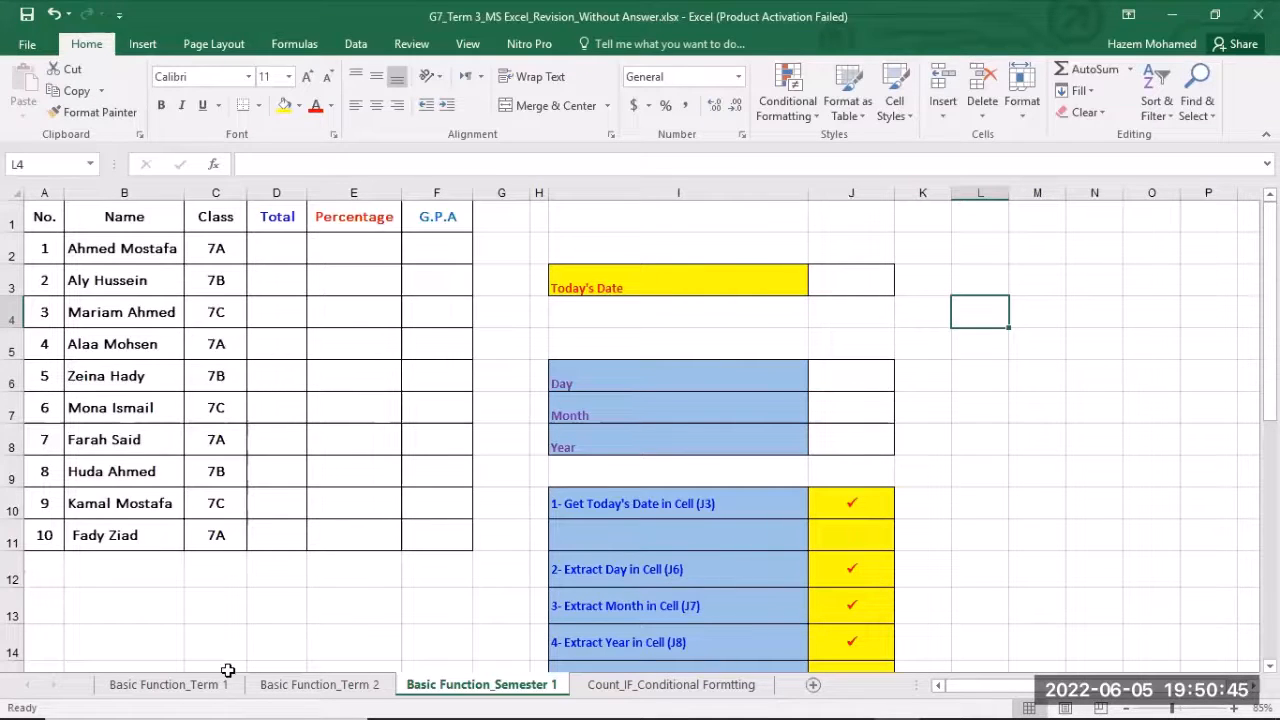
{"action": "scroll", "coordinate": [870, 588], "scroll_direction": "down", "scroll_amount": 2}
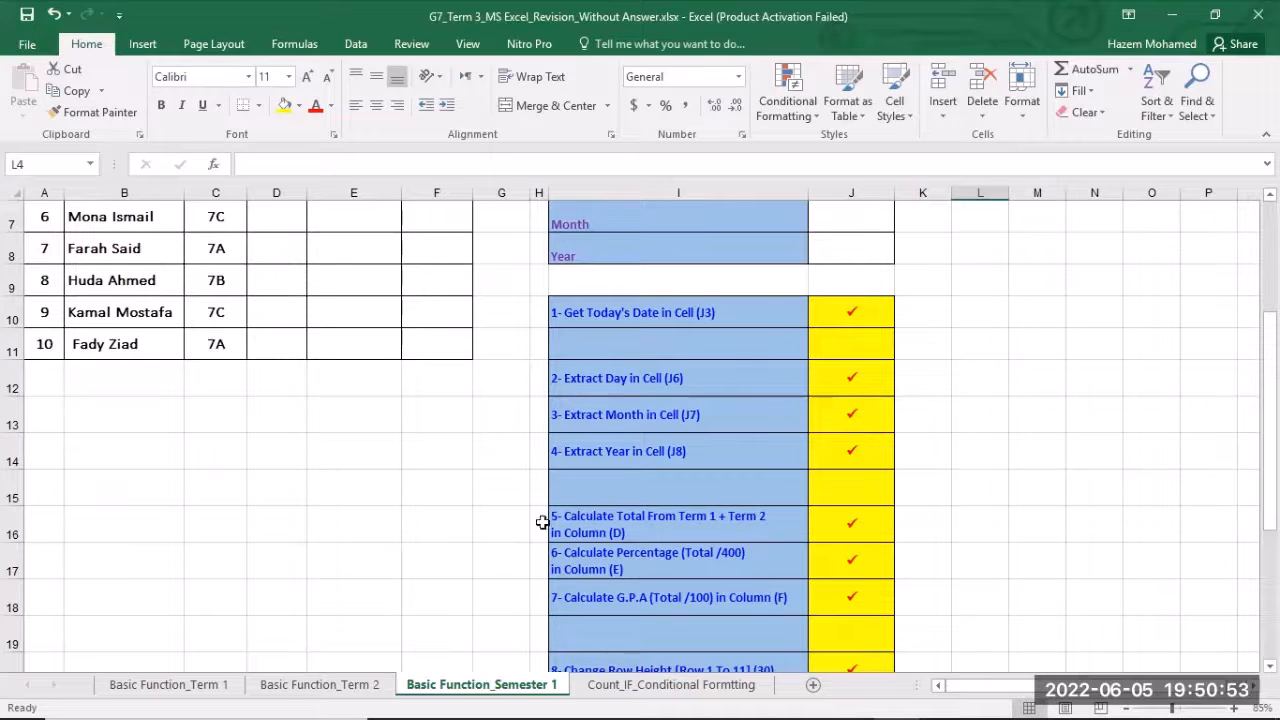
{"action": "scroll", "coordinate": [185, 455], "scroll_direction": "up", "scroll_amount": 2}
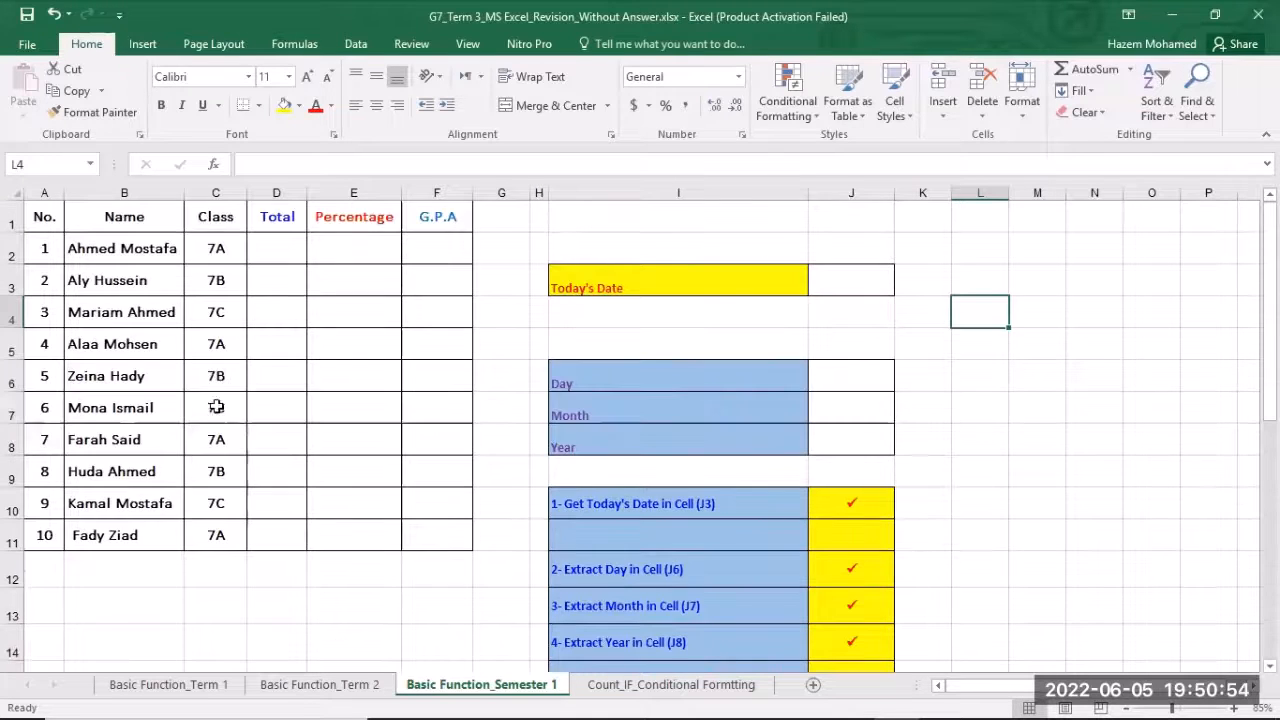
In D2 of Basic Function_Semester 1, add both term totals with ='Basic Function_Term 1'!H2+'Basic Function_Term 2'!H2.
{"action": "left_click", "coordinate": [282, 249]}
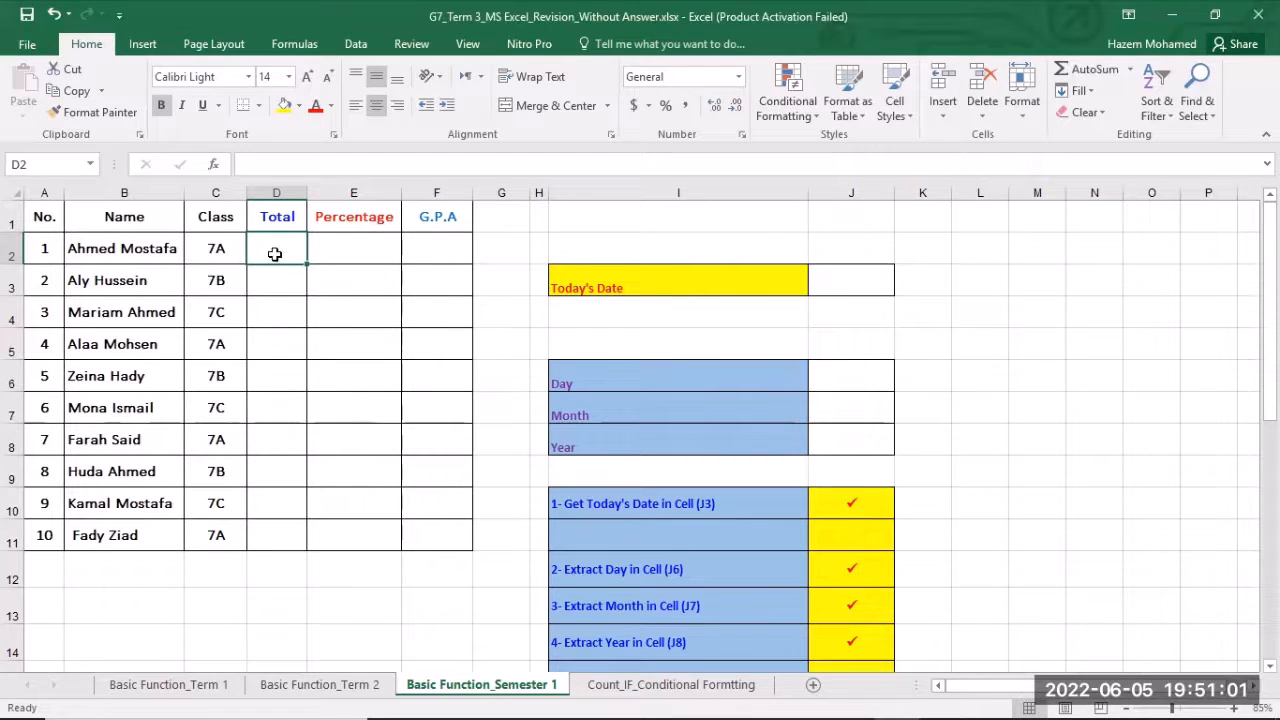
{"action": "type", "text": "="}
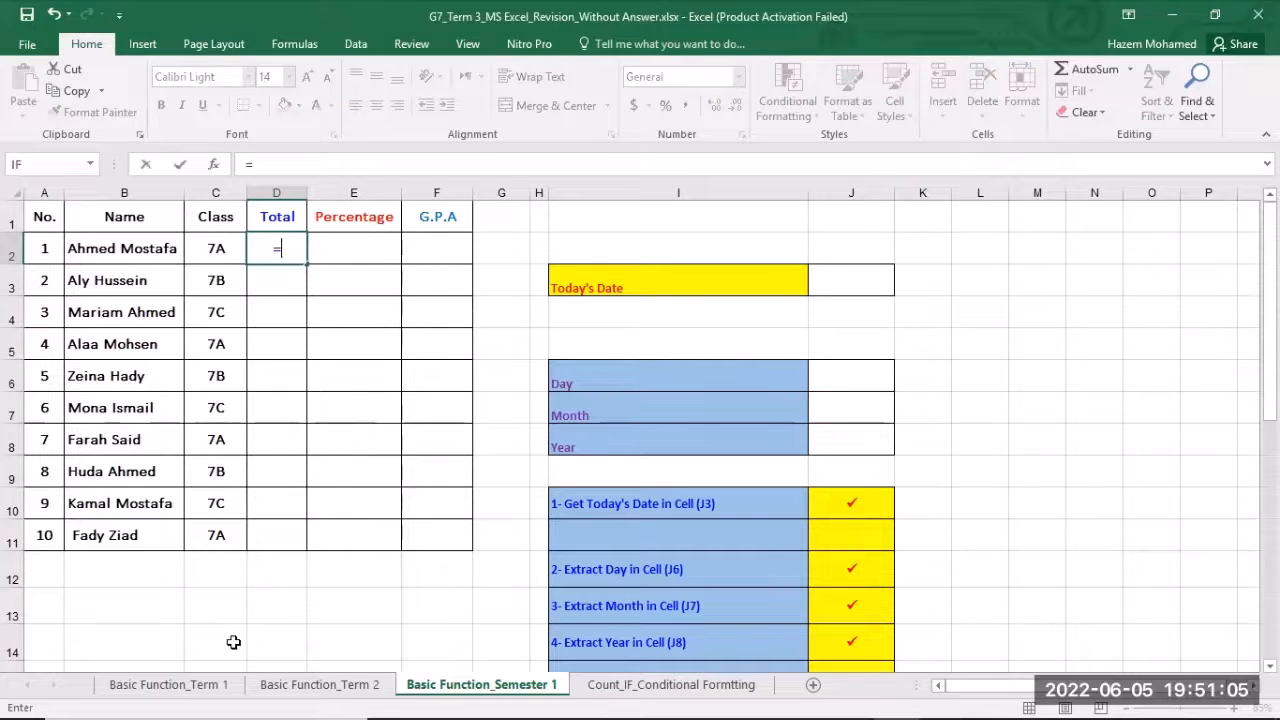
{"action": "left_click", "coordinate": [208, 688]}
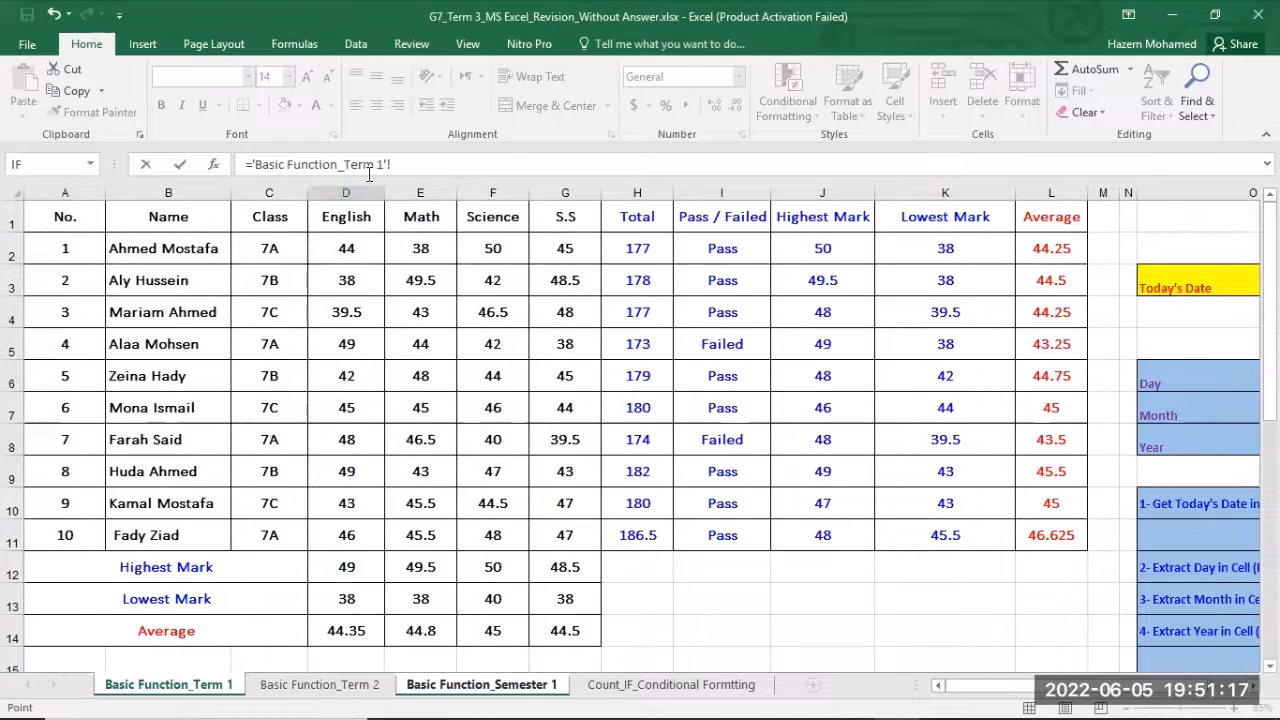
{"action": "left_click", "coordinate": [652, 248]}
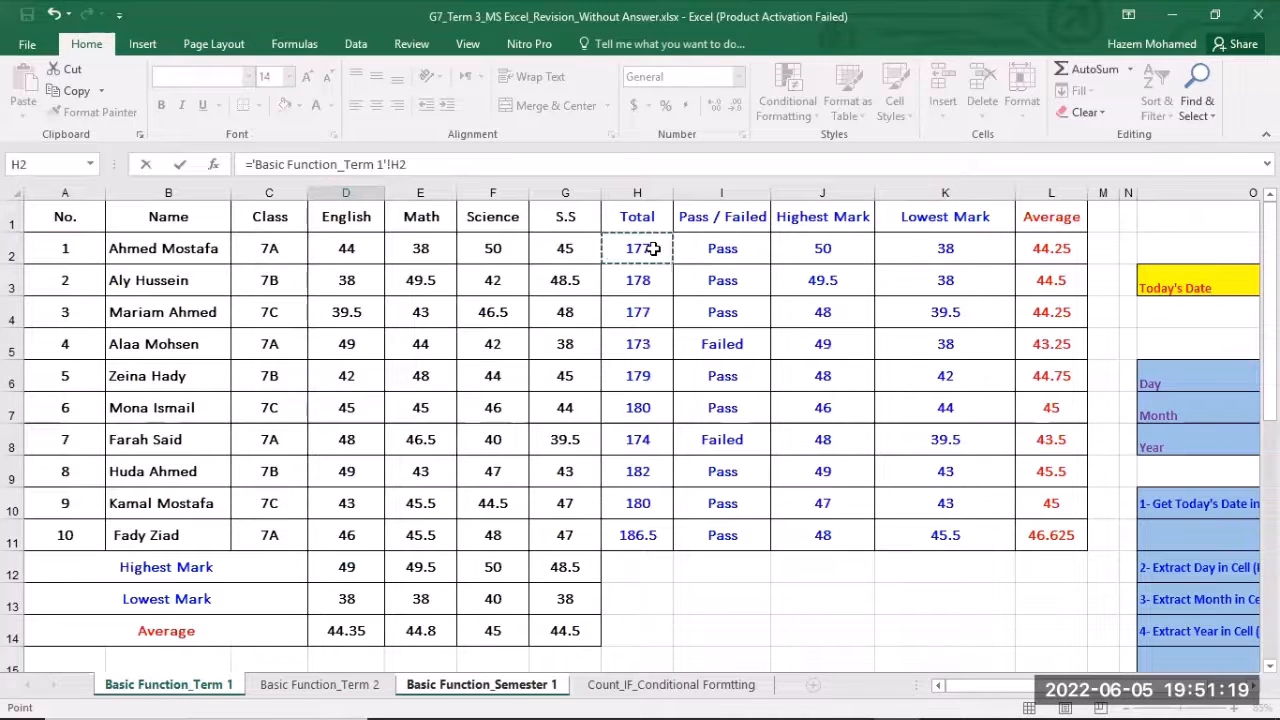
{"action": "left_click", "coordinate": [426, 165]}
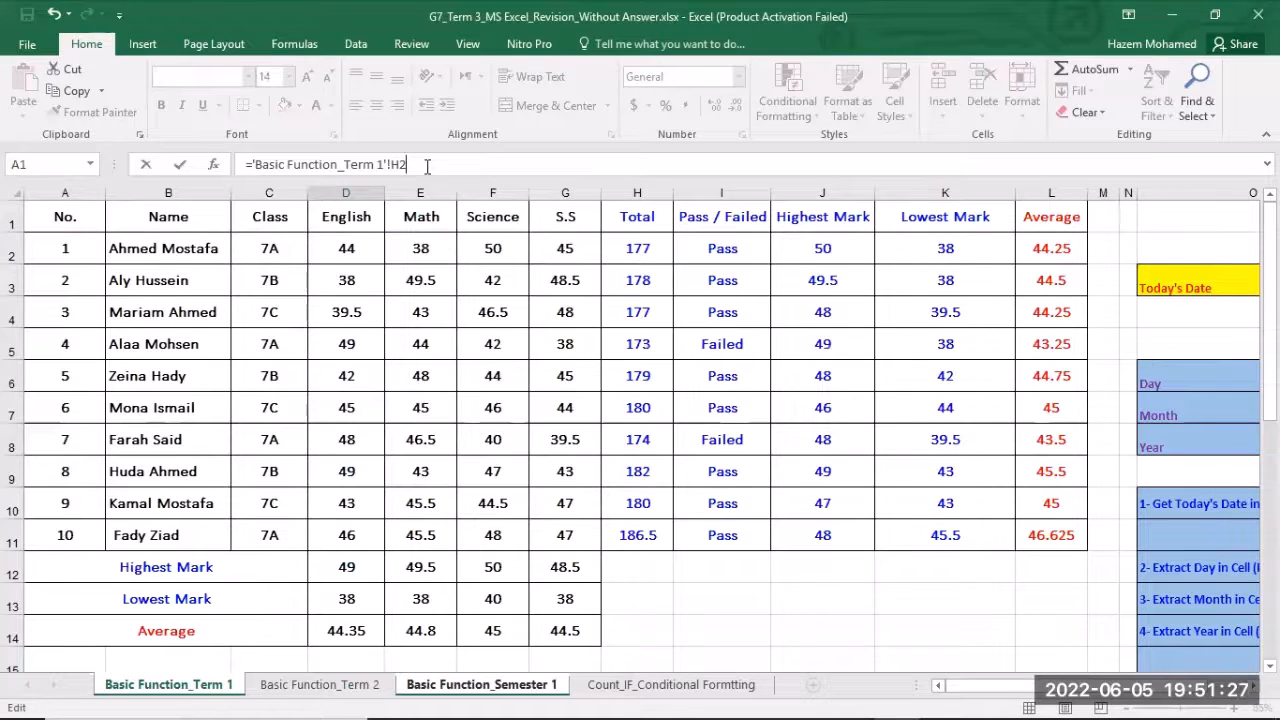
{"action": "type", "text": "+"}
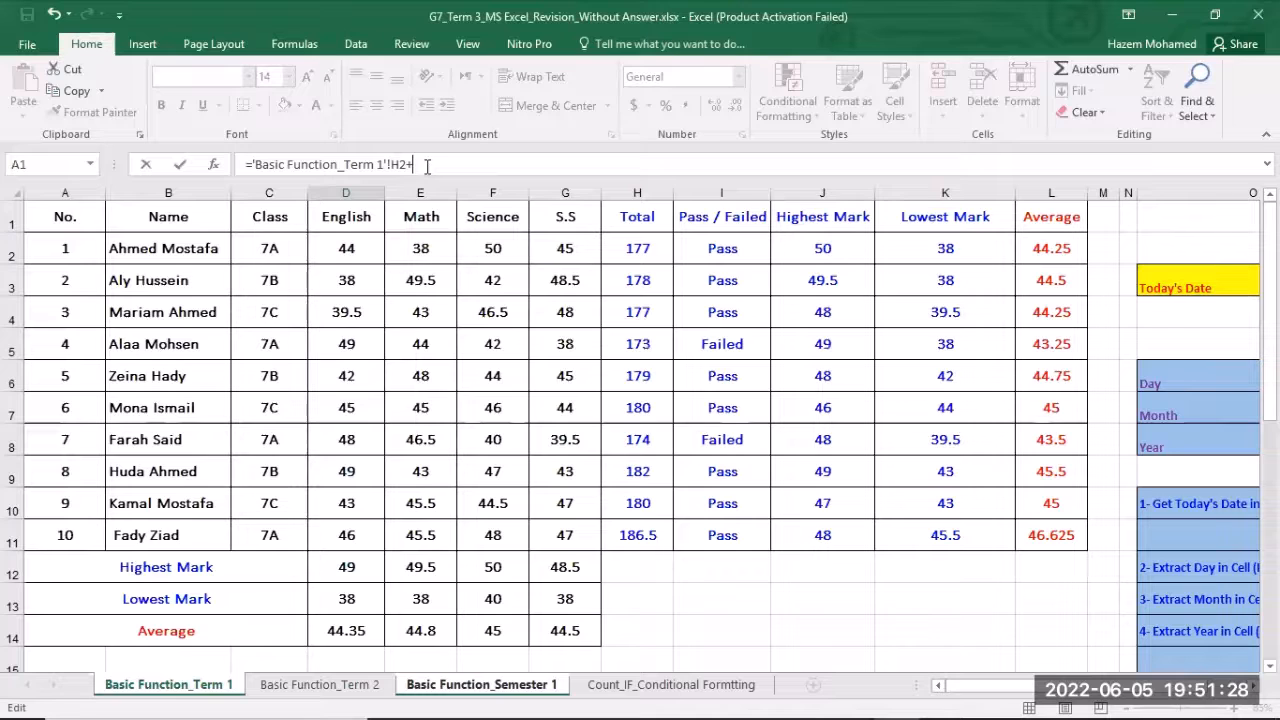
{"action": "left_click", "coordinate": [340, 686]}
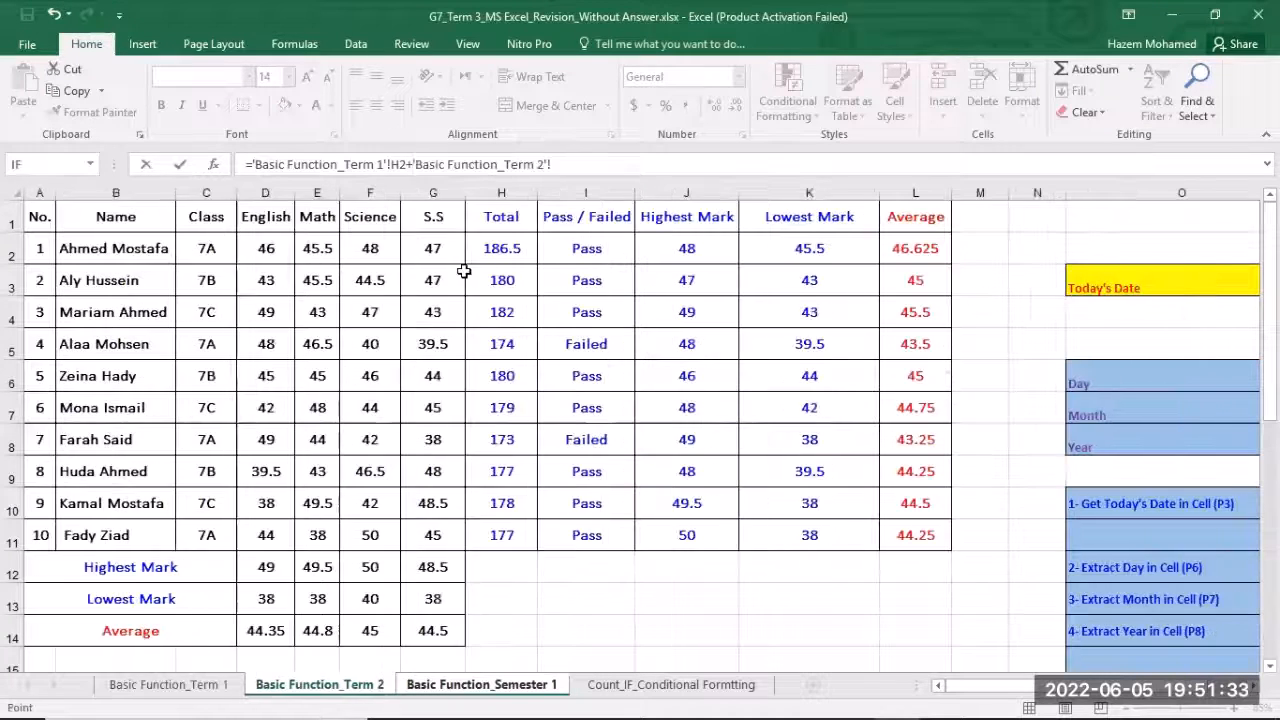
{"action": "left_click", "coordinate": [512, 246]}
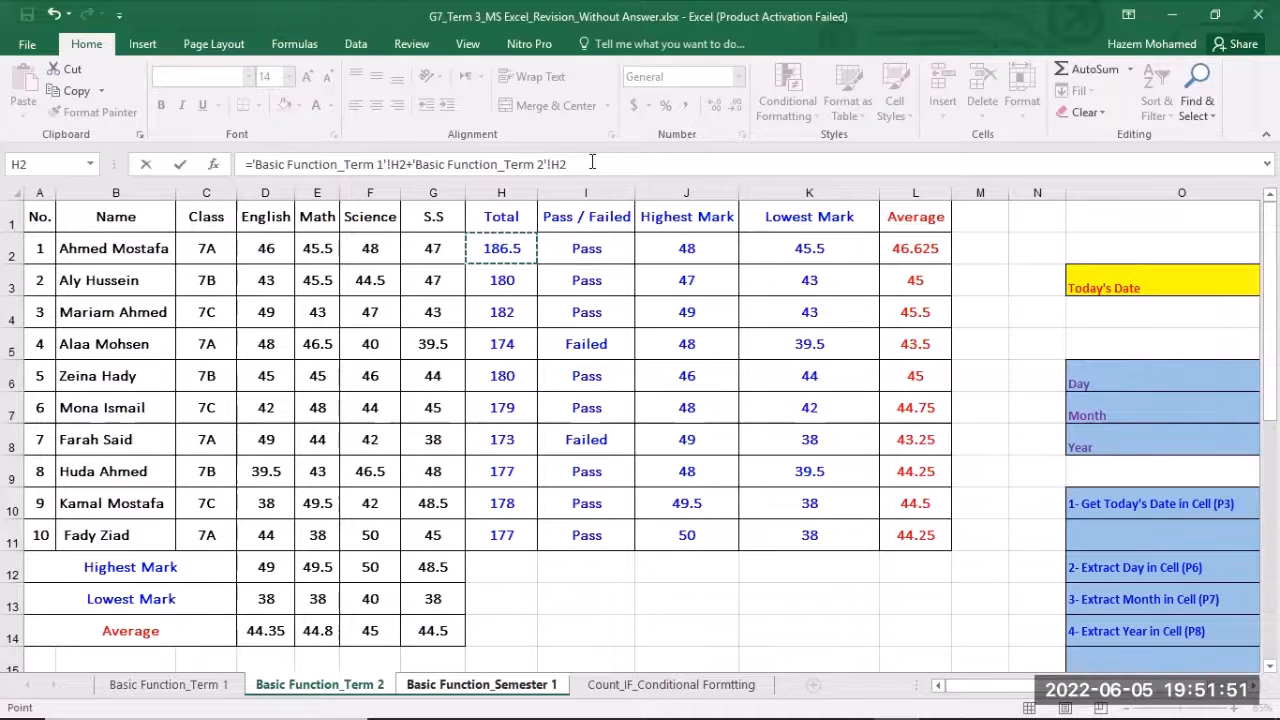
{"action": "key", "text": "Return"}
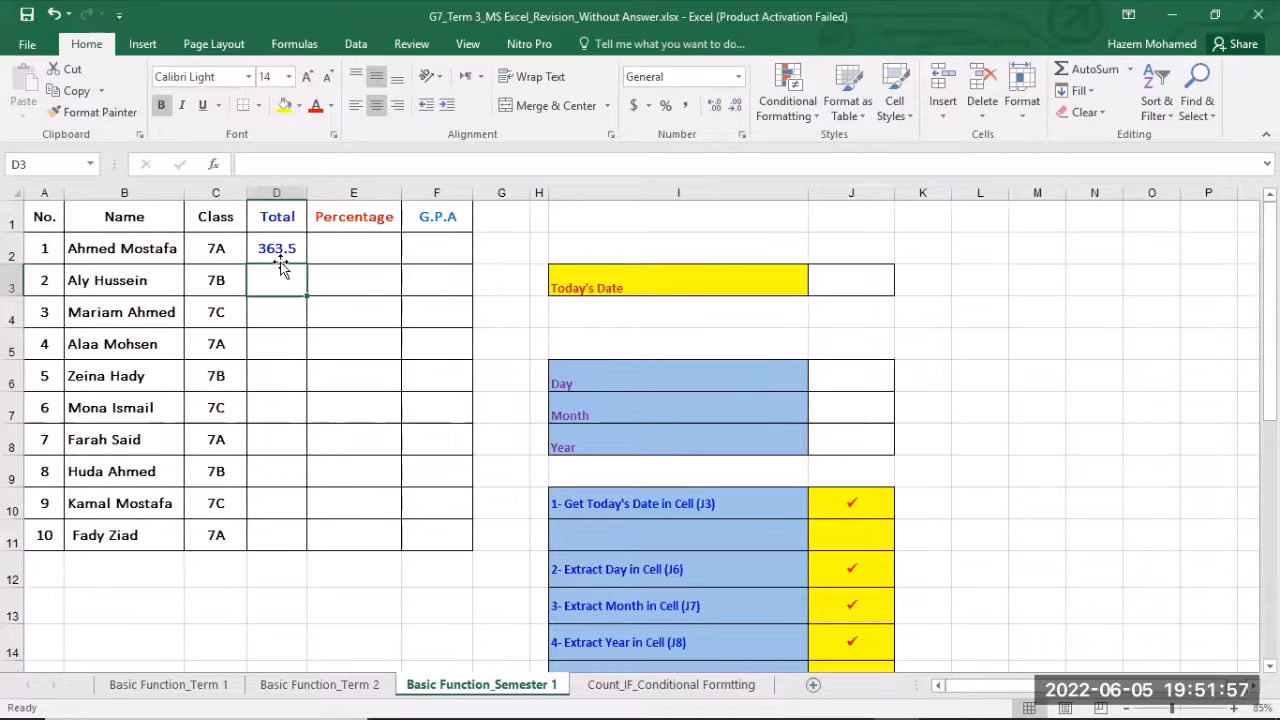
Fill the semester total formula from D2 down to D11.
{"action": "key", "text": "alt+Tab"}
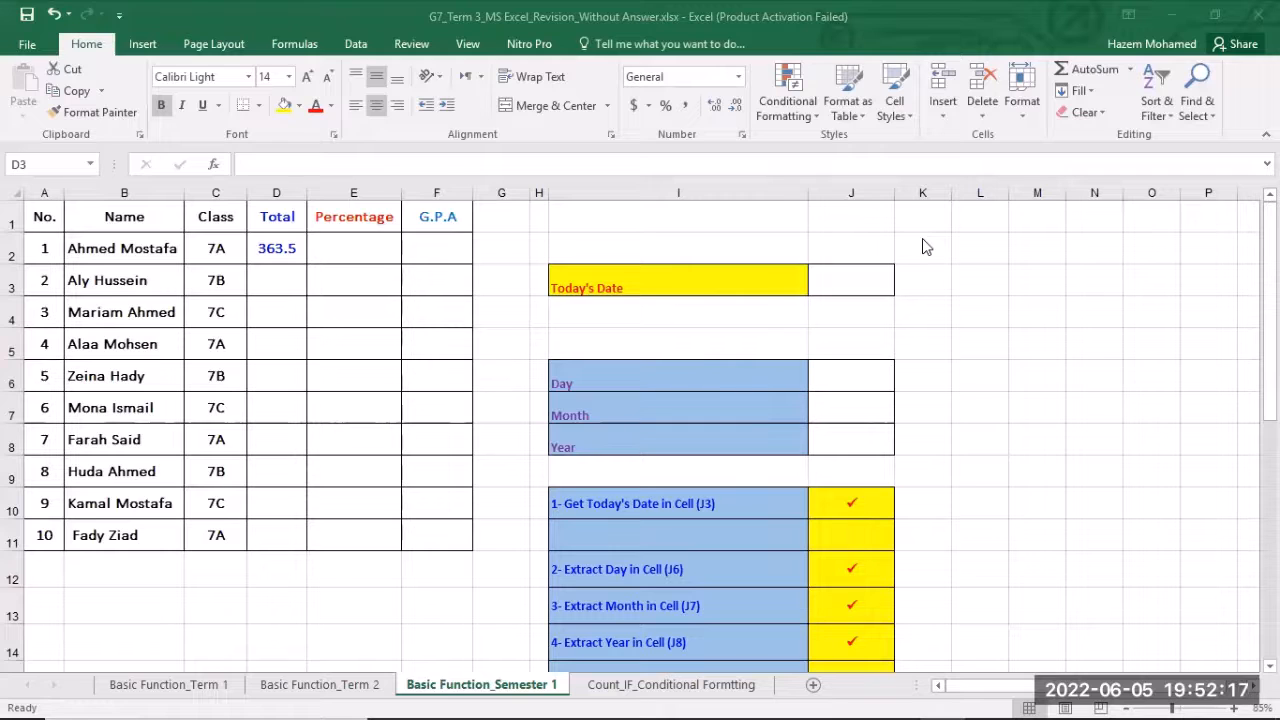
{"action": "left_click", "coordinate": [285, 255]}
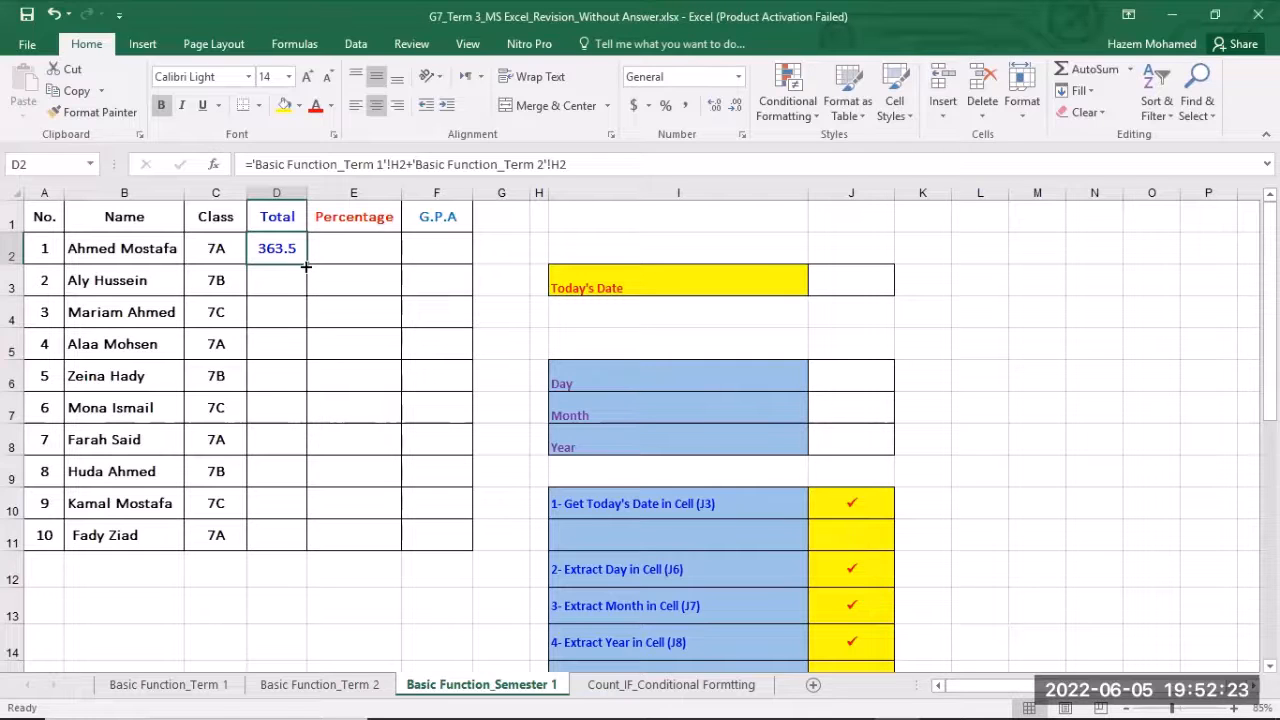
{"action": "left_click_drag", "start_coordinate": [304, 265], "coordinate": [299, 541]}
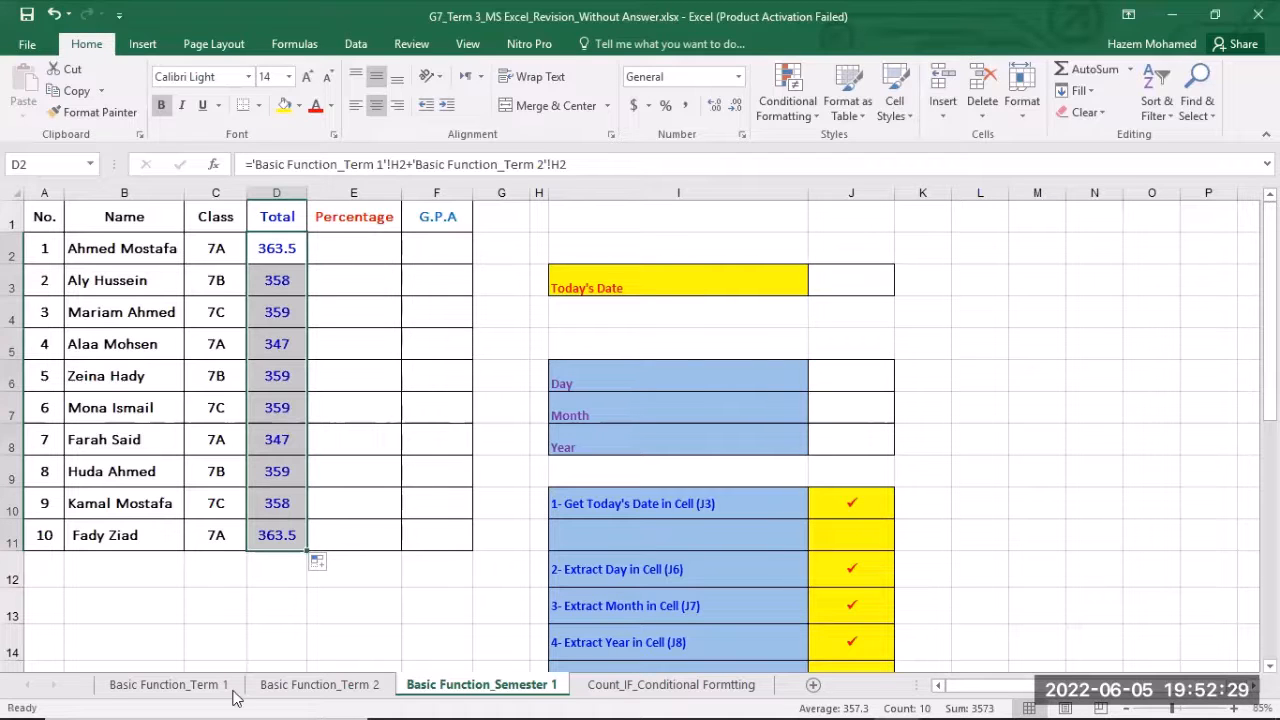
Review the term sheets' marks and totals that feed the semester total and percentage.
{"action": "left_click", "coordinate": [187, 686]}
{"action": "left_click", "coordinate": [321, 687]}
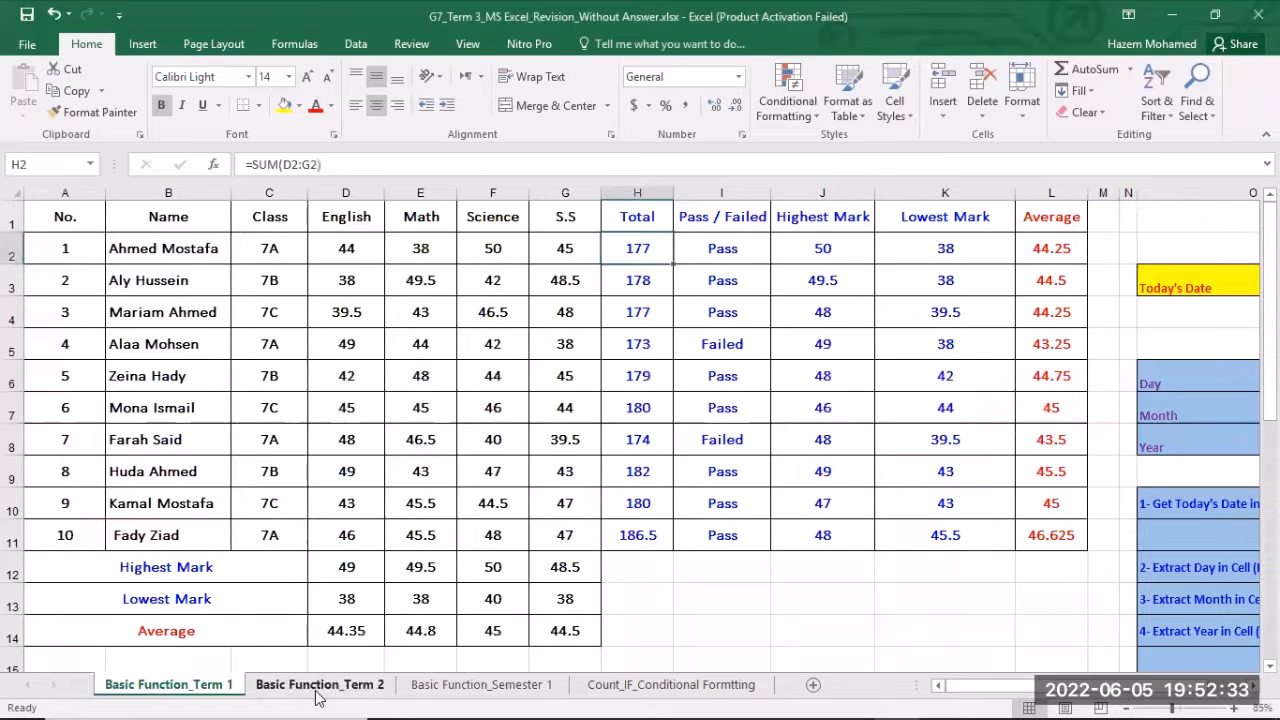
{"action": "key", "text": "ctrl+Page_Down"}
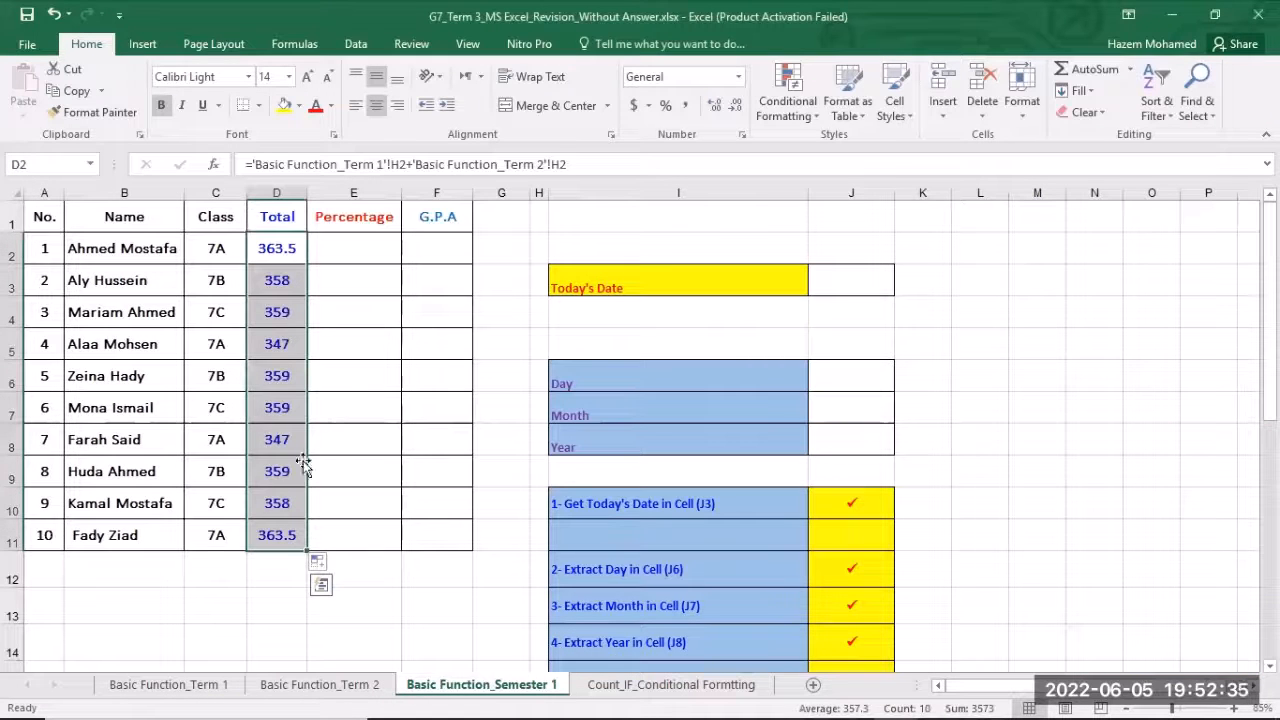
{"action": "left_click", "coordinate": [377, 252]}
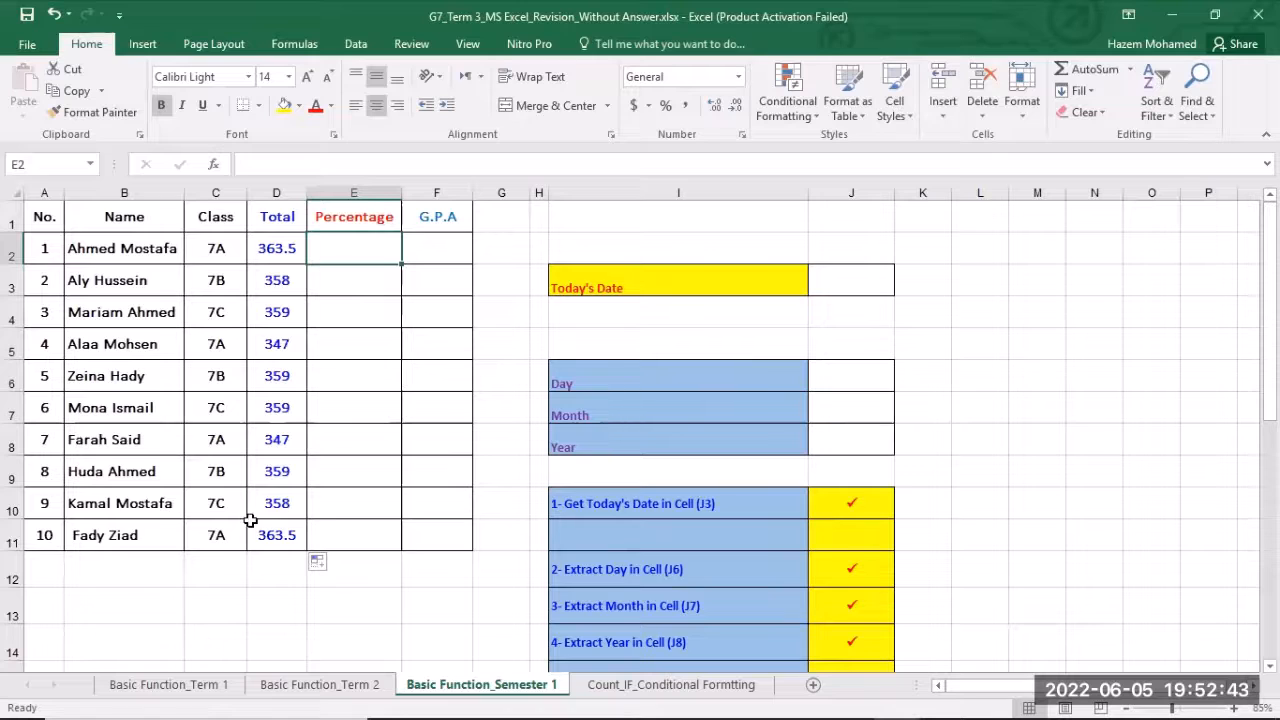
{"action": "key", "text": "ctrl+Page_Up"}
{"action": "key", "text": "ctrl+Page_Up"}
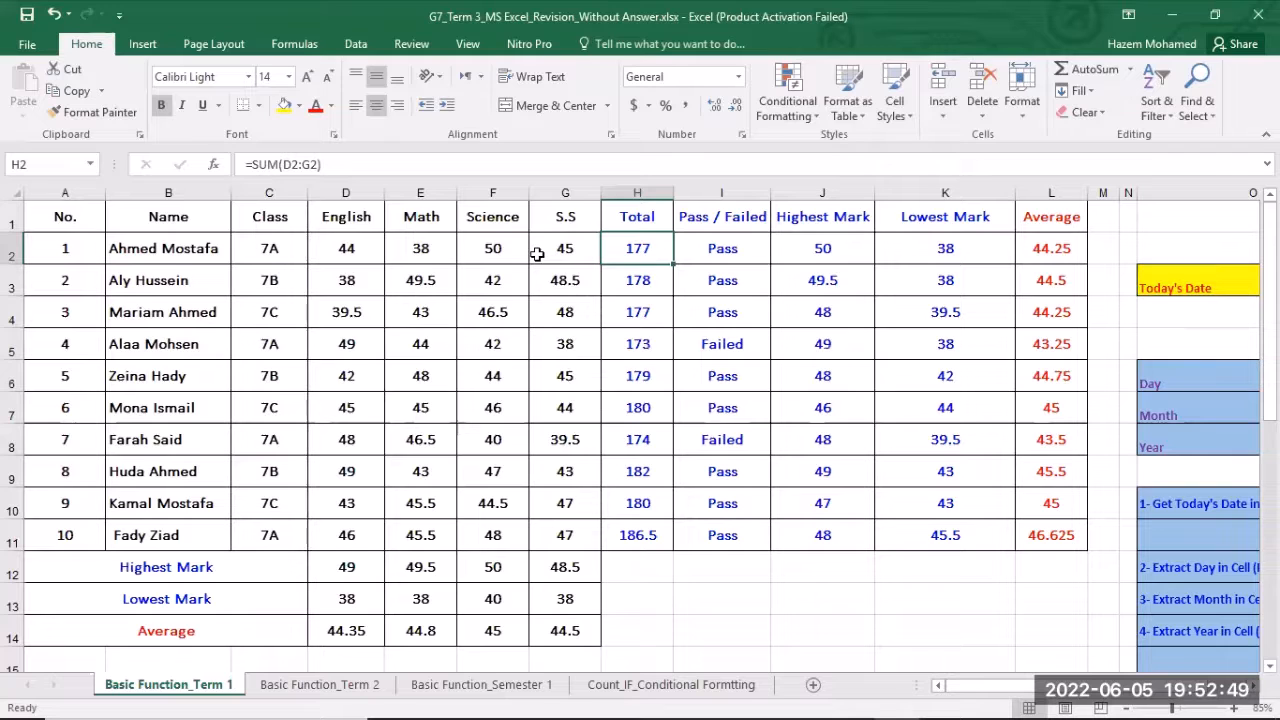
In E2 of Basic Function_Semester 1, calculate the first student's percentage with =D2/400.
{"action": "left_click", "coordinate": [320, 685]}
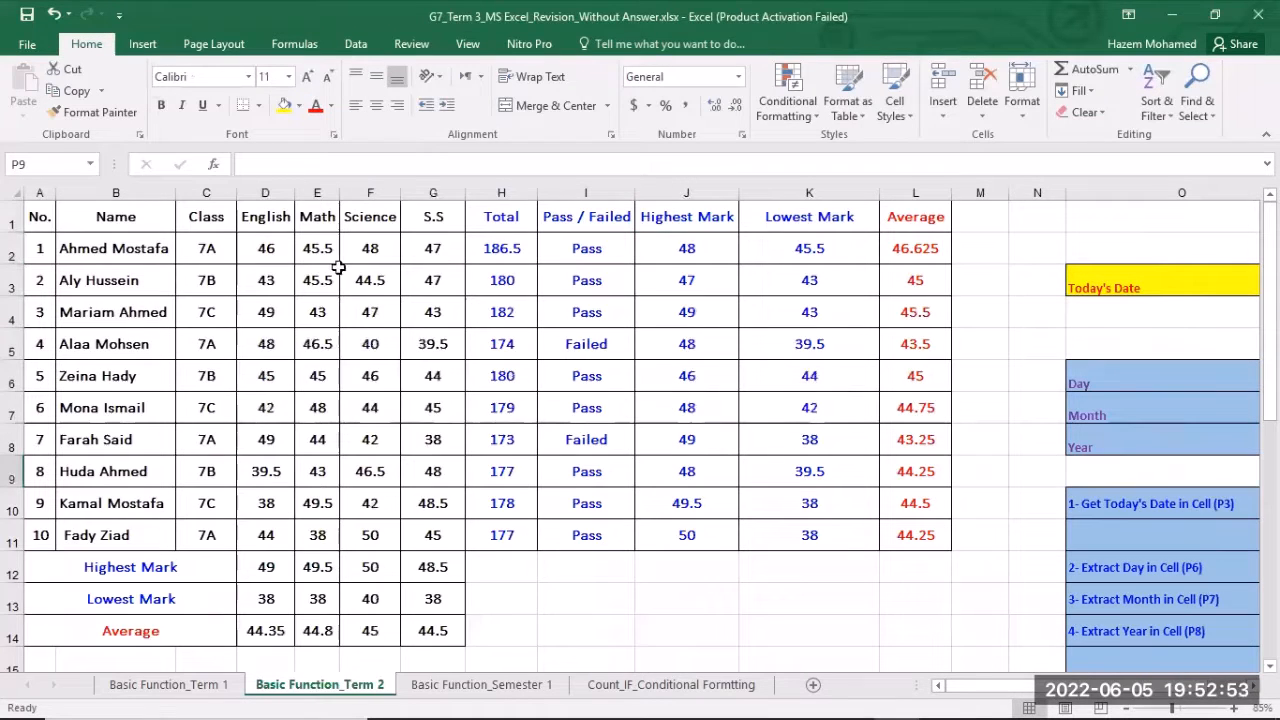
{"action": "left_click", "coordinate": [415, 686]}
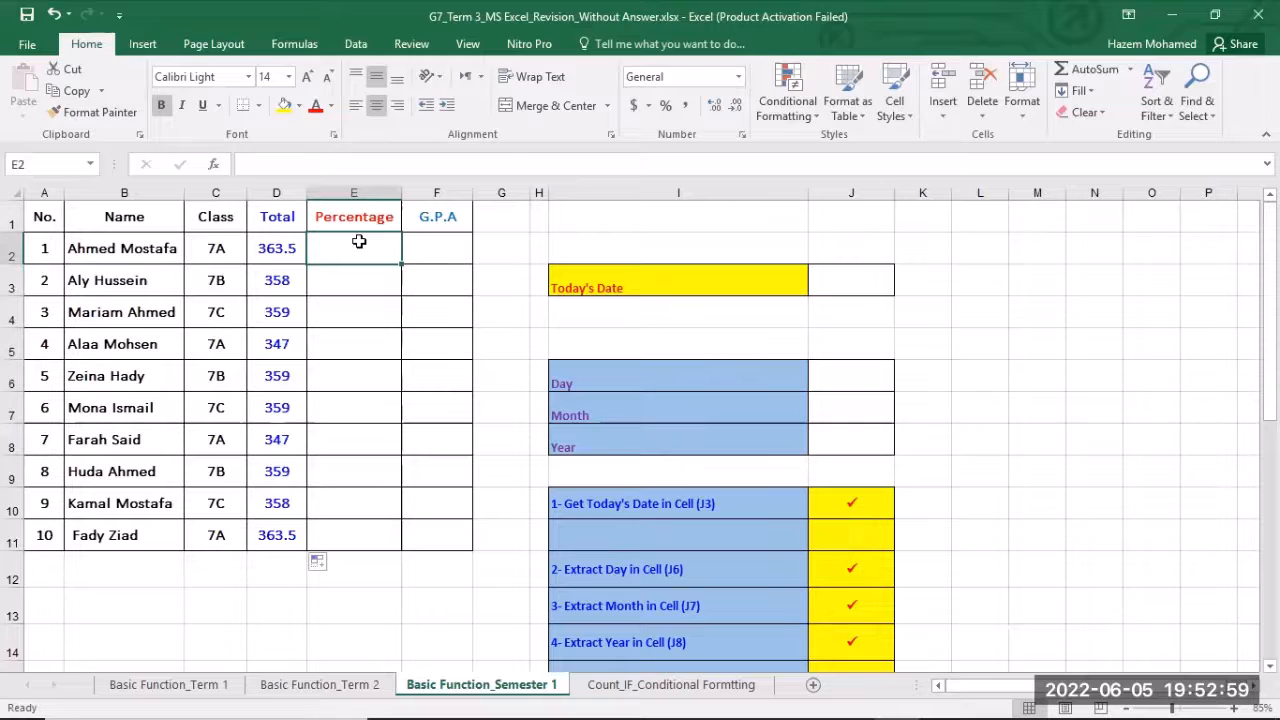
{"action": "type", "text": "="}
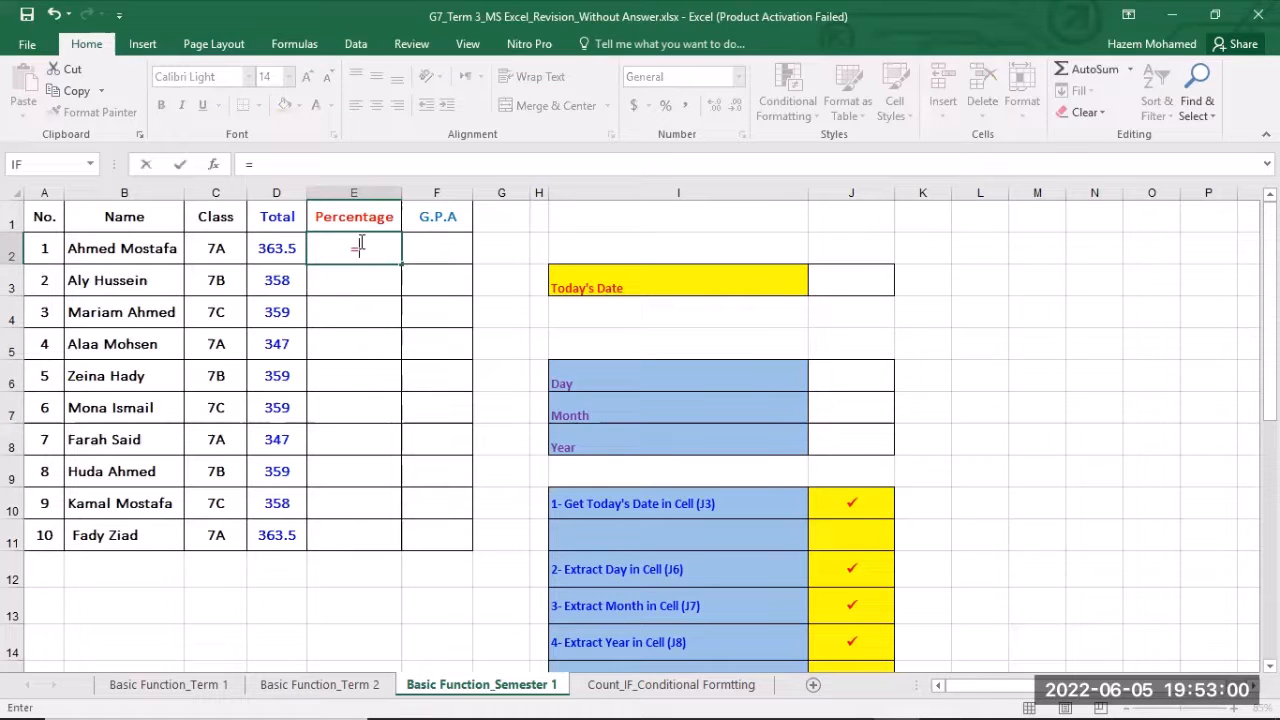
{"action": "left_click", "coordinate": [270, 249]}
{"action": "type", "text": "/"}
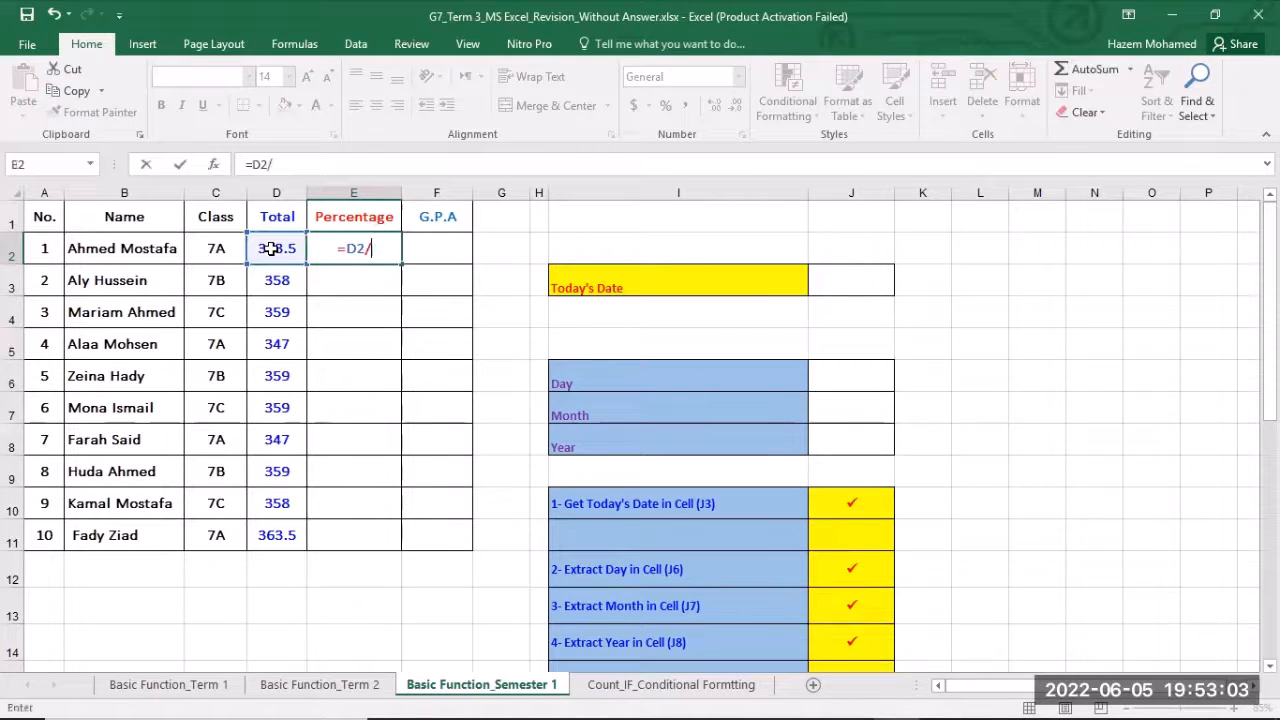
{"action": "type", "text": "400"}
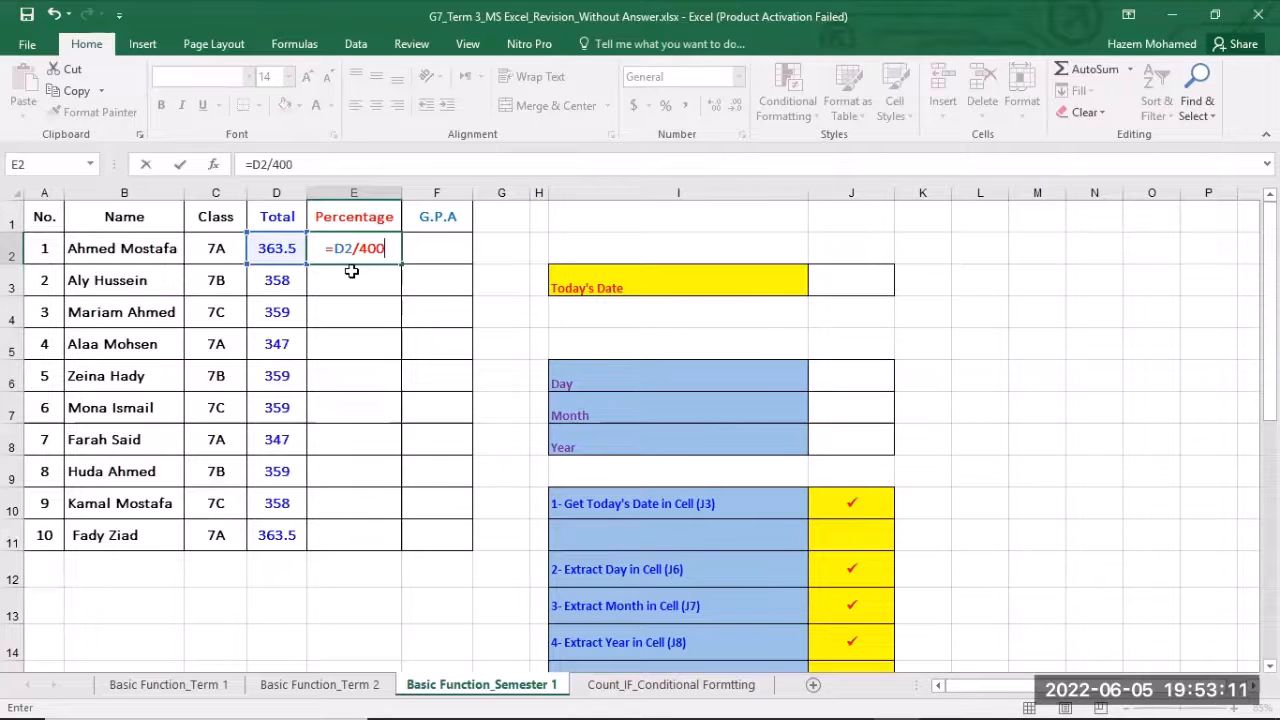
{"action": "key", "text": "Return"}
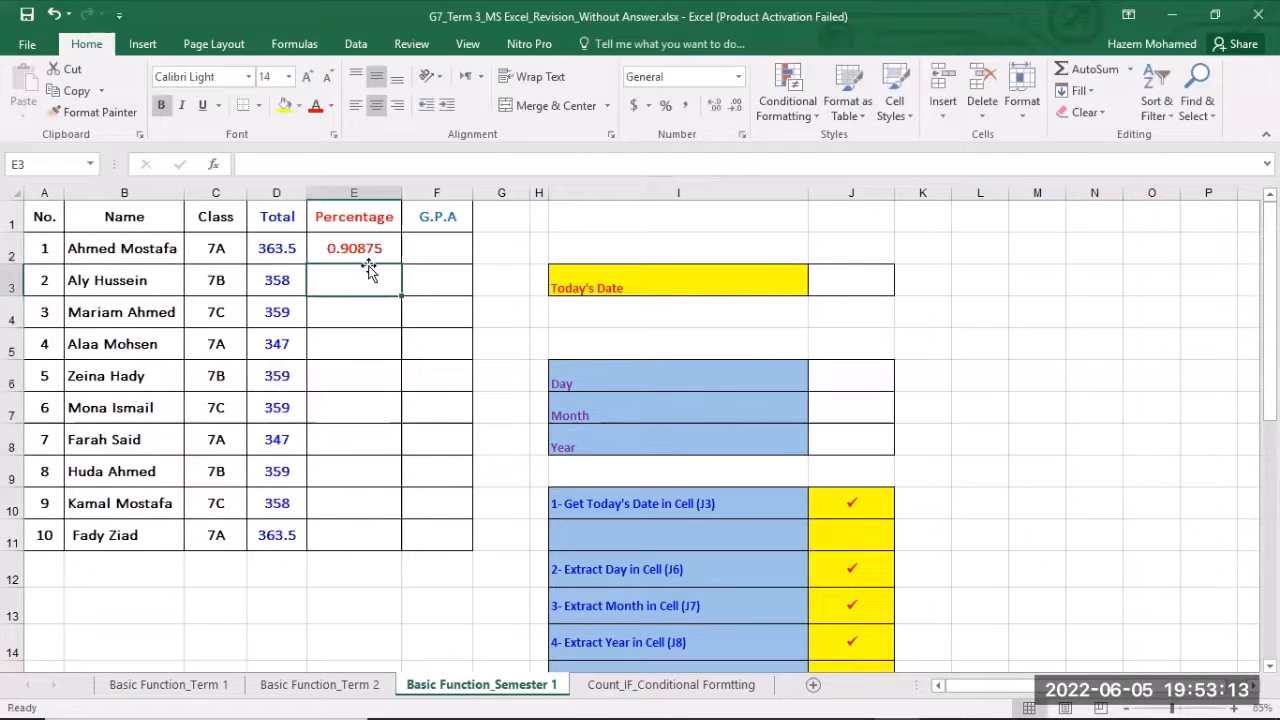
Fill the percentage formula from E2 down to E11 and format the range as Percentage.
{"action": "left_click", "coordinate": [340, 247]}
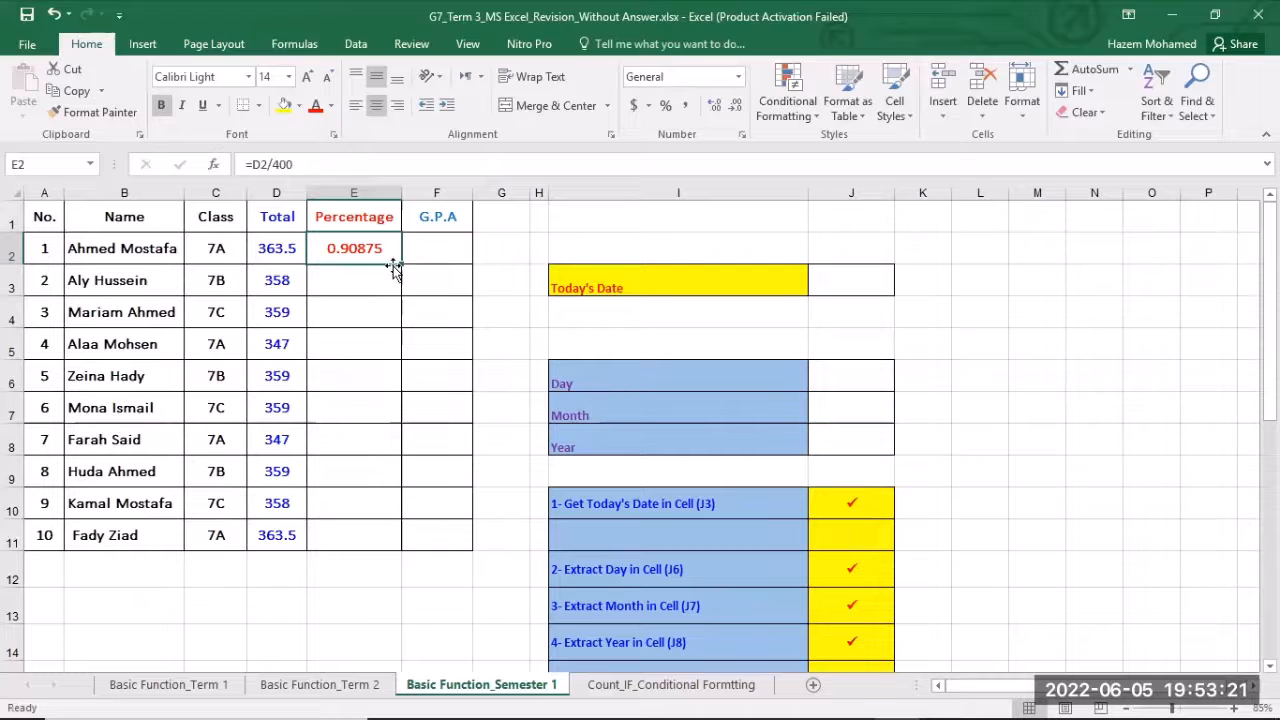
{"action": "left_click_drag", "start_coordinate": [401, 265], "coordinate": [379, 556]}
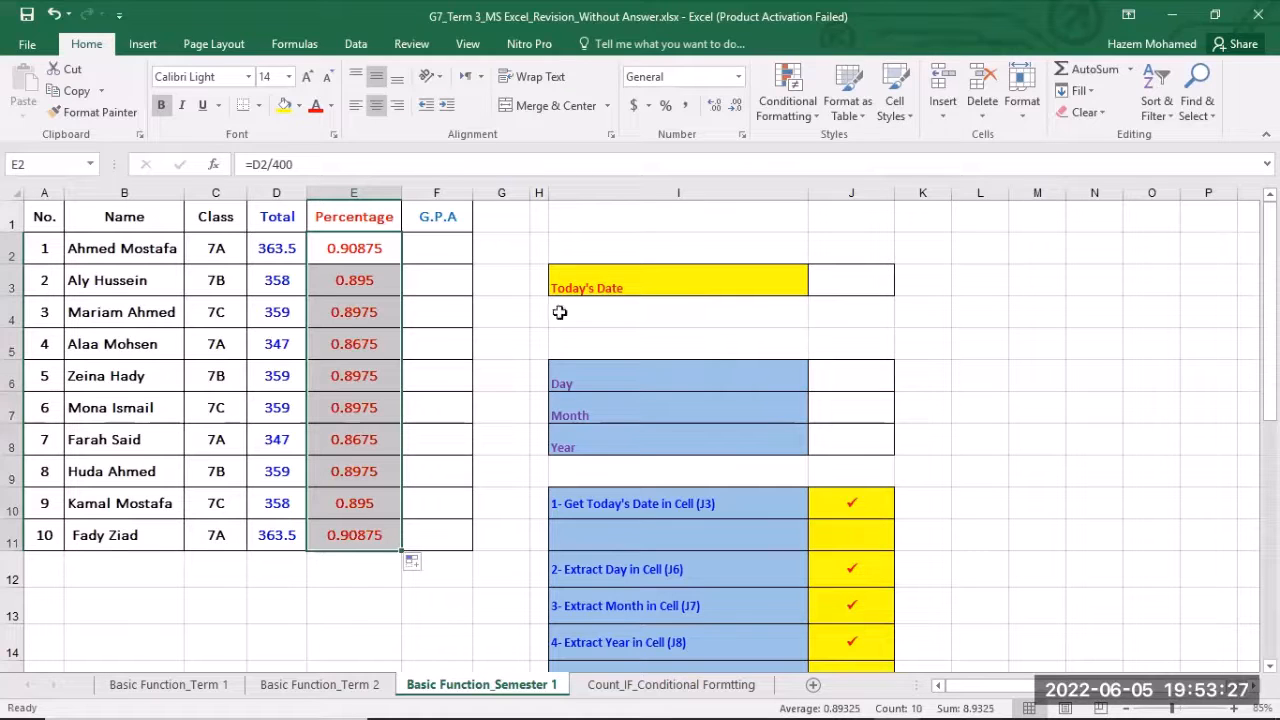
{"action": "left_click", "coordinate": [744, 83]}
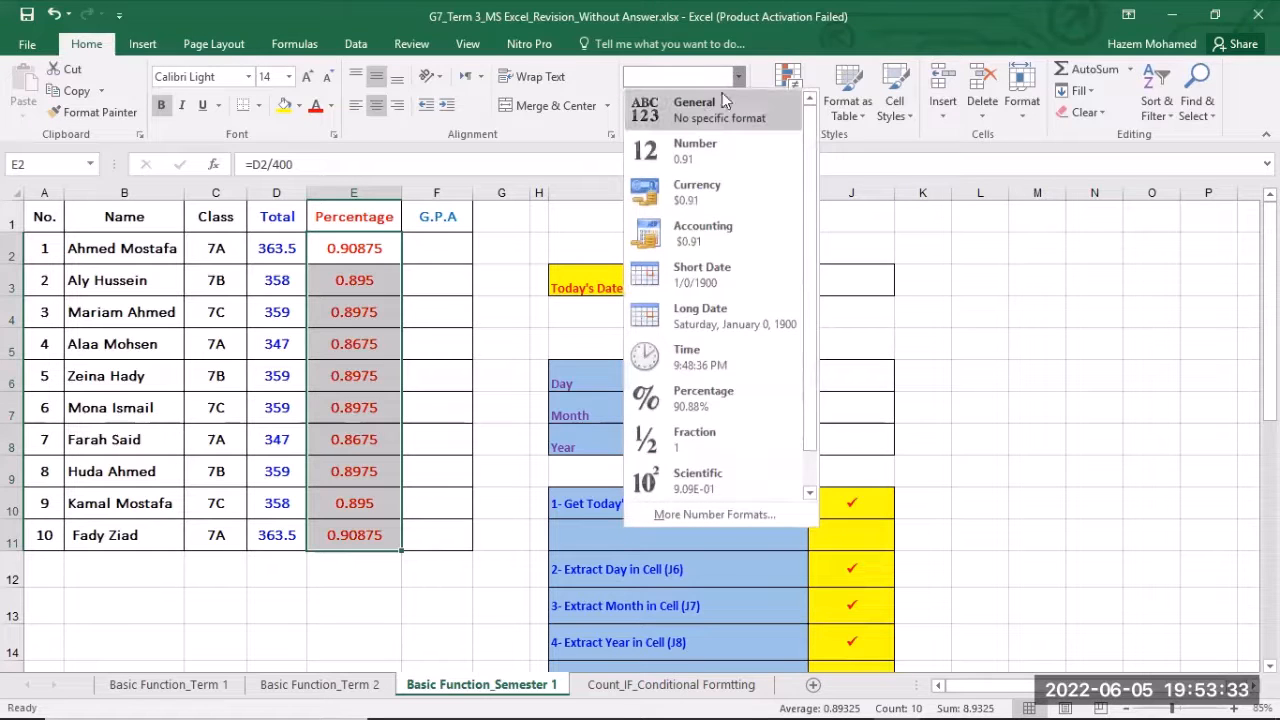
{"action": "left_click", "coordinate": [741, 400]}
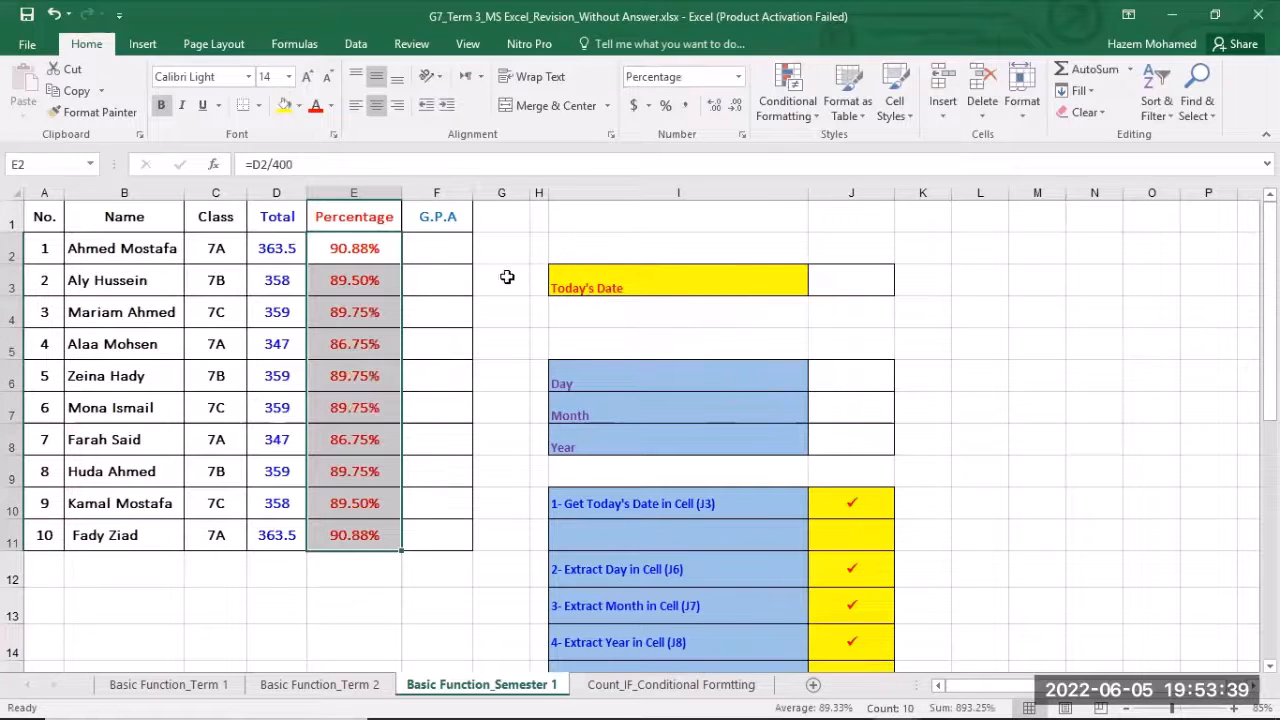
Calculate the G.P.A in F2 with =D2/100 and fill the formula down to F11.
{"action": "left_click", "coordinate": [440, 248]}
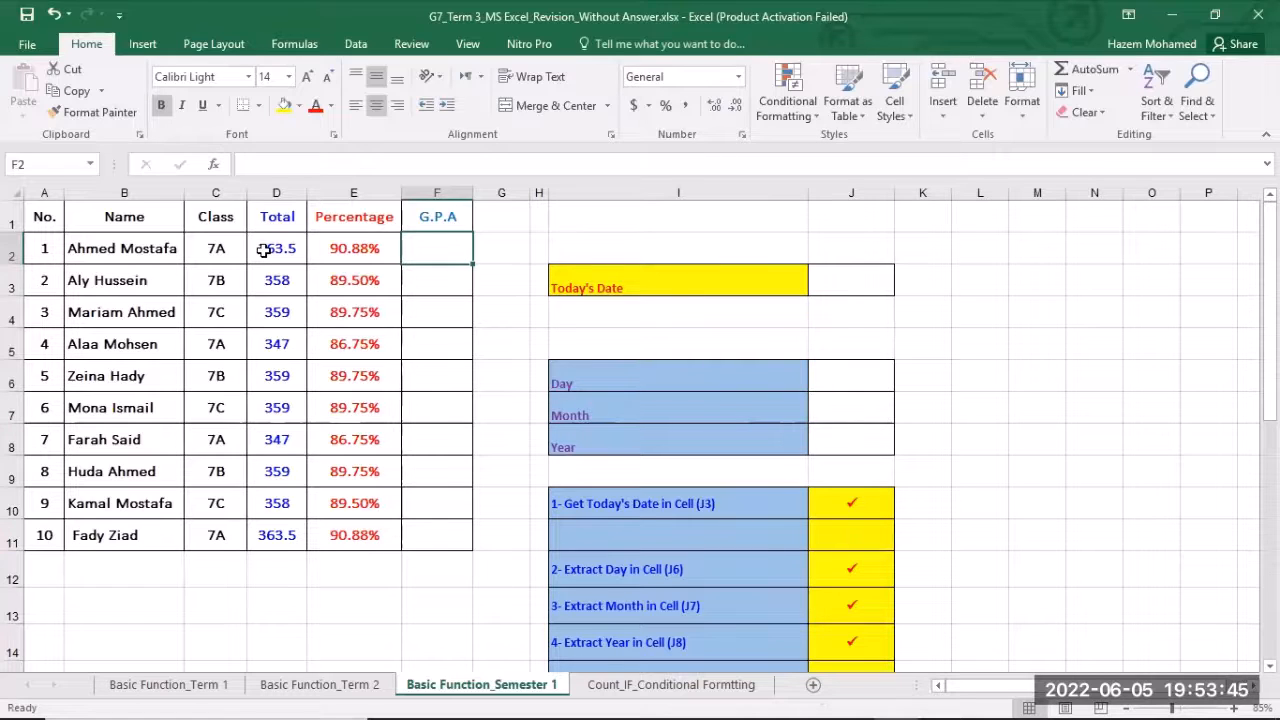
{"action": "type", "text": "="}
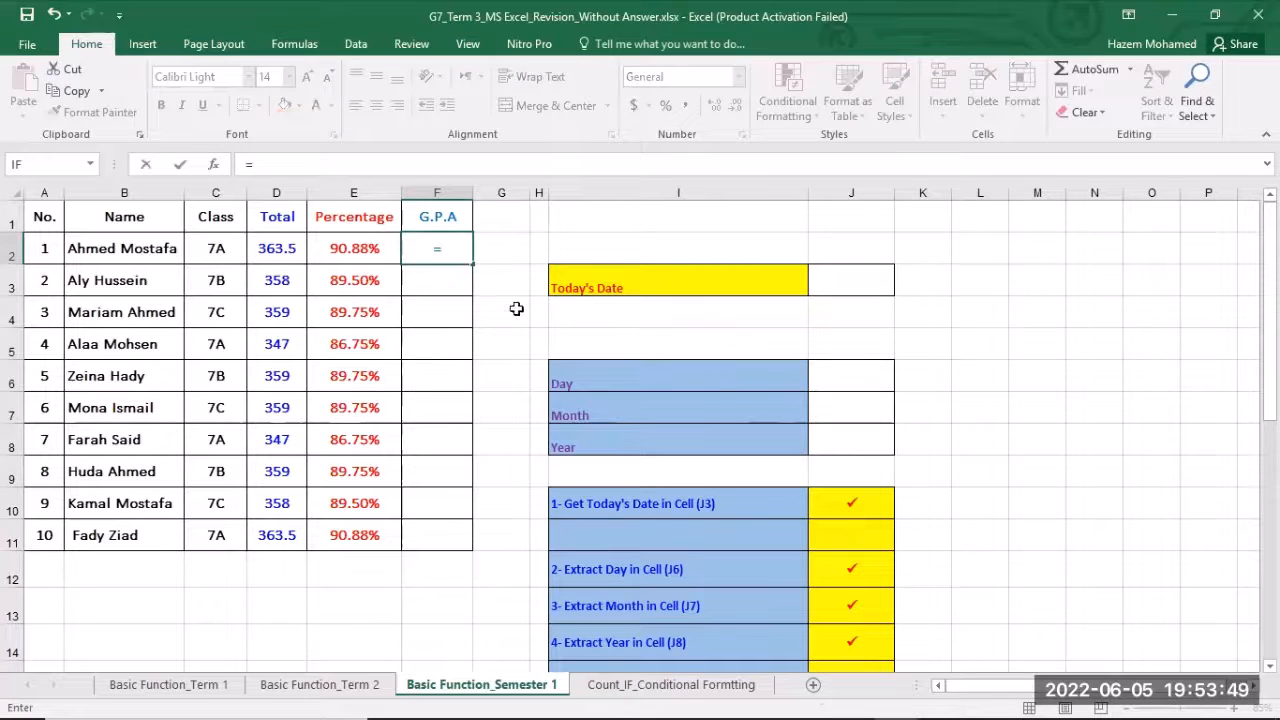
{"action": "left_click", "coordinate": [280, 248]}
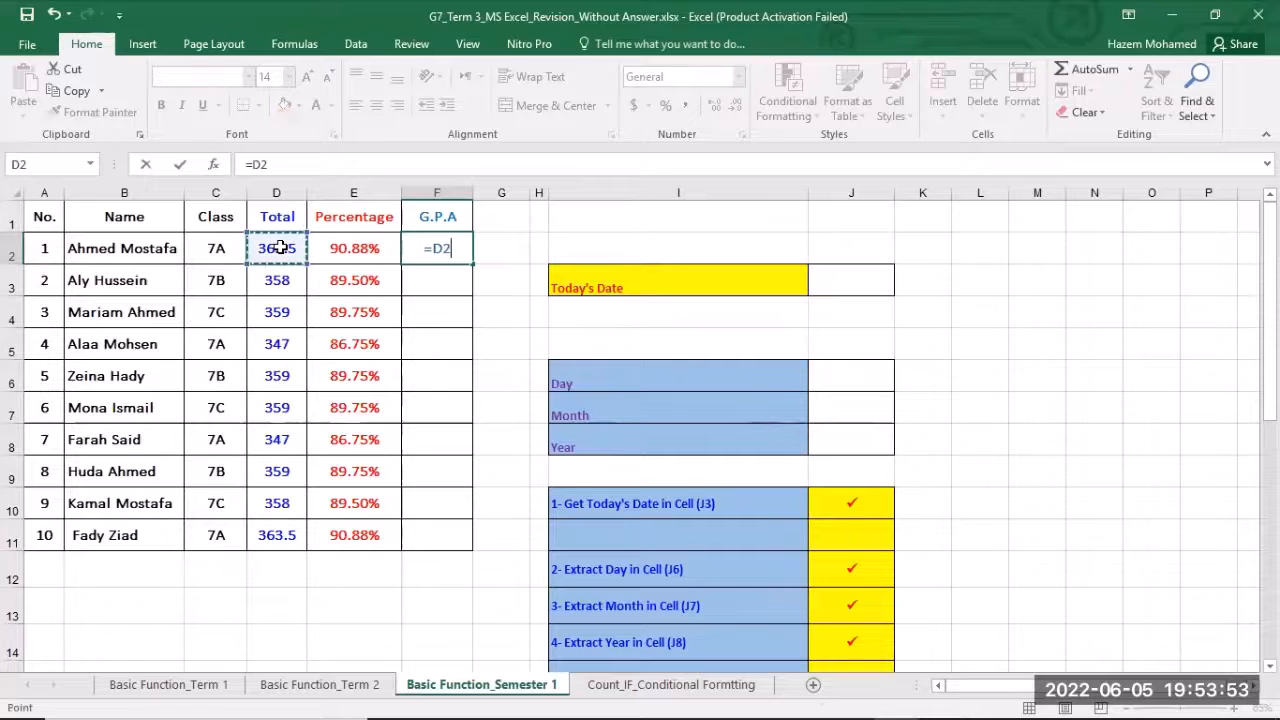
{"action": "type", "text": "/1"}
{"action": "type", "text": "00"}
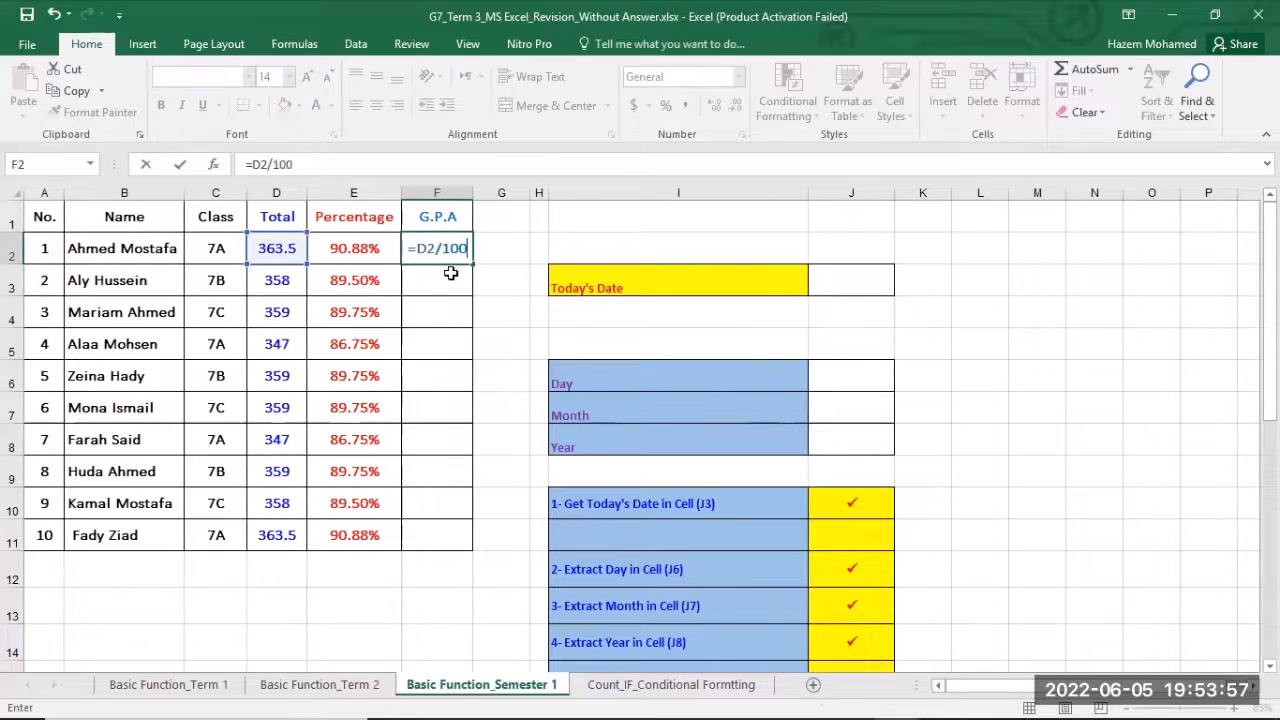
{"action": "key", "text": "ctrl+Return"}
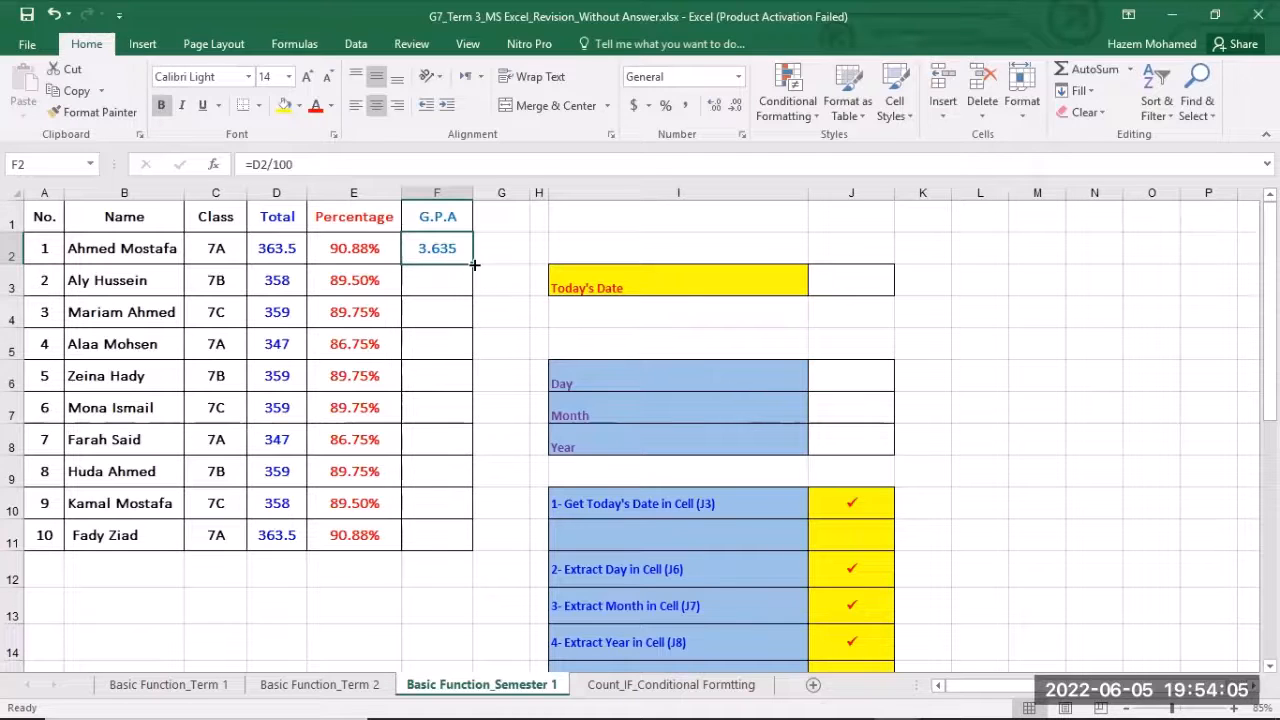
{"action": "left_click_drag", "start_coordinate": [474, 265], "coordinate": [488, 534]}
Get today's date in J3 with the TODAY function.
{"action": "left_click", "coordinate": [863, 286]}
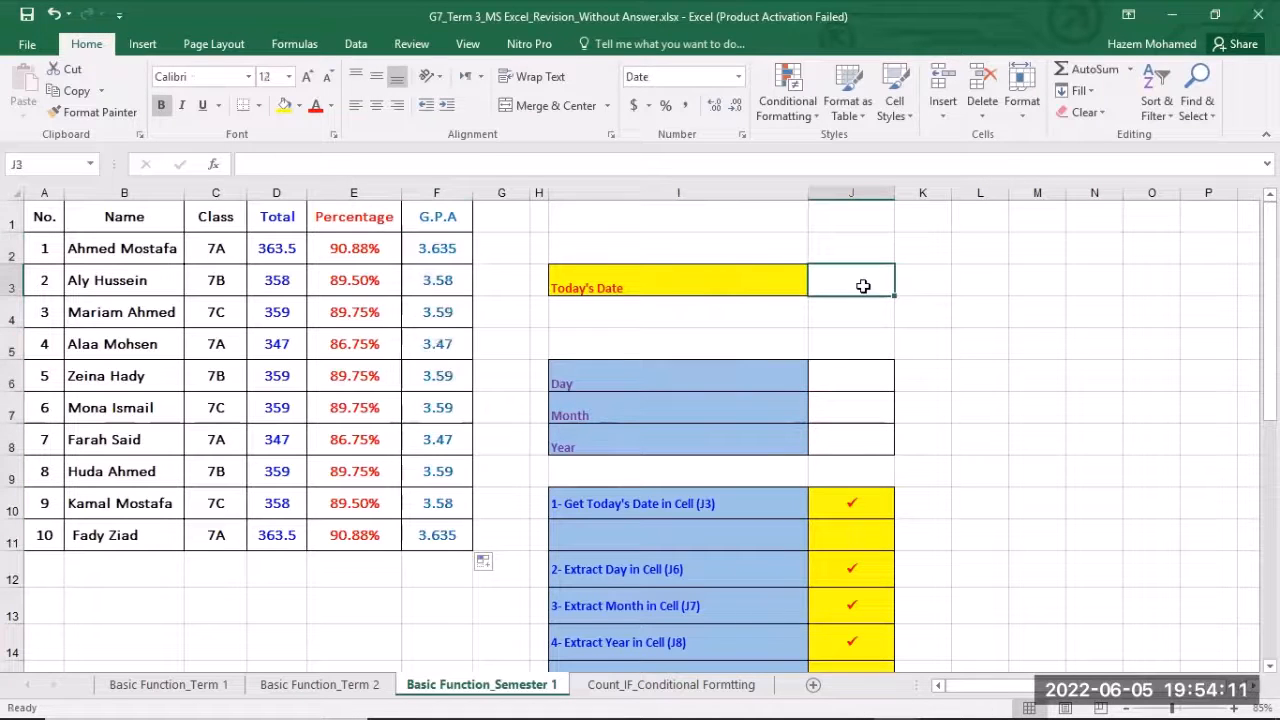
{"action": "type", "text": "="}
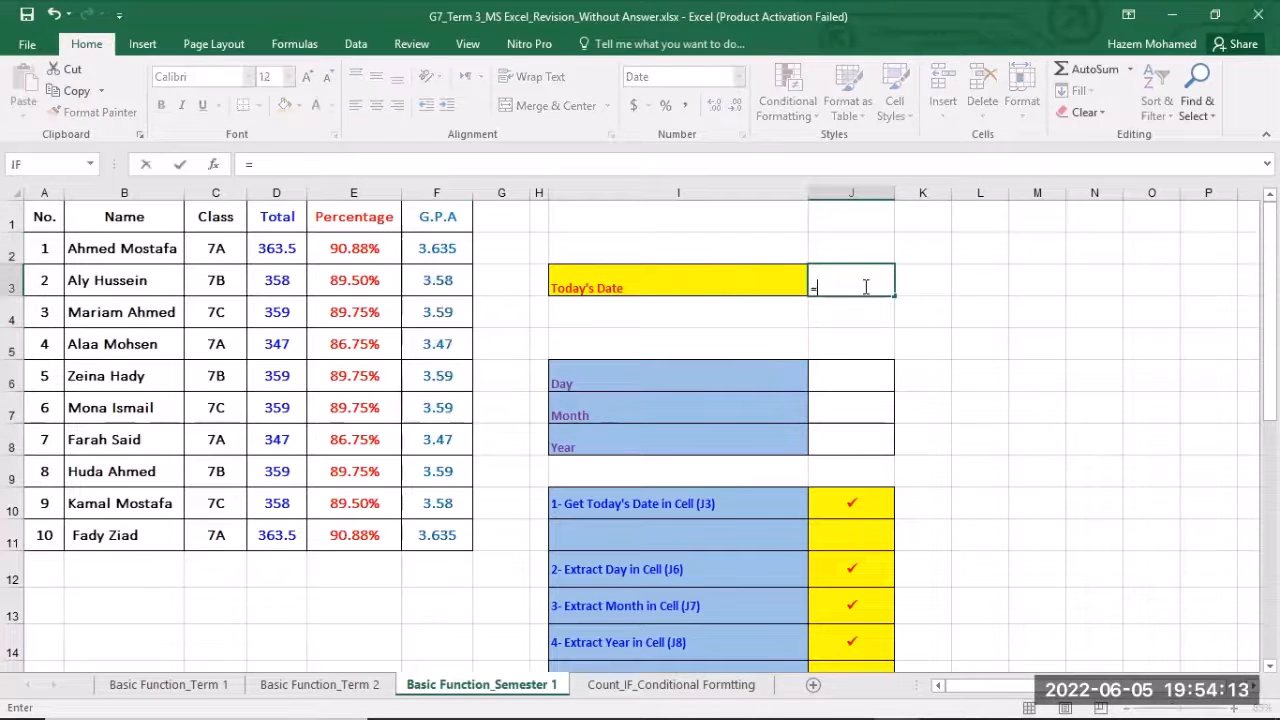
{"action": "type", "text": "today"}
{"action": "key", "text": "Return"}
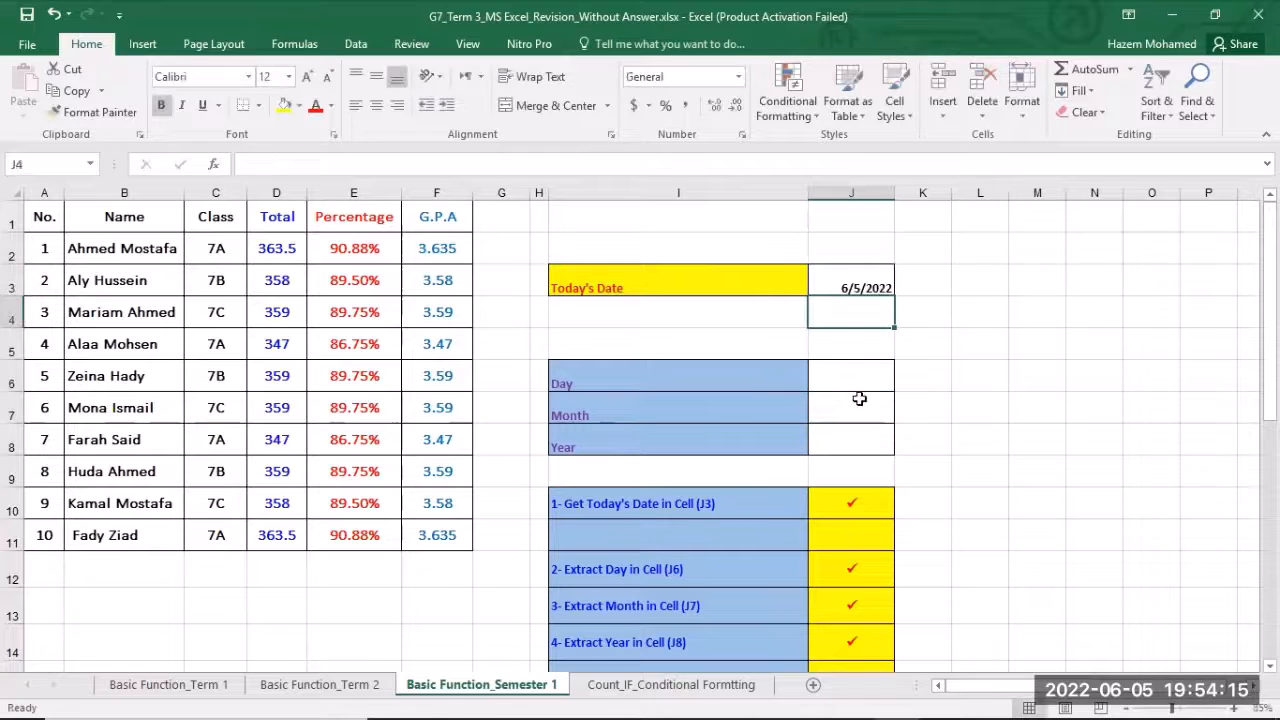
Extract the day from today's date in J6 with =DAY(J3).
{"action": "left_click", "coordinate": [858, 370]}
{"action": "type", "text": "="}
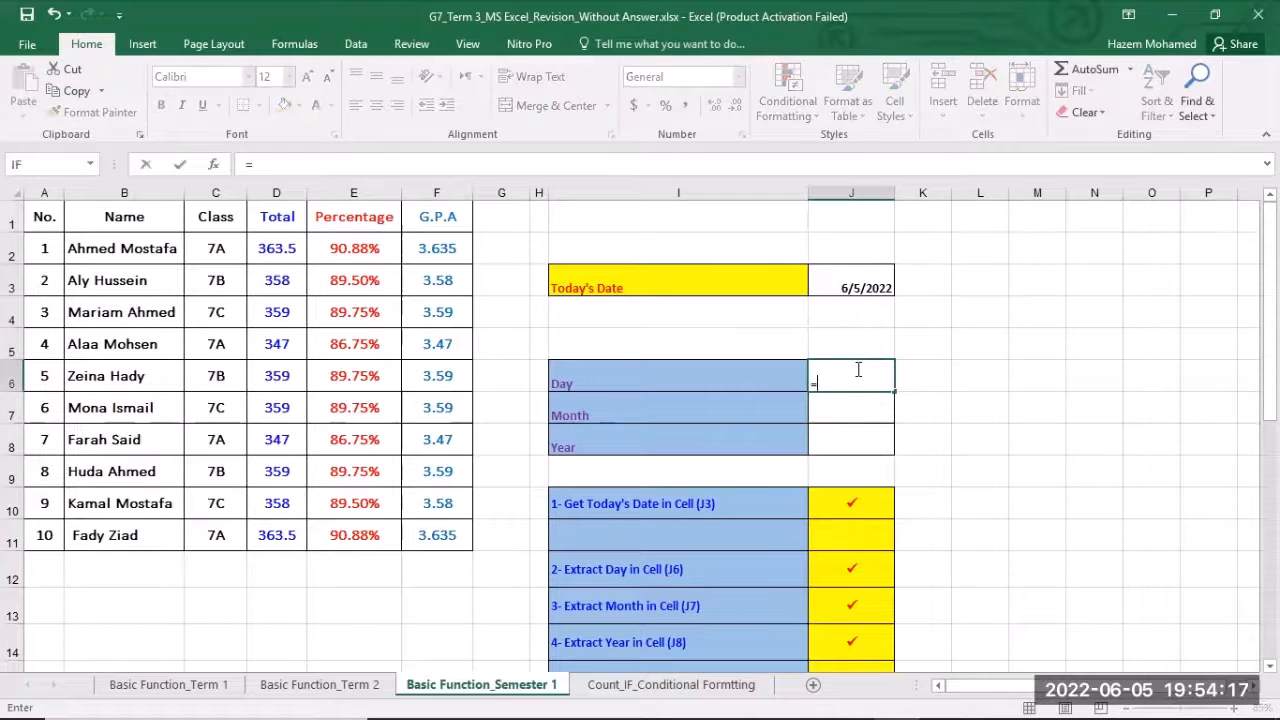
{"action": "type", "text": "day("}
{"action": "left_click", "coordinate": [855, 285]}
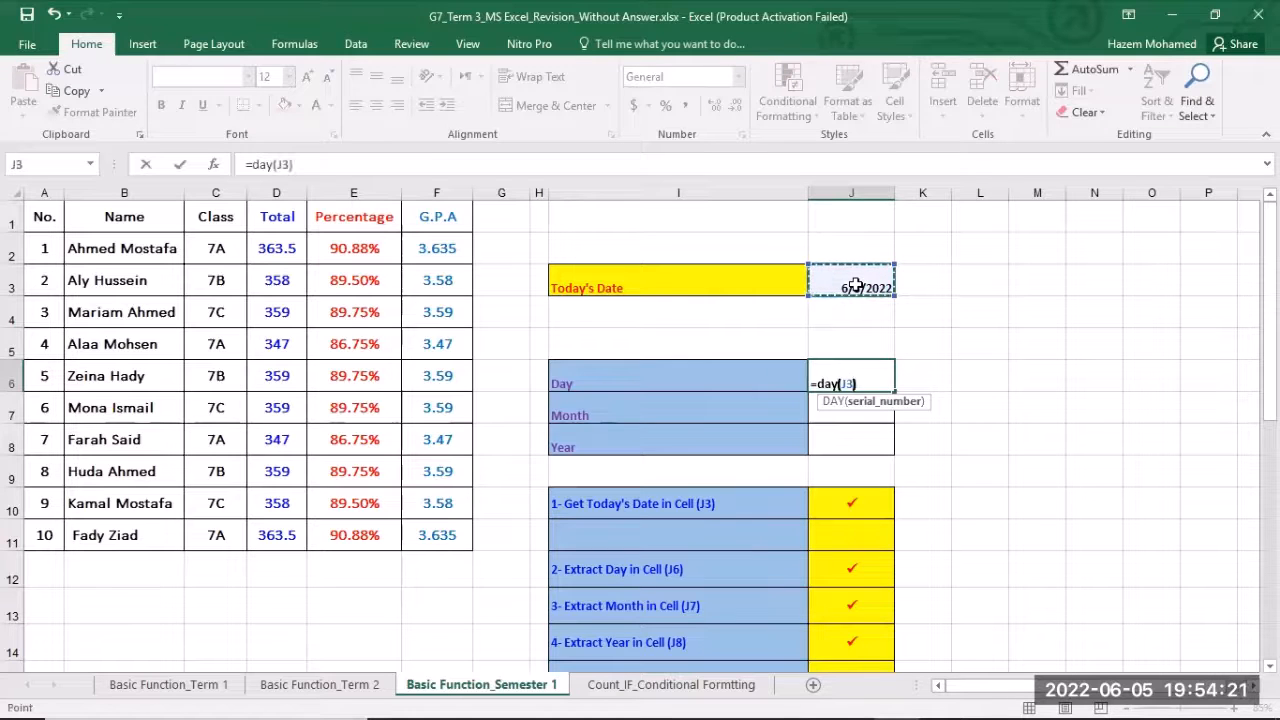
{"action": "key", "text": "Return"}
Extract the month from today's date in J7 with =MONTH(J3).
{"action": "type", "text": "=month"}
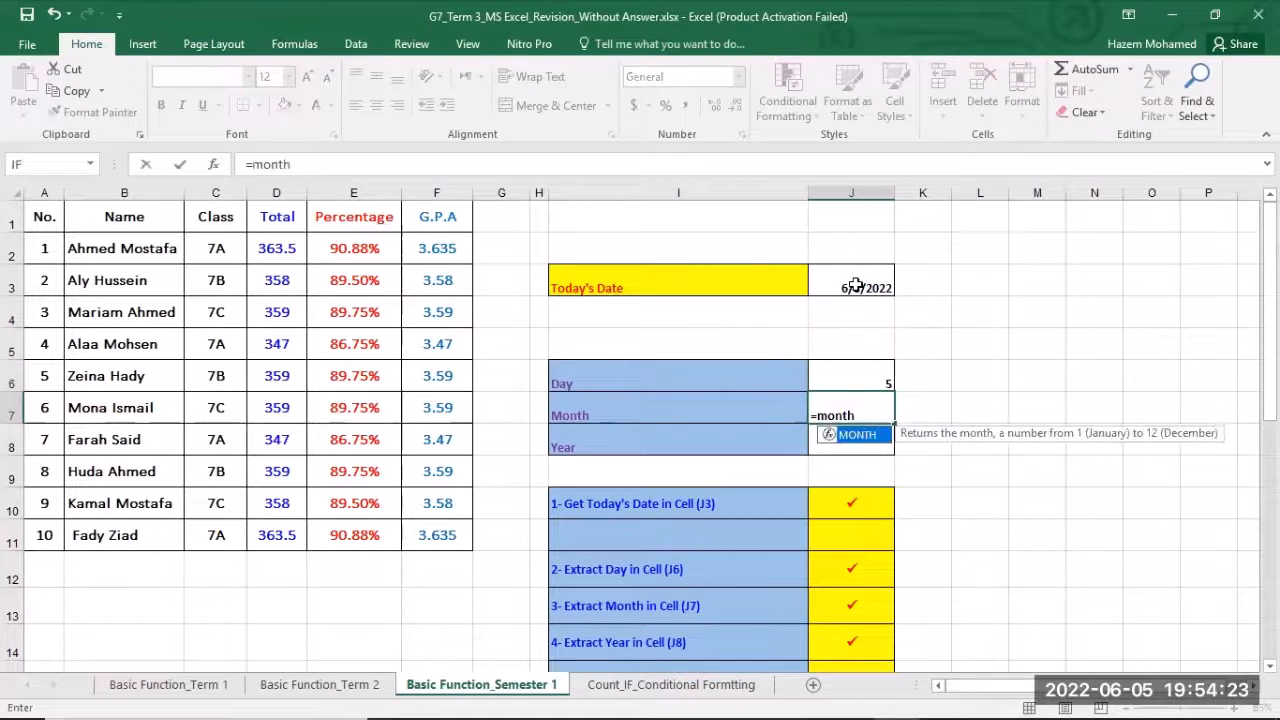
{"action": "type", "text": "("}
{"action": "left_click", "coordinate": [855, 285]}
{"action": "type", "text": ")"}
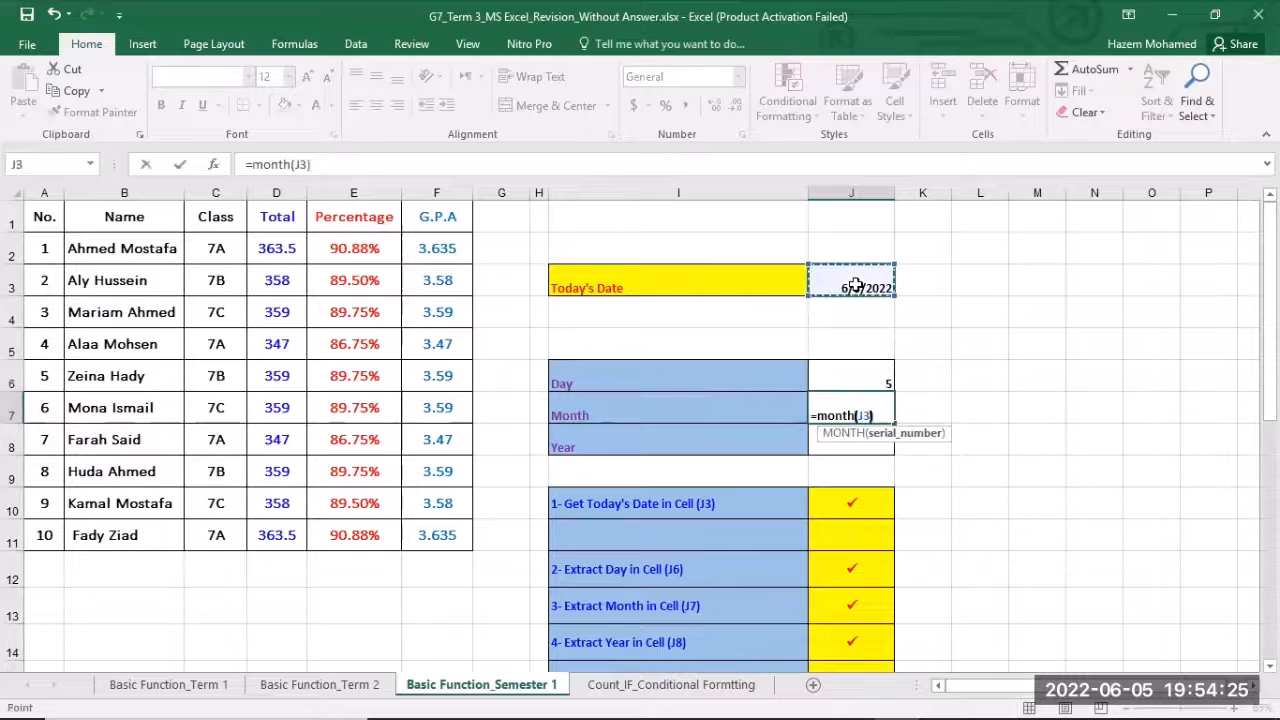
{"action": "key", "text": "Return"}
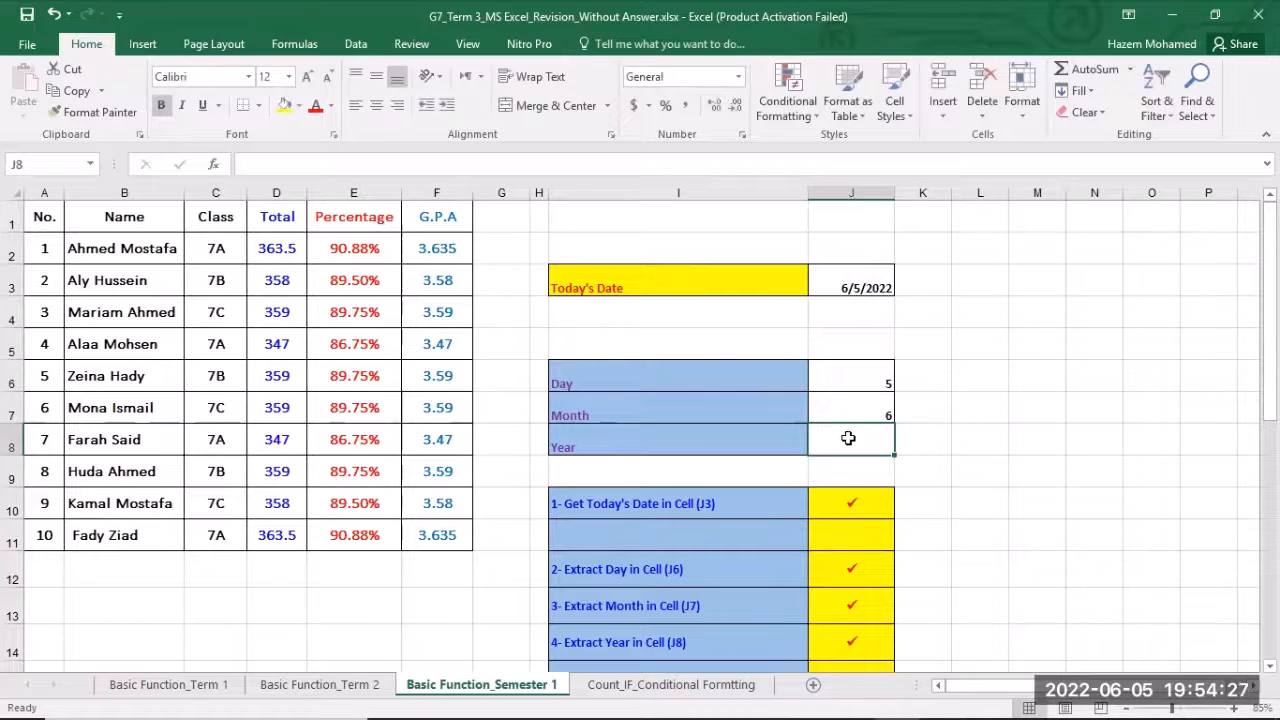
Extract the year from today's date in J8 with =YEAR(J3).
{"action": "type", "text": "="}
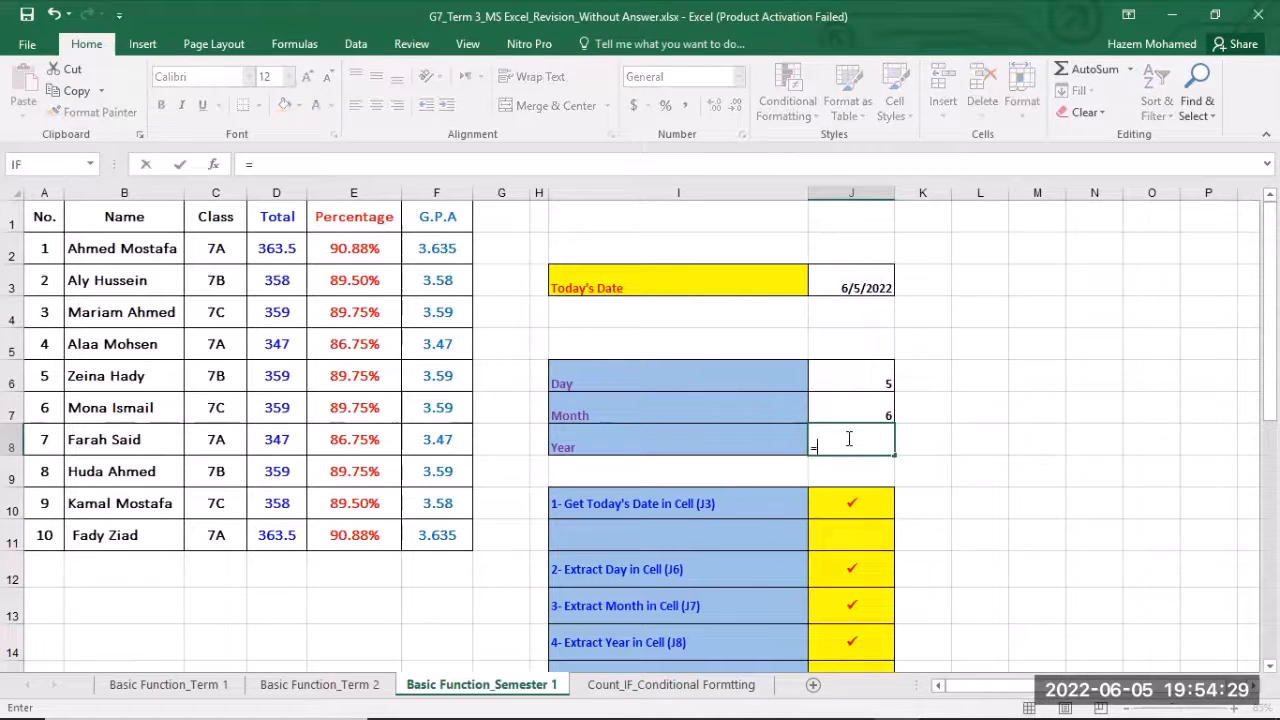
{"action": "type", "text": "Year("}
{"action": "left_click", "coordinate": [855, 287]}
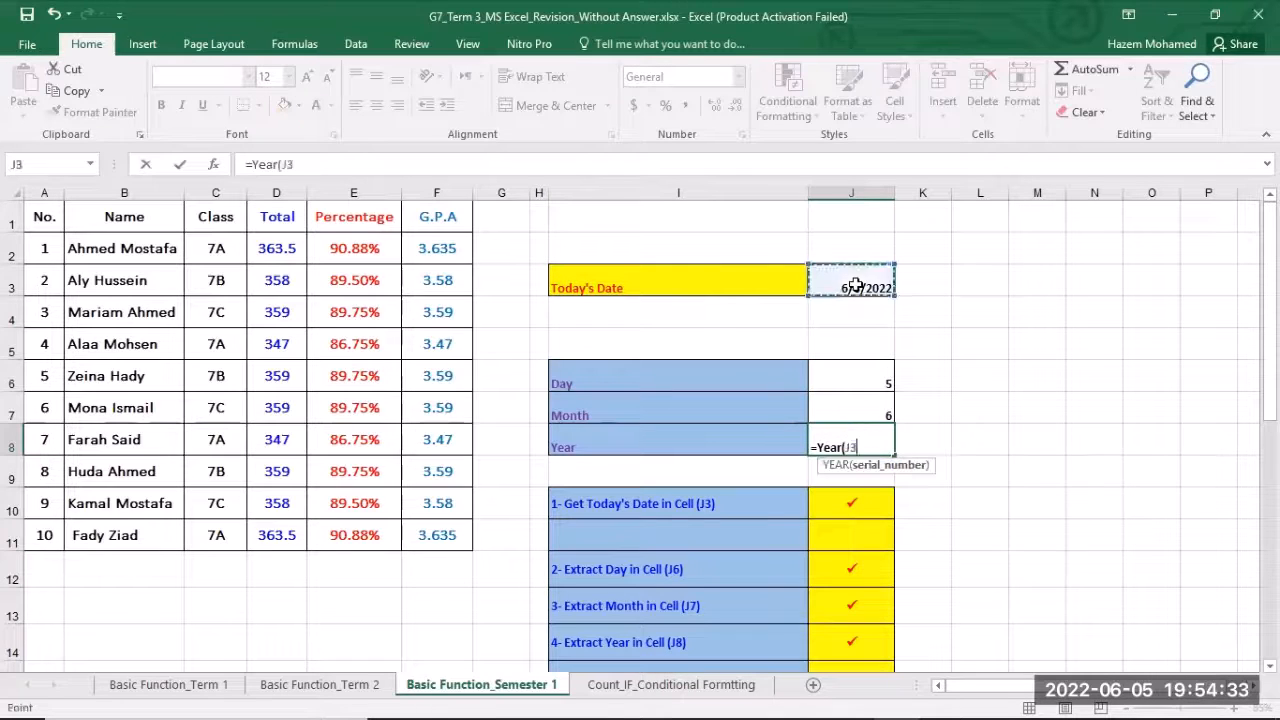
{"action": "type", "text": ")"}
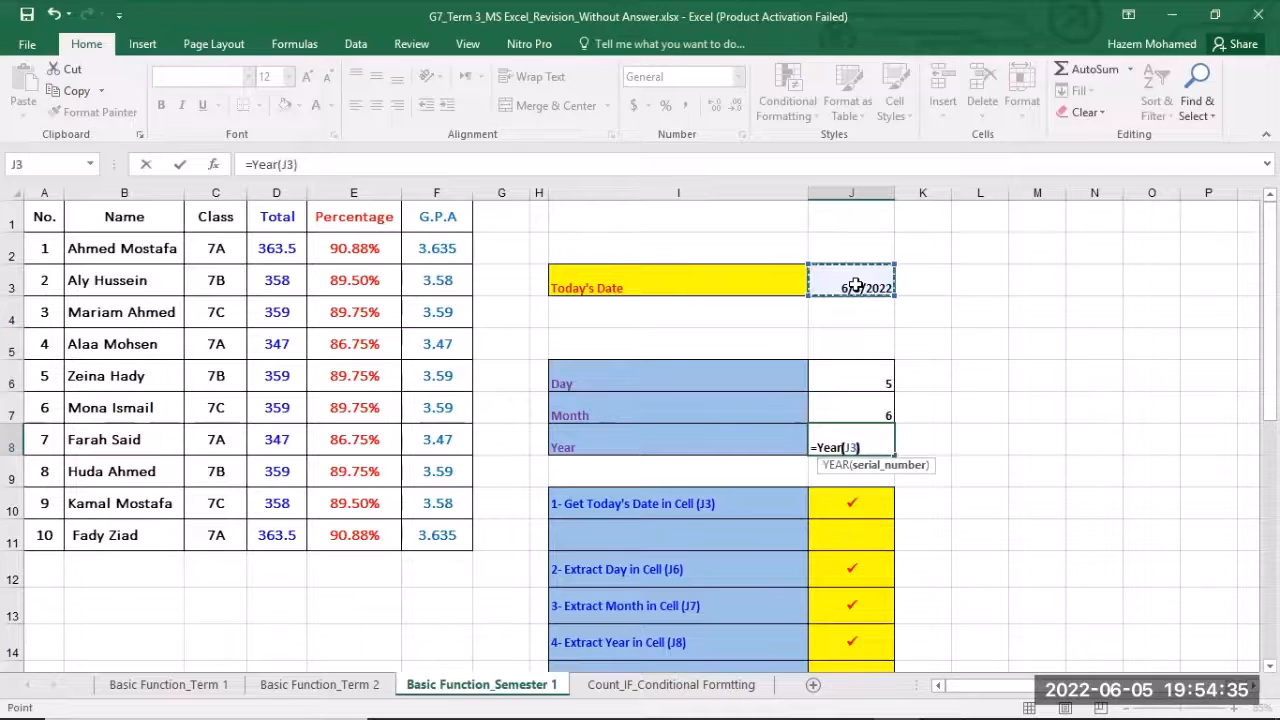